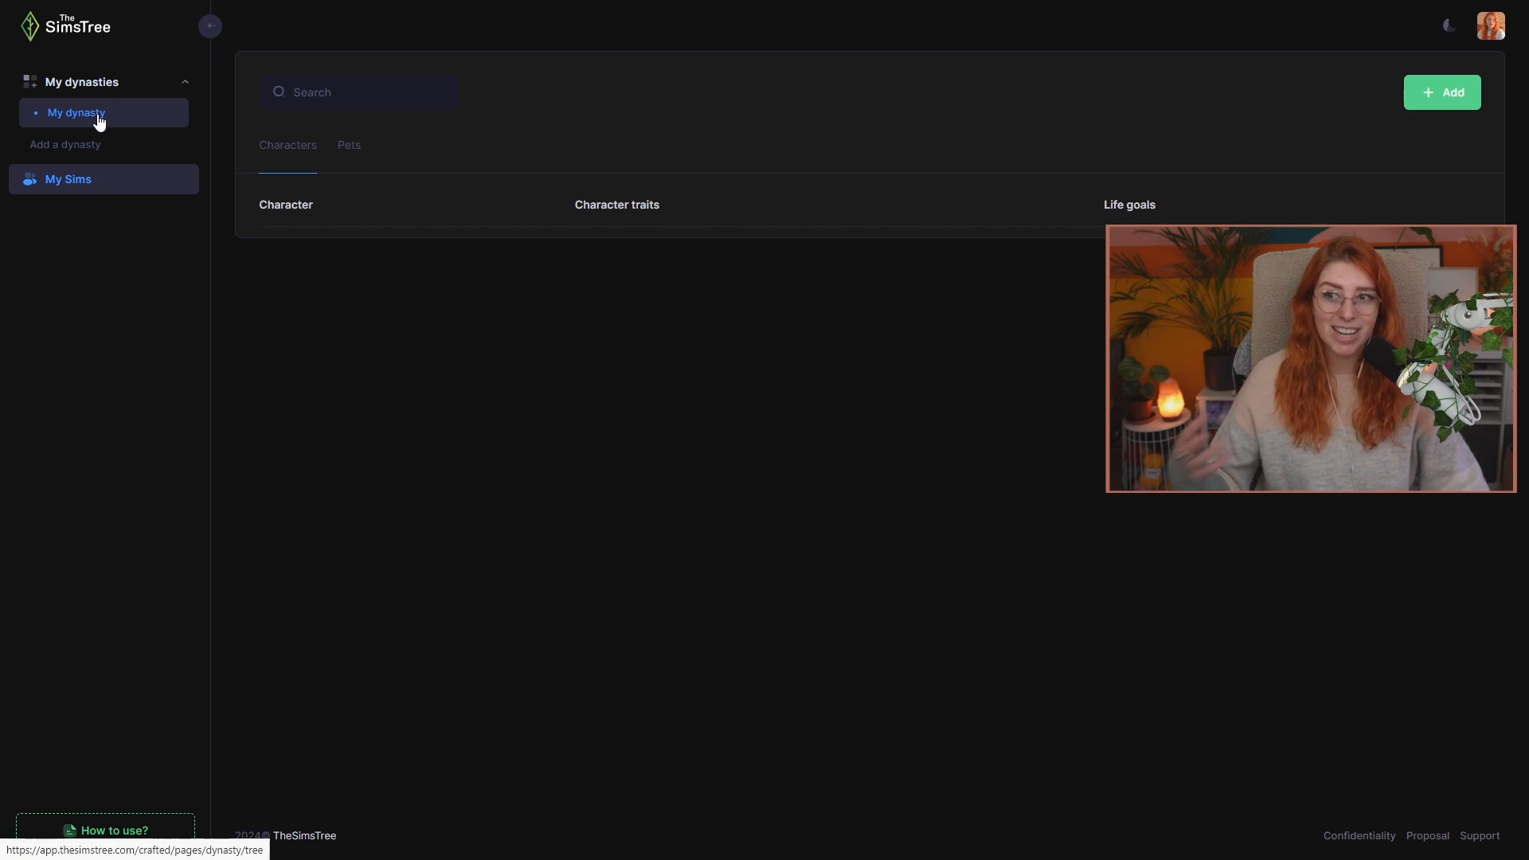
# - Open the My dynasty tree and examine the controls that its edit mode offers around the placeholder Sim
pyautogui.click(327, 90)
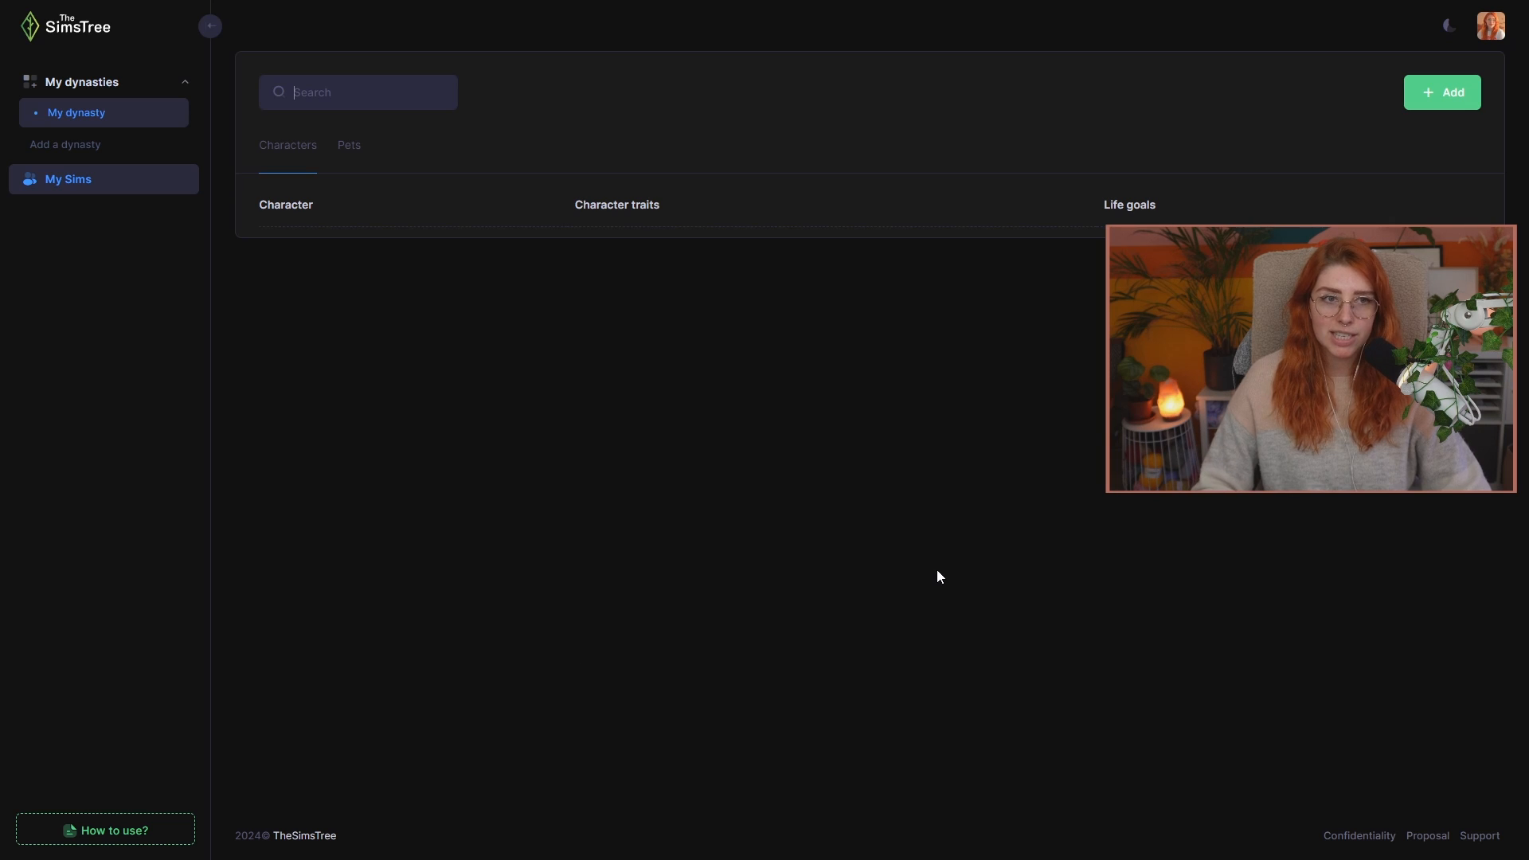
pyautogui.click(105, 116)
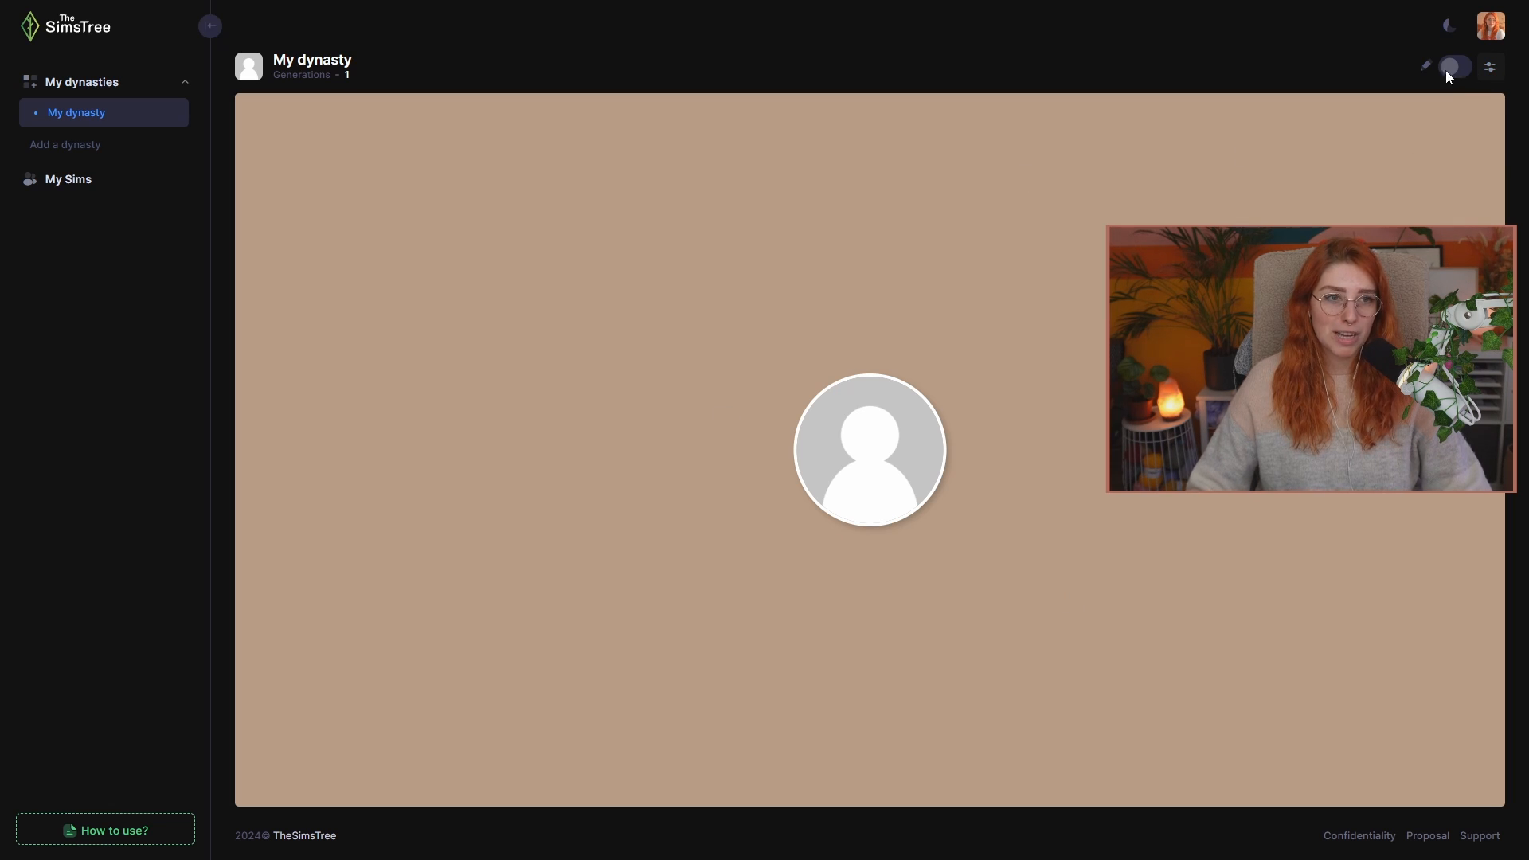
pyautogui.click(1450, 25)
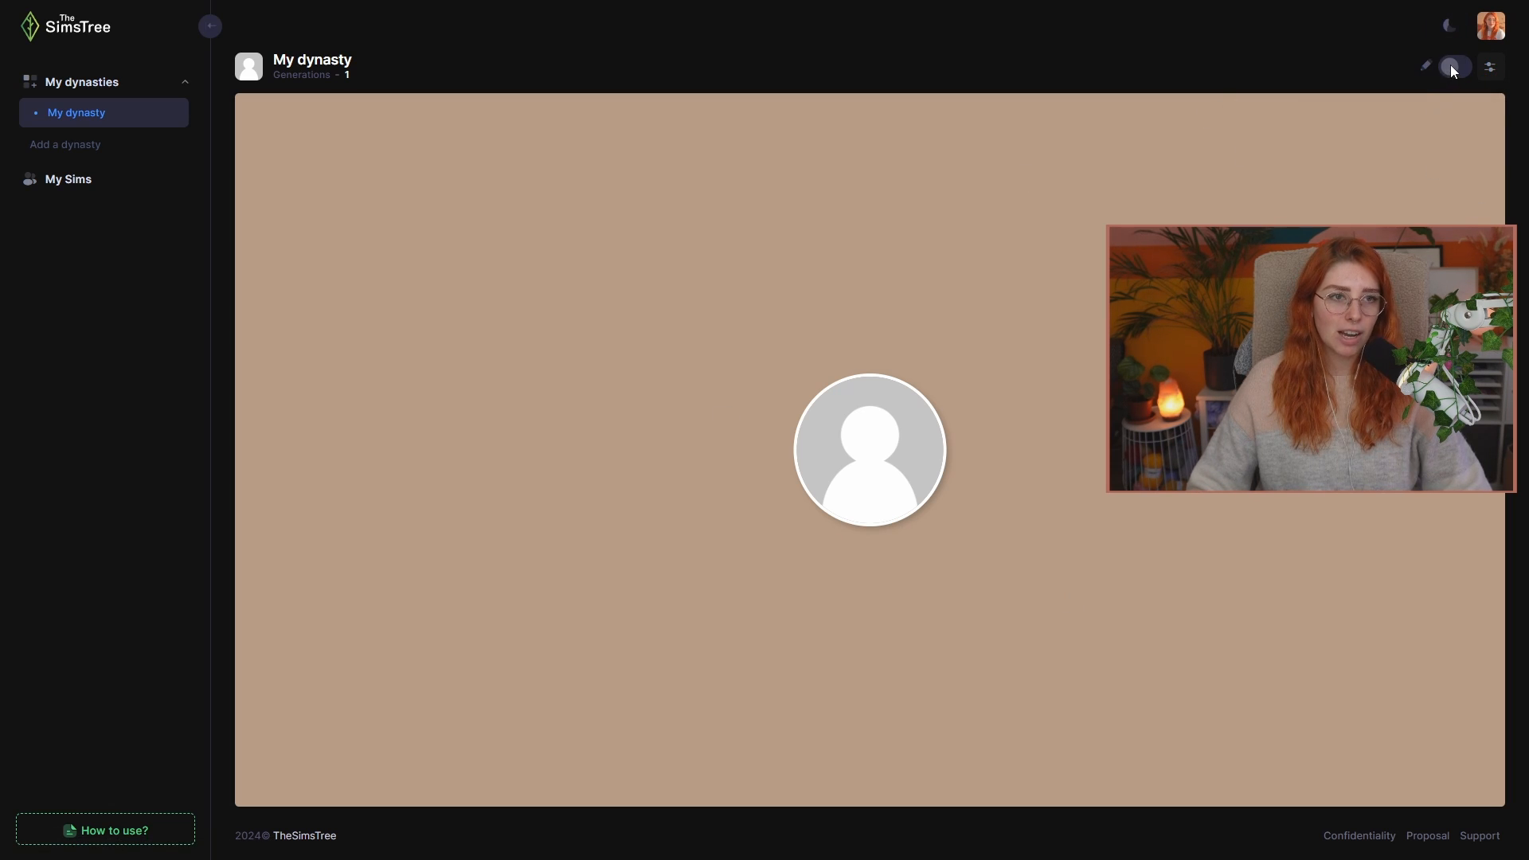
pyautogui.click(1458, 71)
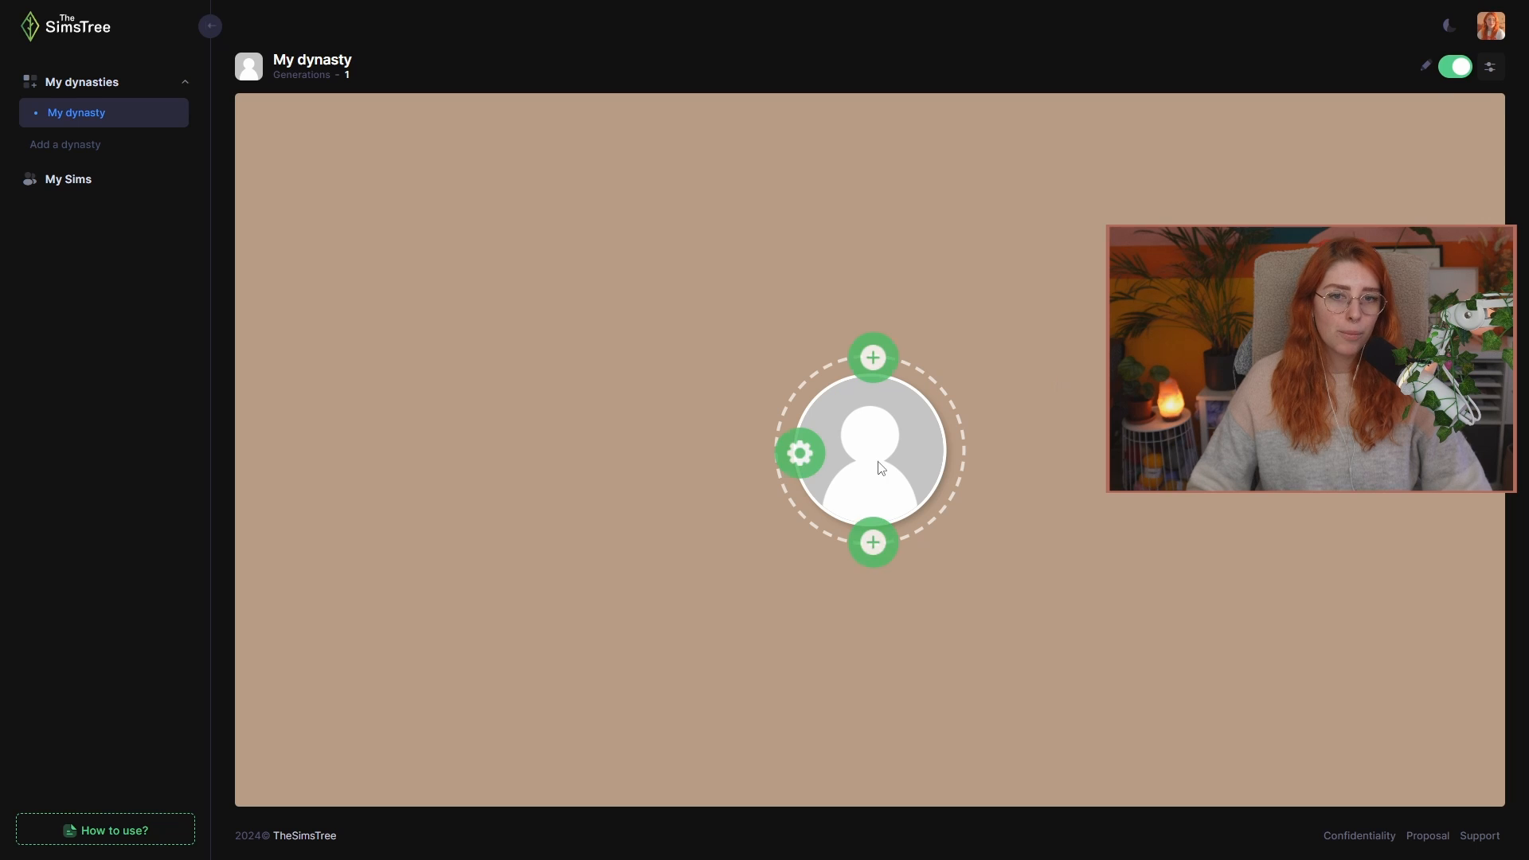
pyautogui.moveTo(880, 467); pyautogui.dragTo(810, 457)
pyautogui.click(1458, 70)
pyautogui.click(1458, 70)
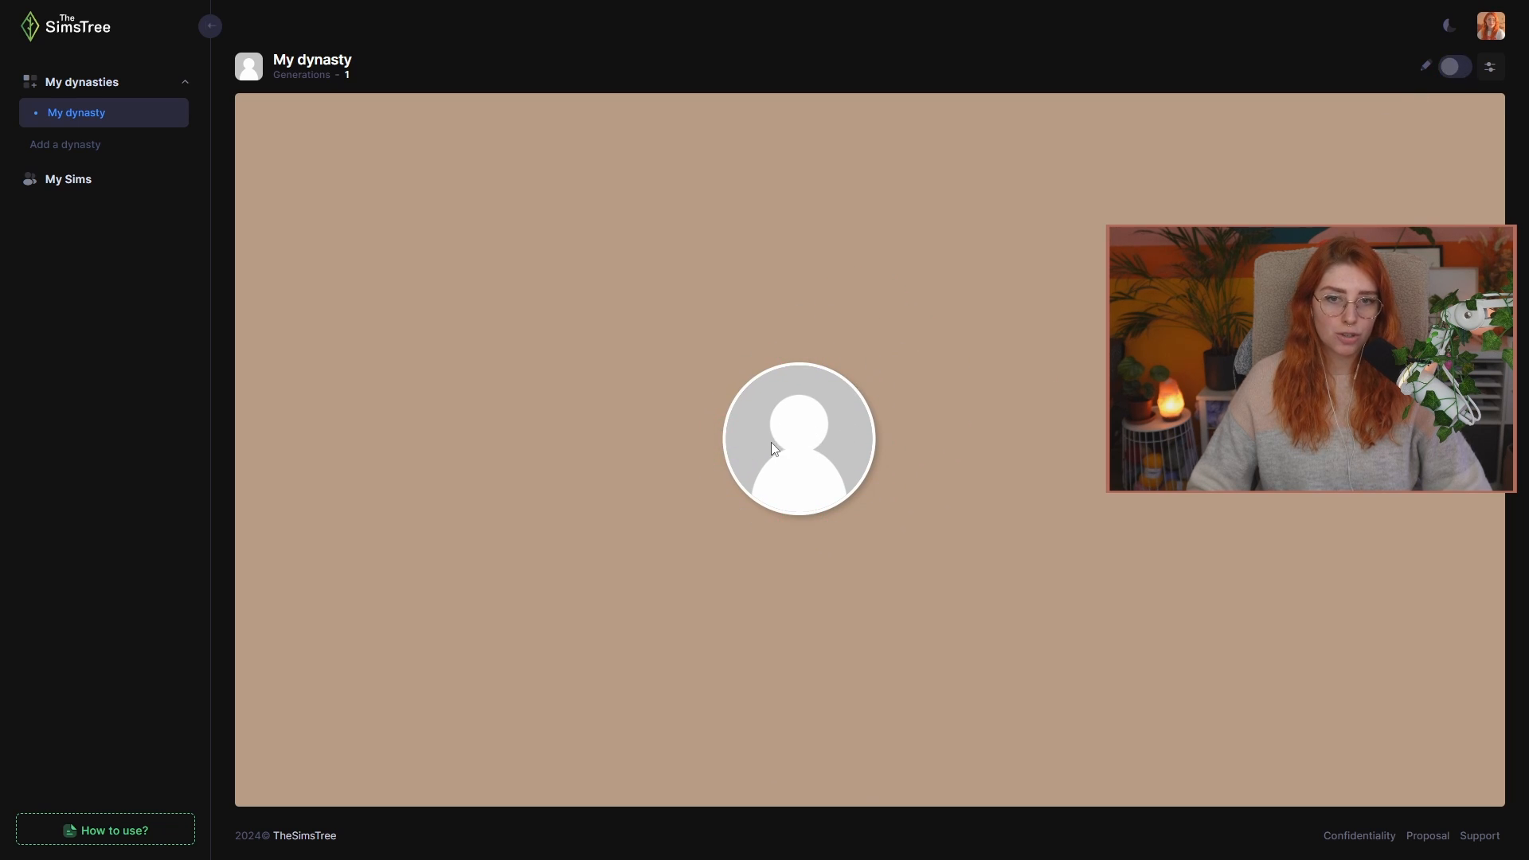
pyautogui.scroll(4, 788, 531)
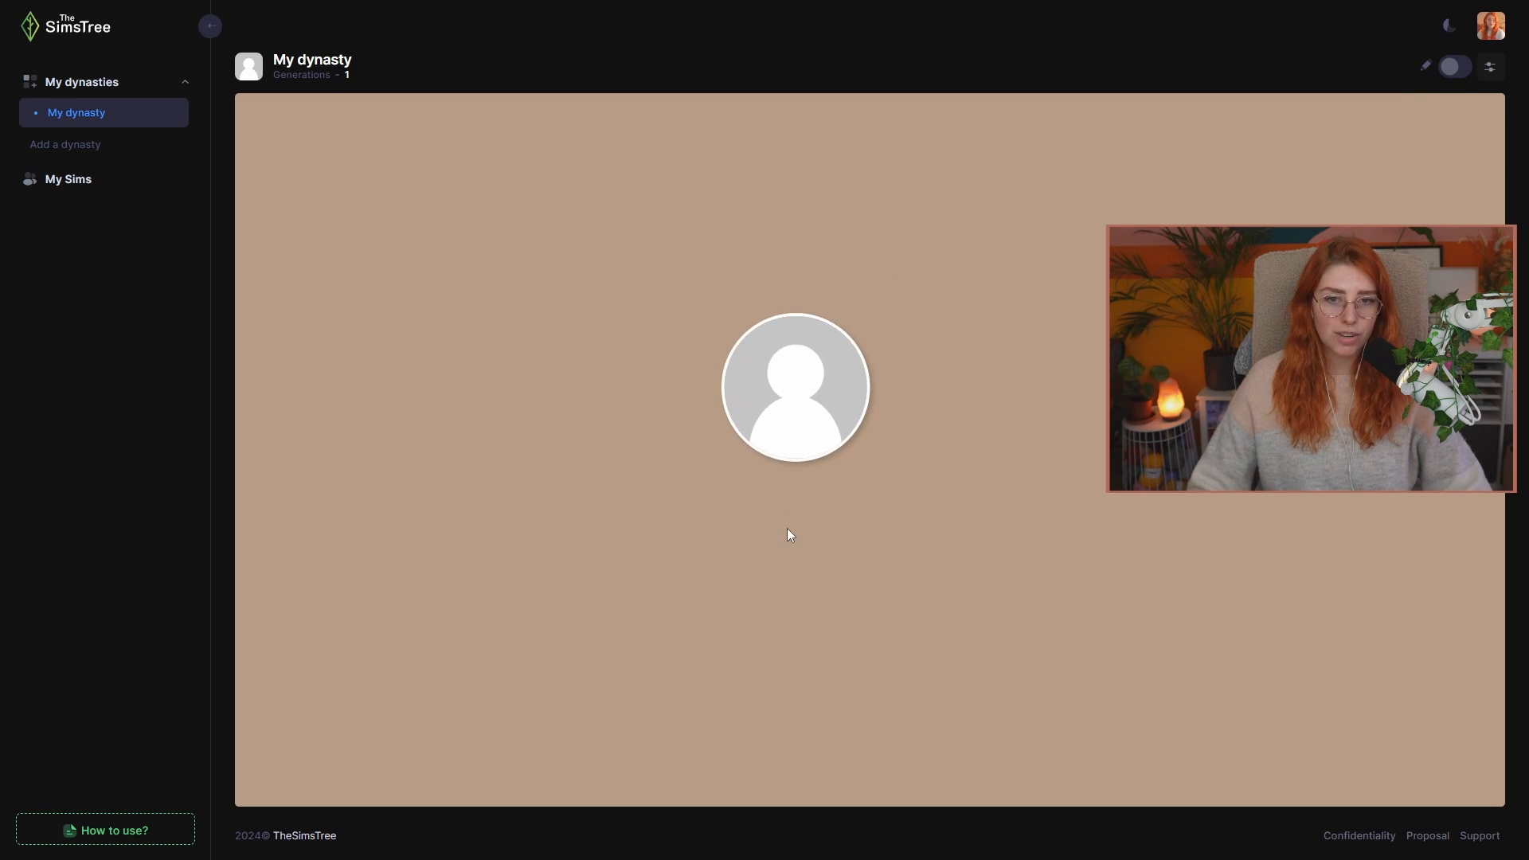
pyautogui.scroll(-4, 786, 520)
pyautogui.moveTo(788, 515); pyautogui.dragTo(890, 560)
# - Apply the Red gradient as the tree background and save the styling
pyautogui.click(1490, 67)
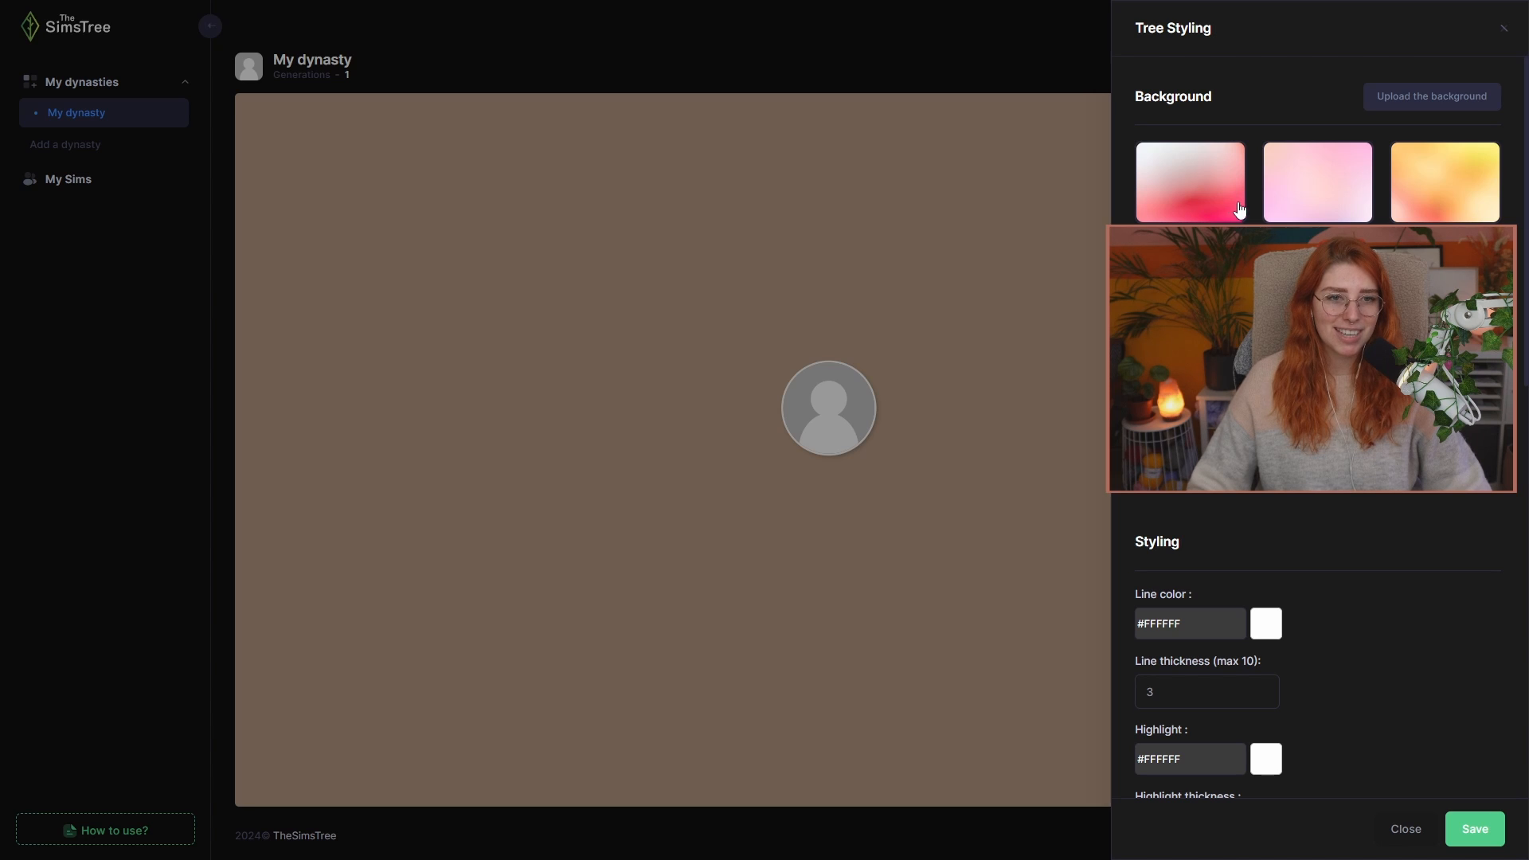
pyautogui.click(1474, 829)
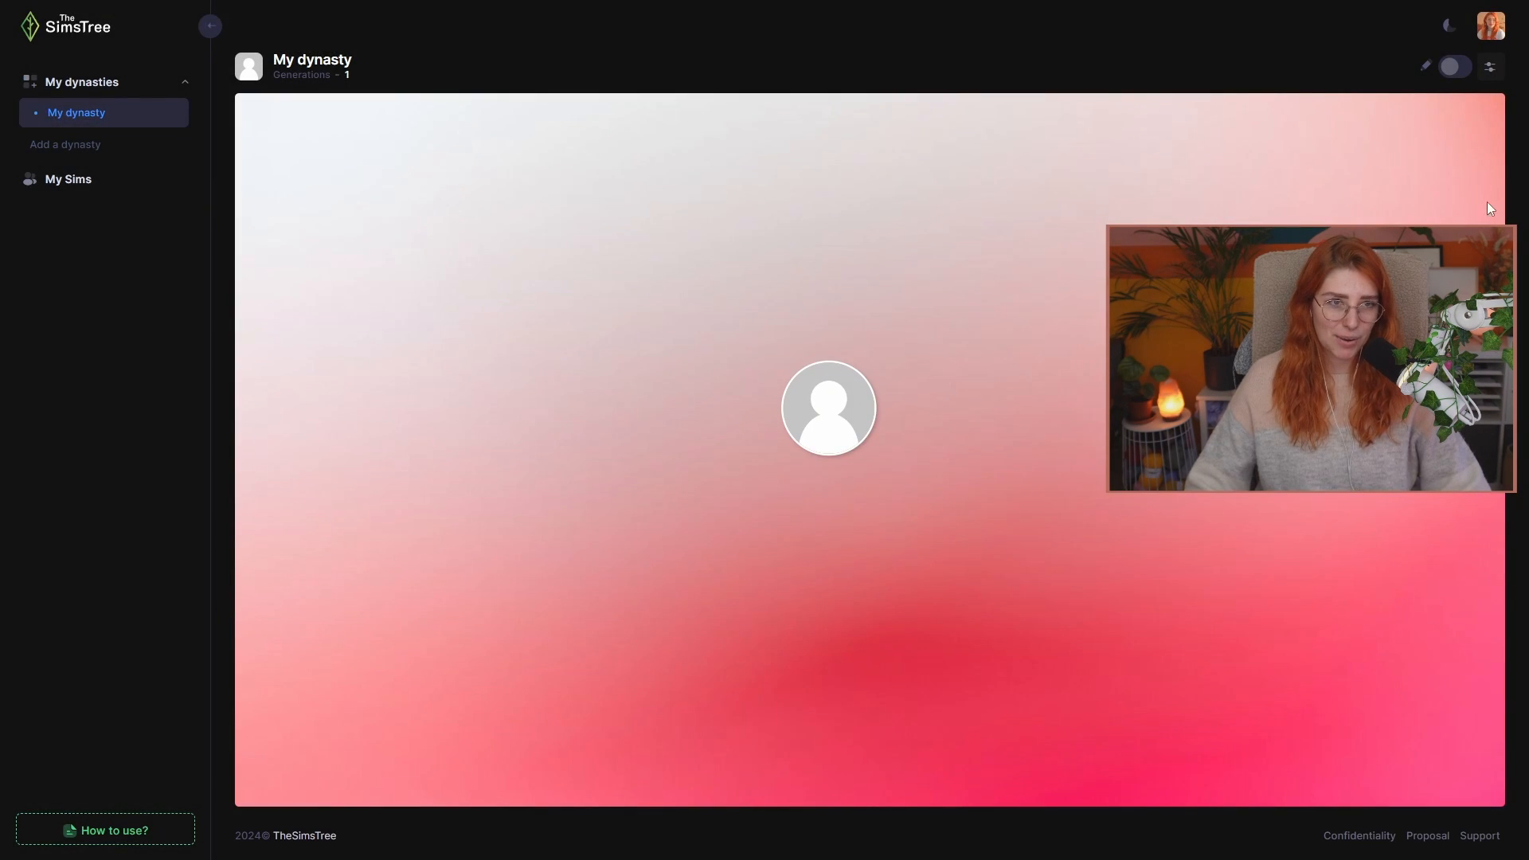
# - Examine the tree styling options for lines, highlights, avatars, the heir's line, pets, names and alive/dead status
pyautogui.click(1490, 68)
pyautogui.scroll(-1, 1215, 502)
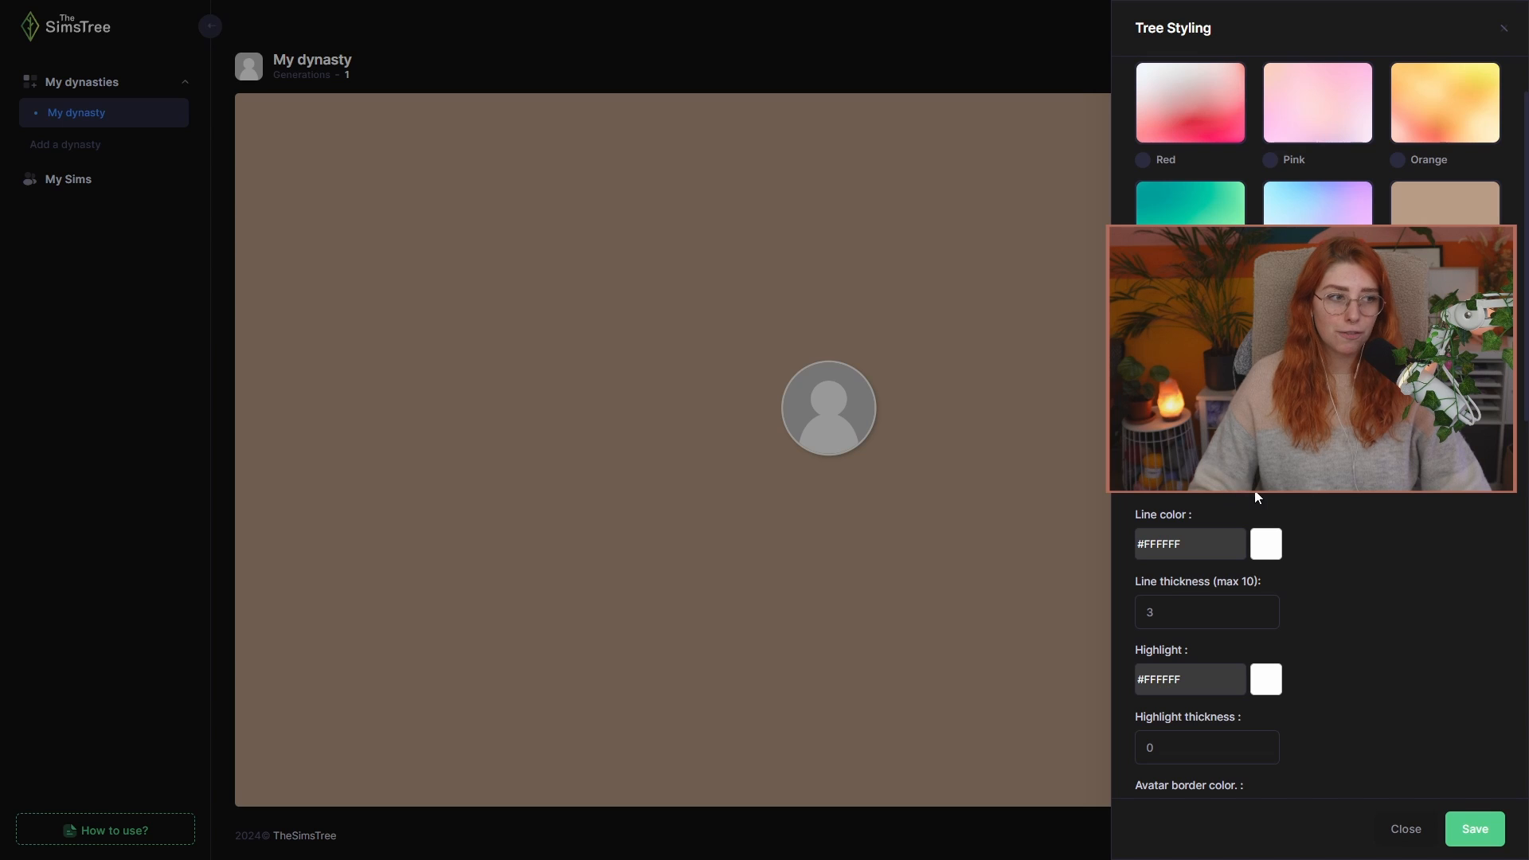
pyautogui.scroll(-1, 1256, 525)
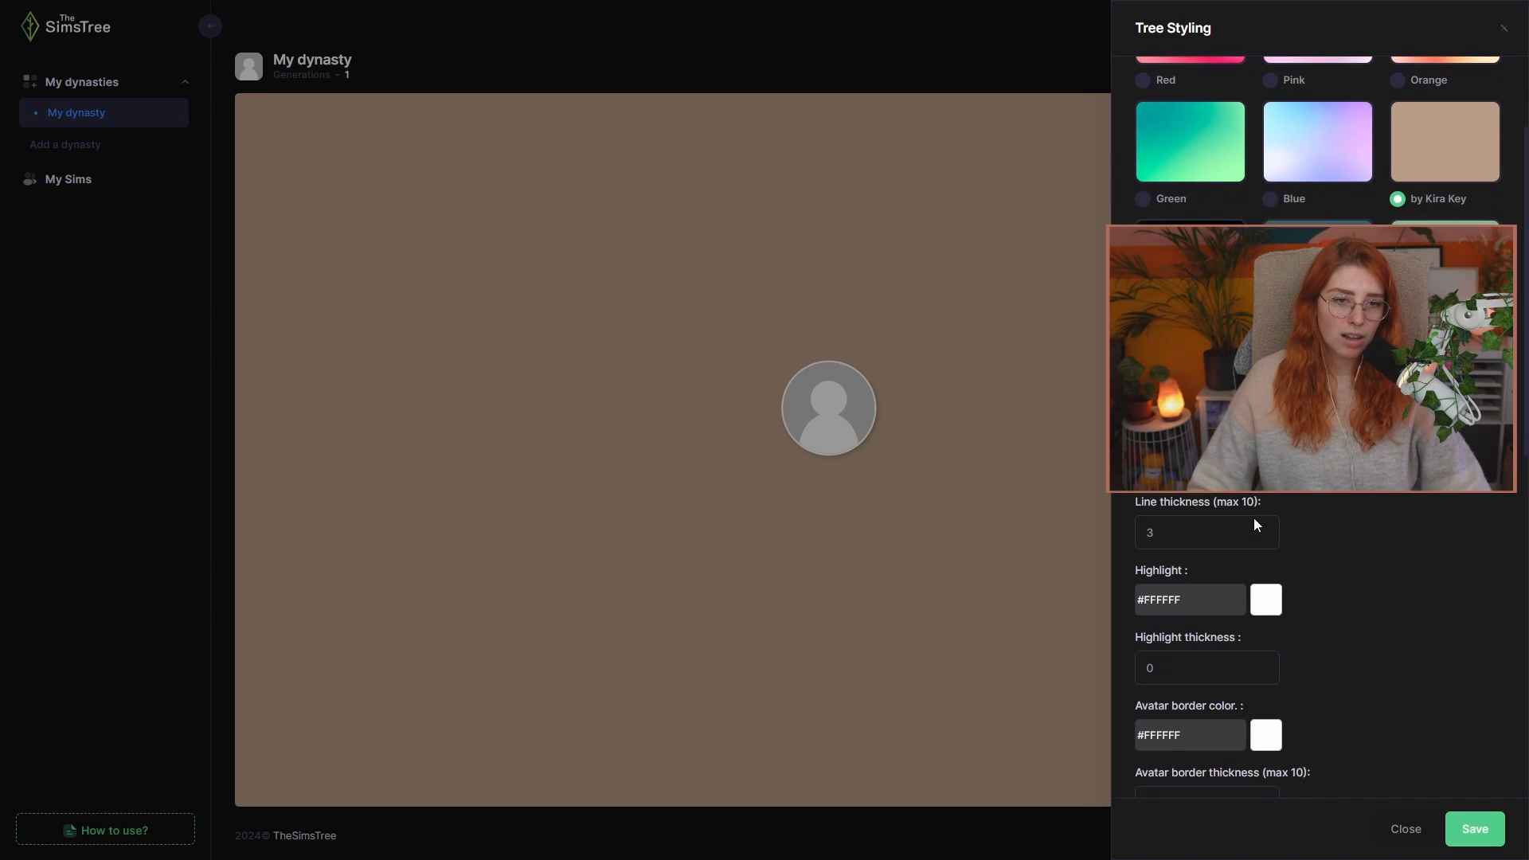
pyautogui.scroll(-3, 1229, 548)
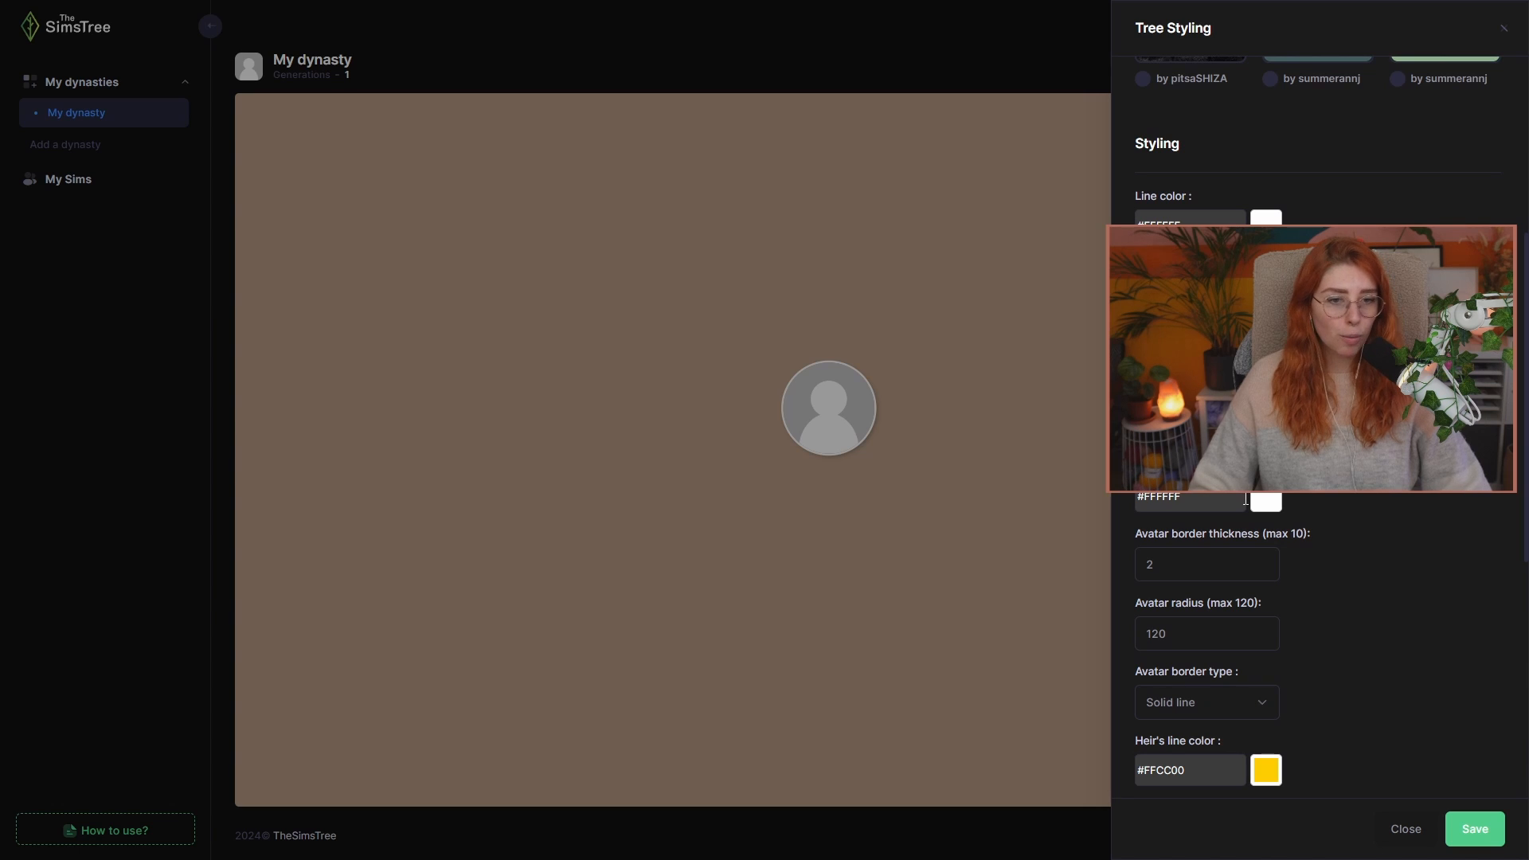
pyautogui.scroll(-2, 1242, 525)
pyautogui.scroll(-1, 1242, 605)
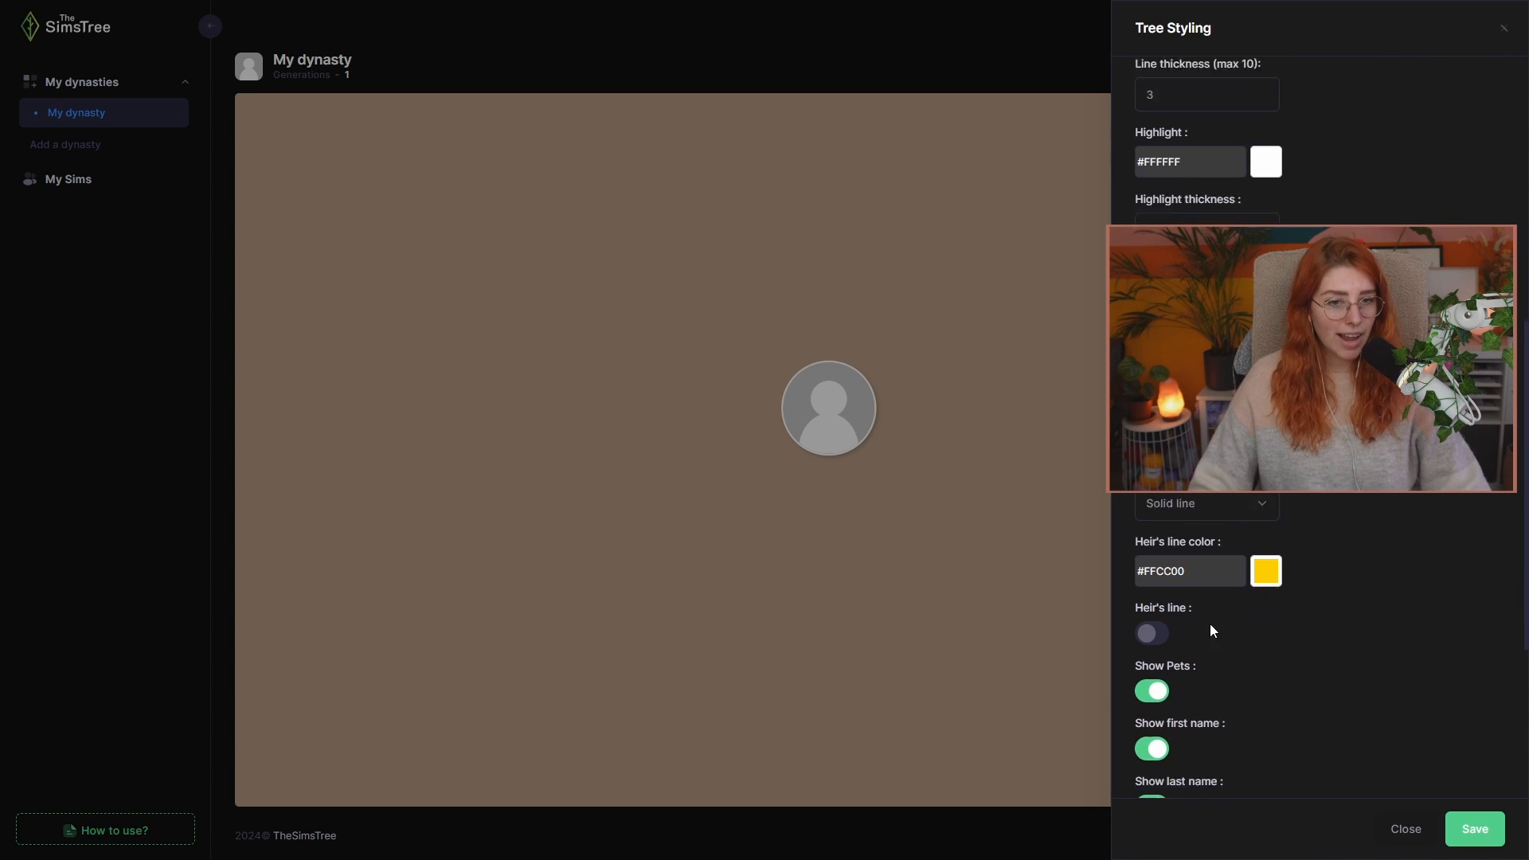
pyautogui.scroll(-1, 1212, 630)
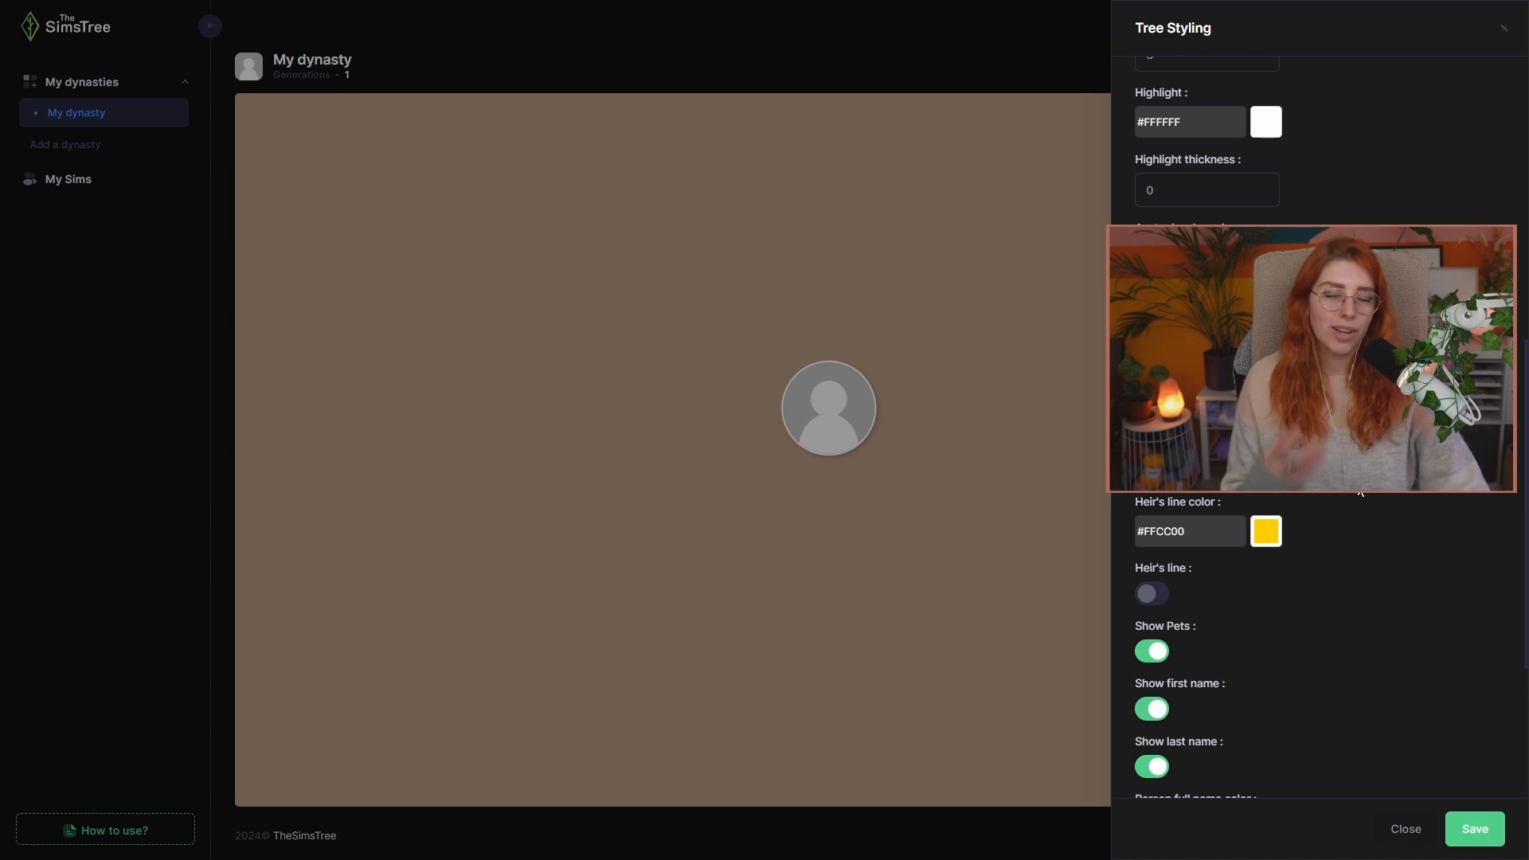
pyautogui.scroll(-1, 1360, 493)
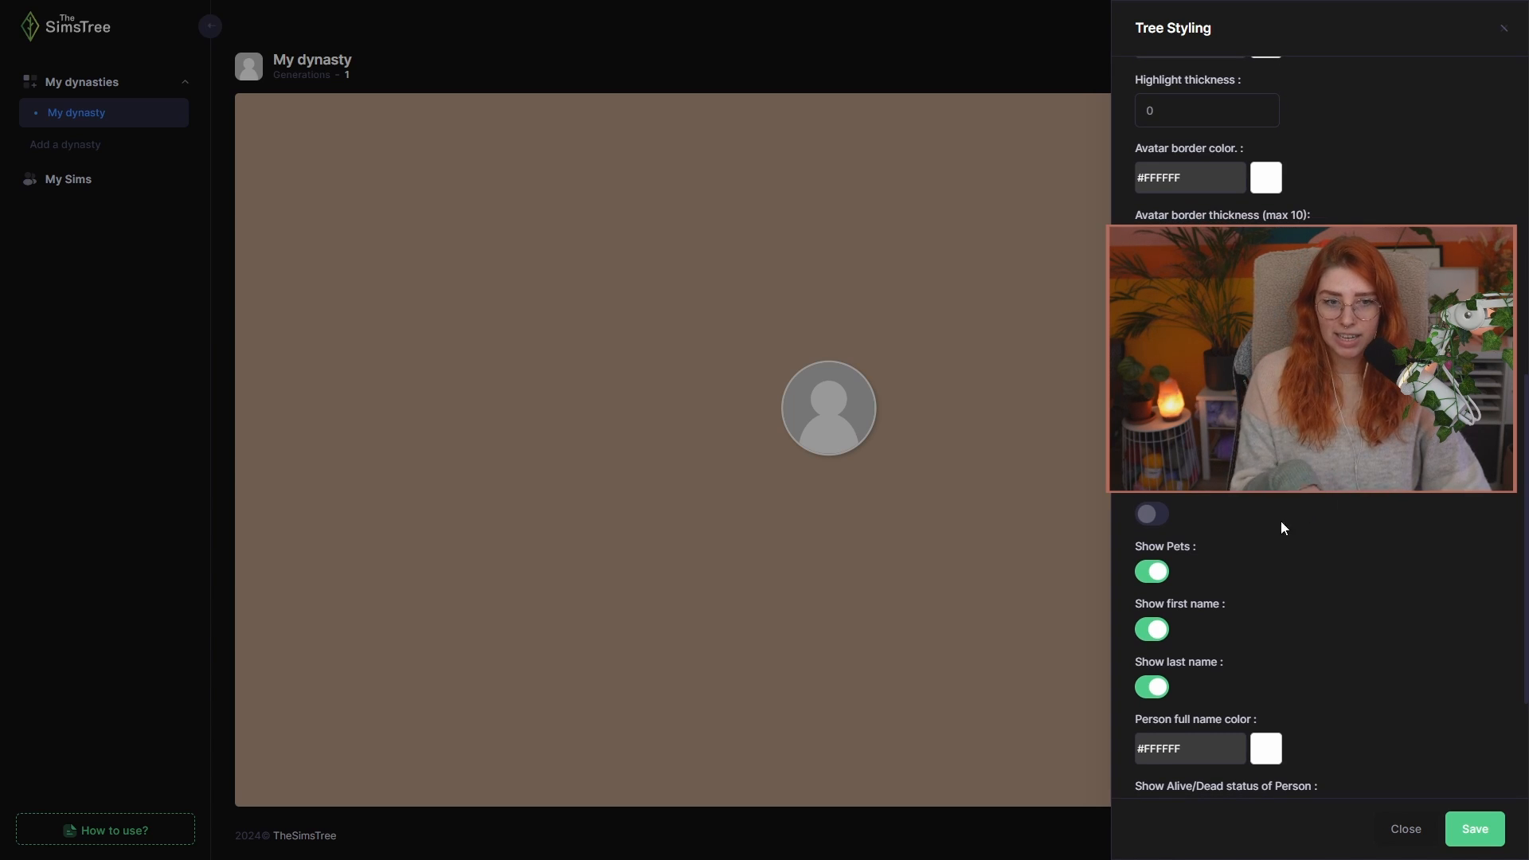
pyautogui.scroll(-1, 1238, 533)
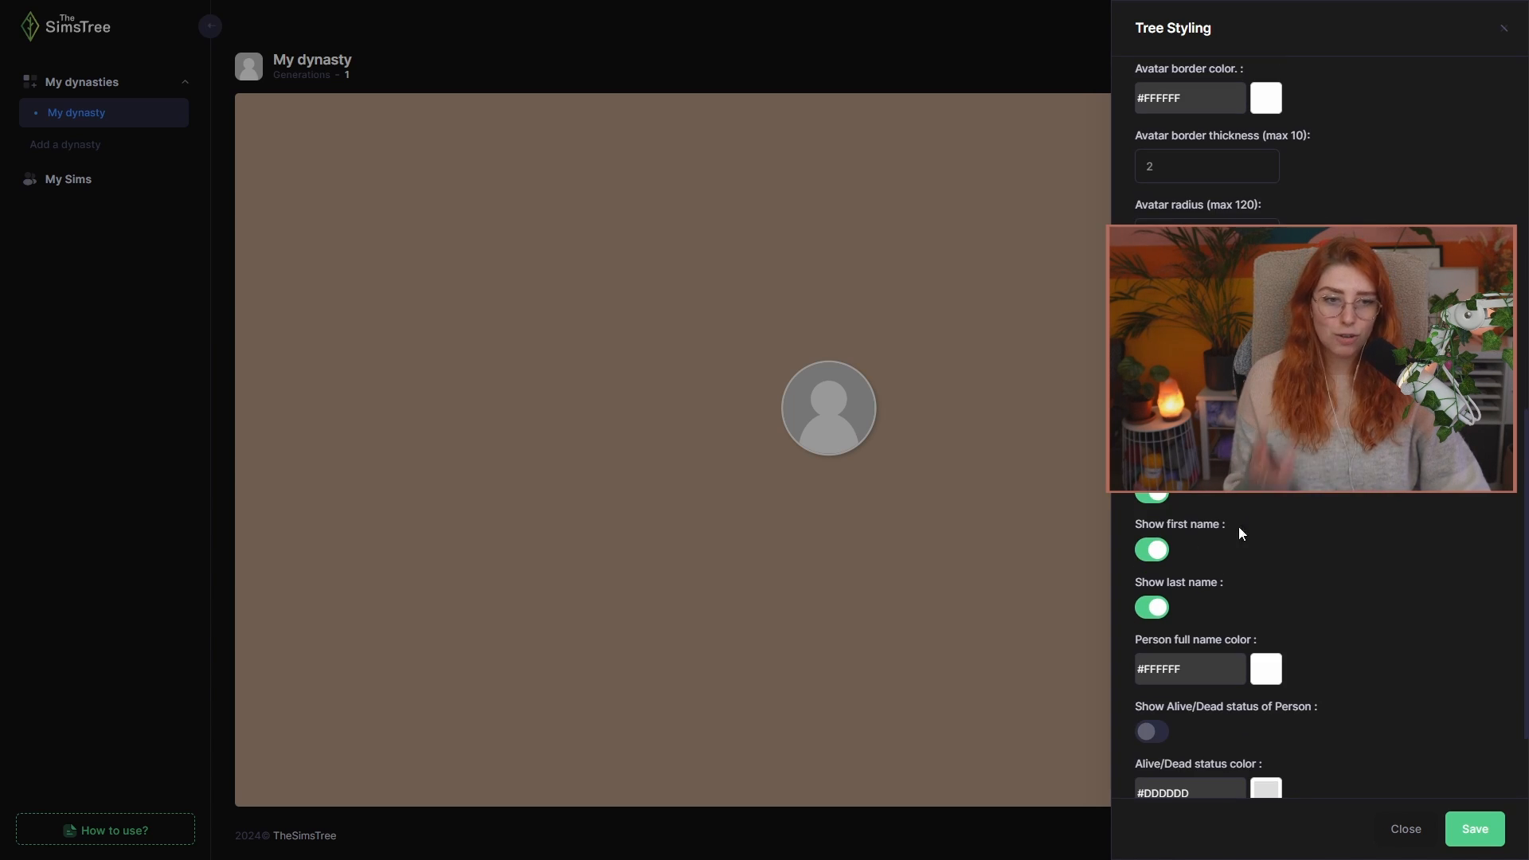
pyautogui.scroll(-2, 1322, 569)
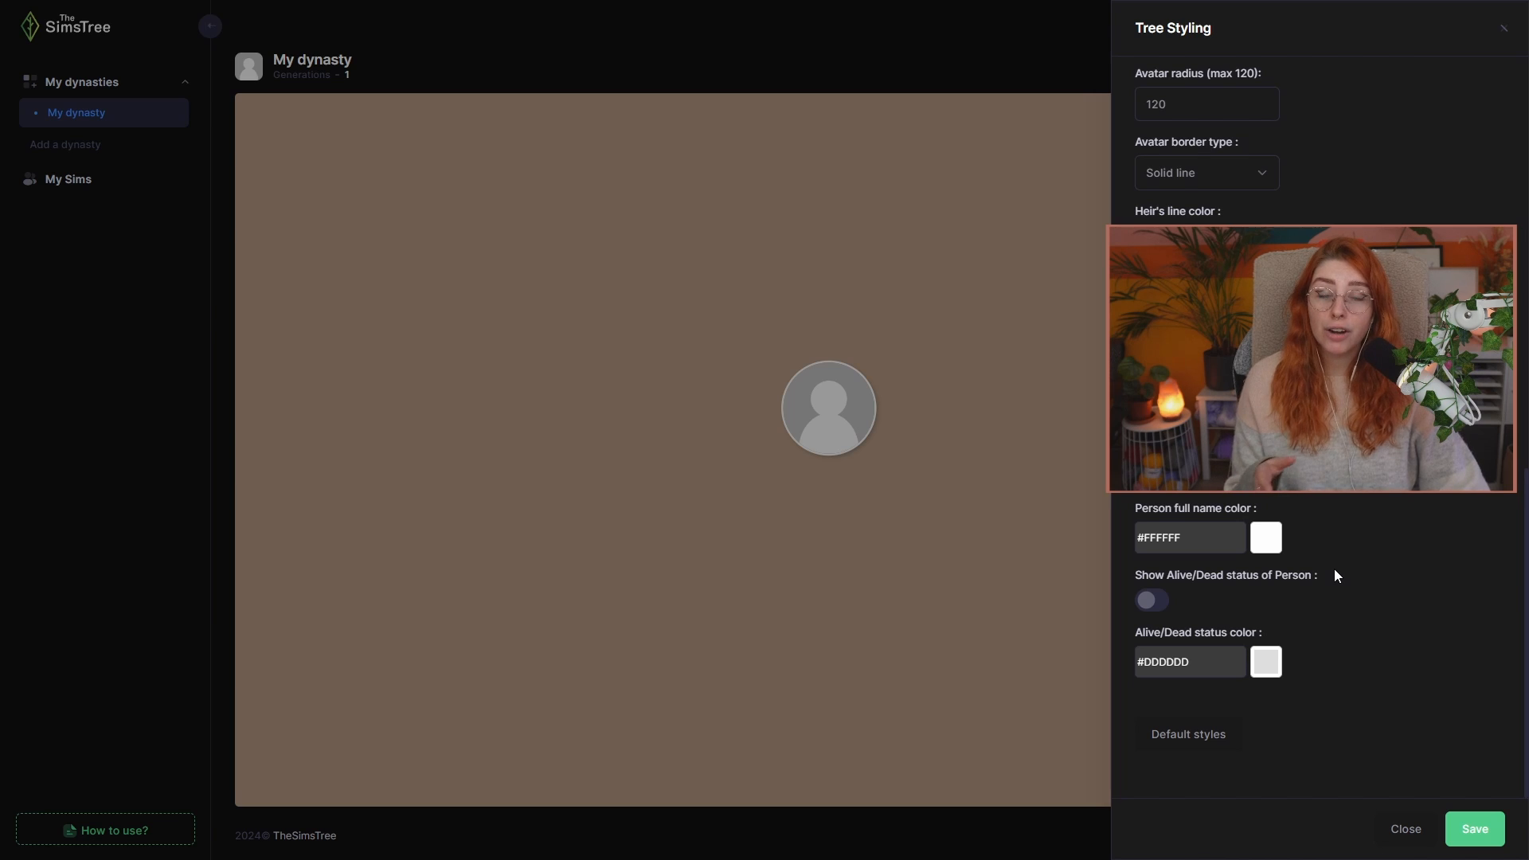
# - Set the tree background to the green patterned design by summerannj and save the styling
pyautogui.scroll(10, 1337, 541)
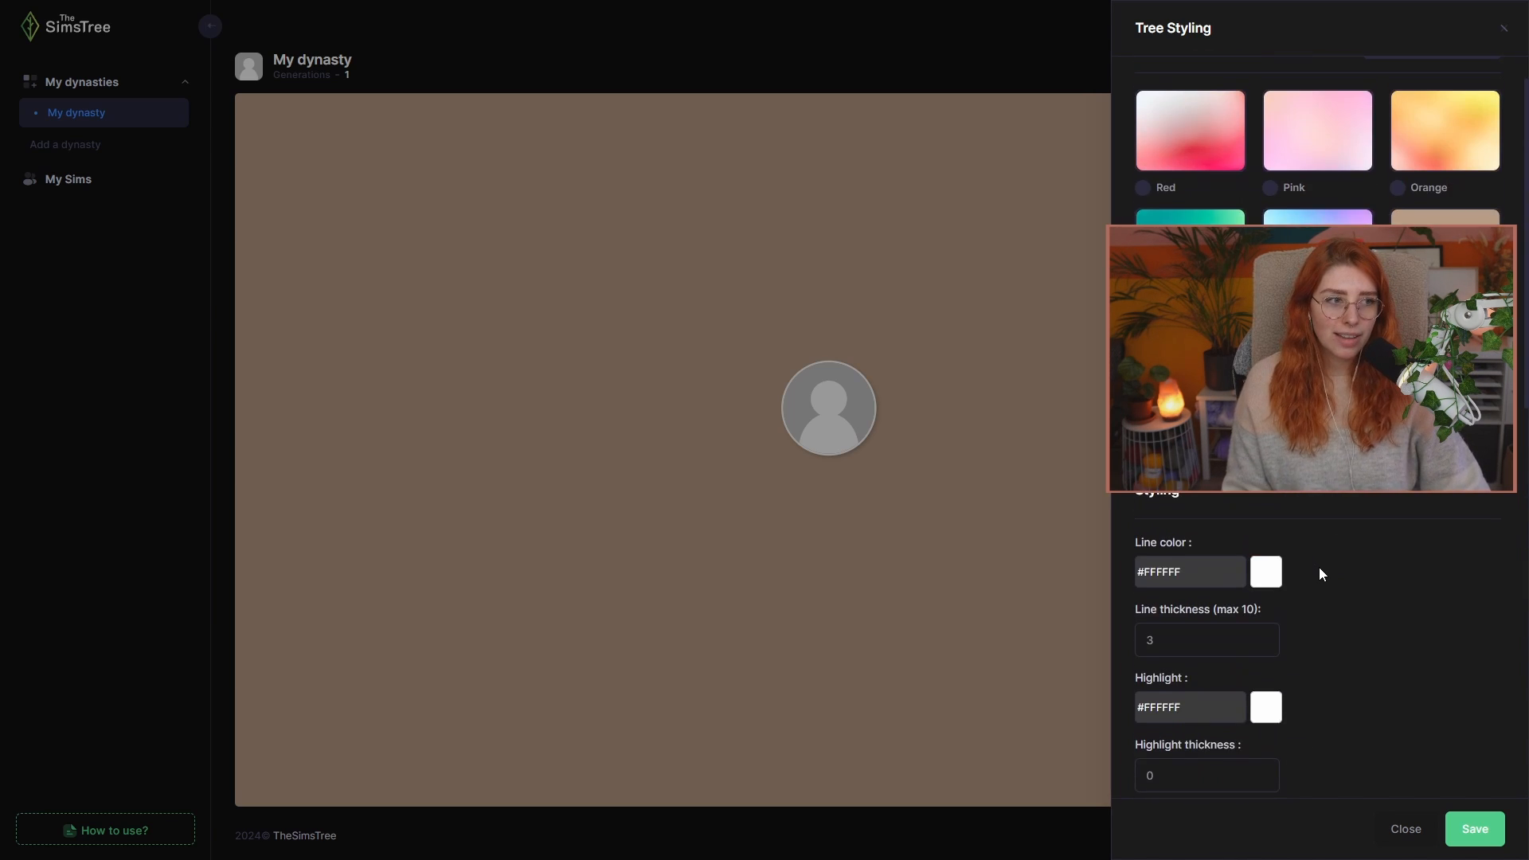
pyautogui.scroll(1, 1328, 575)
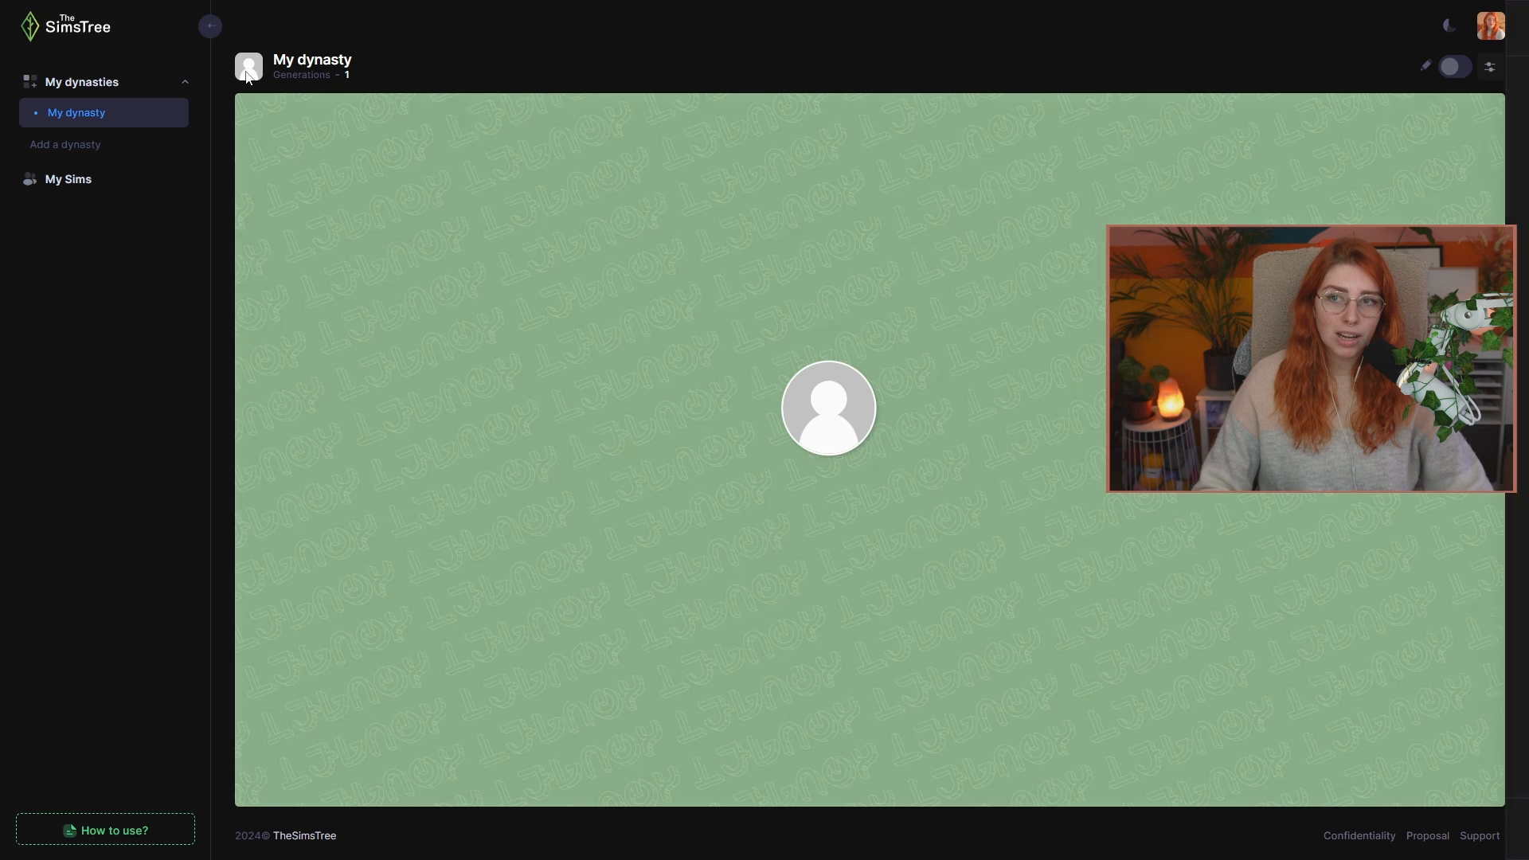
# - Rename the dynasty to "Pack Legacy Challenge" in its details
pyautogui.click(246, 73)
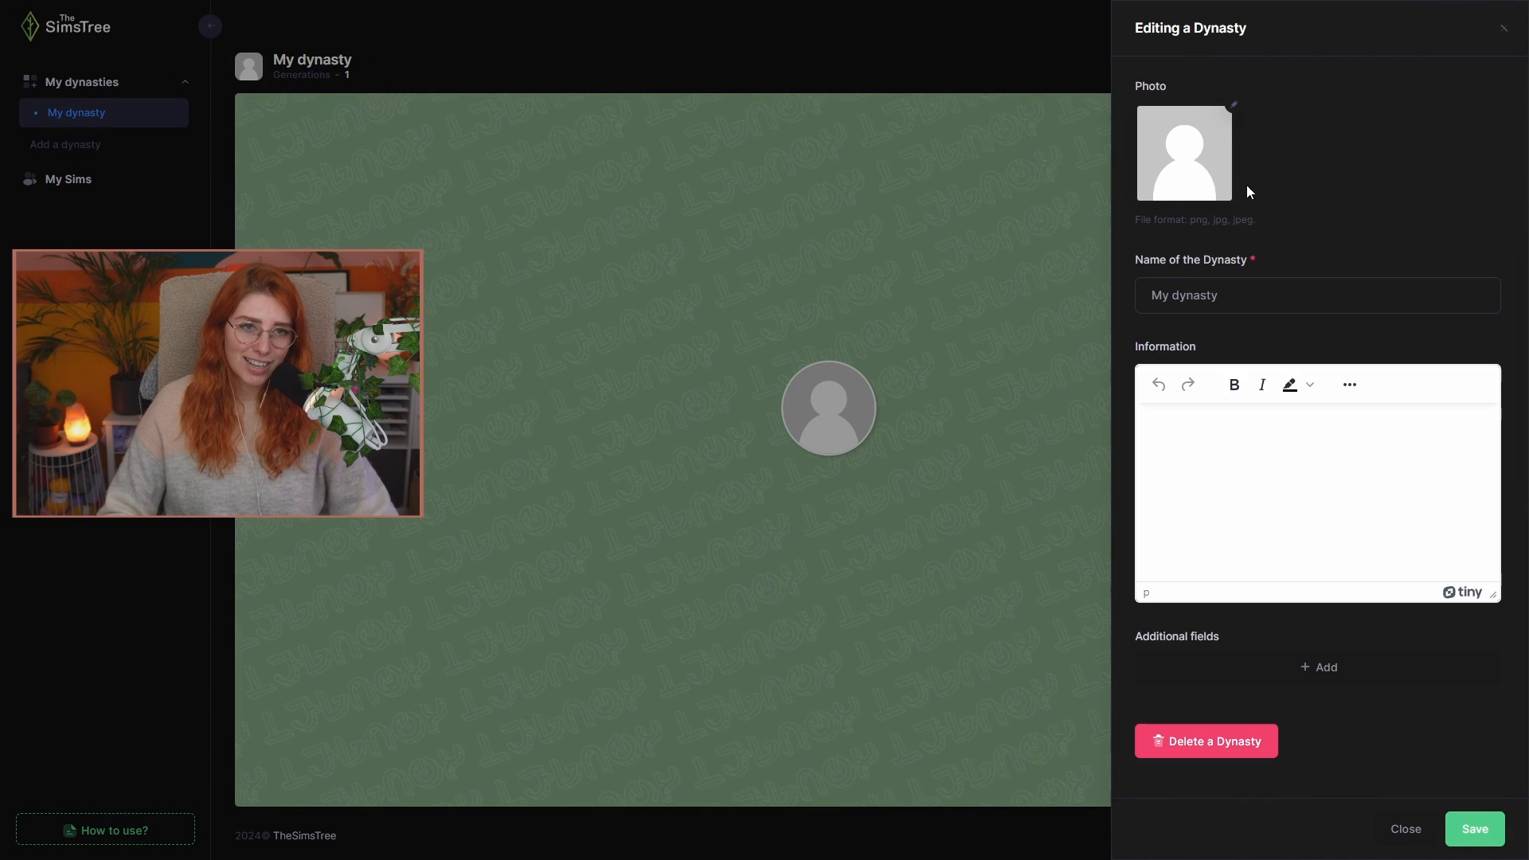
pyautogui.tripleClick(1194, 308)
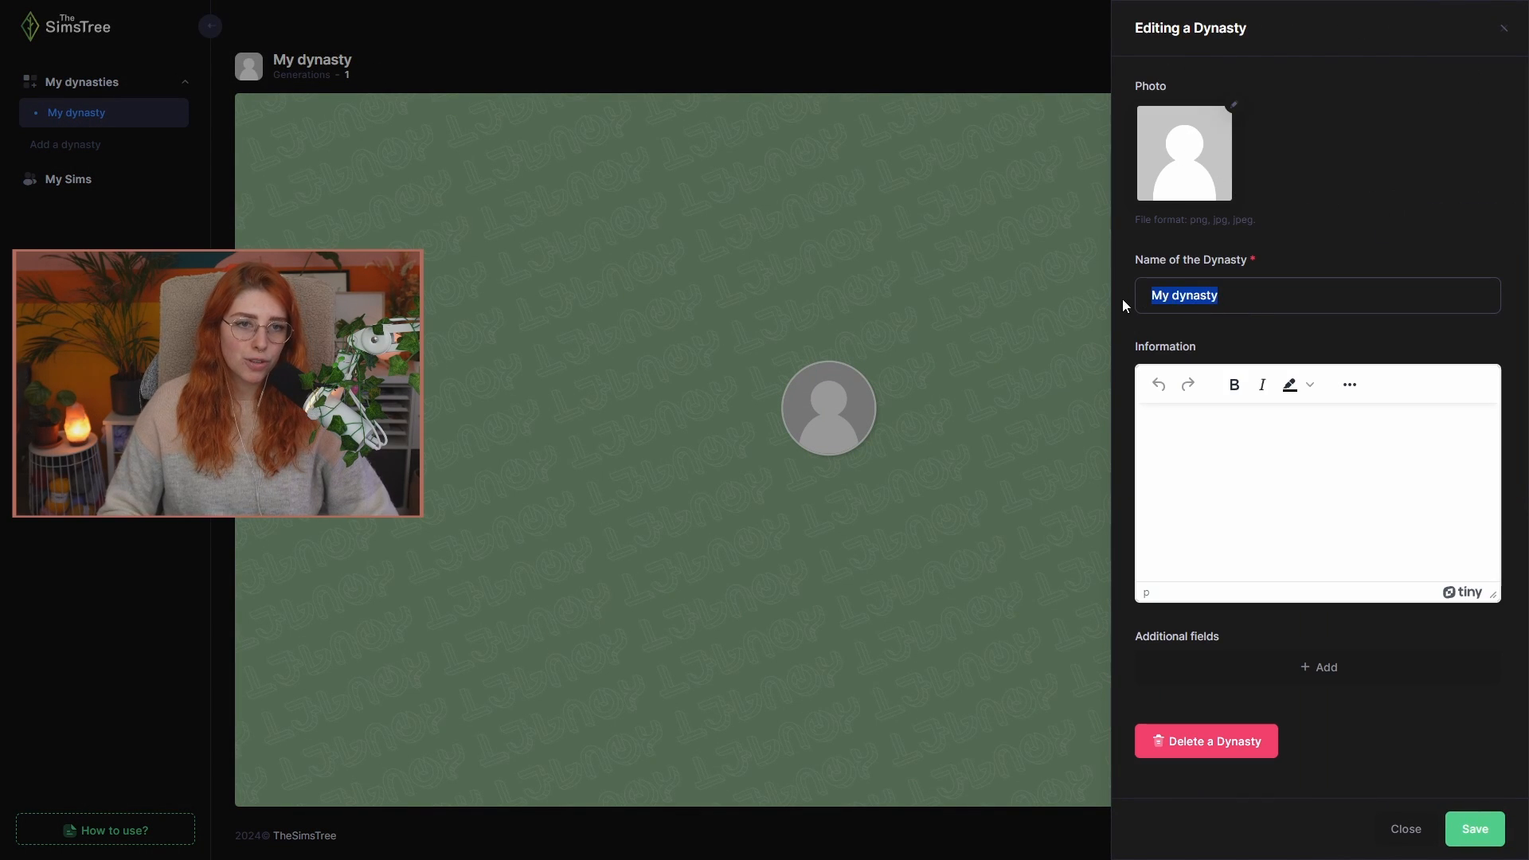
pyautogui.write('Pack Legacy Challenge')
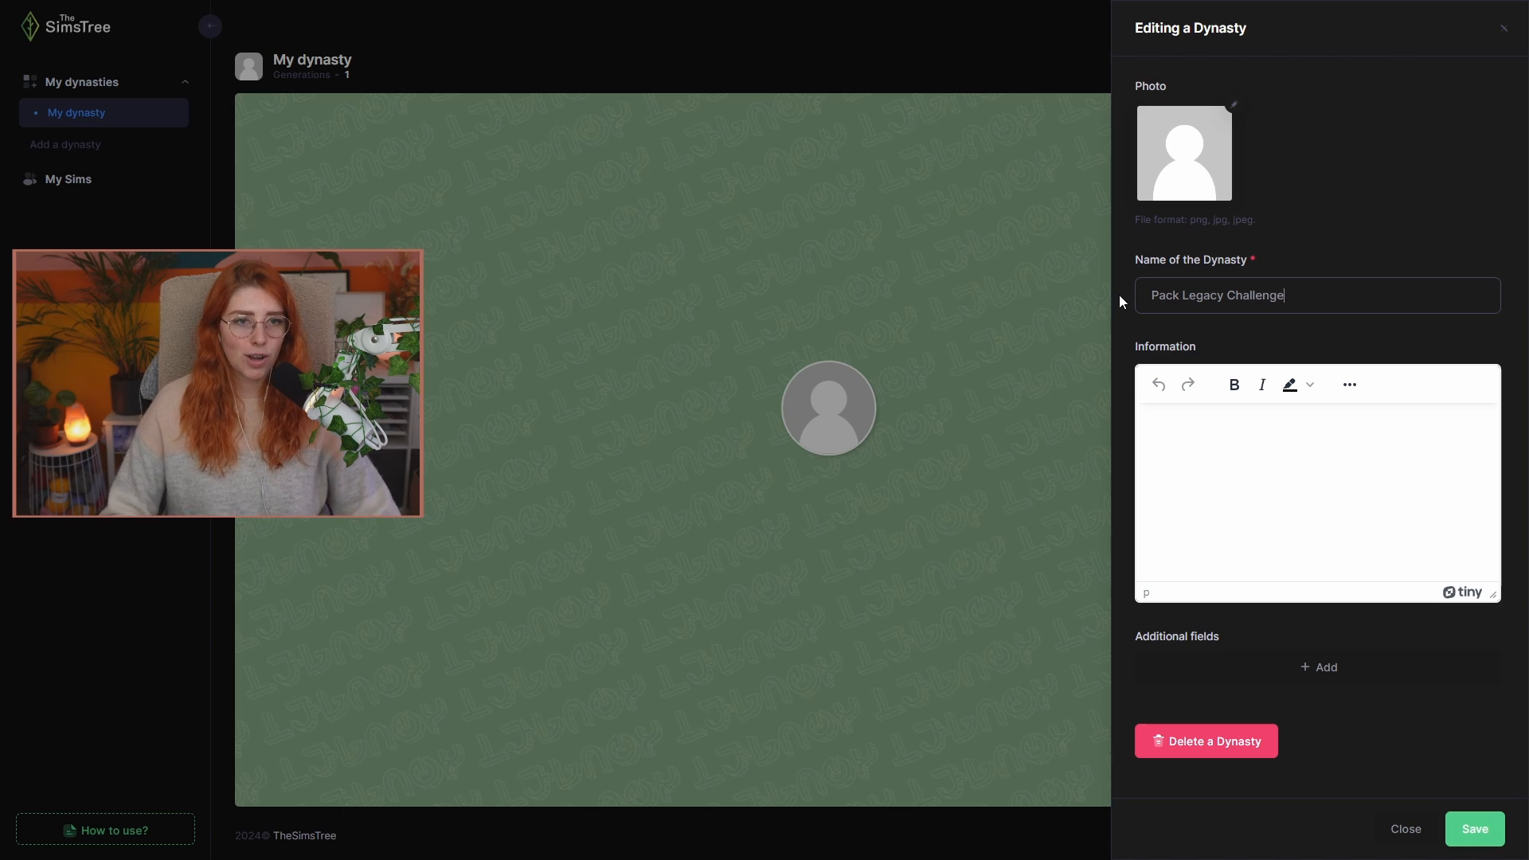
pyautogui.click(1202, 456)
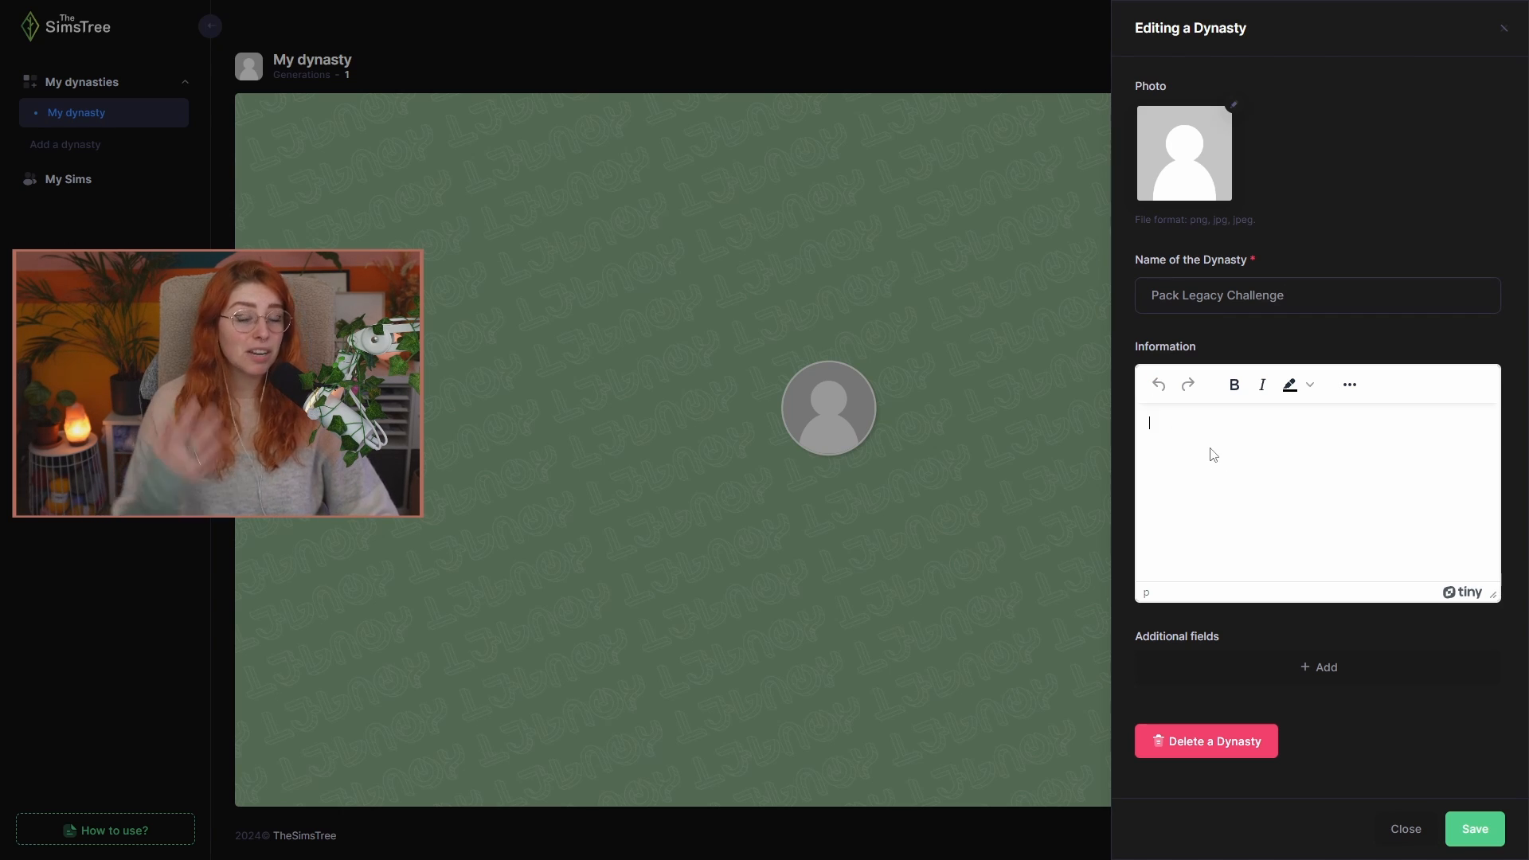
# - Add an additional field titled "Pack Generation" with the text "Outdoor Retreat" and save the dynasty
pyautogui.click(1317, 675)
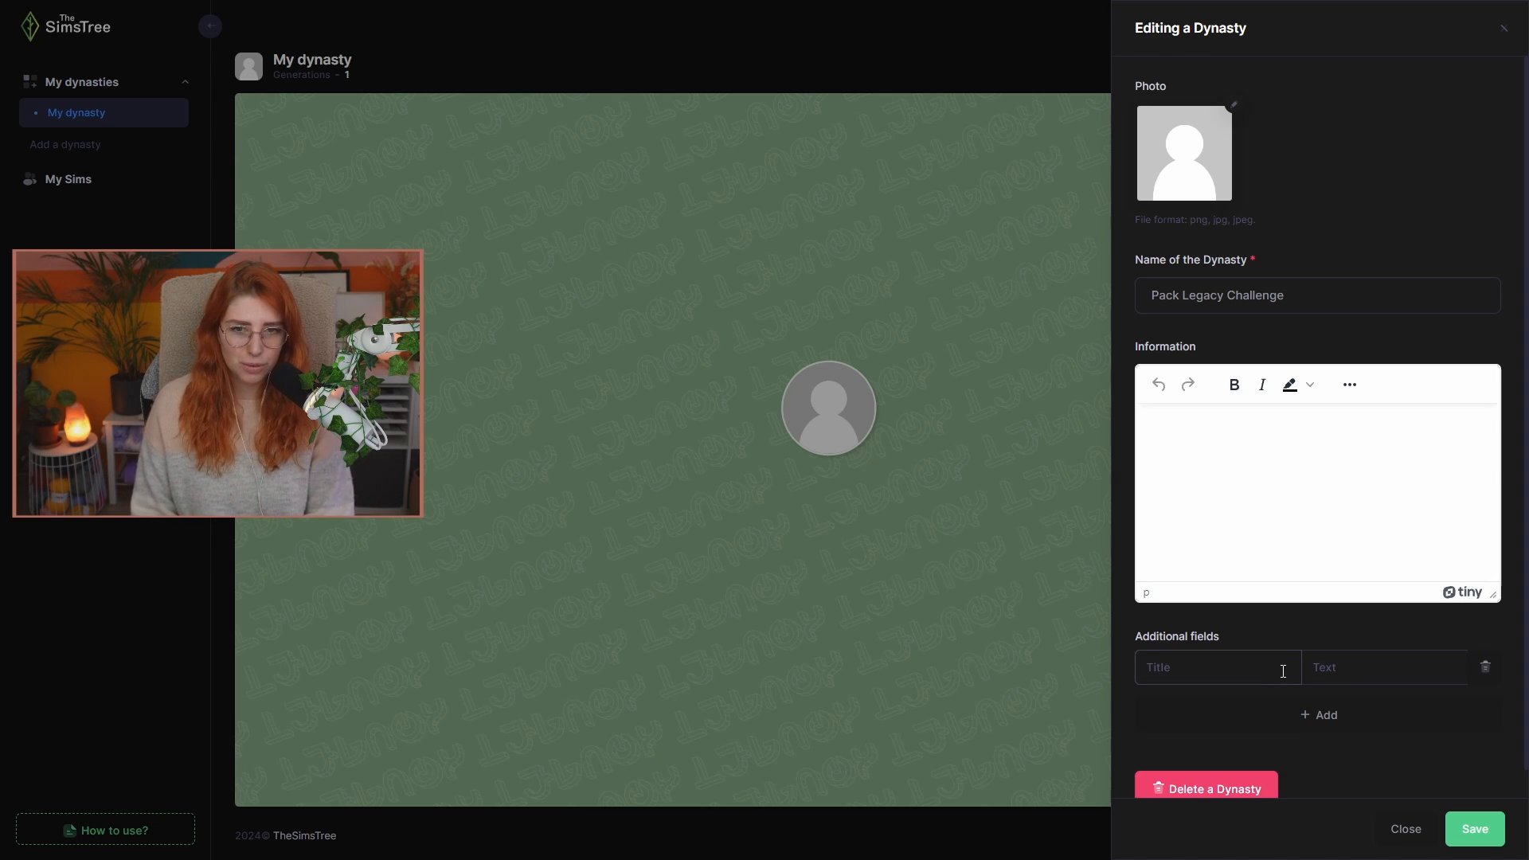
pyautogui.write('Pack Generation')
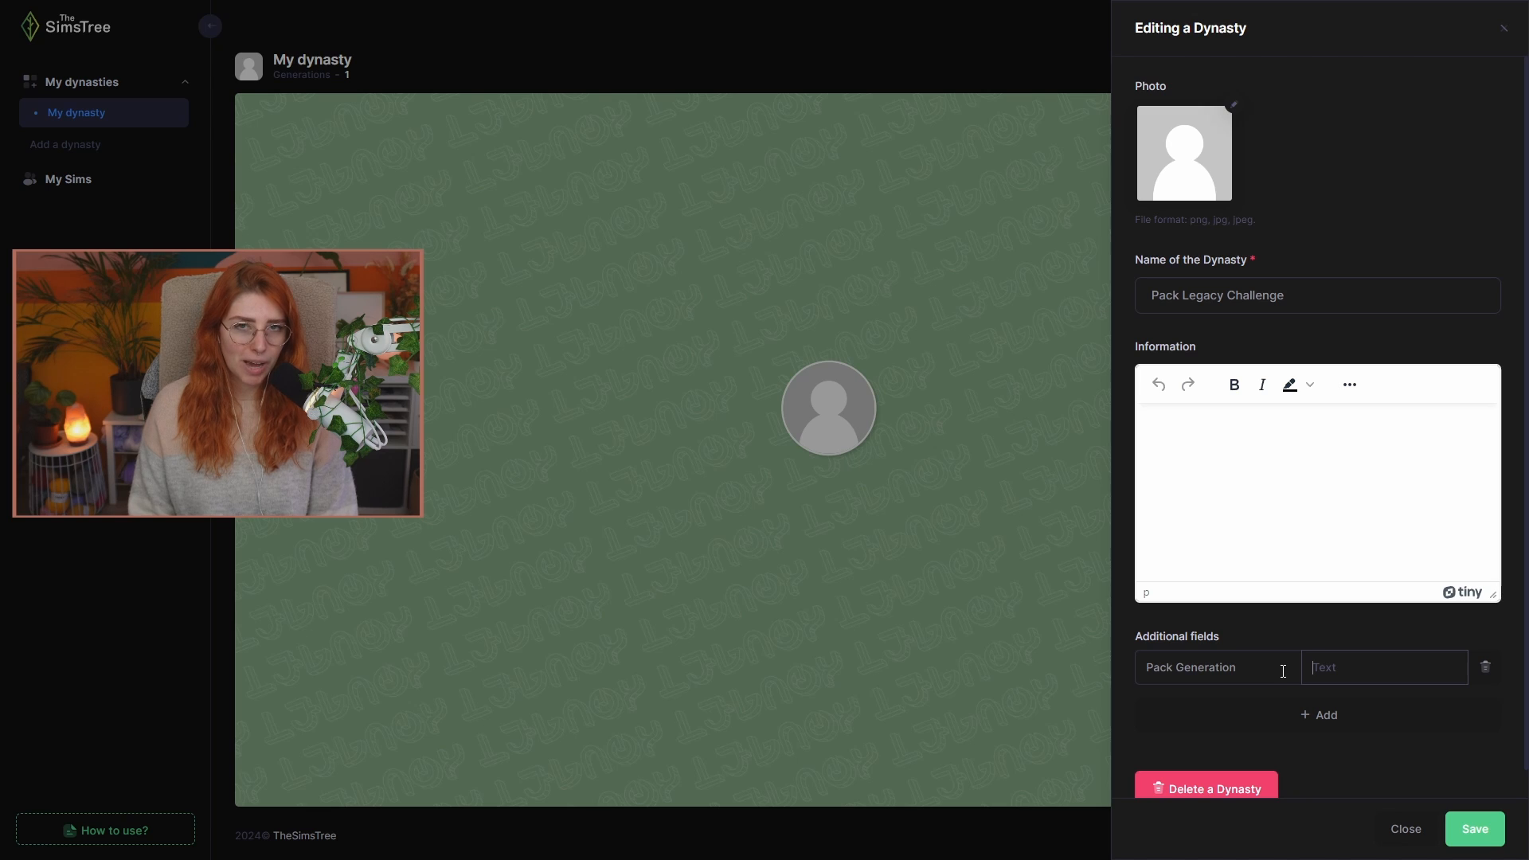
pyautogui.write('Out')
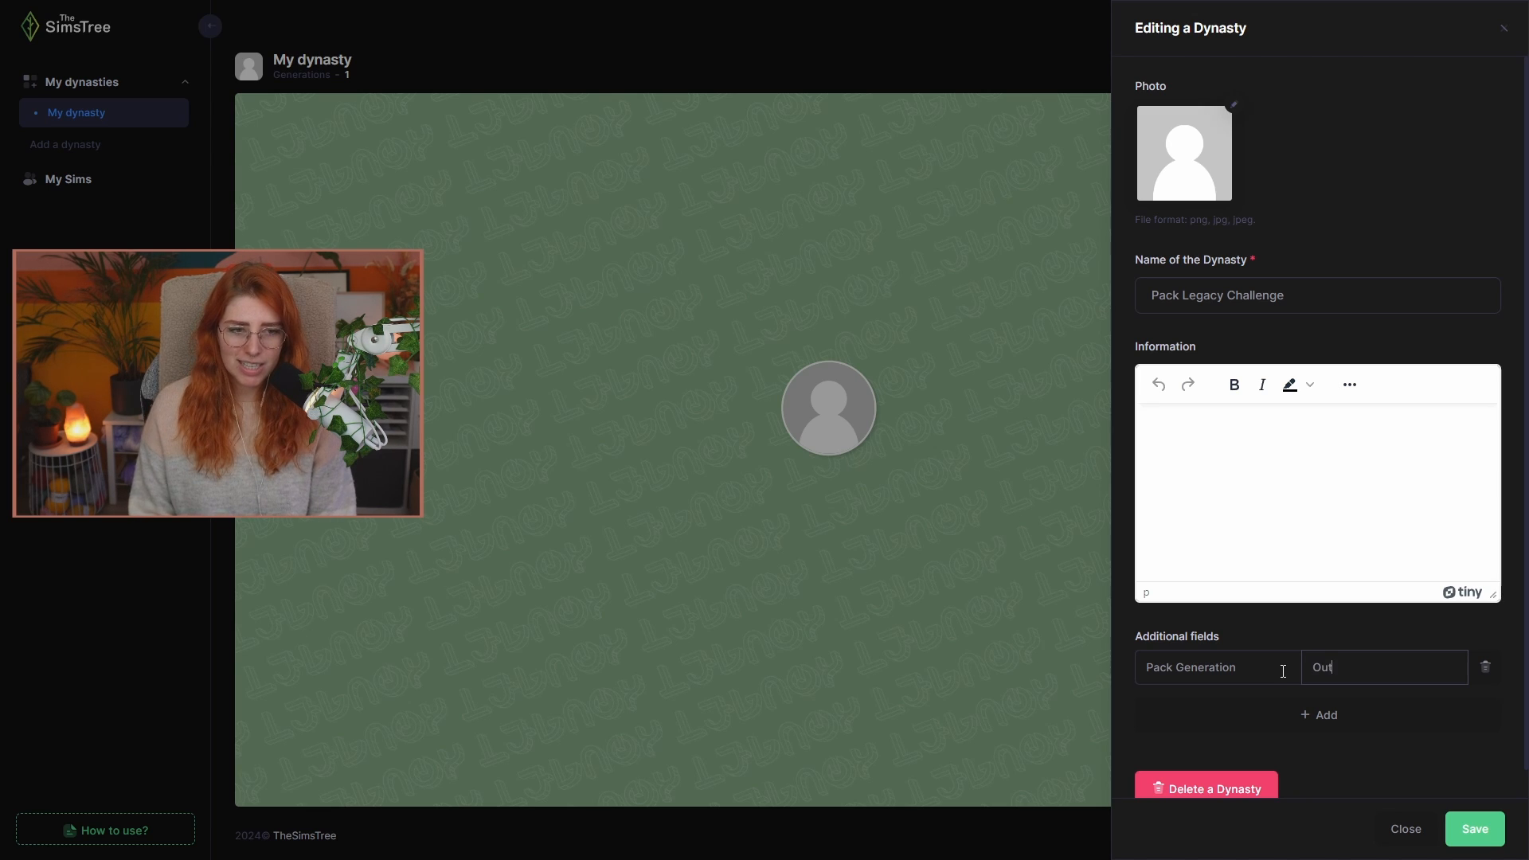
pyautogui.write('door Retreat')
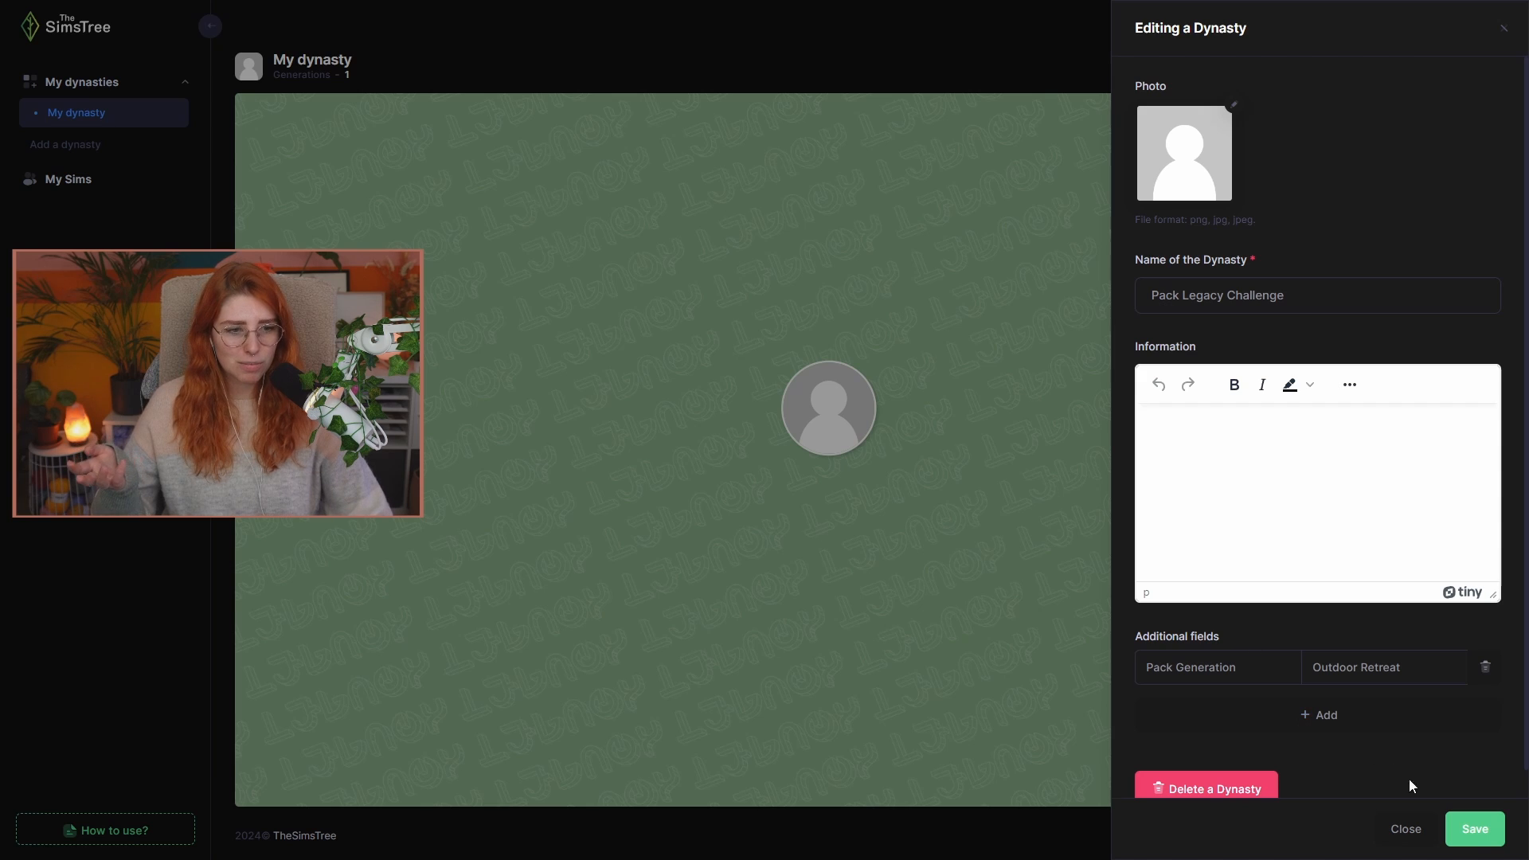
pyautogui.click(1481, 828)
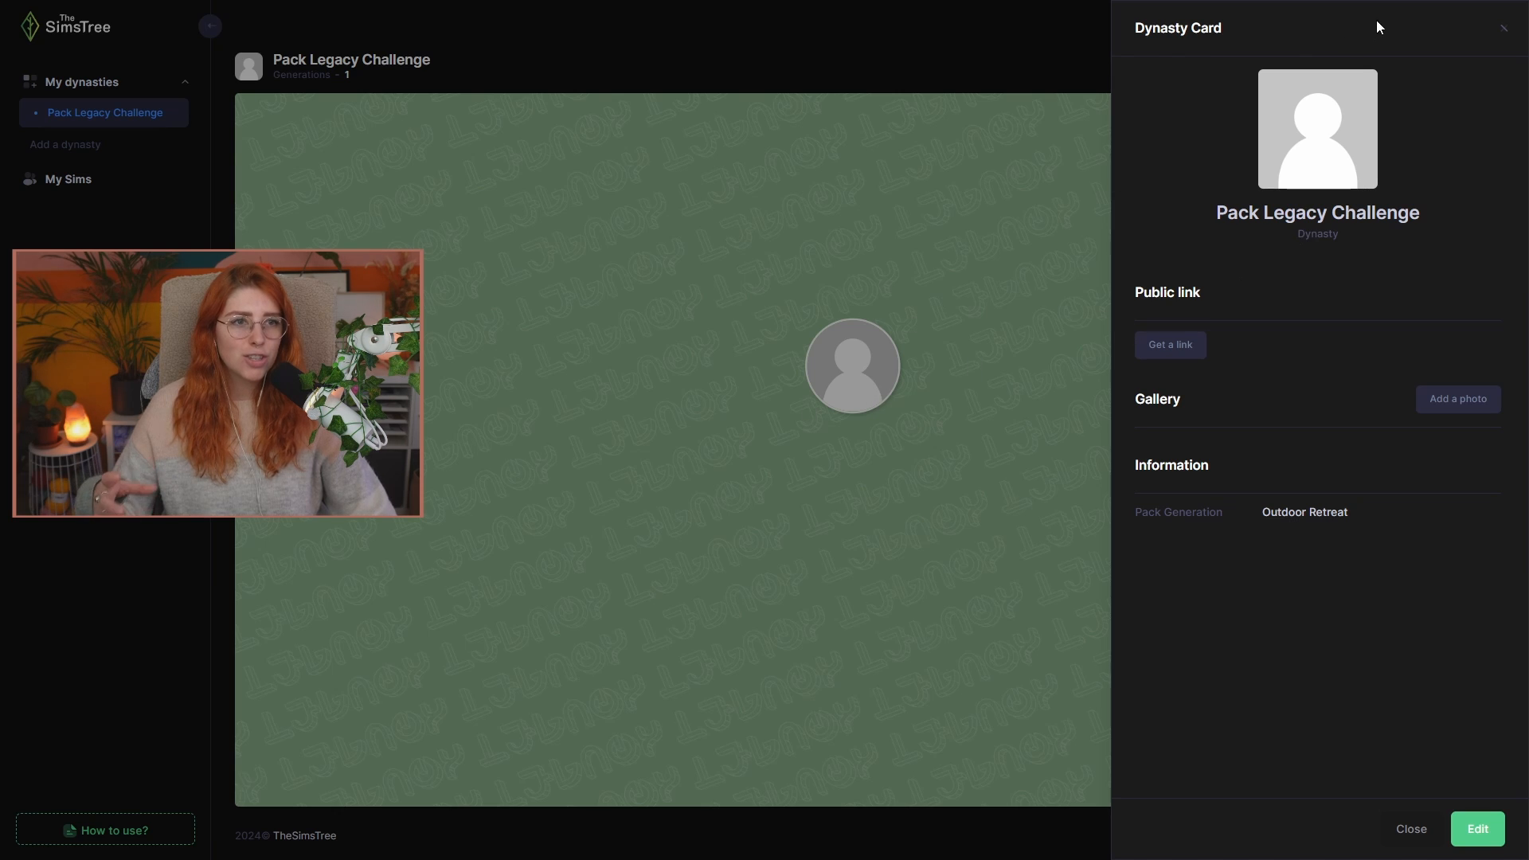
pyautogui.click(1503, 29)
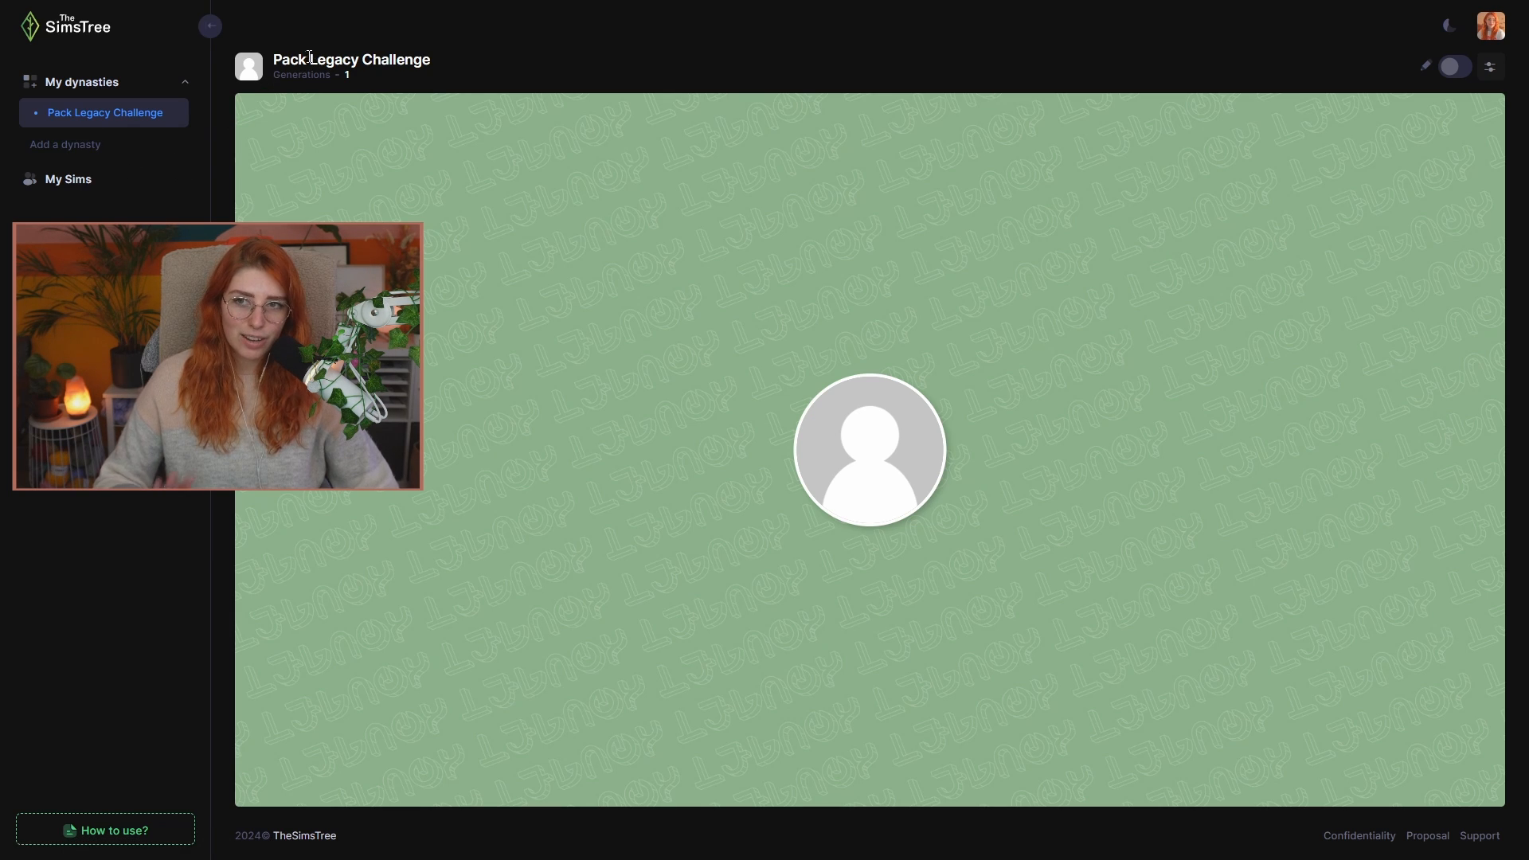
# - Start adding a new Sim in My Sims and load the Elliot image from the PLC family tree folder as the photo
pyautogui.click(142, 185)
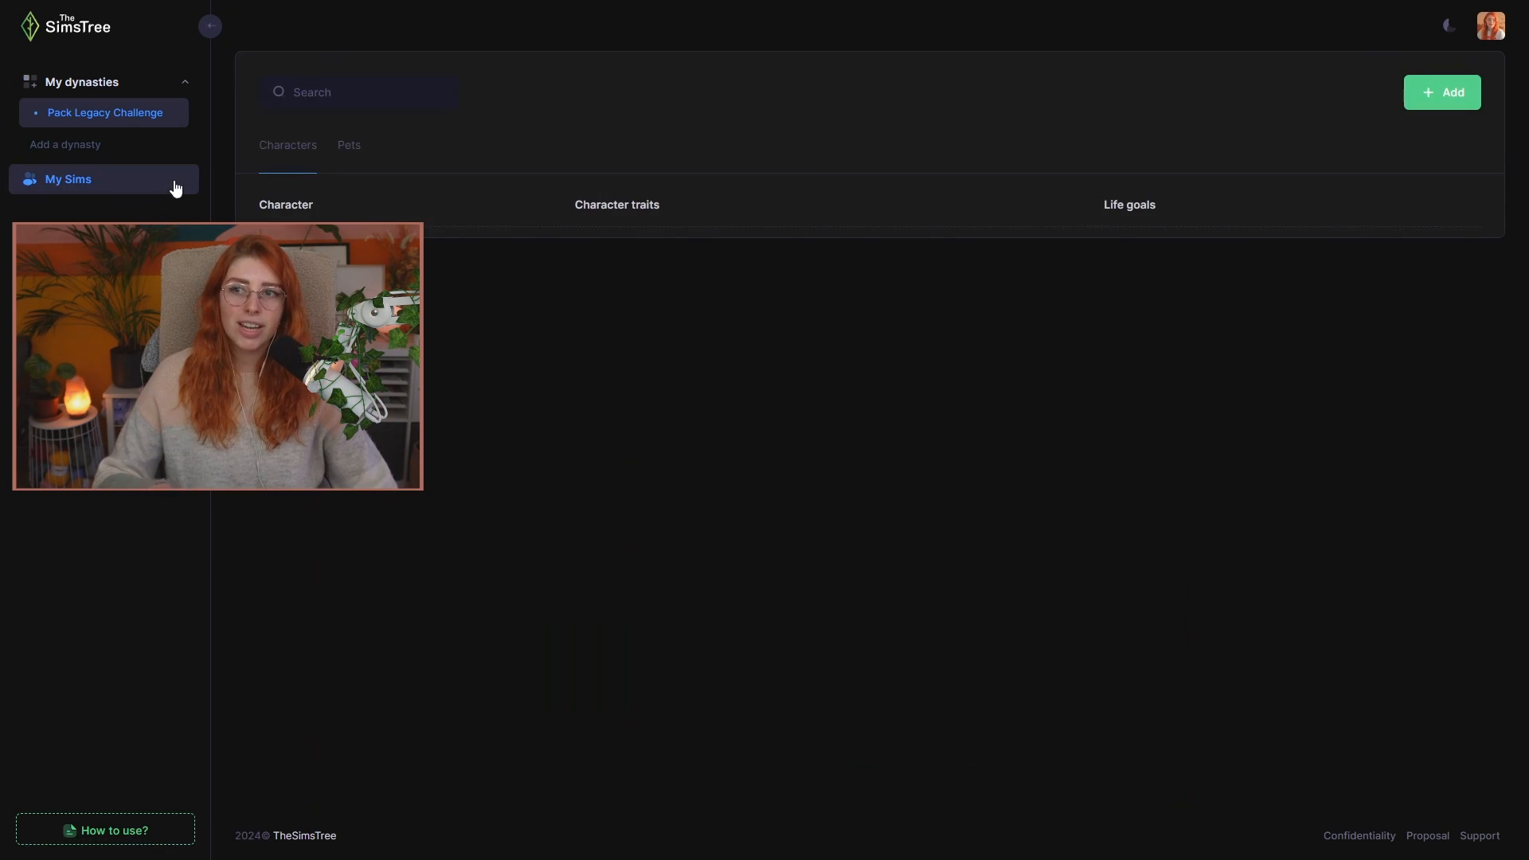
pyautogui.click(1421, 93)
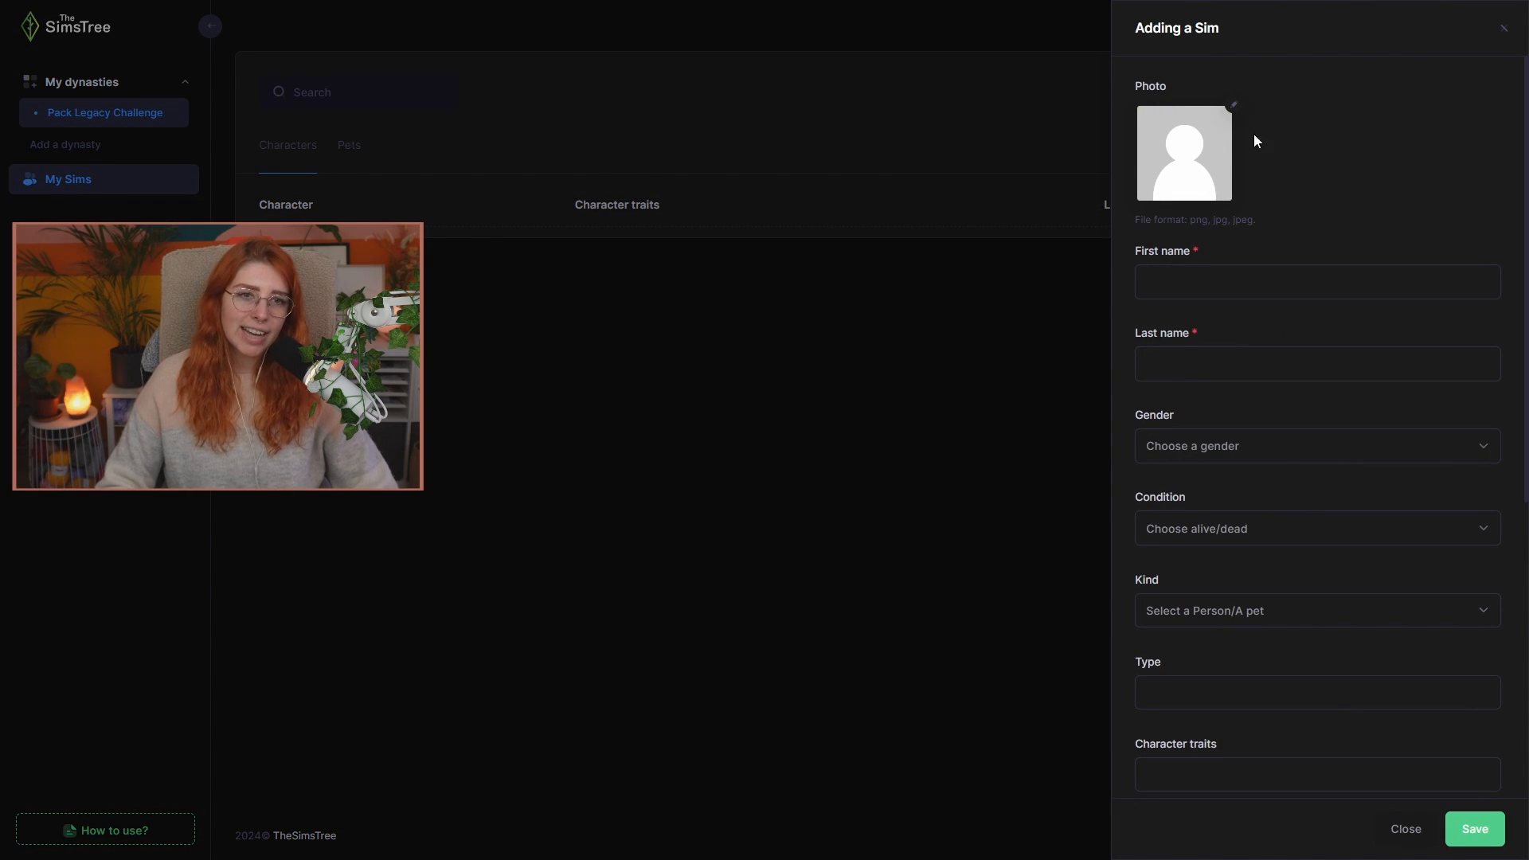
pyautogui.click(1234, 109)
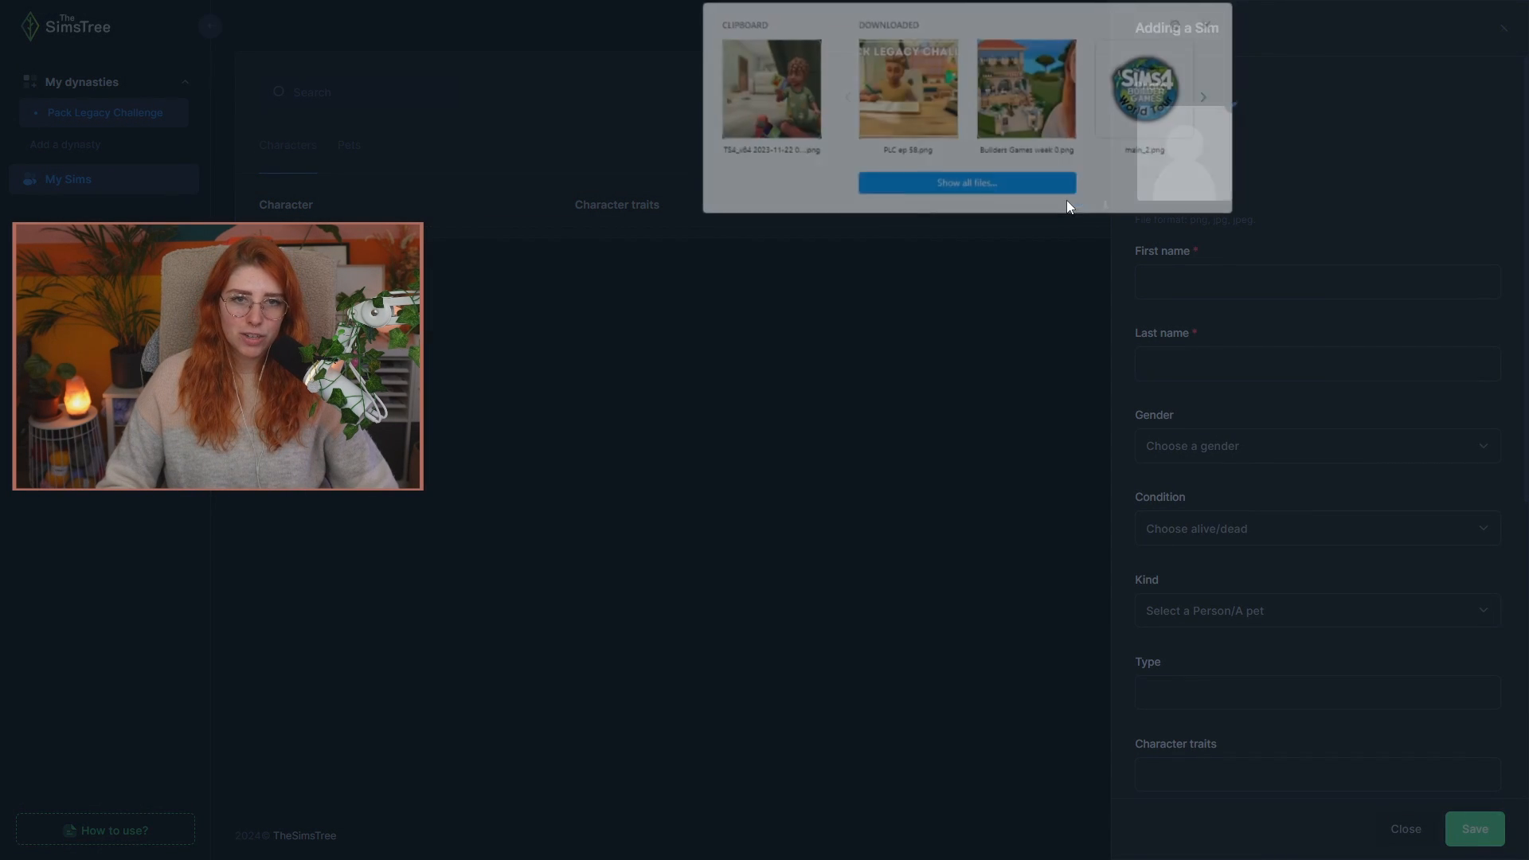
pyautogui.click(1066, 192)
pyautogui.click(303, 270)
pyautogui.doubleClick(612, 208)
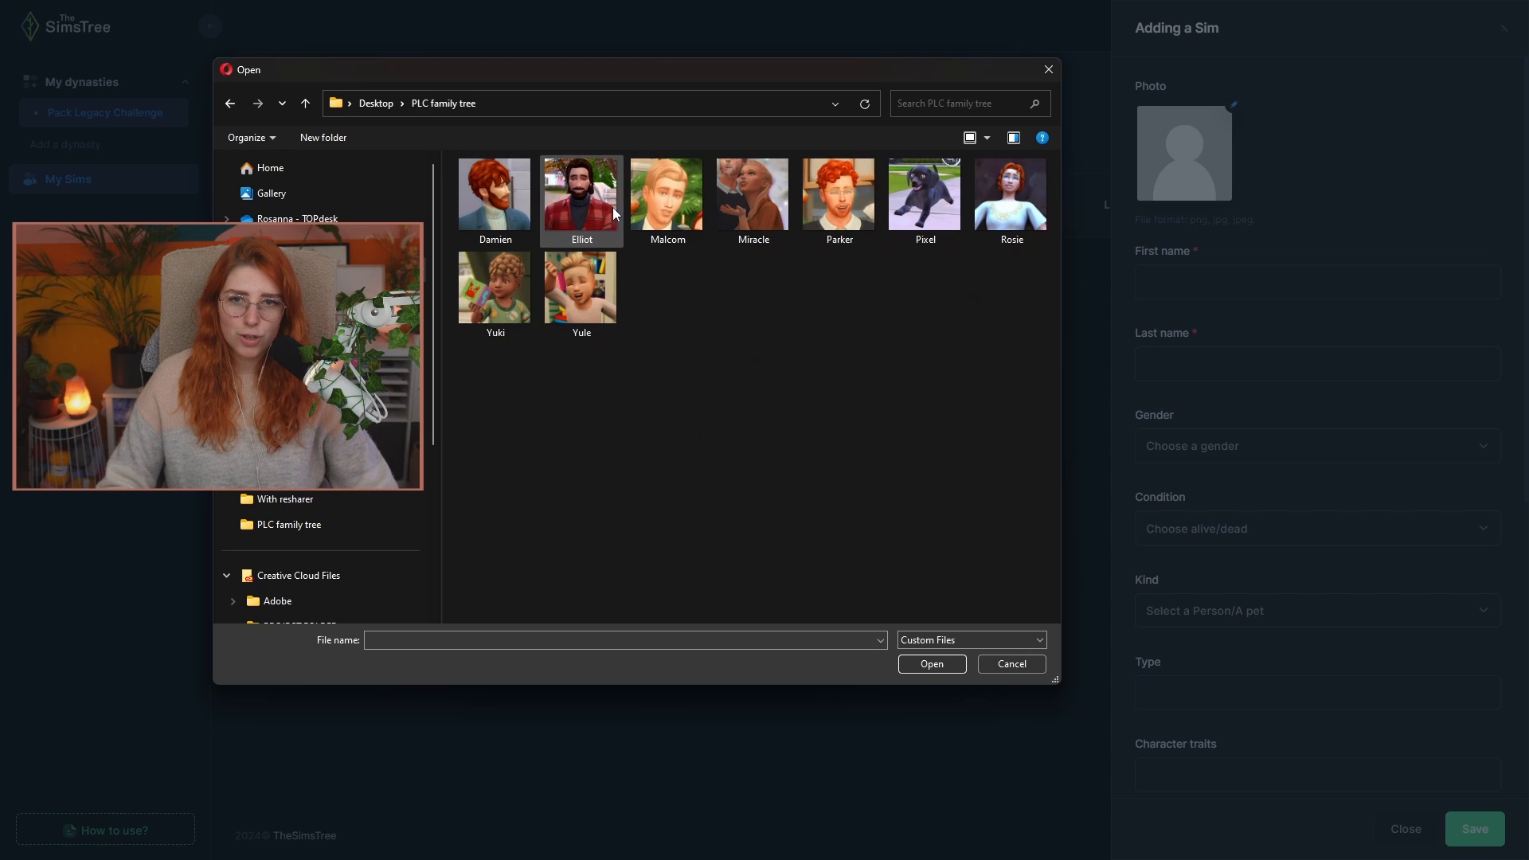
pyautogui.doubleClick(582, 185)
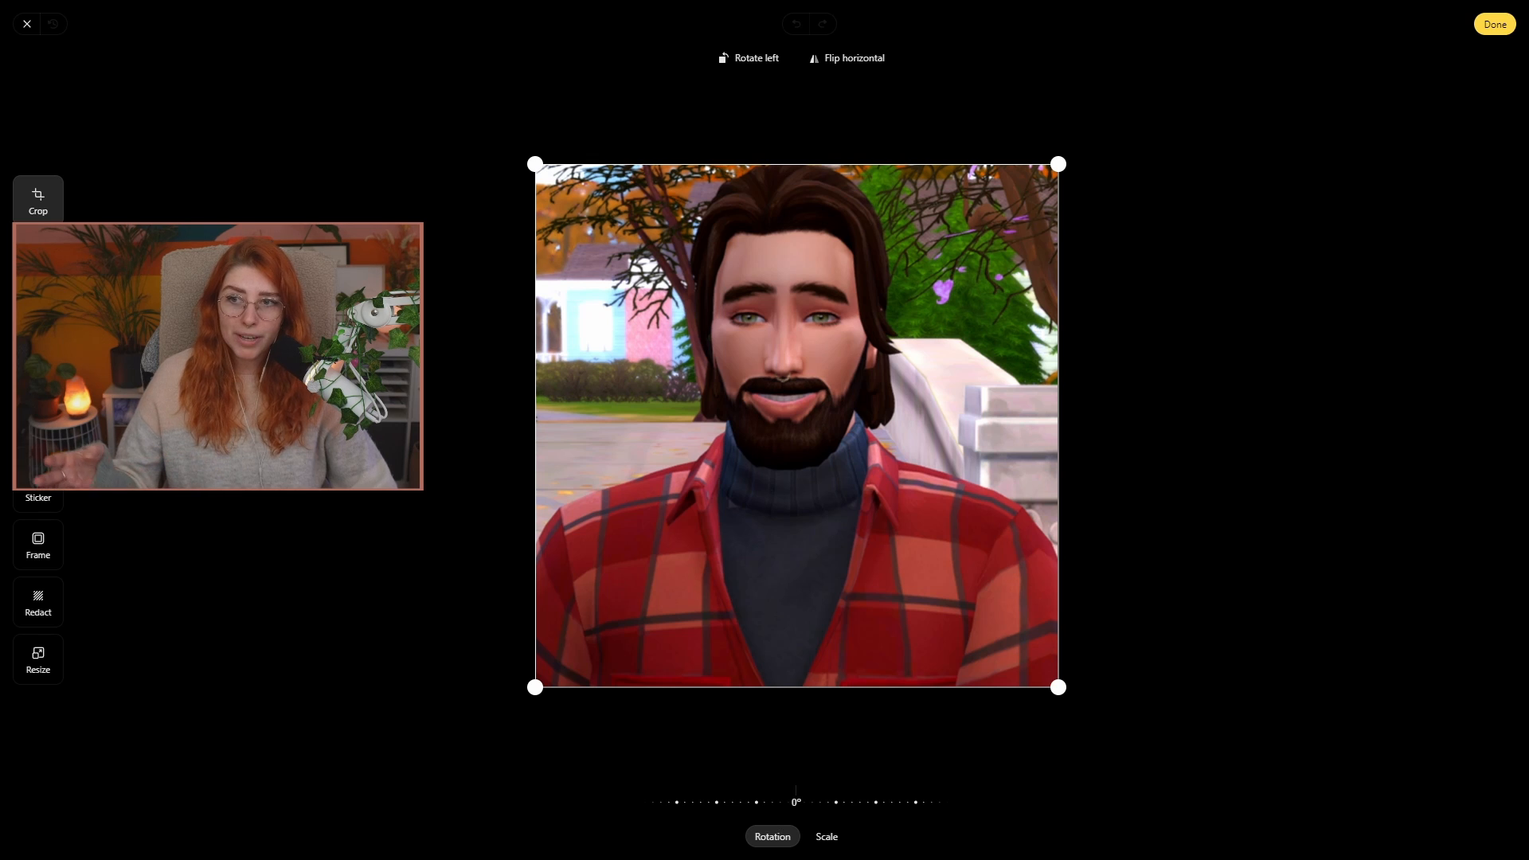
# - Look through the filter and fine-tune options, then try a small red Sharpie stroke across the photo and undo it
pyautogui.click(38, 258)
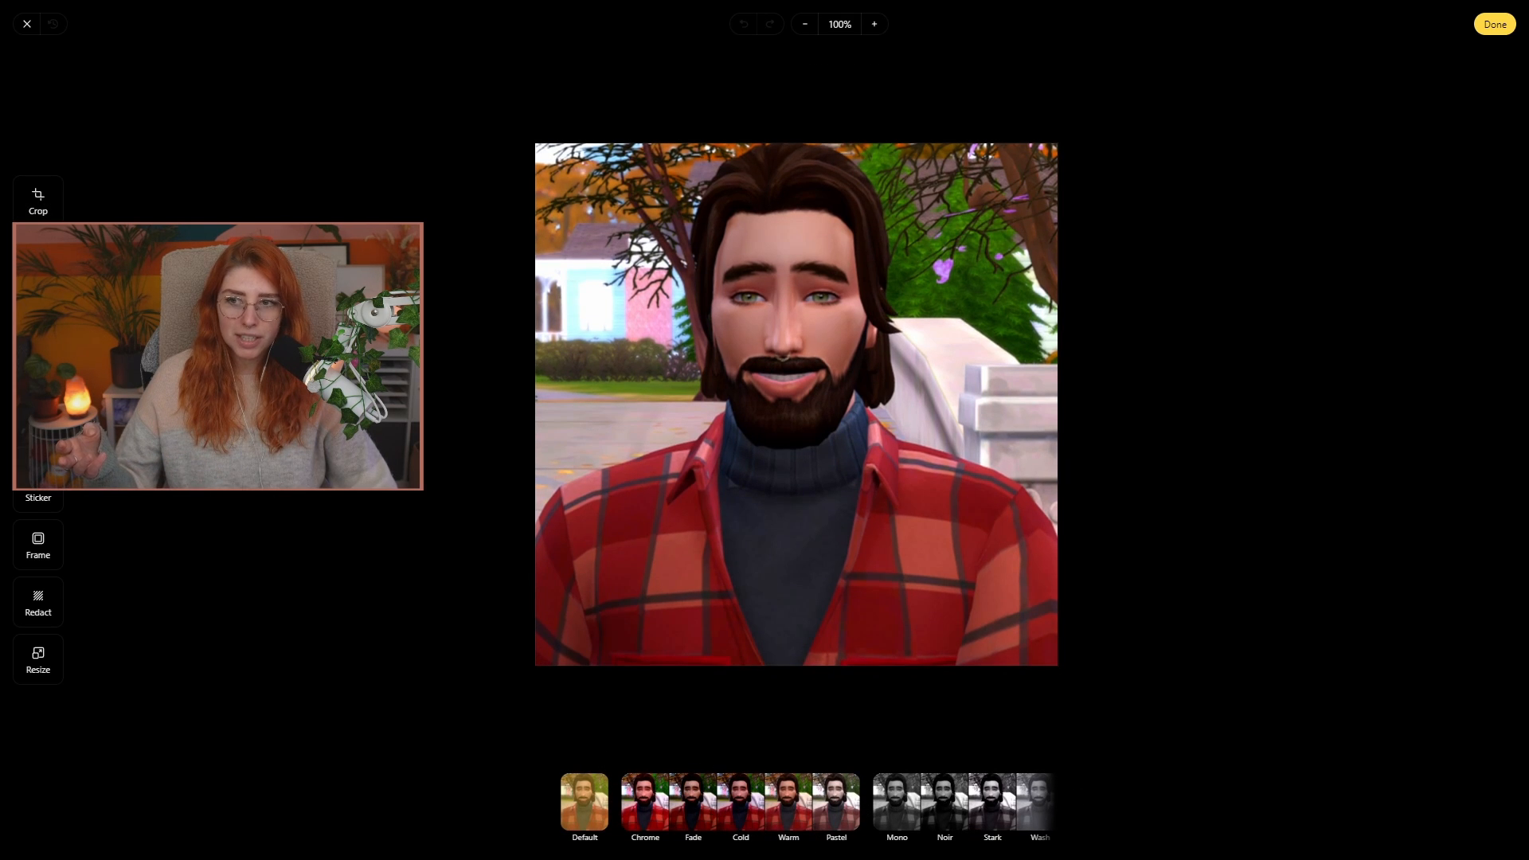
pyautogui.click(38, 315)
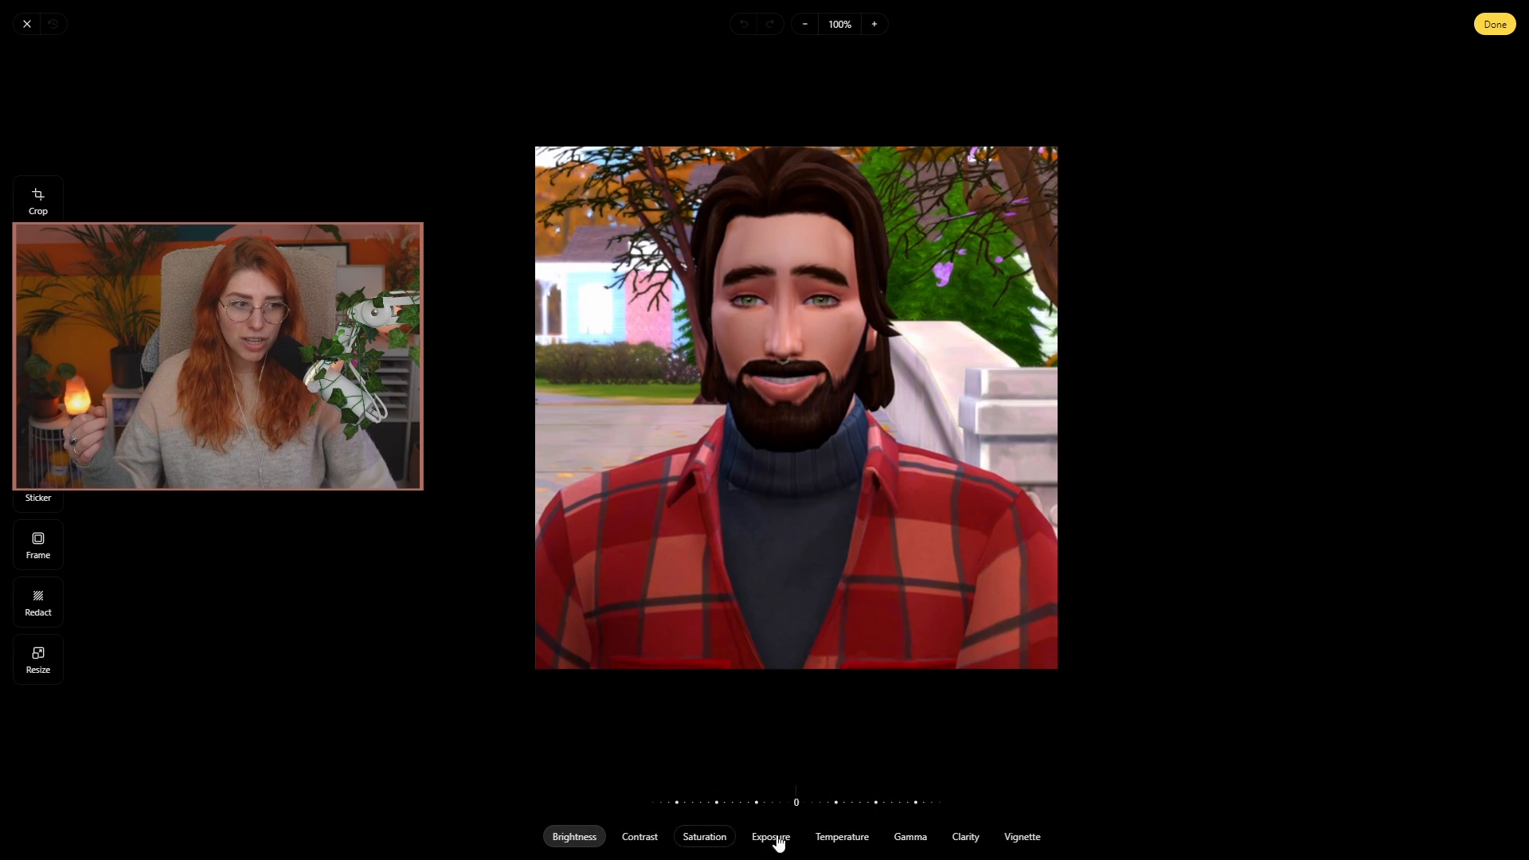
pyautogui.click(38, 373)
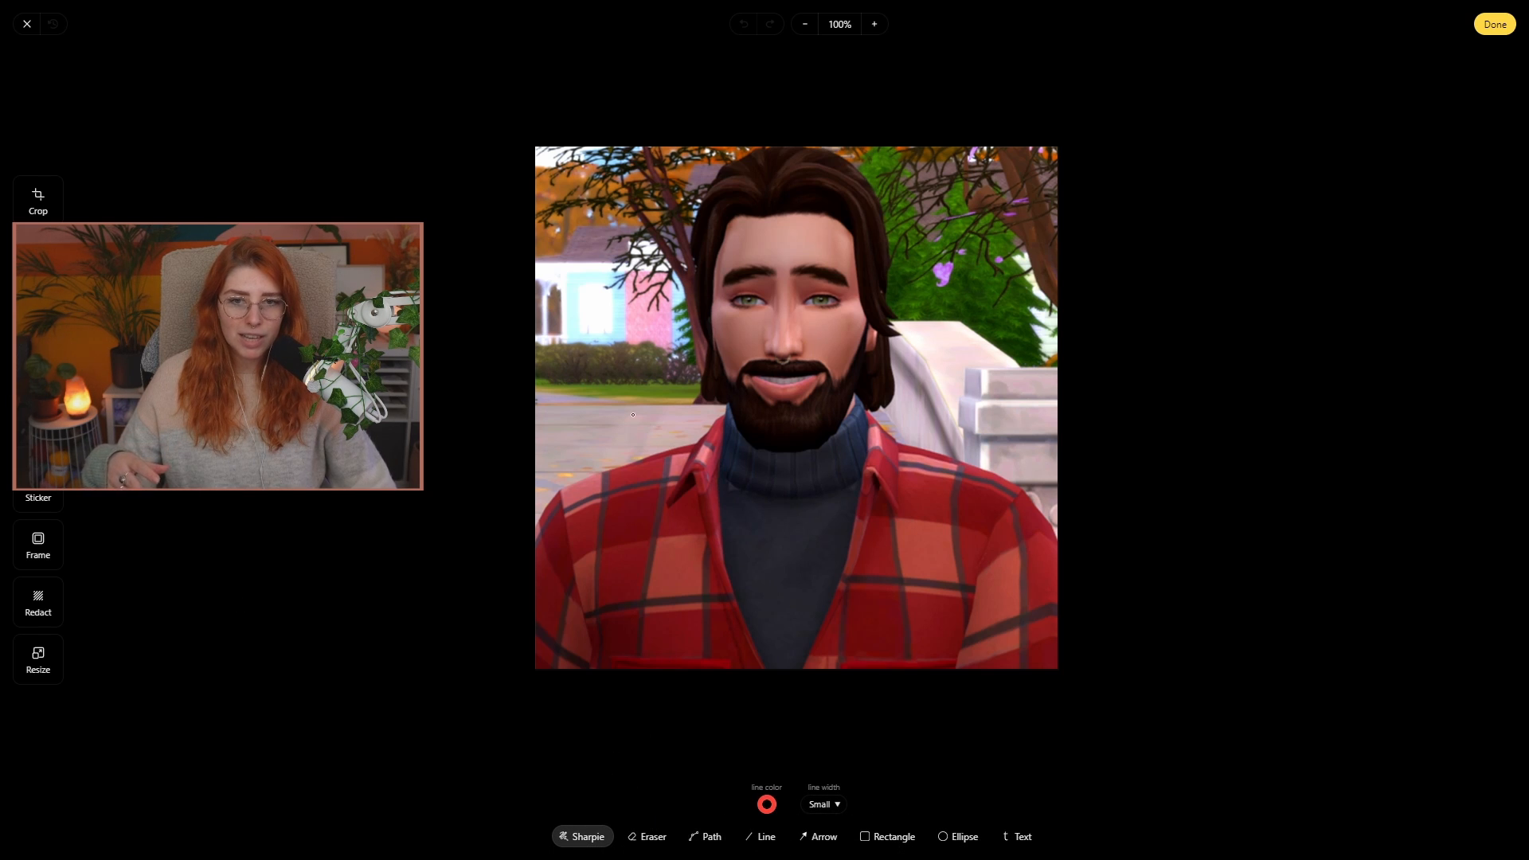
pyautogui.moveTo(593, 257)
pyautogui.mouseDown()
pyautogui.moveTo(695, 381)
pyautogui.moveTo(933, 437)
pyautogui.mouseUp()
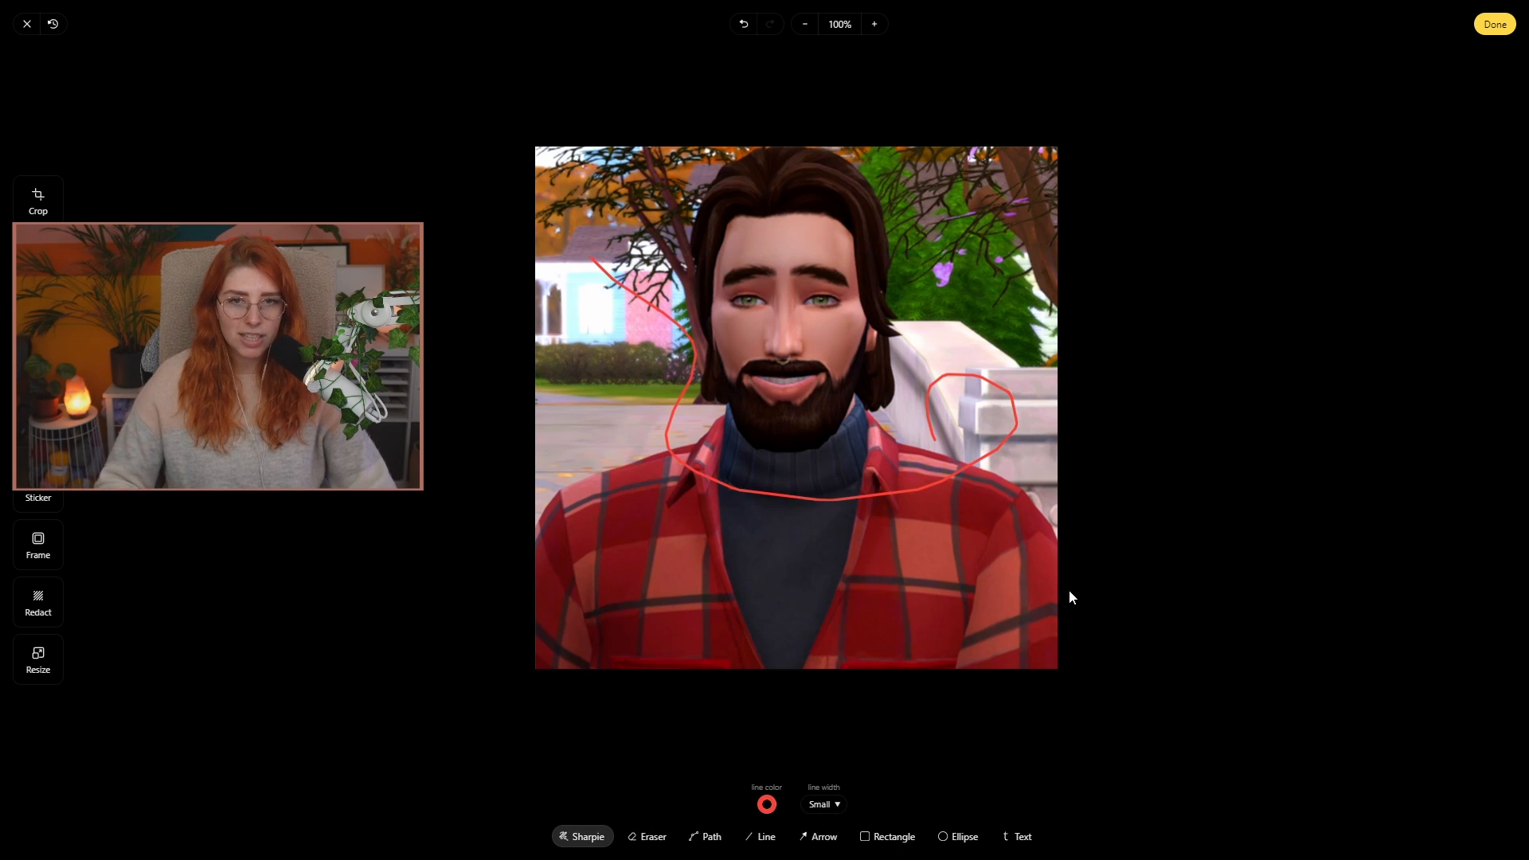
pyautogui.hotkey('ctrl', 'z')
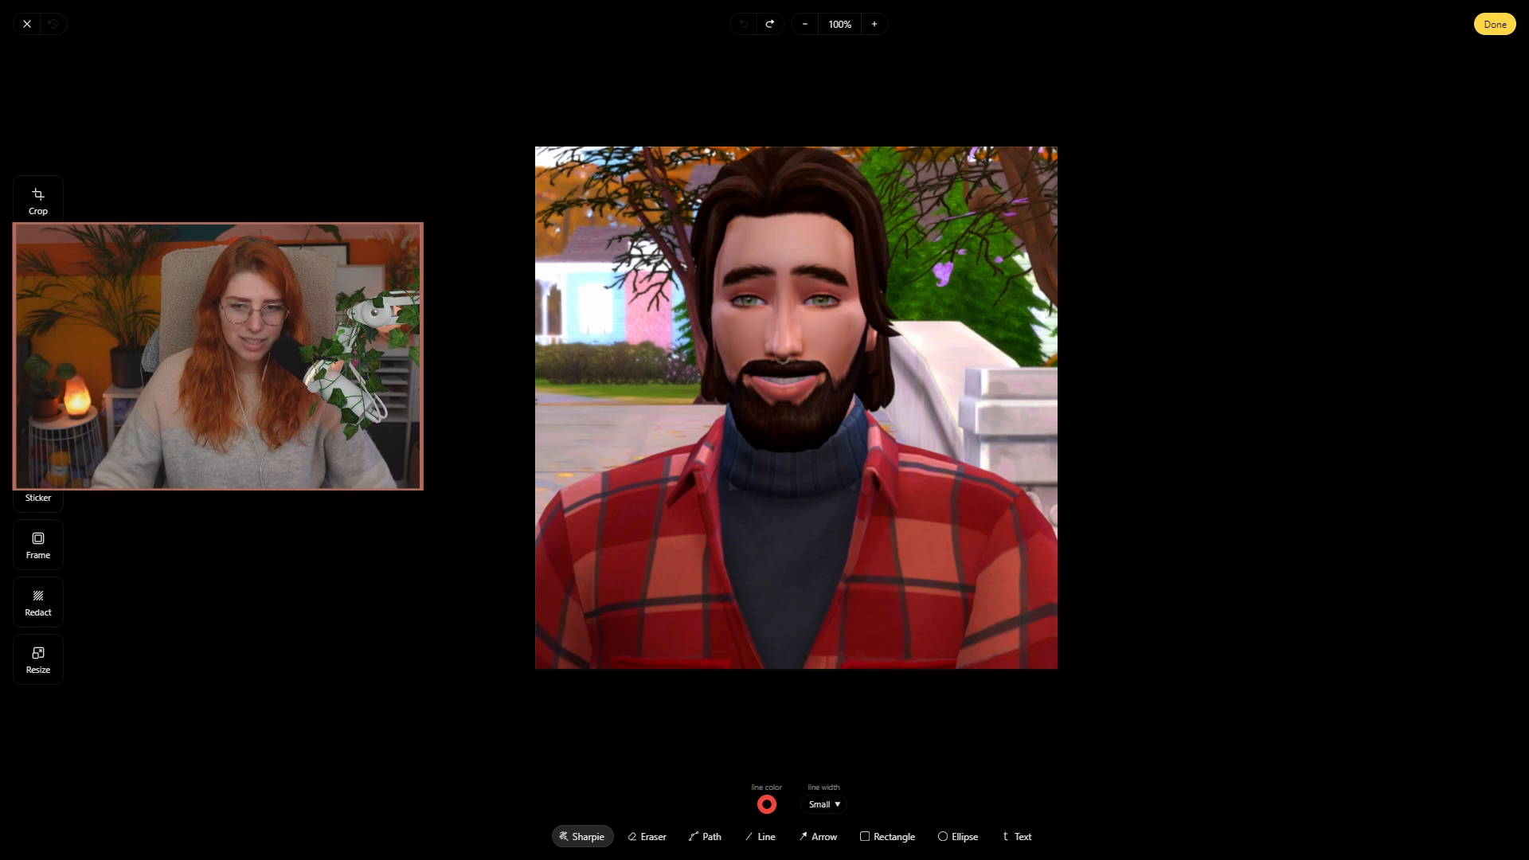
# - Try the sunglasses emoji sticker beside the Sim's head in the photo and delete it
pyautogui.click(48, 494)
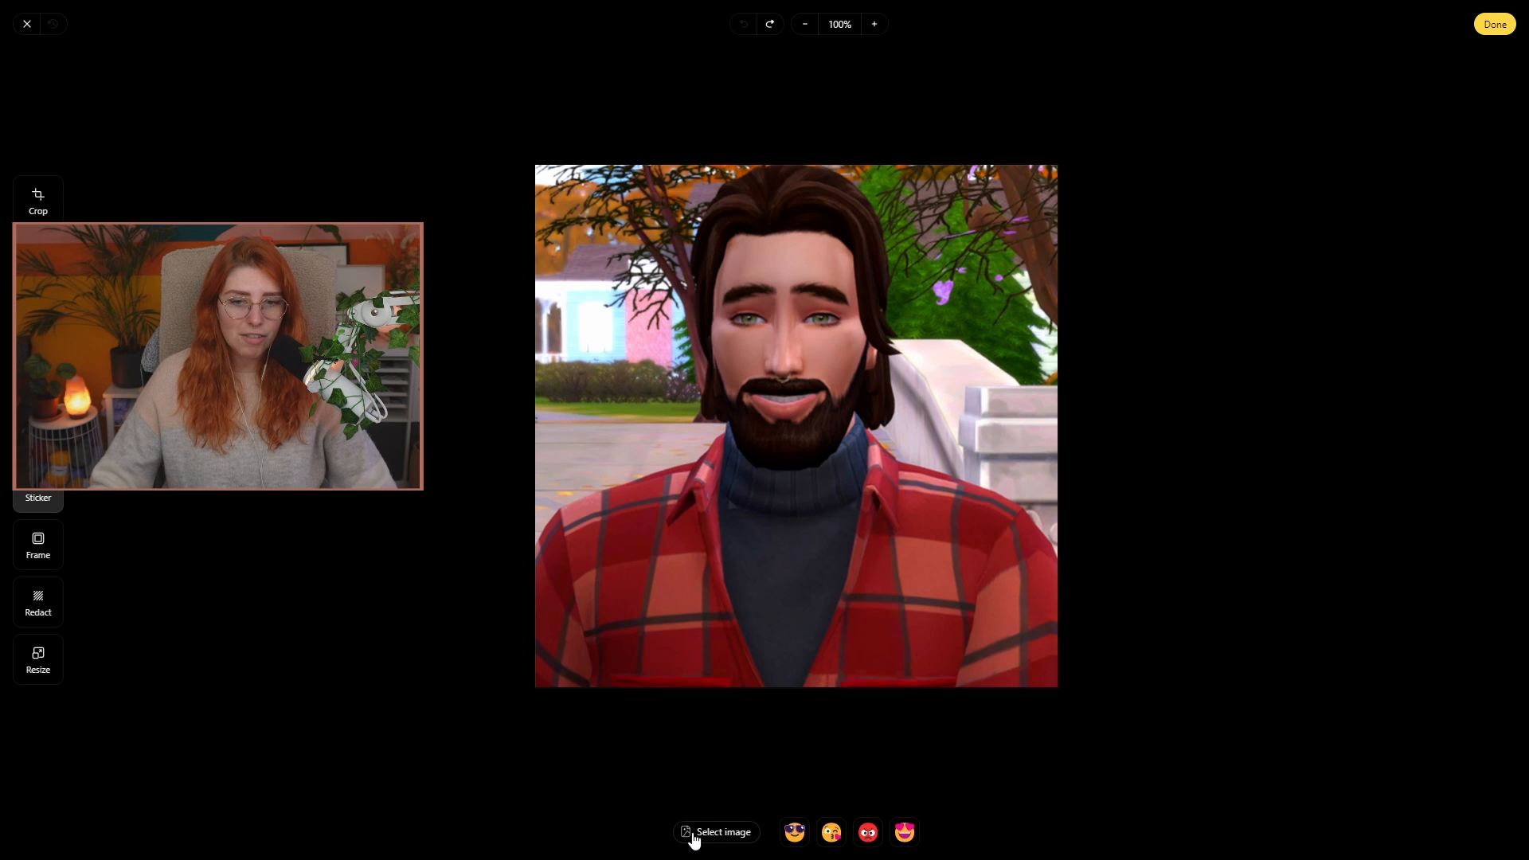
pyautogui.click(795, 832)
pyautogui.moveTo(803, 435); pyautogui.dragTo(612, 259)
pyautogui.press('Delete')
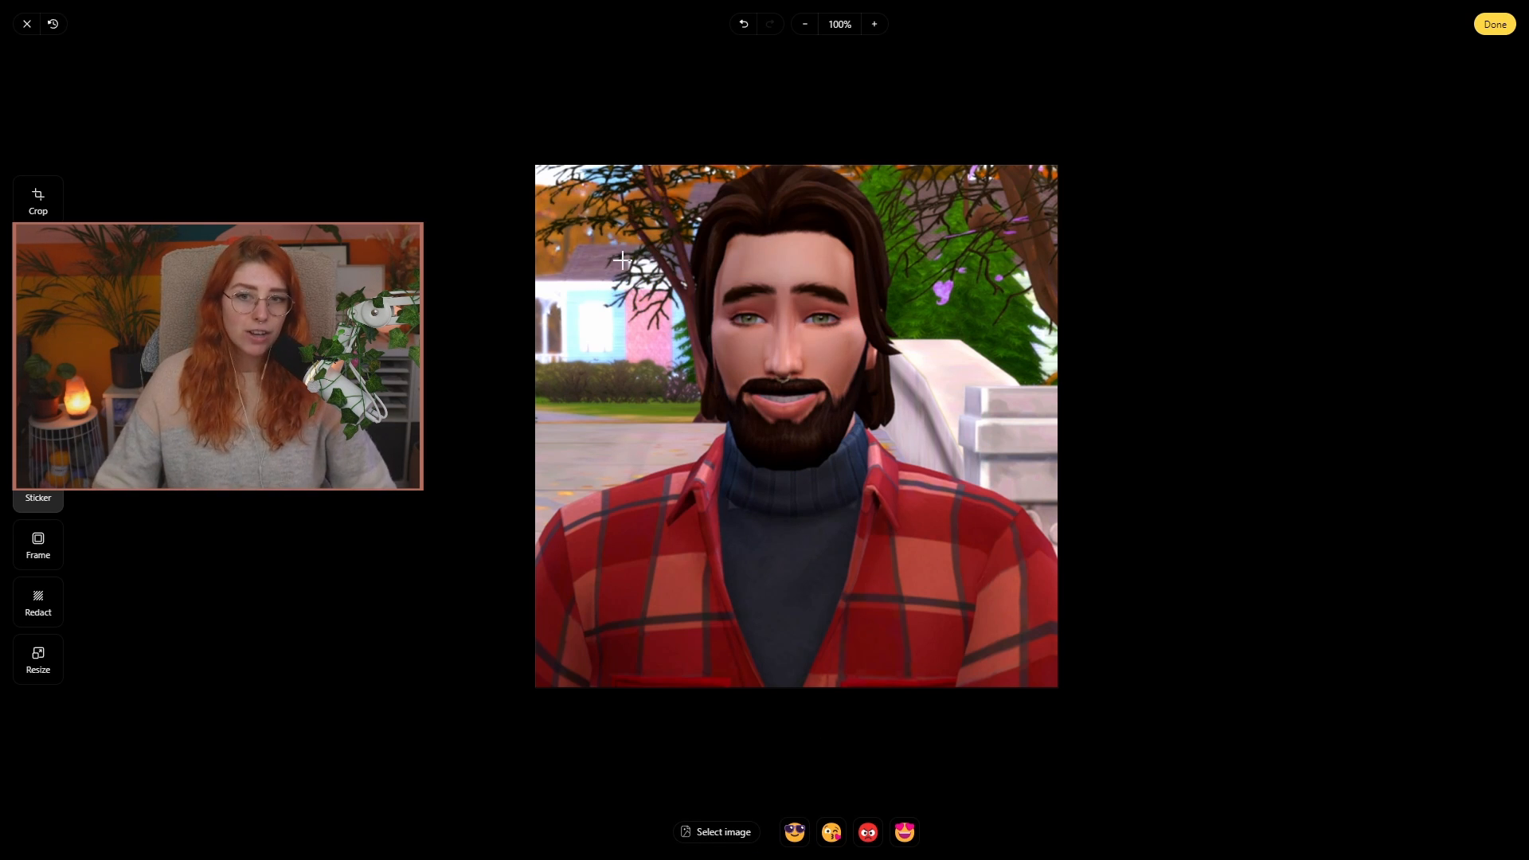
# - Try the Mat, Bevel and Polaroid frames on the photo and apply the white Hook frame
pyautogui.click(60, 543)
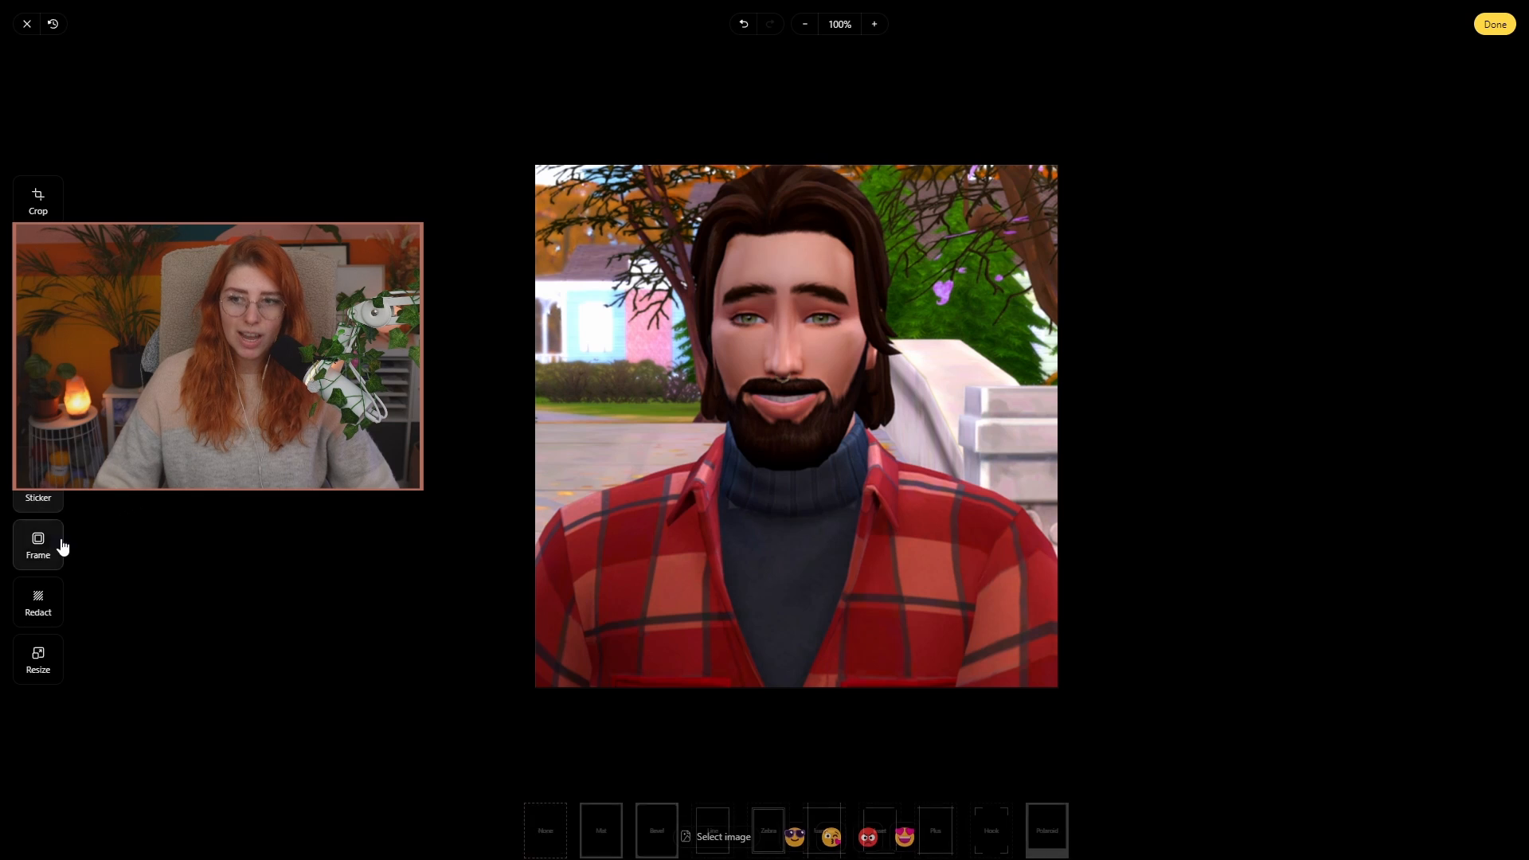
pyautogui.click(601, 818)
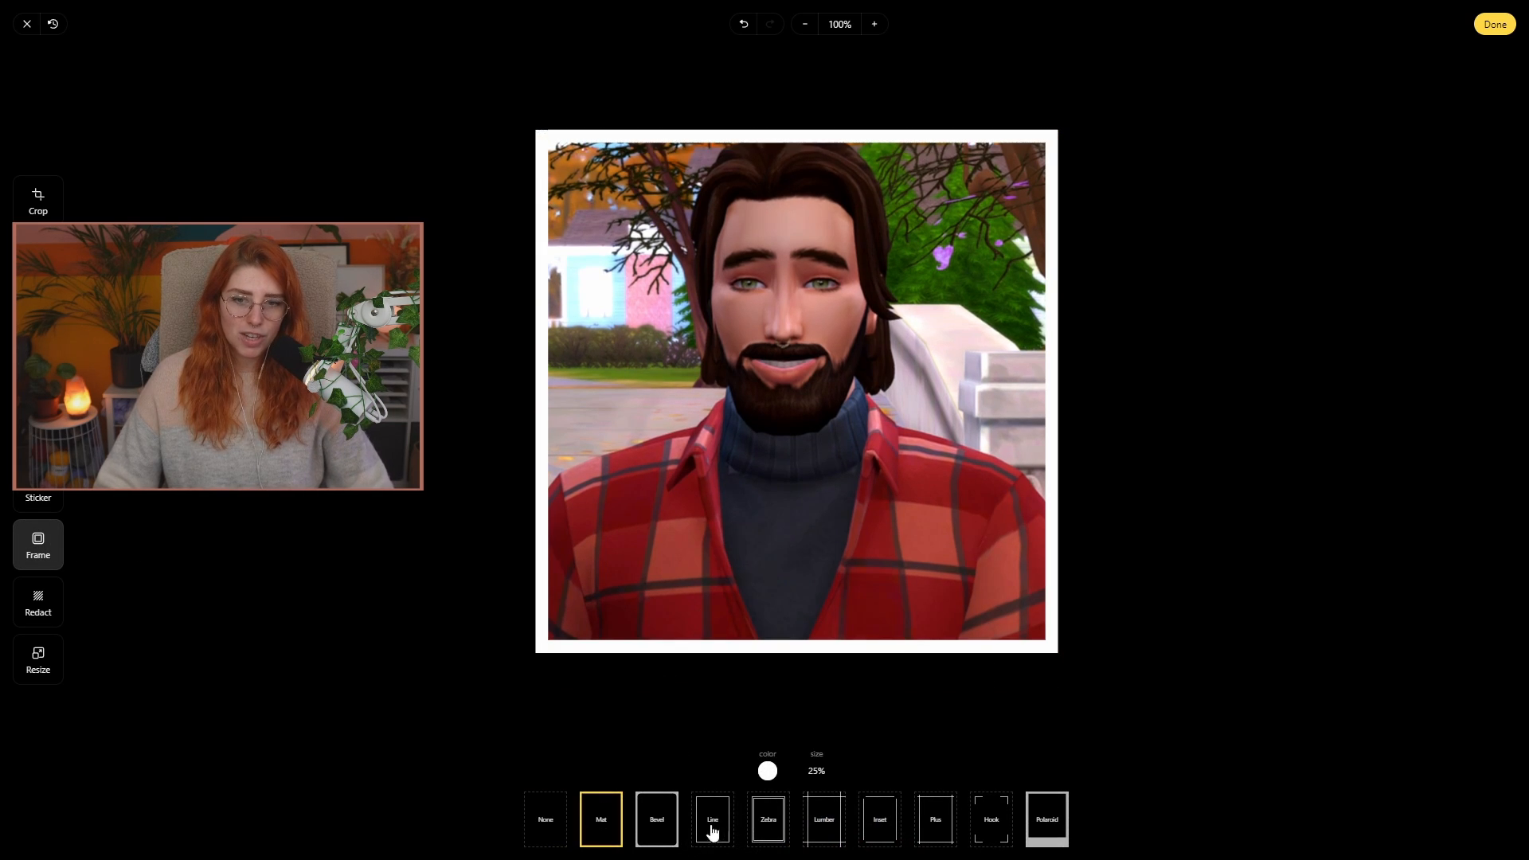
pyautogui.click(667, 840)
pyautogui.click(1030, 827)
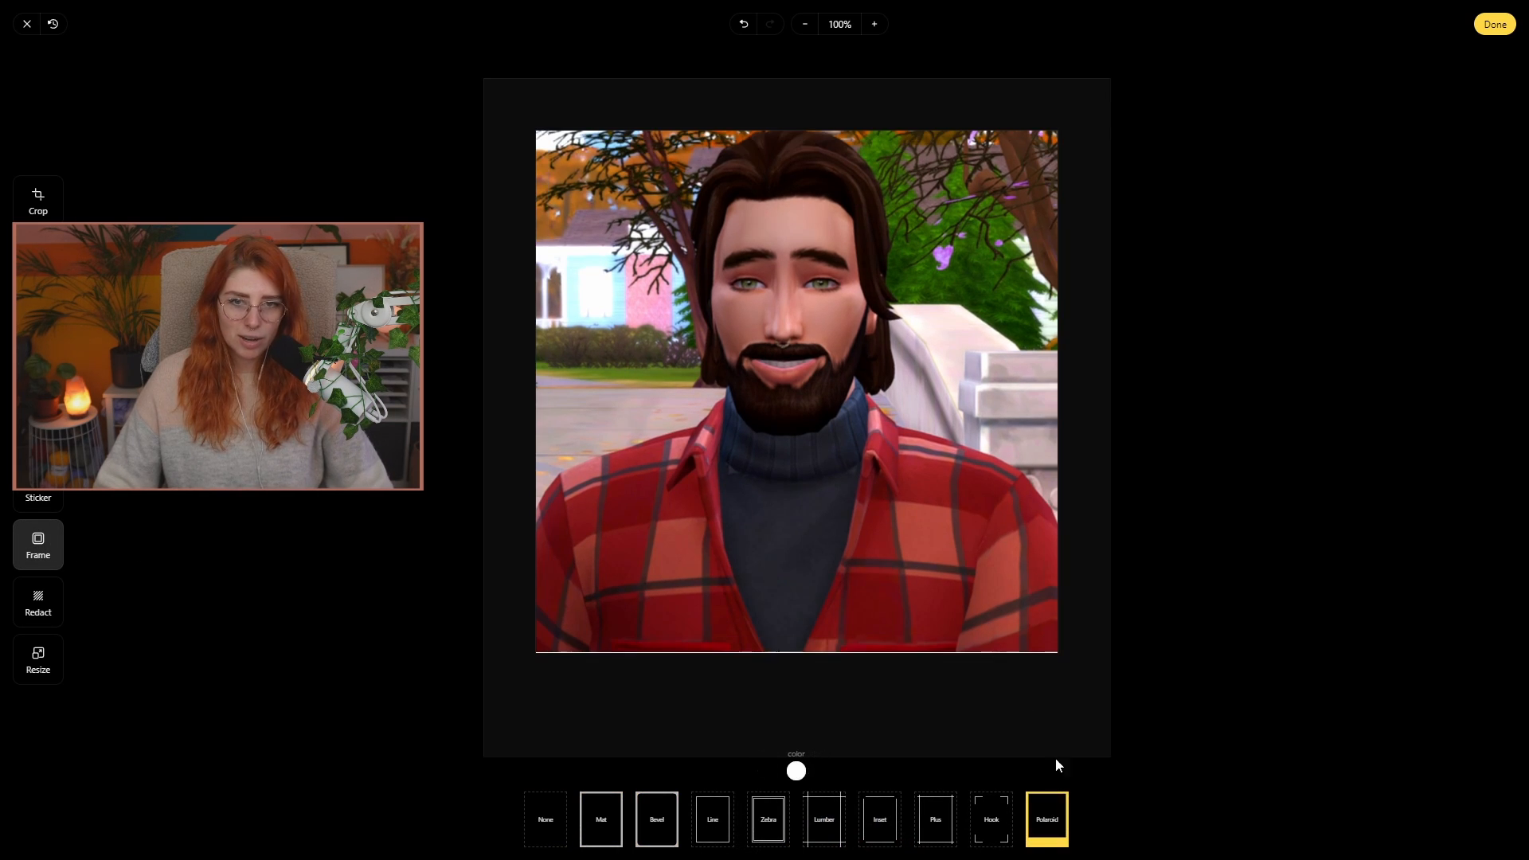
pyautogui.click(535, 828)
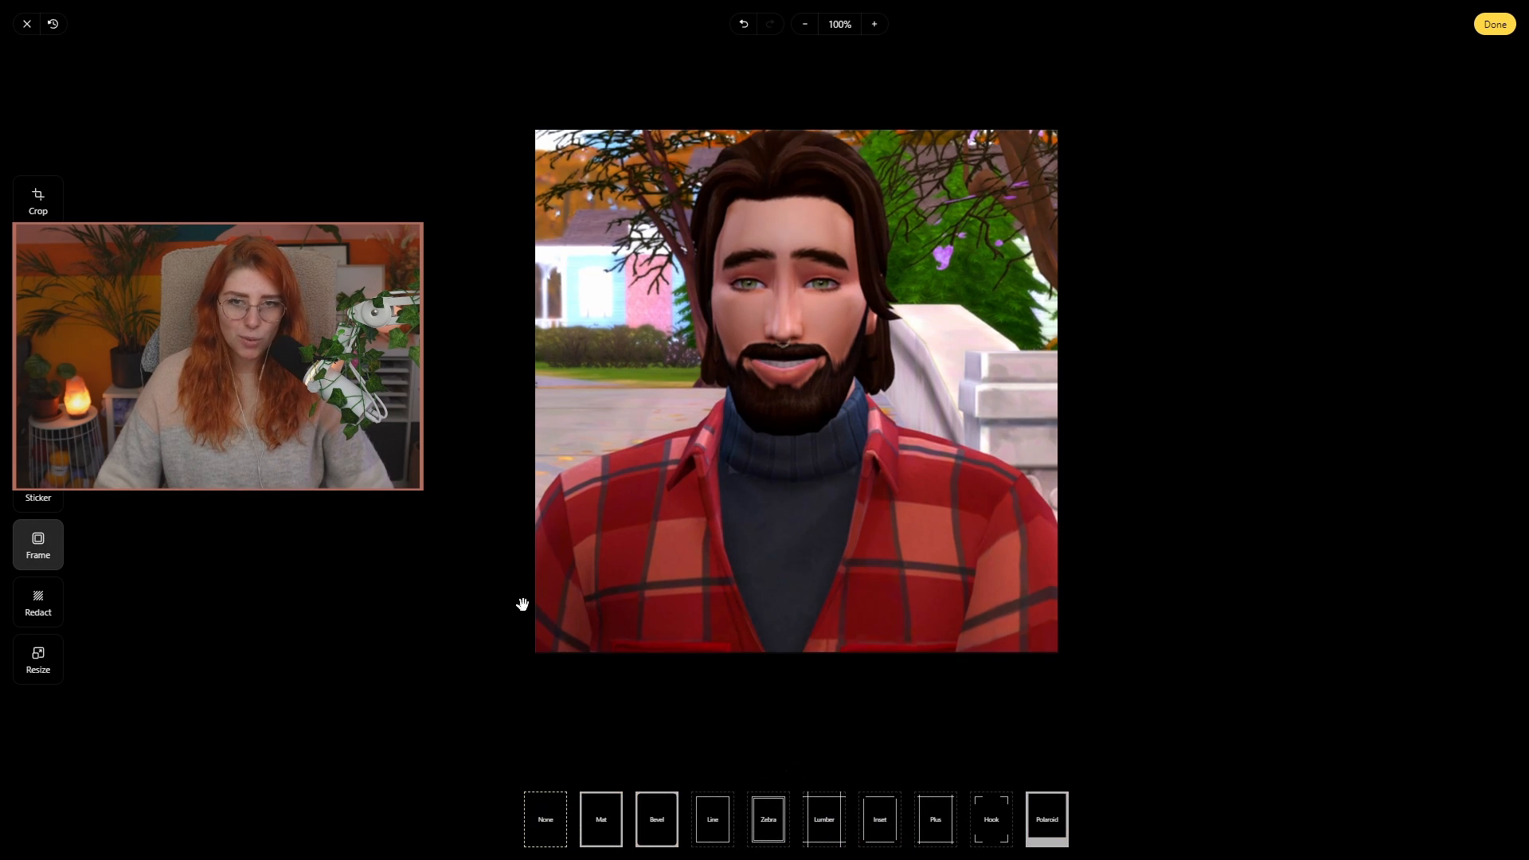
pyautogui.click(984, 812)
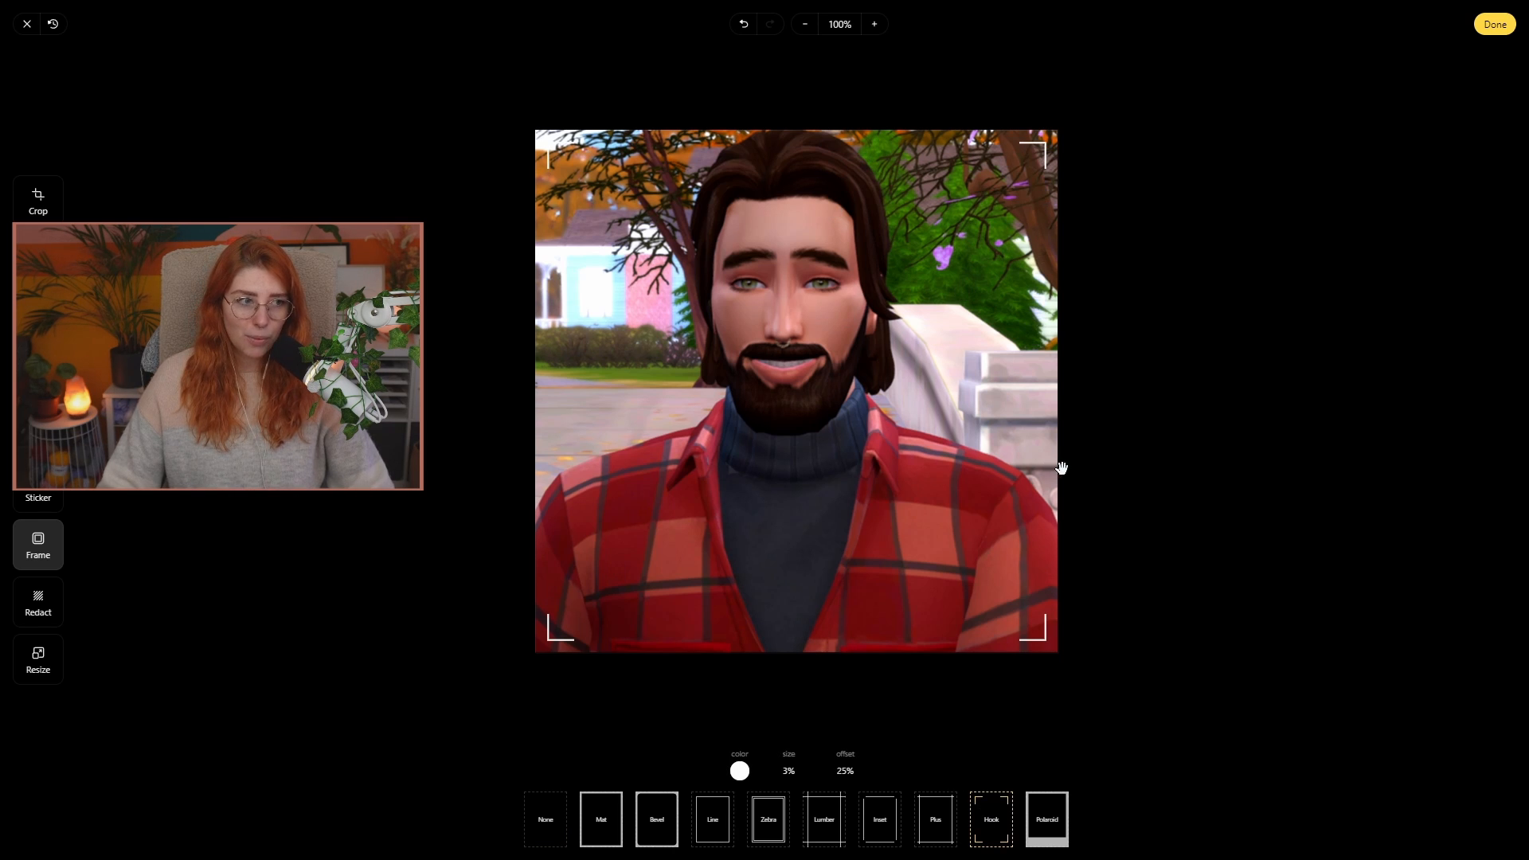
# - Try redacting a rectangular area over the Sim's eyes and delete the redaction
pyautogui.click(50, 610)
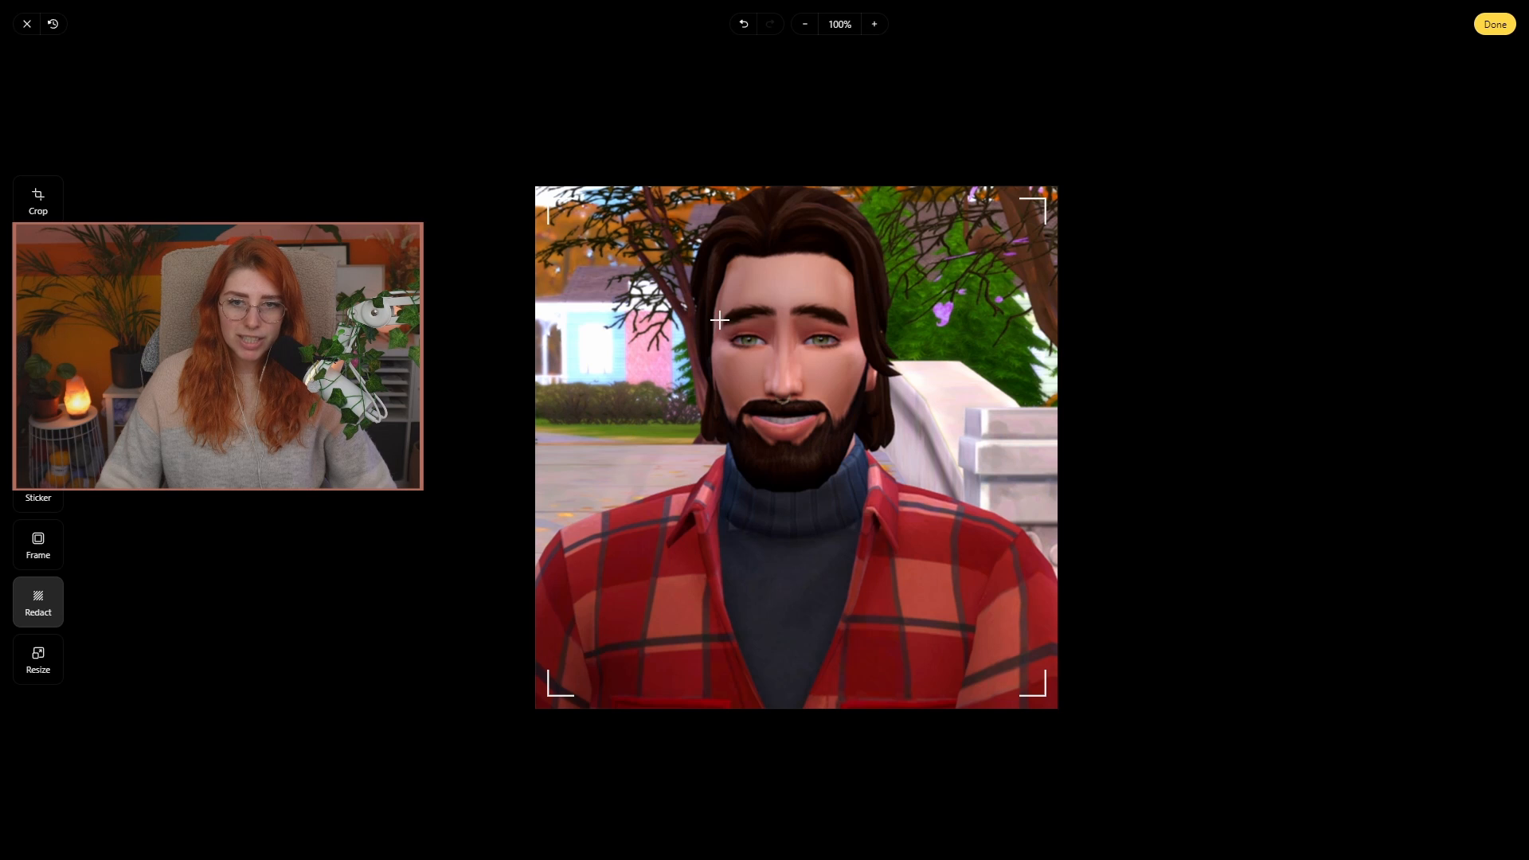
pyautogui.moveTo(694, 311)
pyautogui.mouseDown()
pyautogui.moveTo(887, 354)
pyautogui.moveTo(876, 359)
pyautogui.mouseUp()
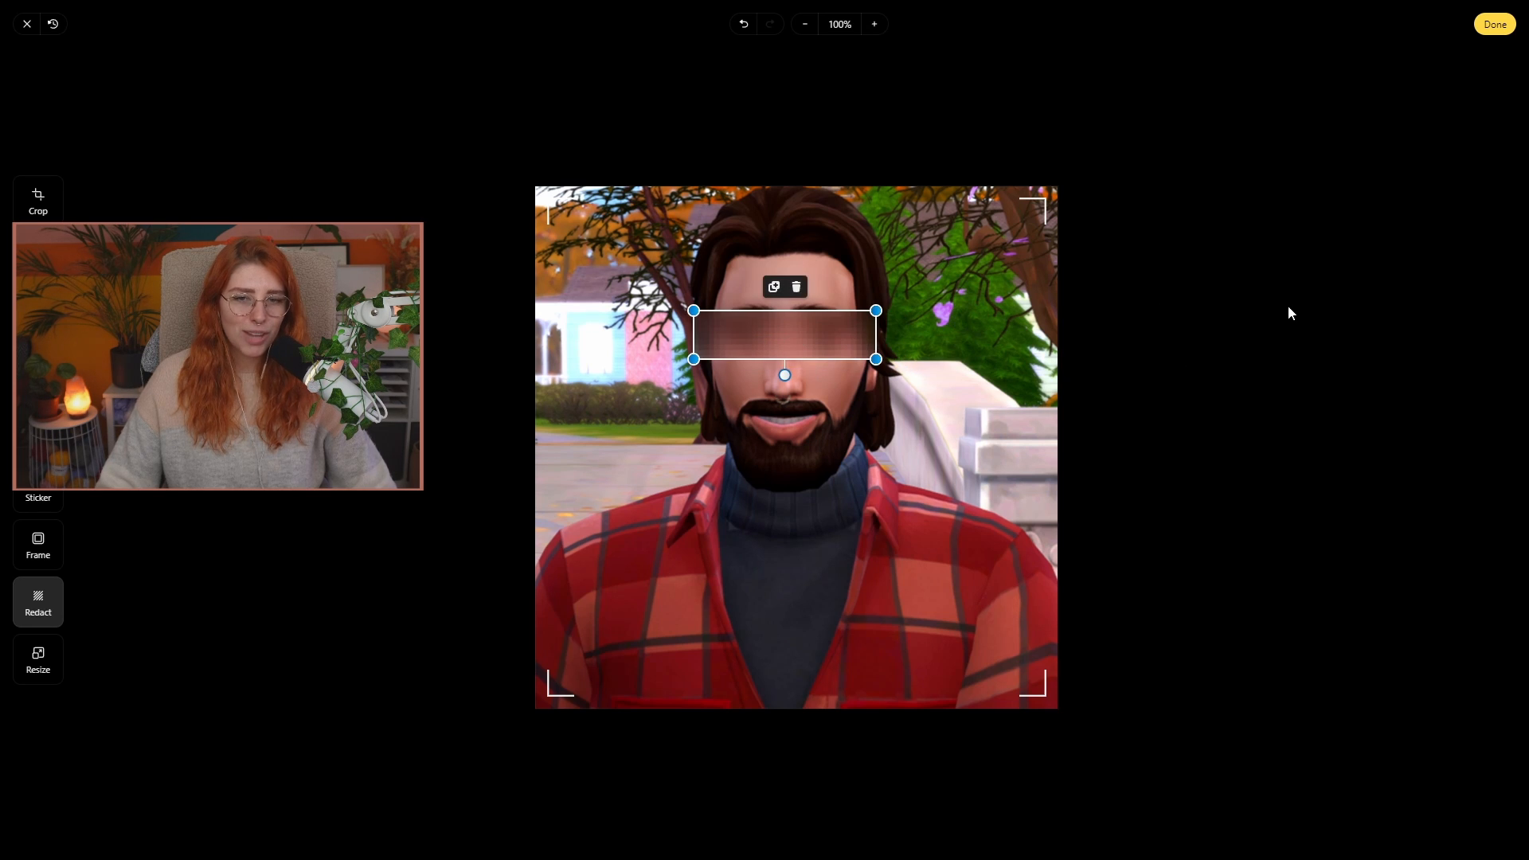
pyautogui.click(1303, 329)
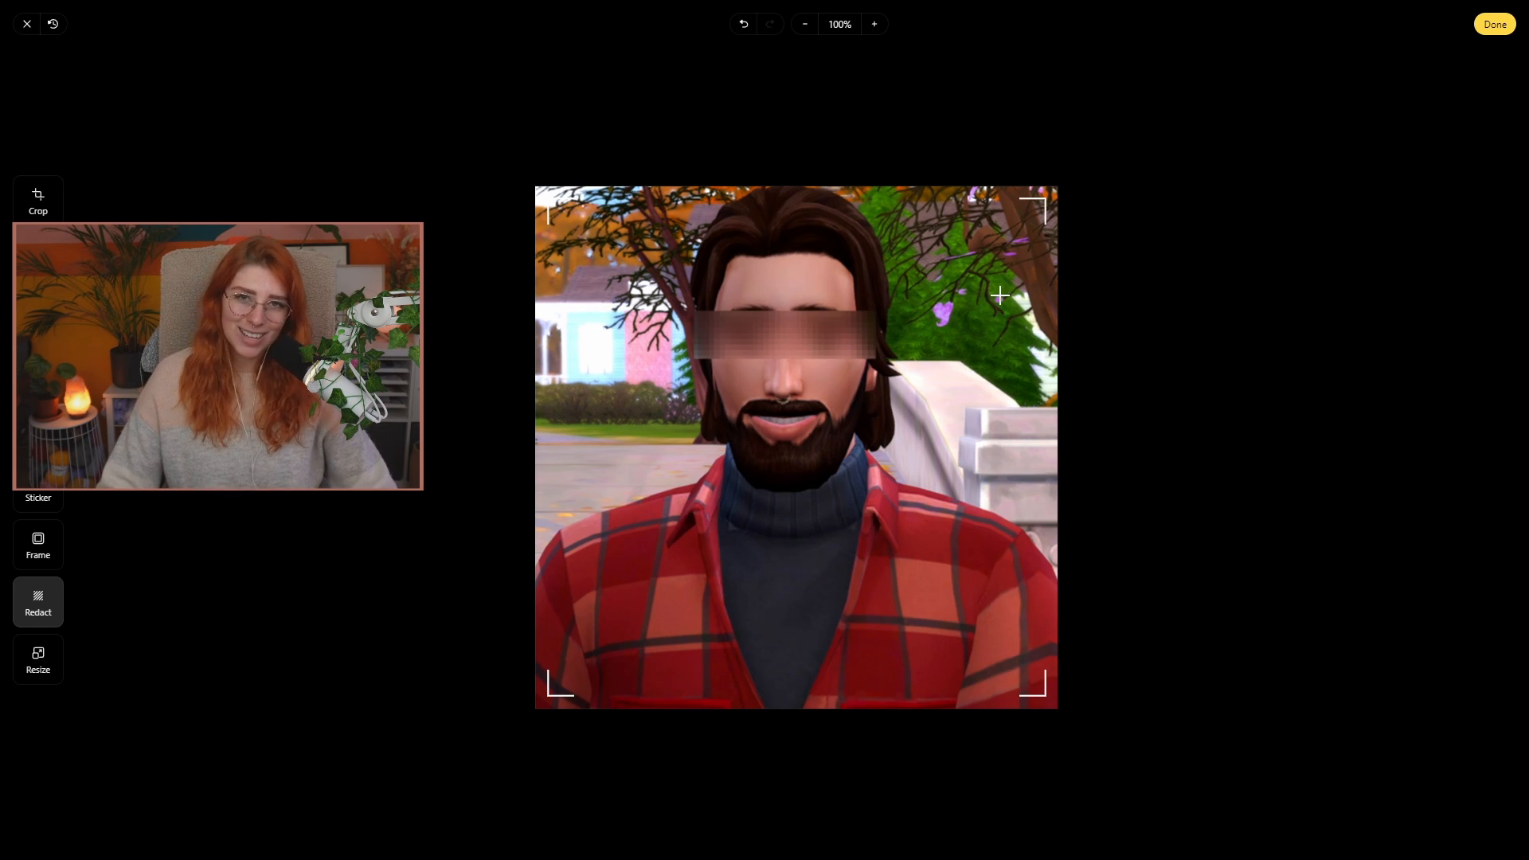
pyautogui.click(749, 327)
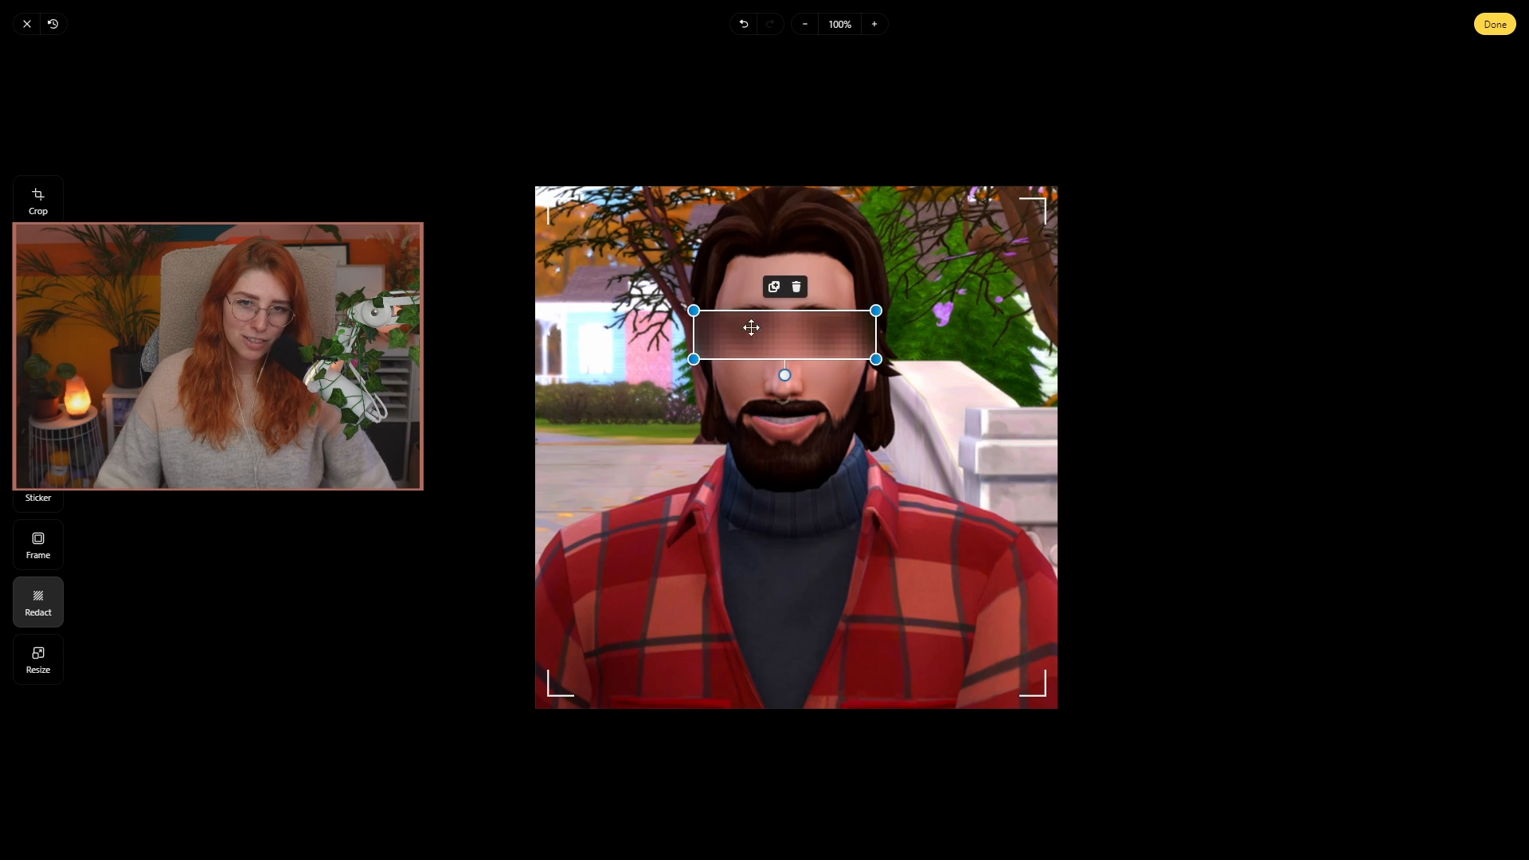
pyautogui.click(797, 284)
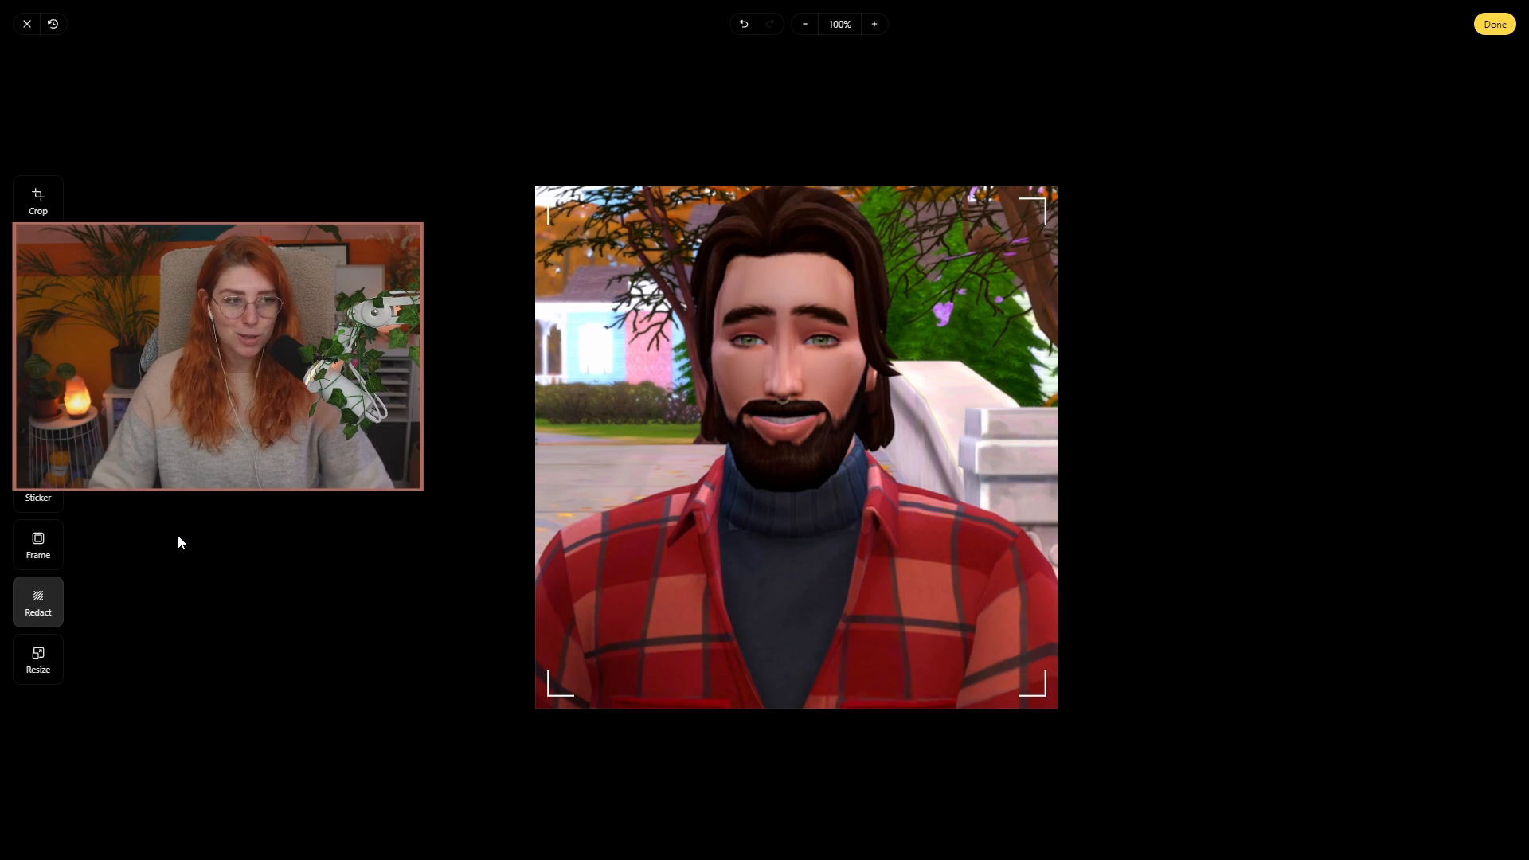
# - Check the photo's resize options and finish editing without changing its size
pyautogui.click(20, 663)
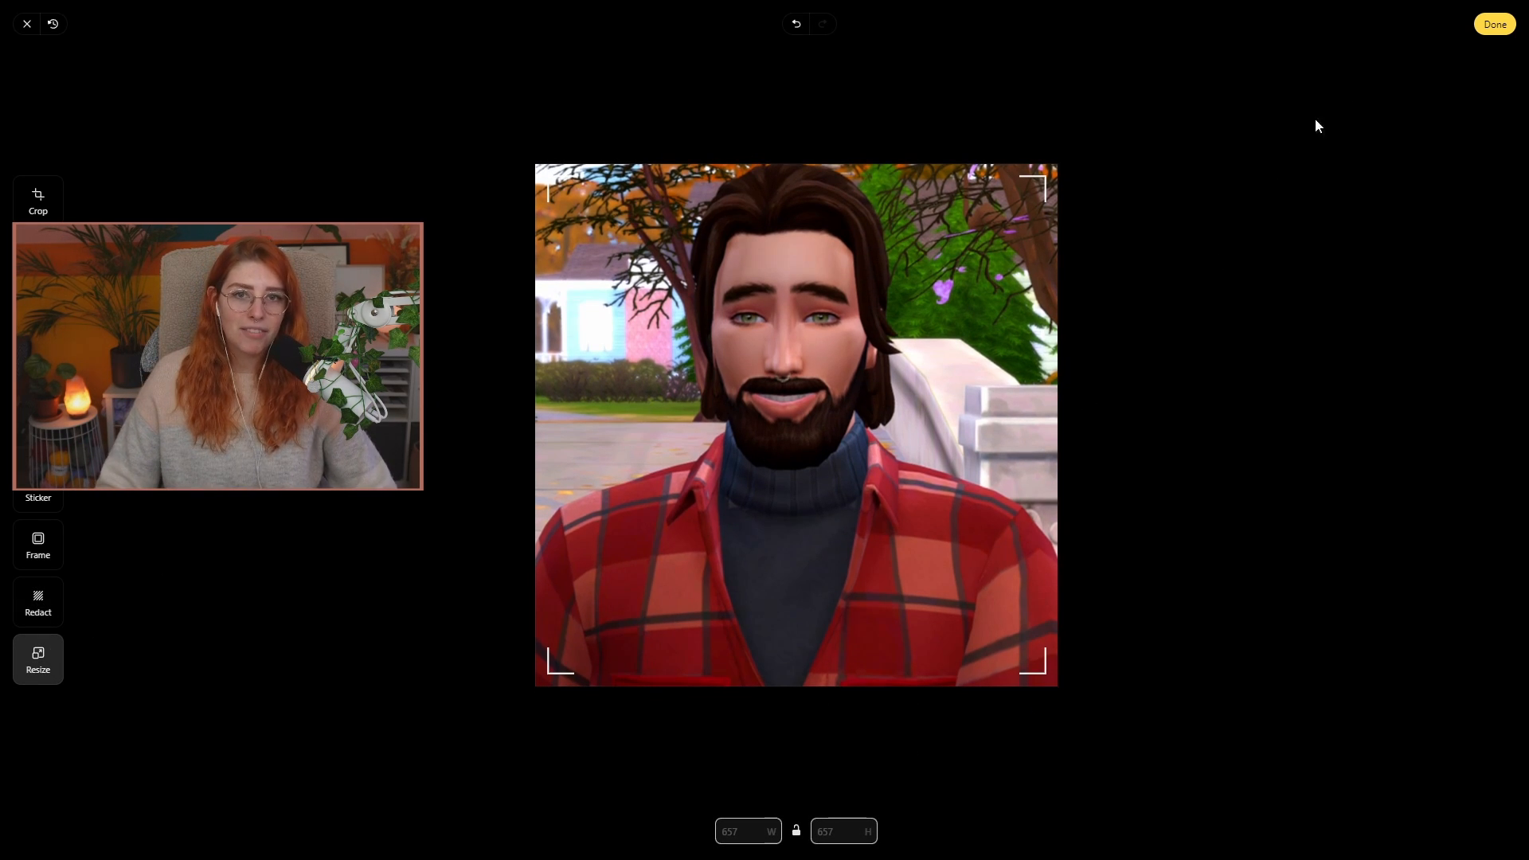
pyautogui.click(1495, 24)
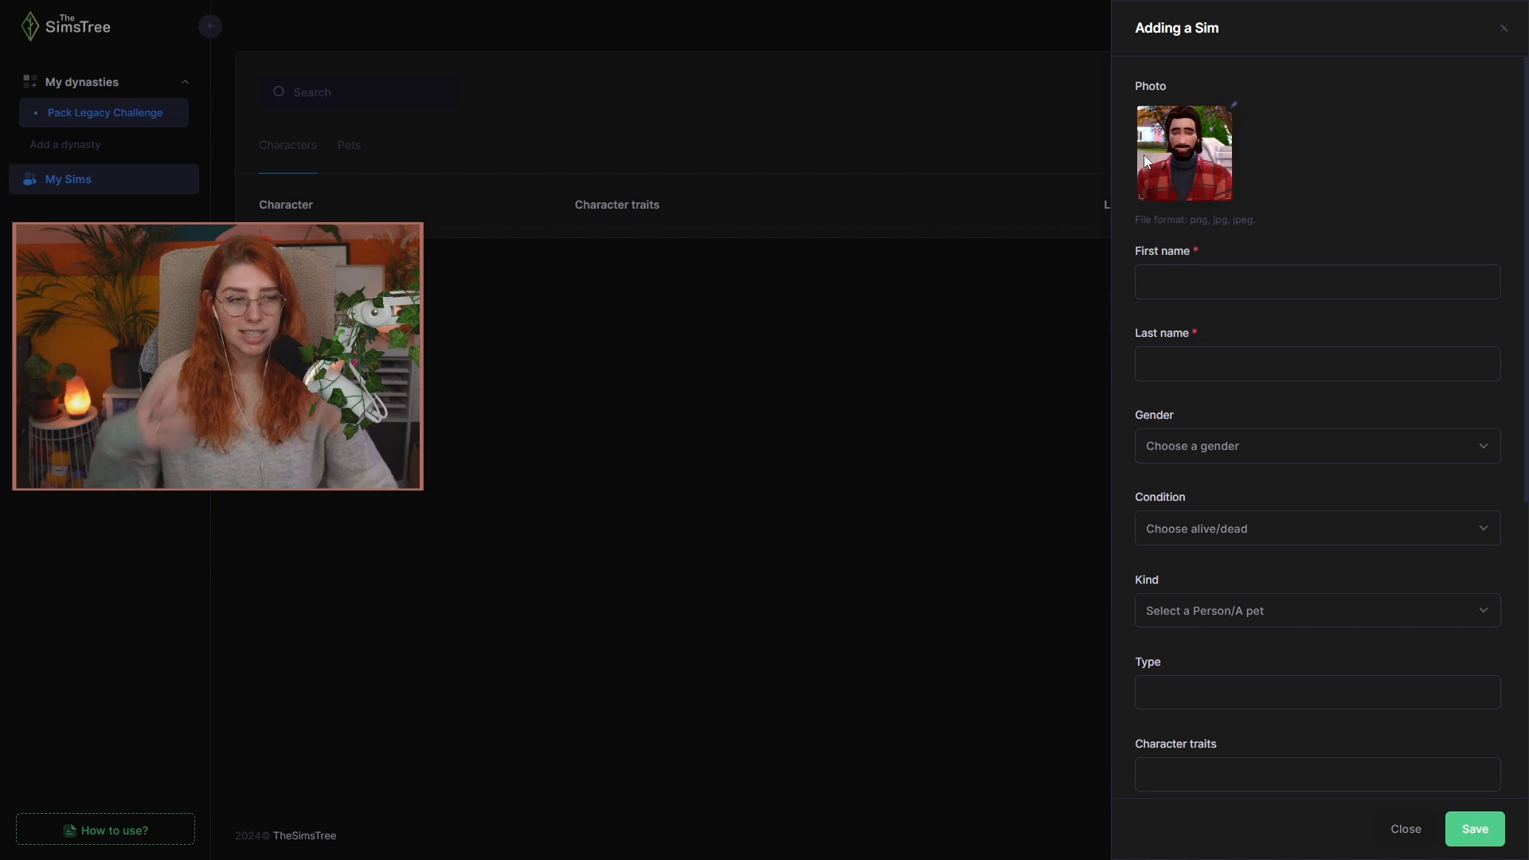
# - Enter the Sim's first name and last name and set the gender to Male
pyautogui.click(1260, 280)
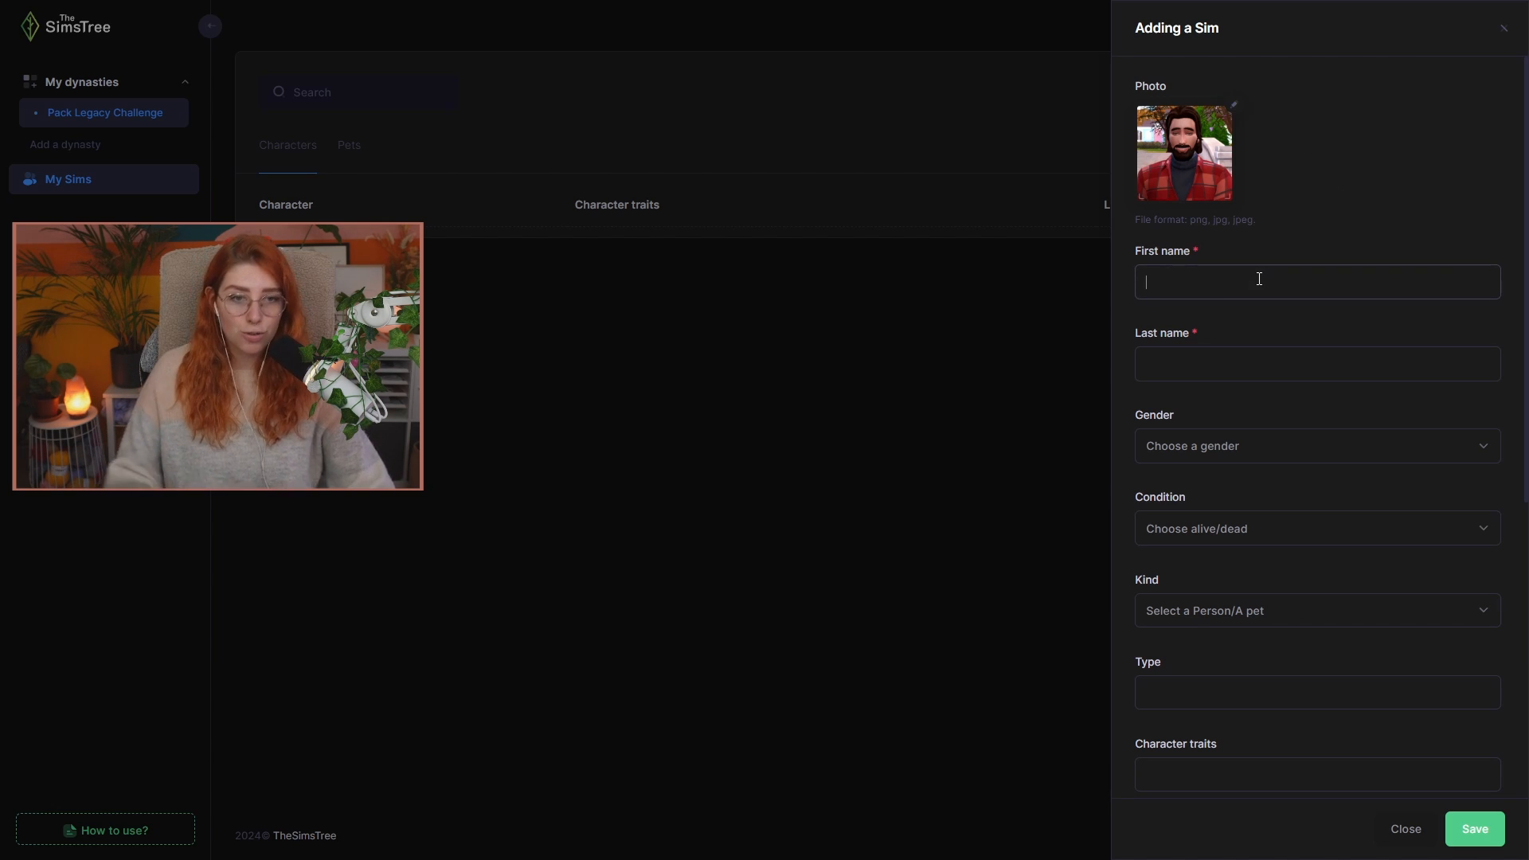
pyautogui.write('Elliot')
pyautogui.click(1267, 369)
pyautogui.write('Hart')
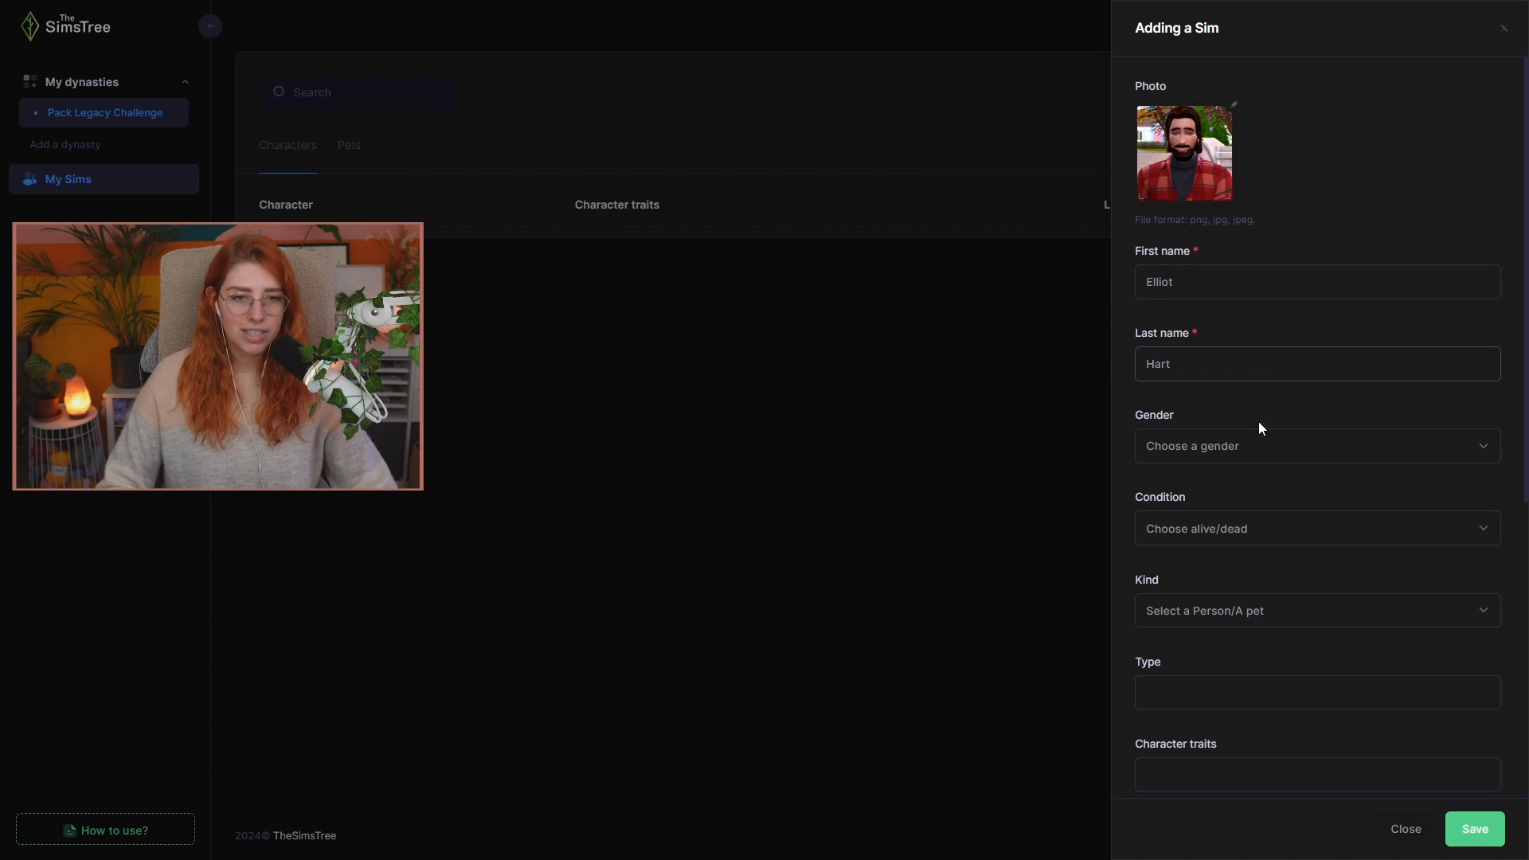
pyautogui.click(1248, 447)
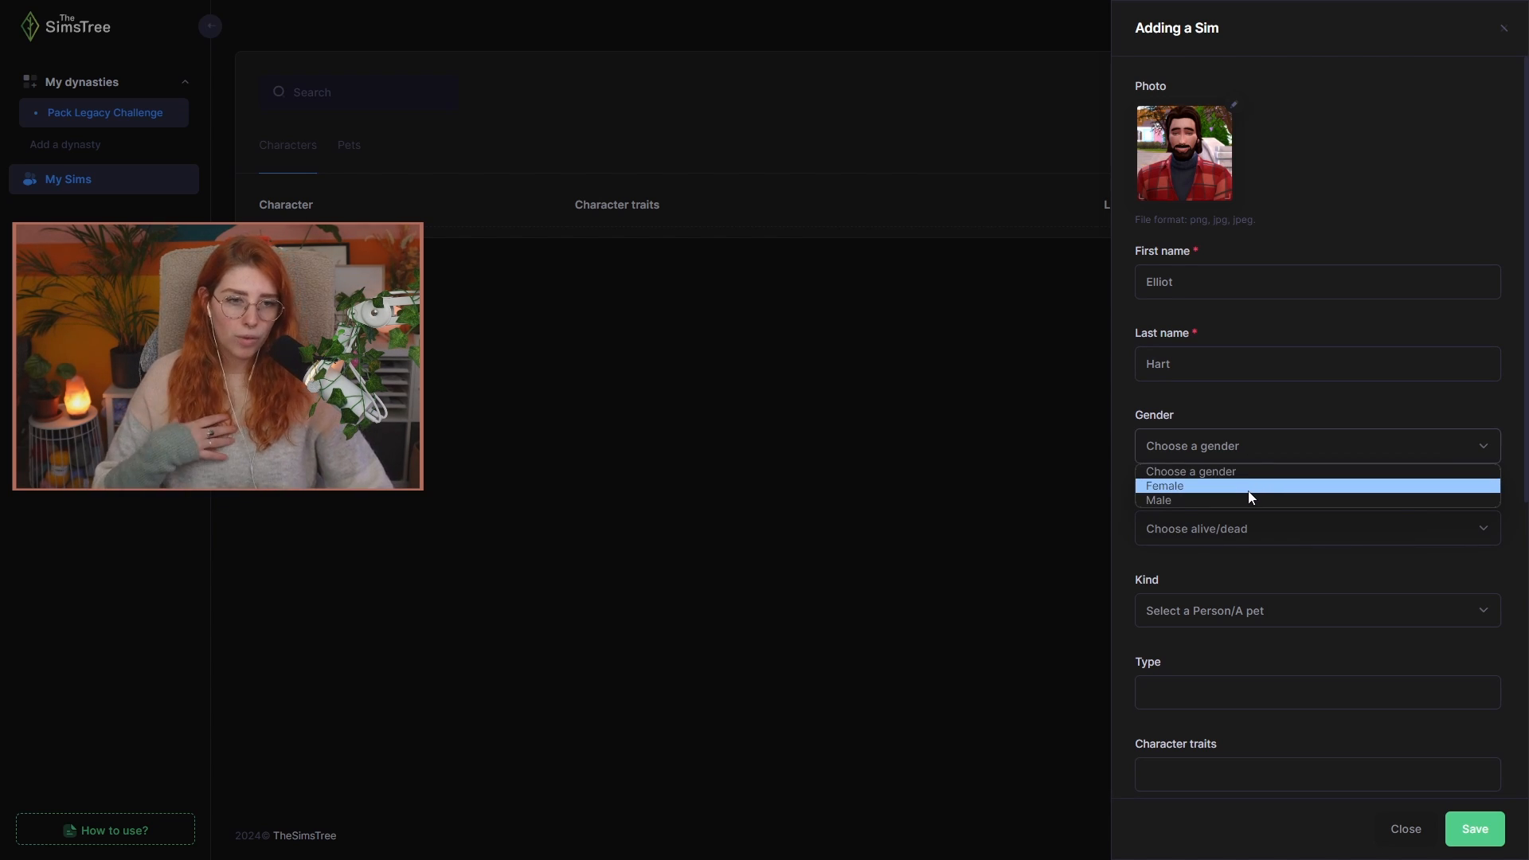
pyautogui.click(1248, 446)
pyautogui.click(1245, 446)
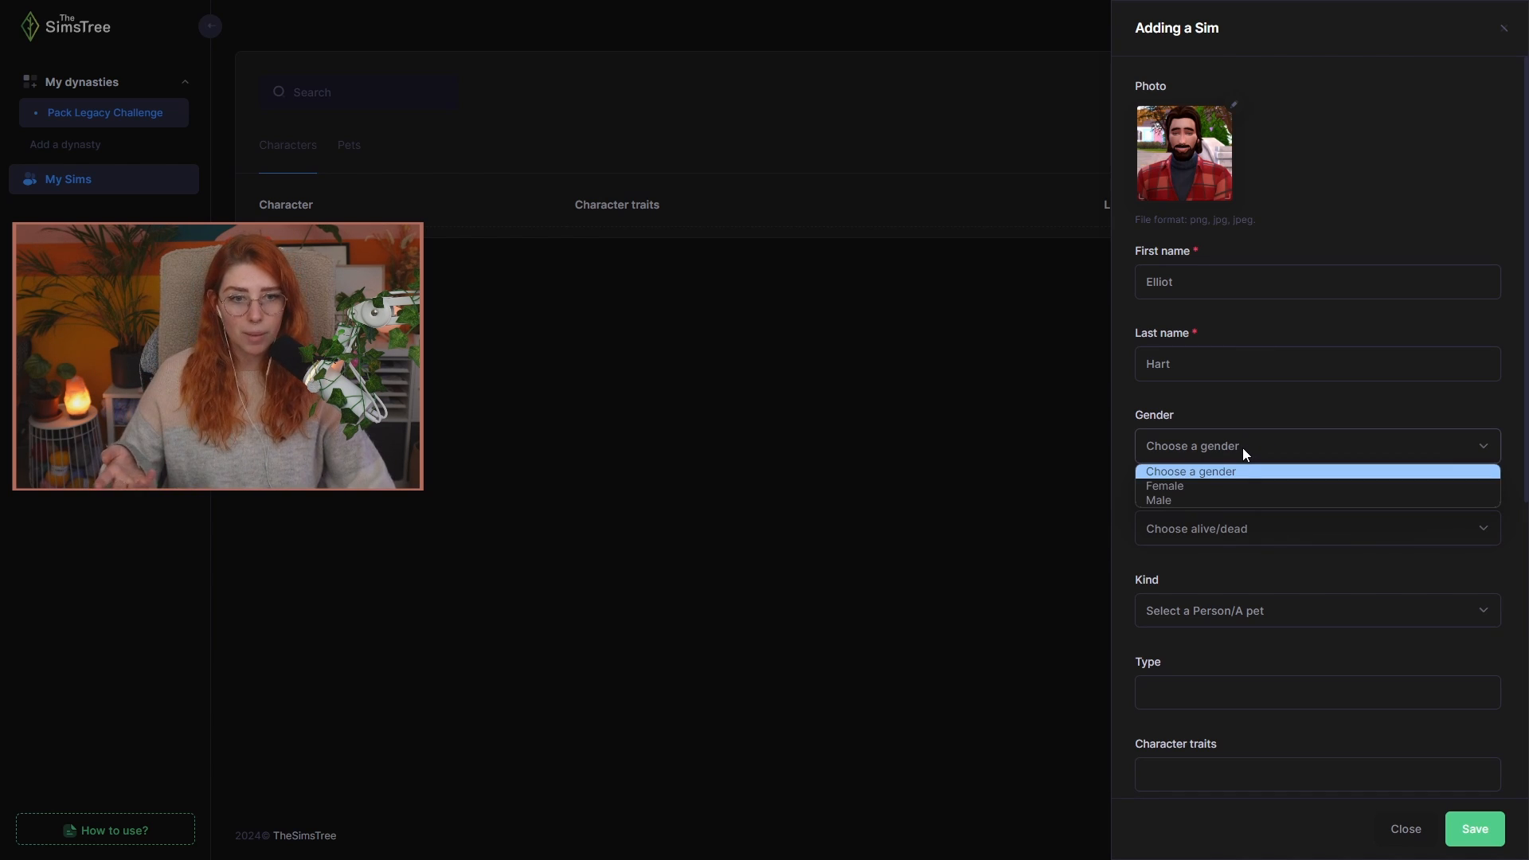
pyautogui.click(1208, 500)
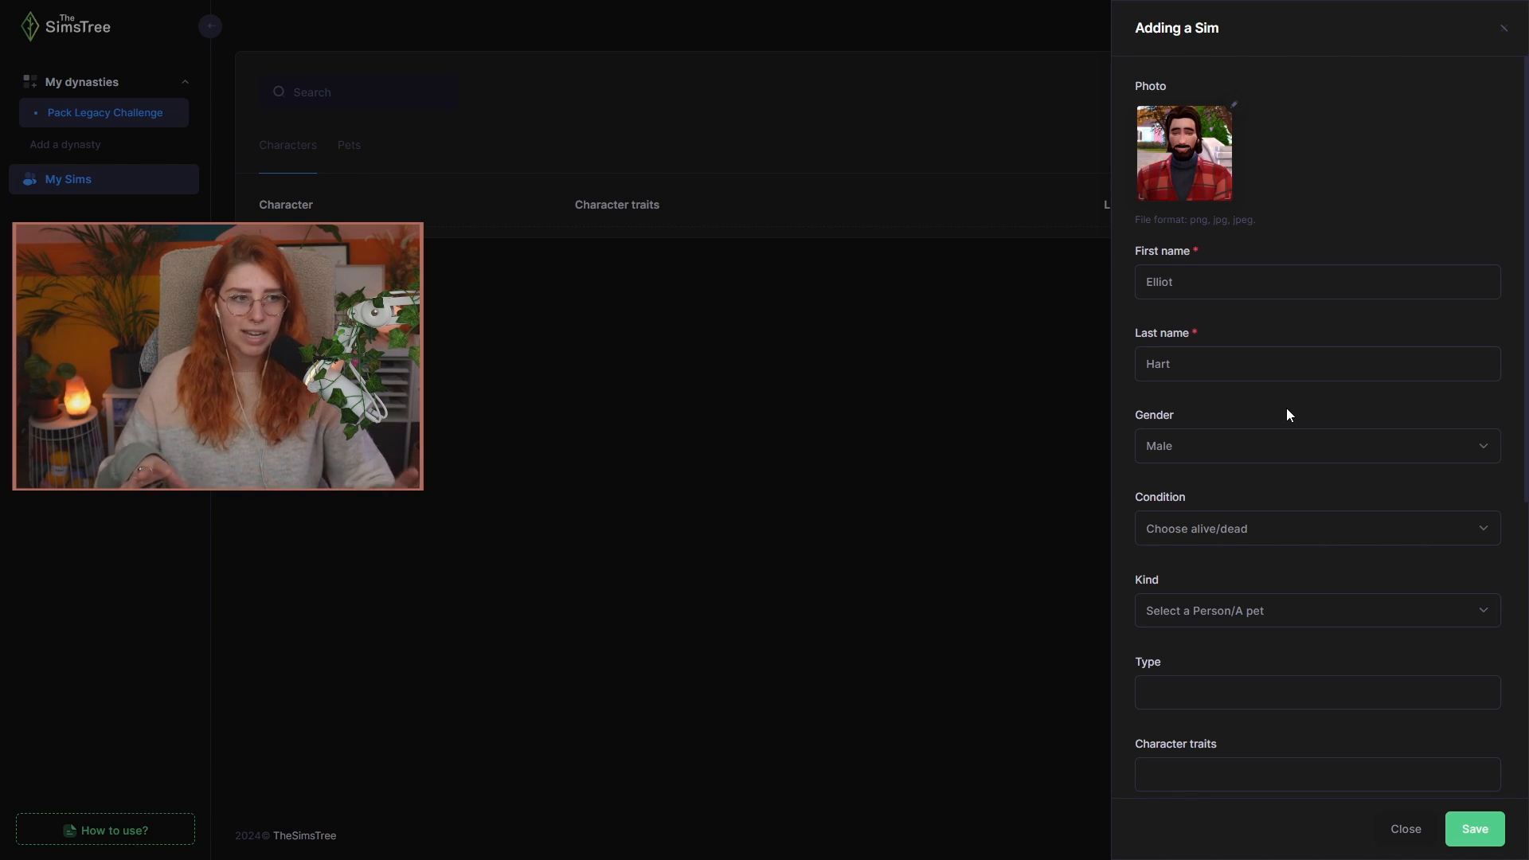
# - Set the Sim's condition to Dead and the kind to Person
pyautogui.click(1281, 525)
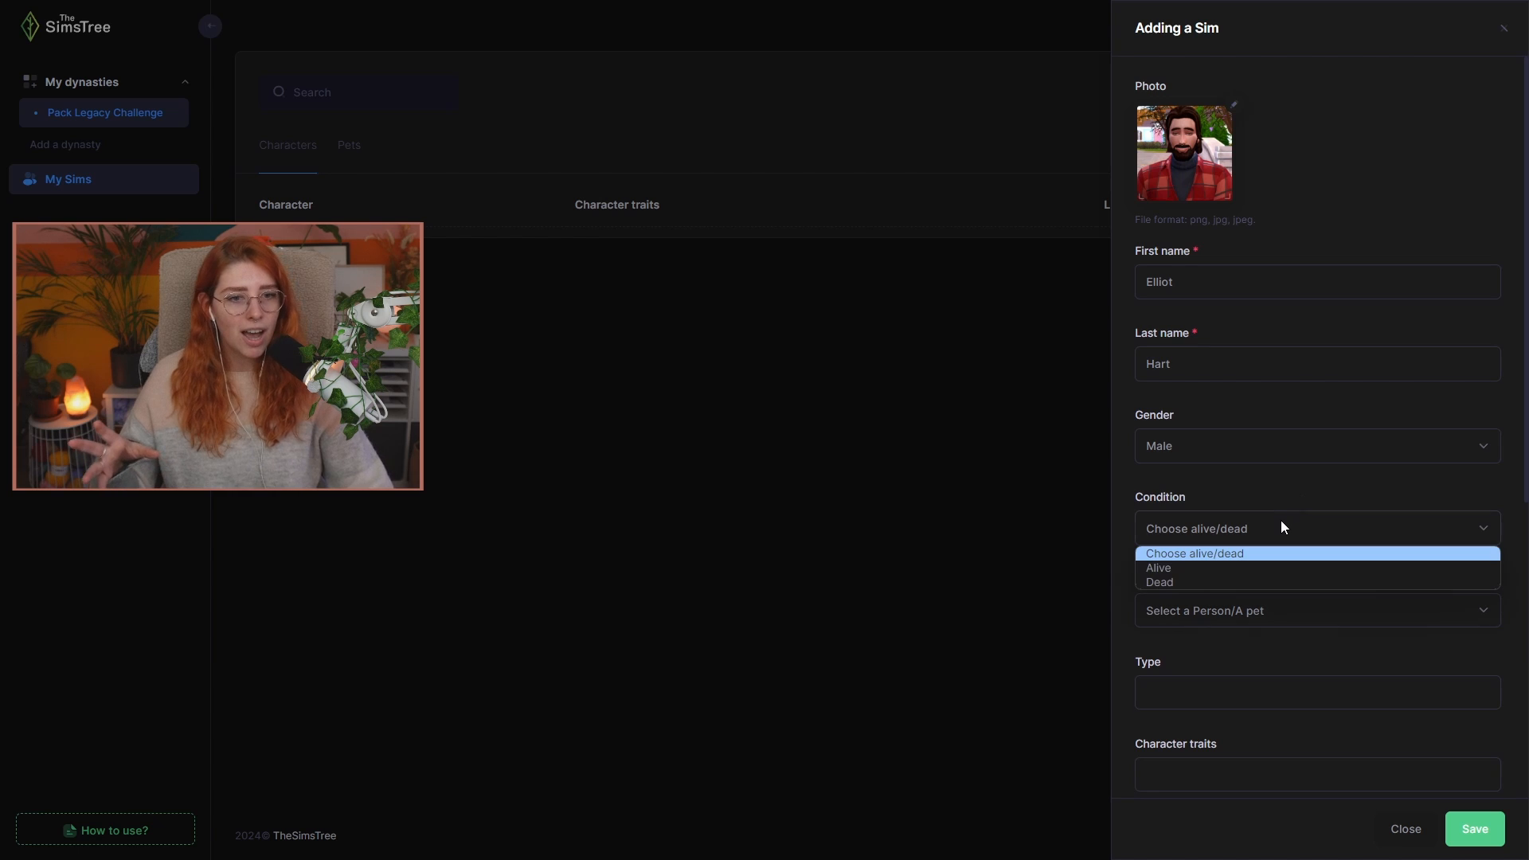
pyautogui.click(1272, 584)
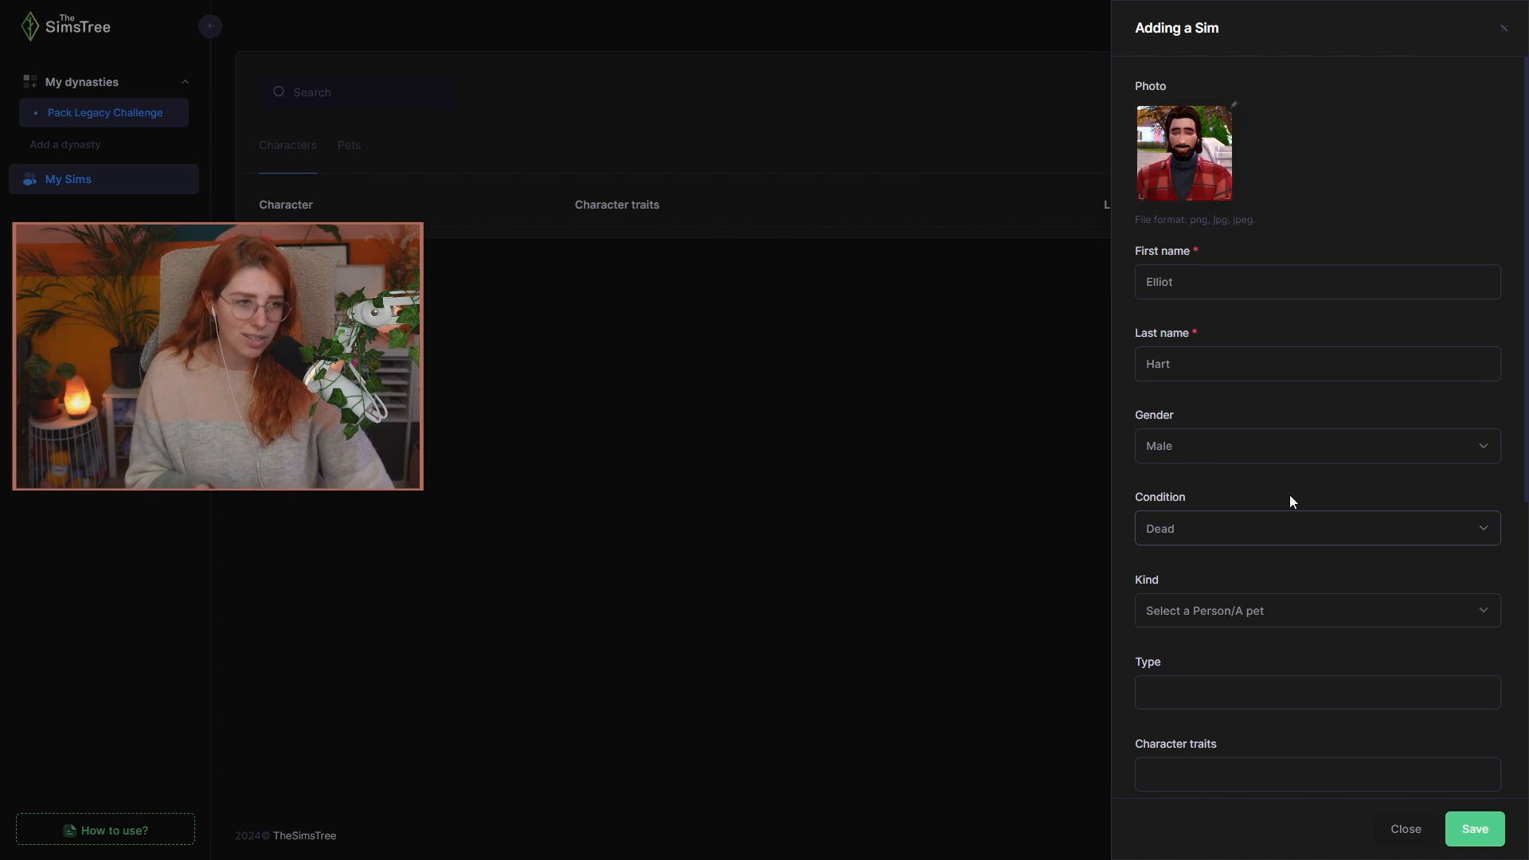
pyautogui.scroll(-1, 1211, 573)
pyautogui.click(1250, 532)
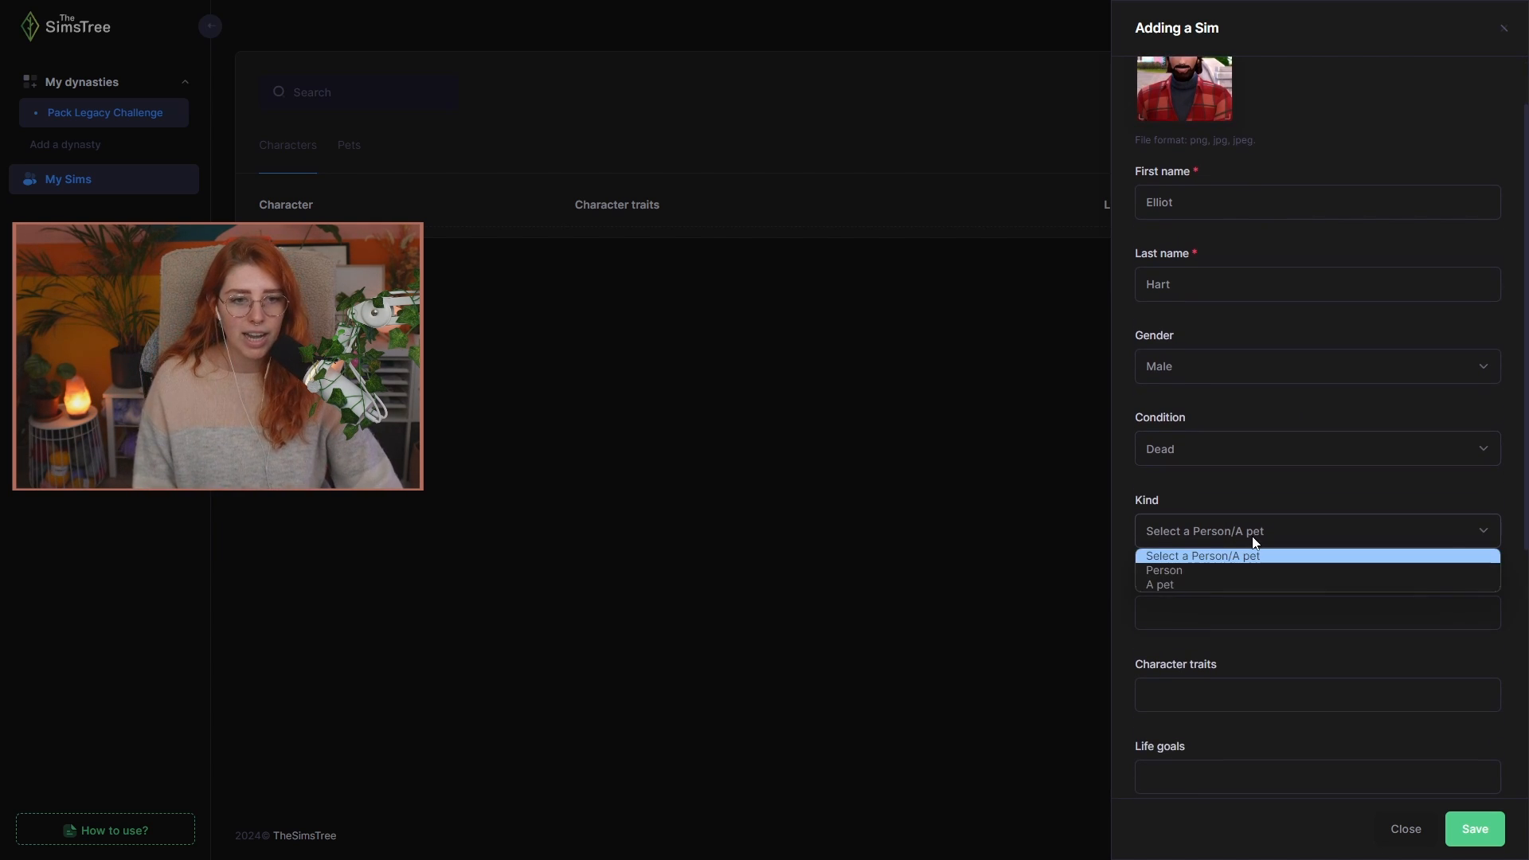
pyautogui.click(1224, 571)
pyautogui.click(1249, 525)
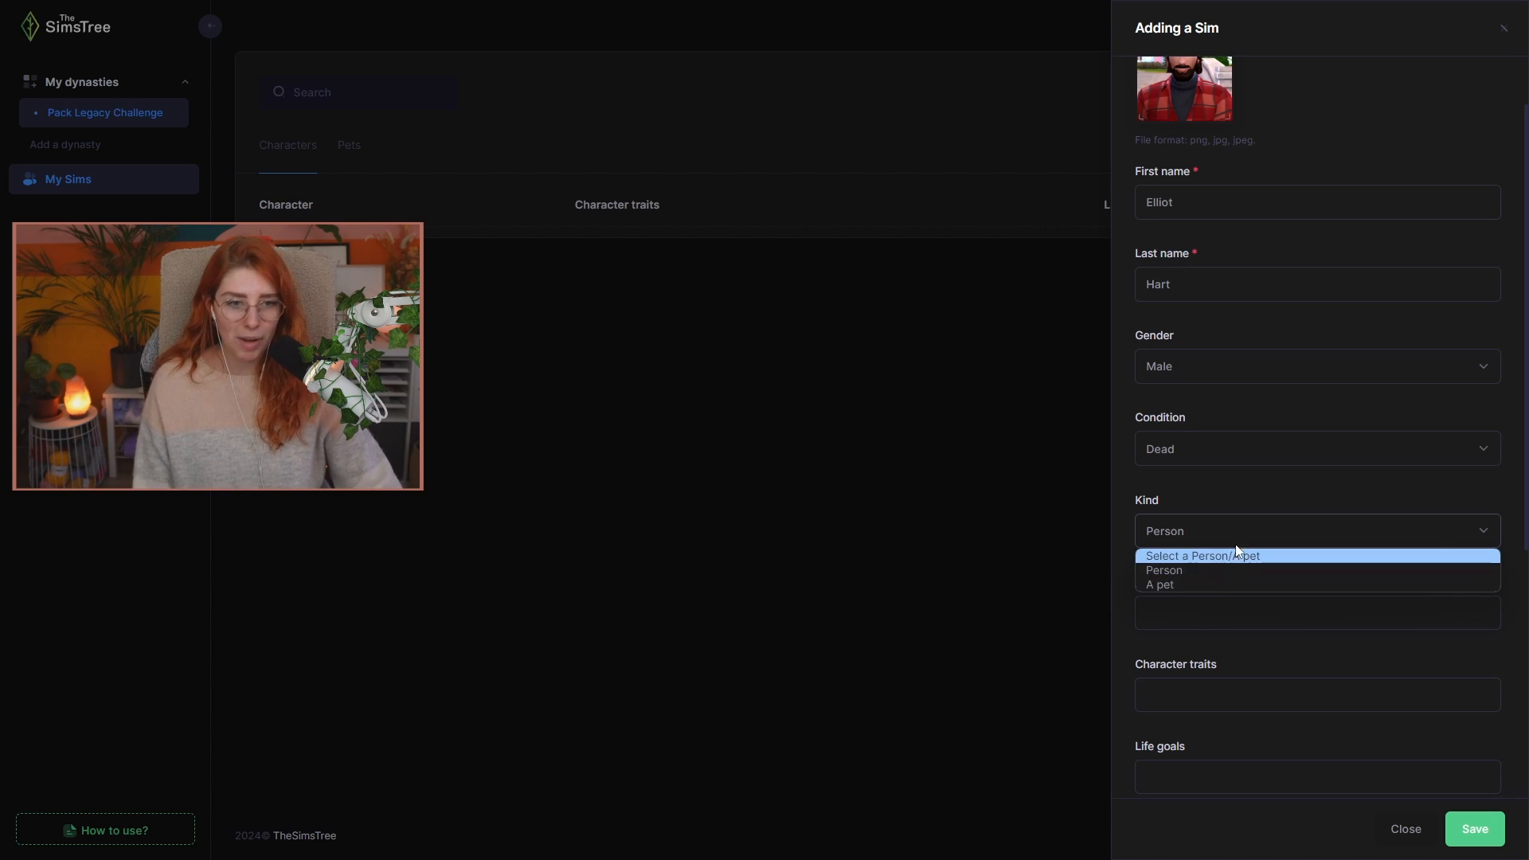
pyautogui.click(1266, 516)
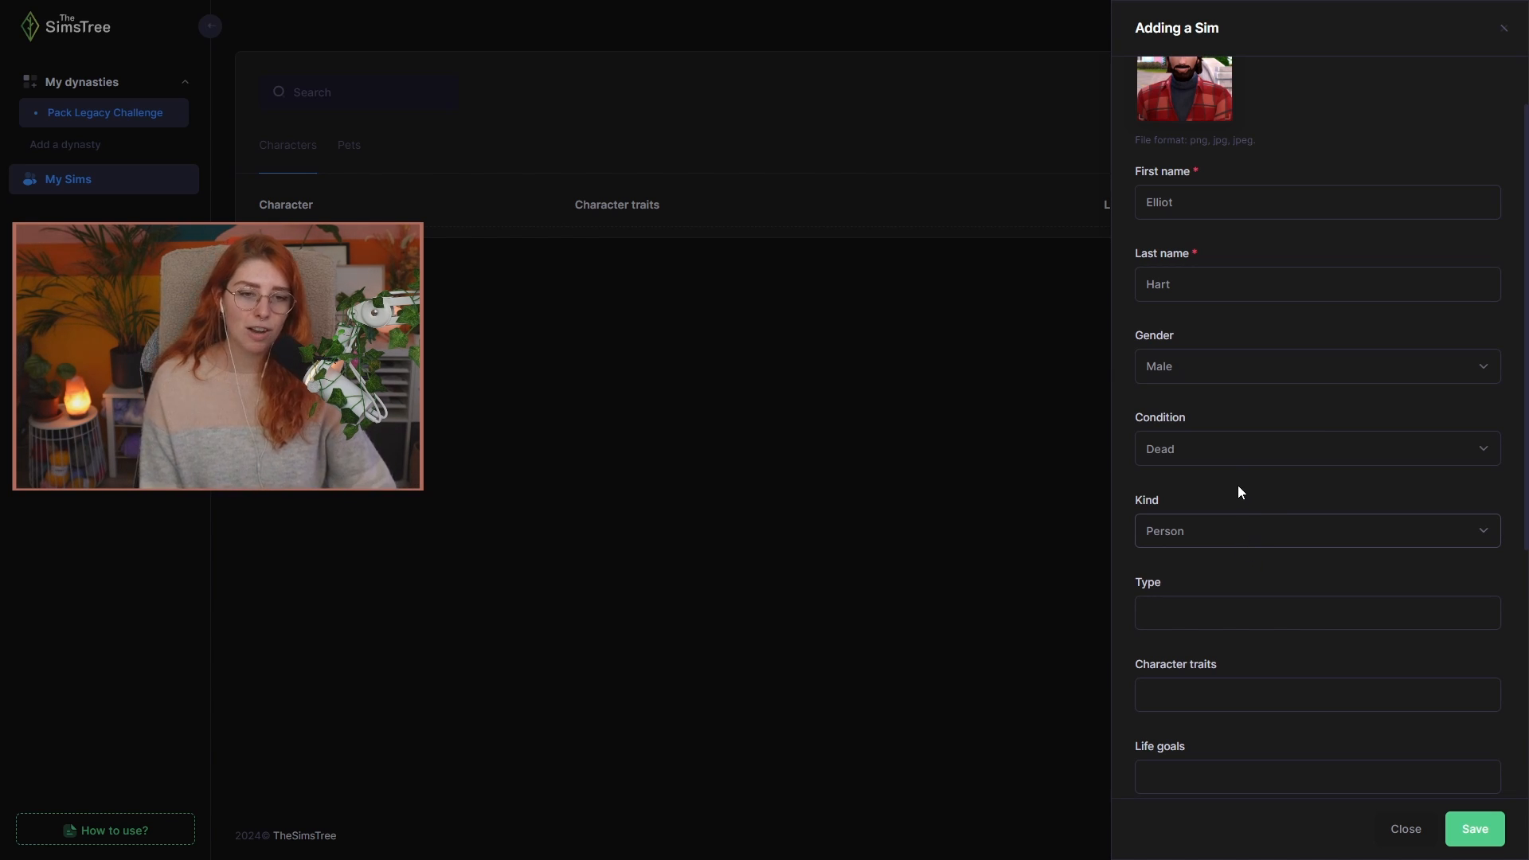
pyautogui.scroll(1, 1215, 385)
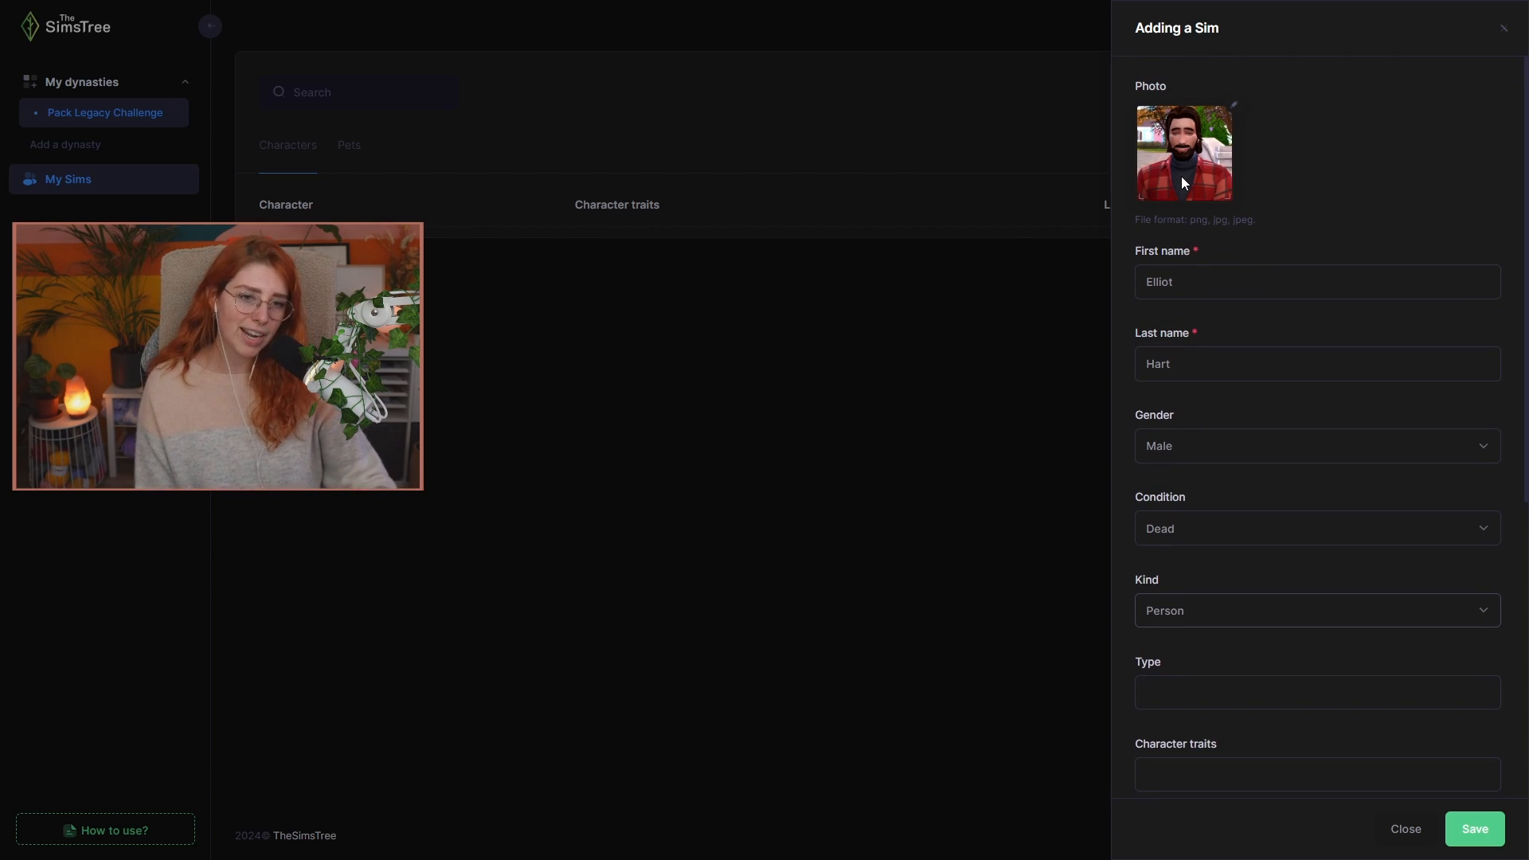
pyautogui.scroll(-1, 1199, 404)
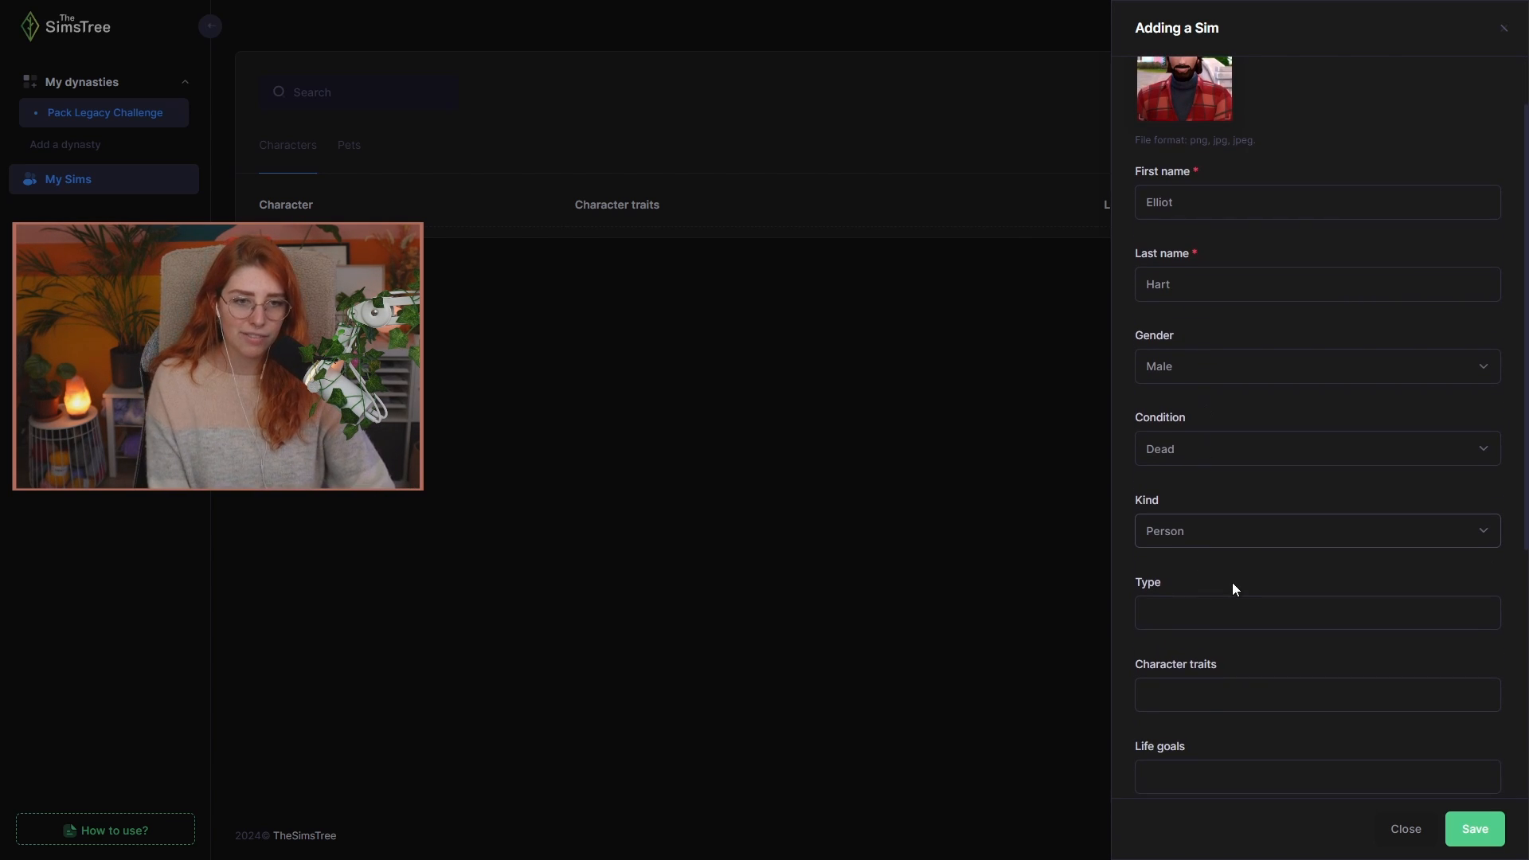
pyautogui.scroll(-3, 1240, 559)
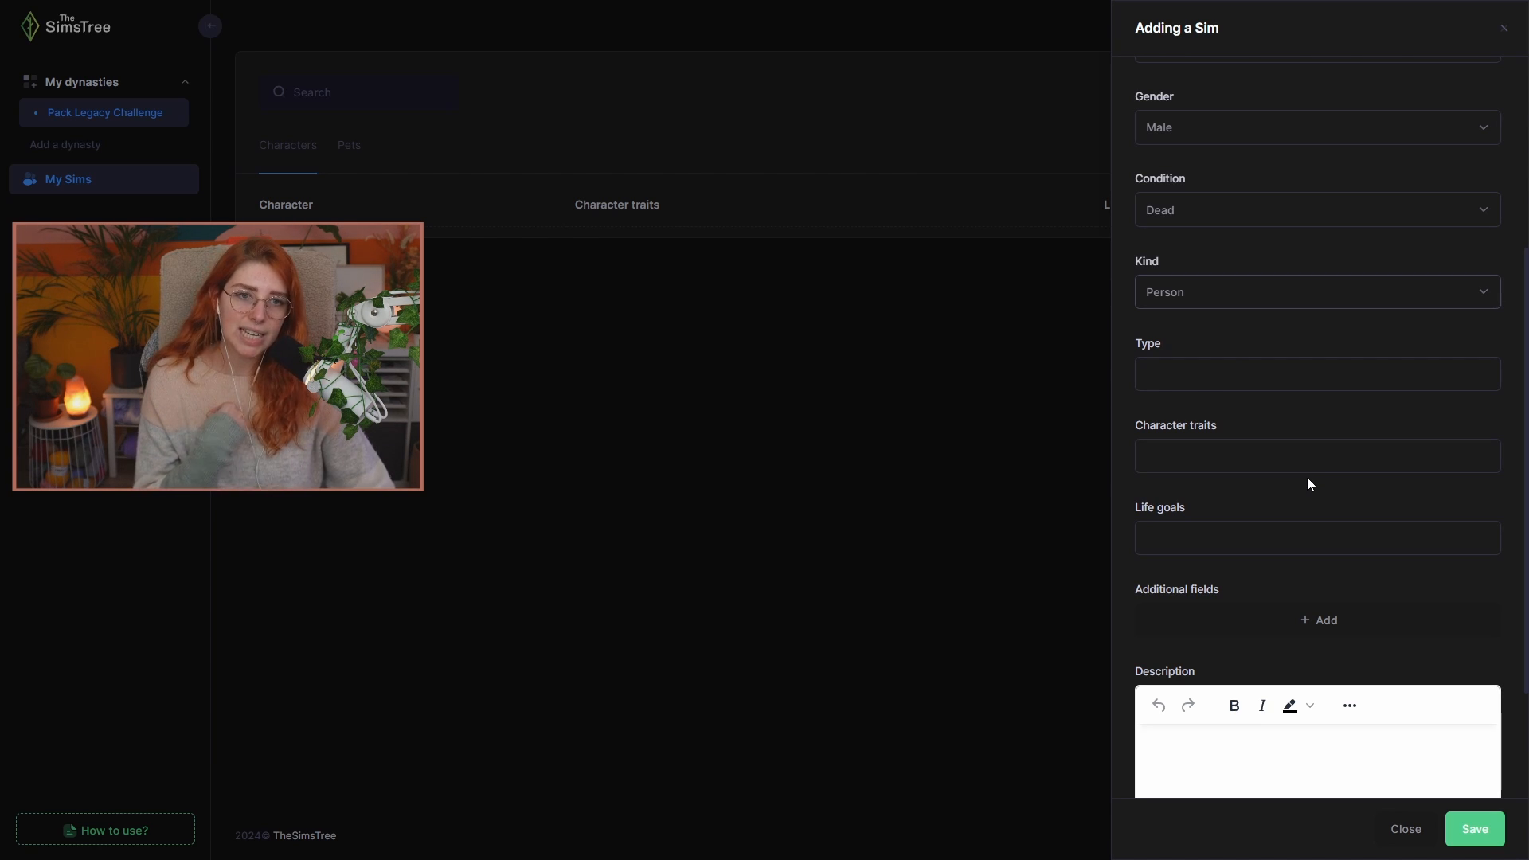
pyautogui.scroll(2, 1328, 379)
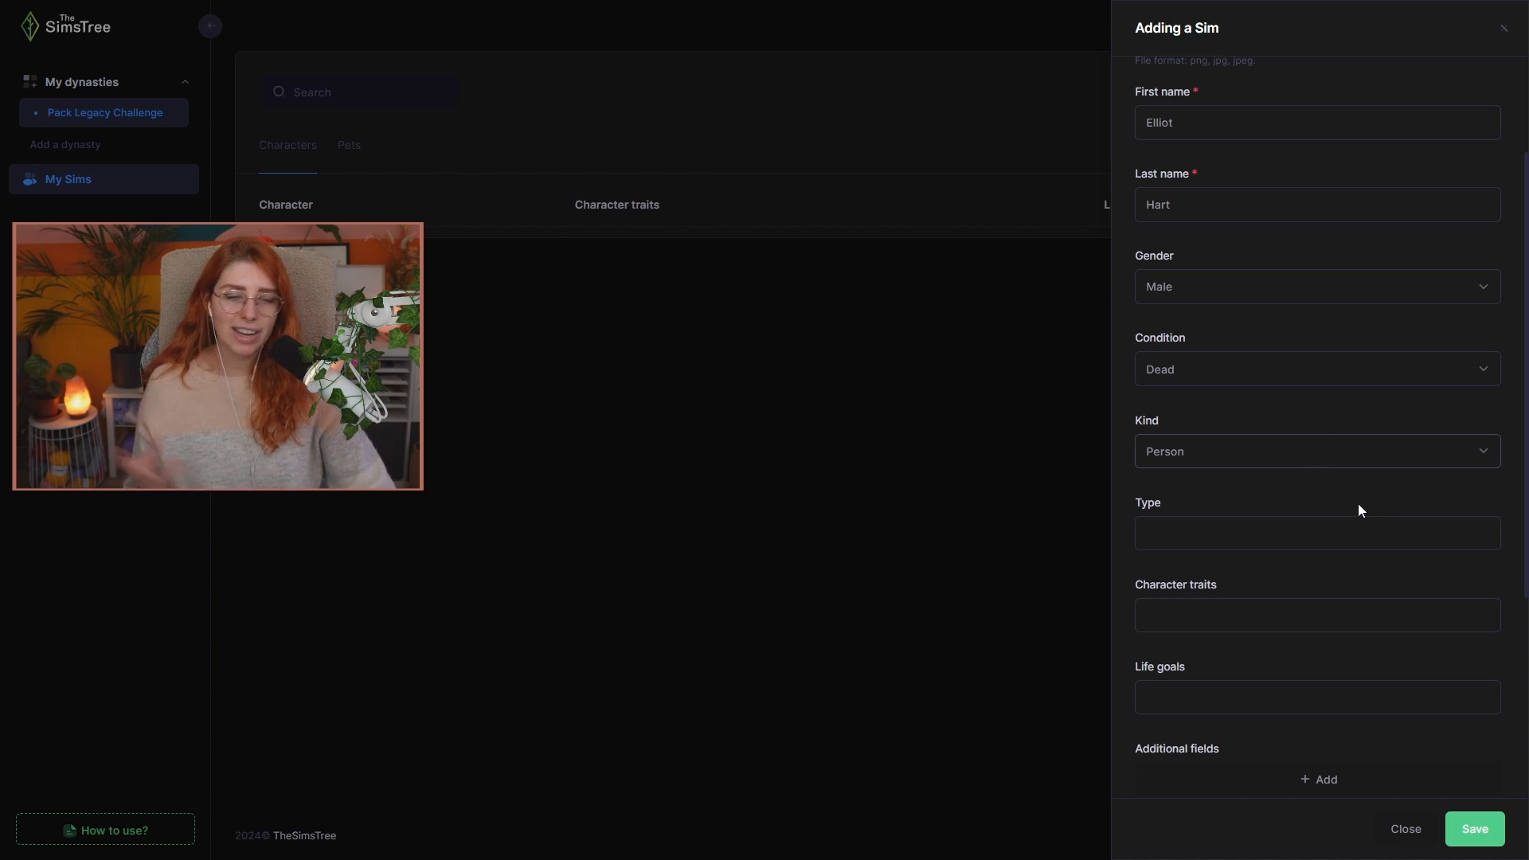
pyautogui.click(1380, 464)
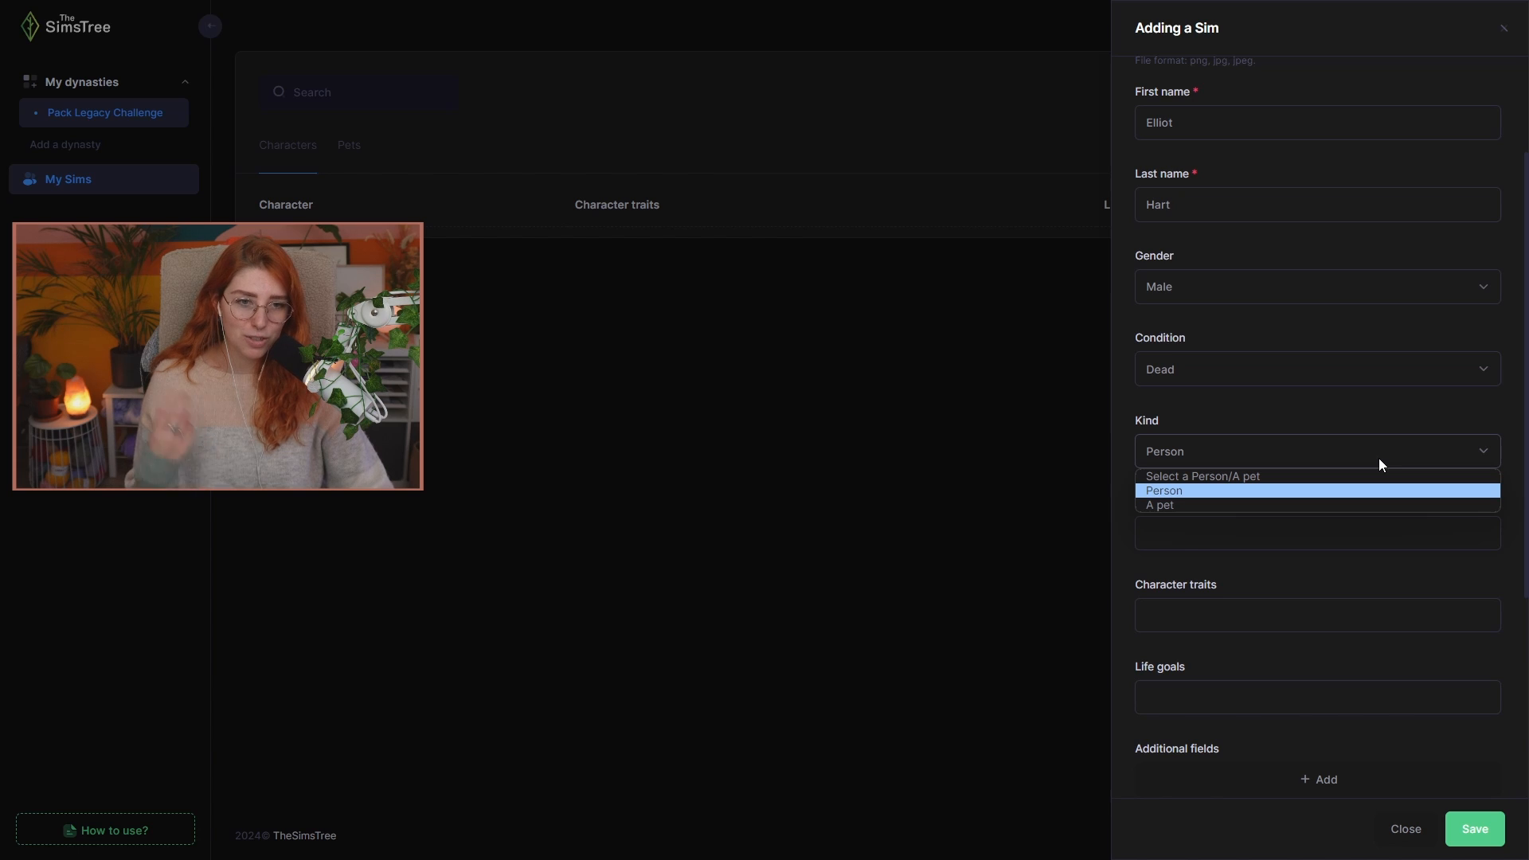
pyautogui.click(1350, 516)
# - Set the Sim's type to Human
pyautogui.scroll(-1, 1338, 506)
pyautogui.click(1284, 453)
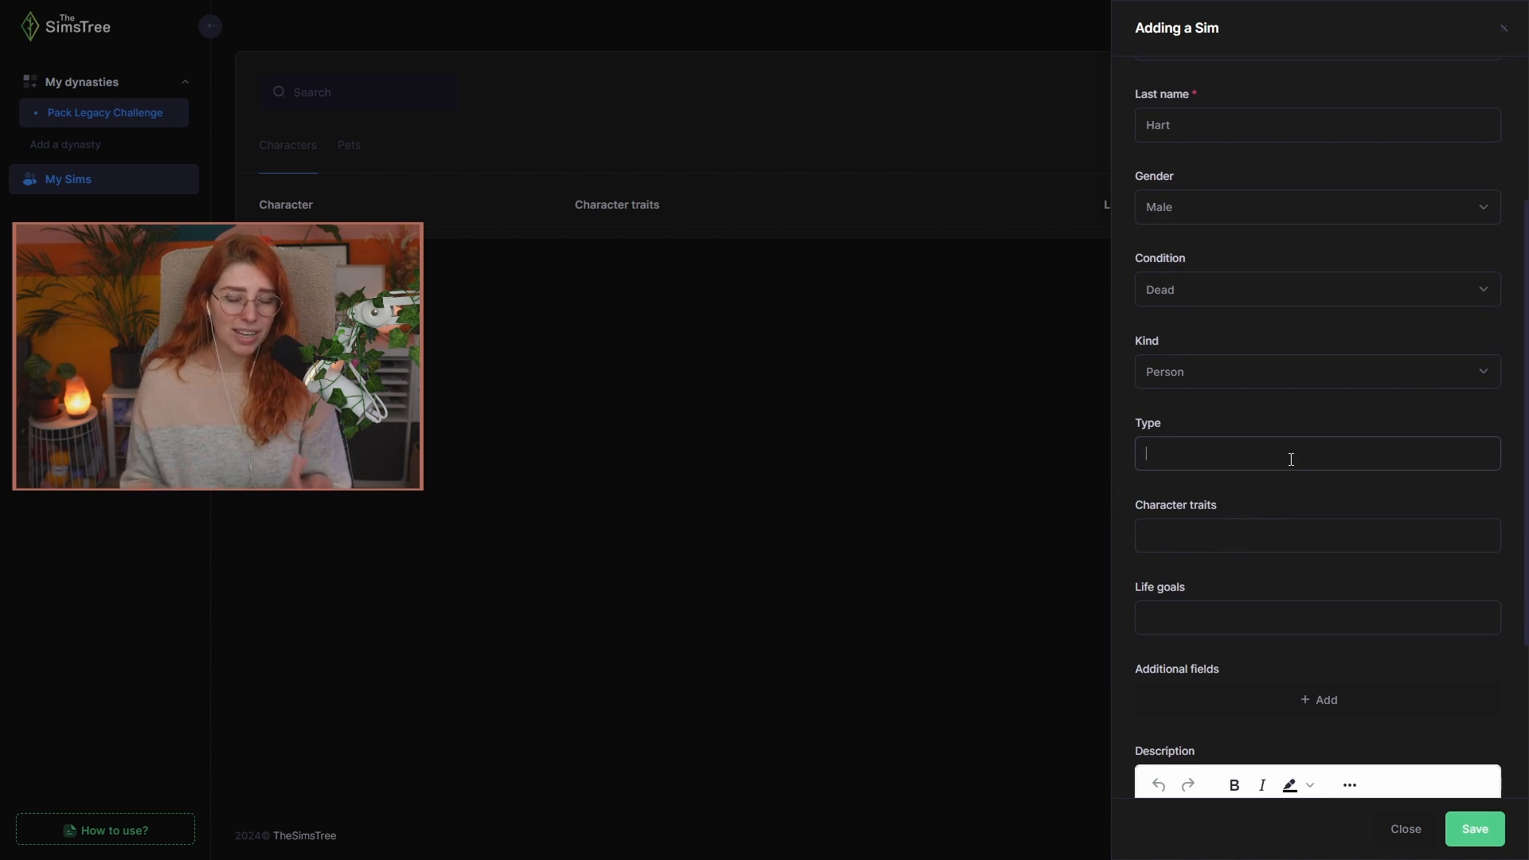
pyautogui.write('Vampire')
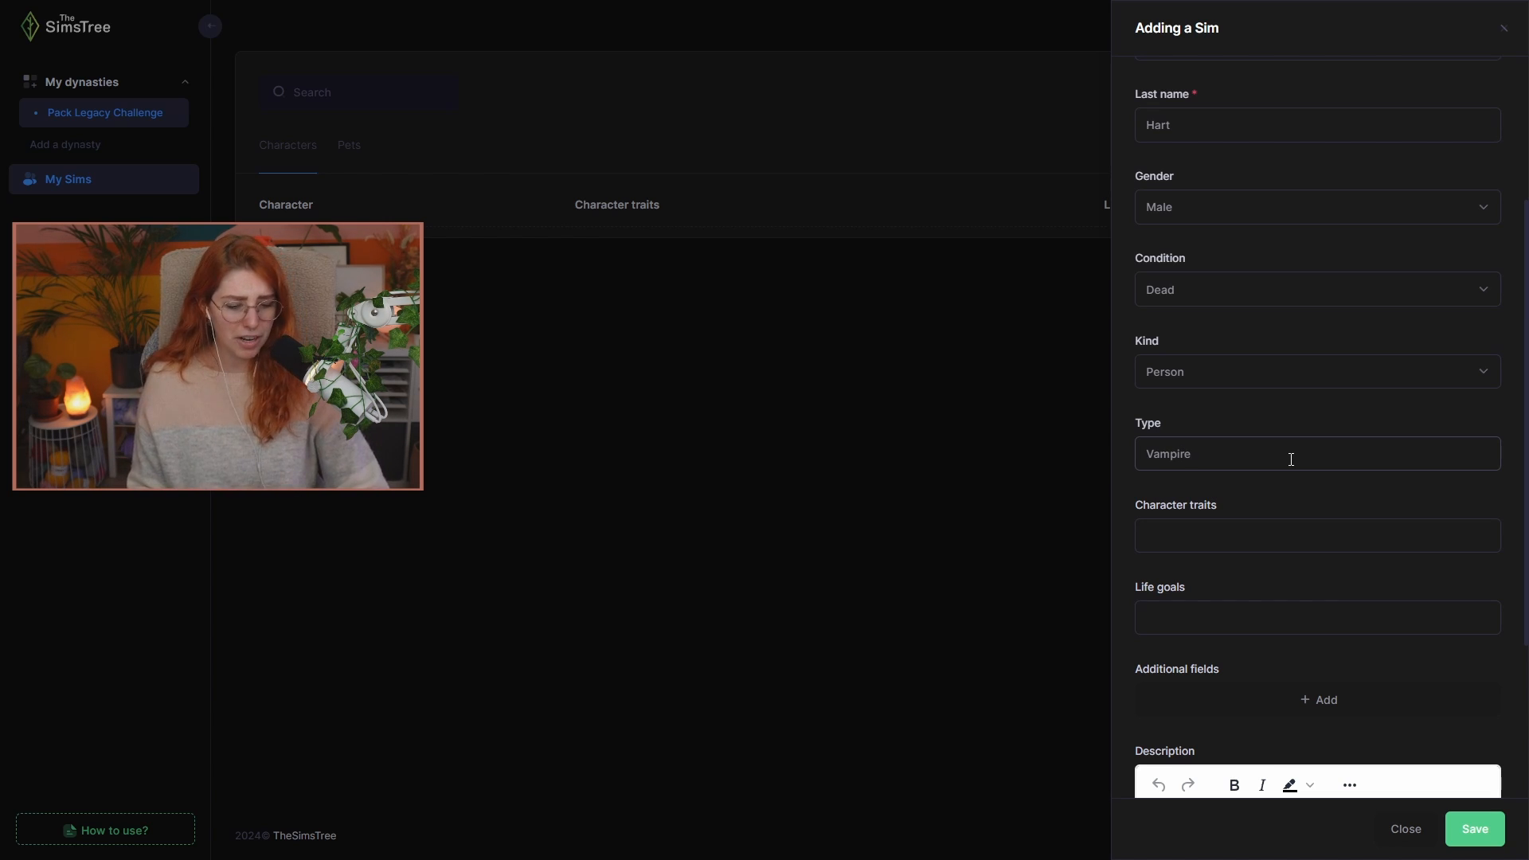
pyautogui.hotkey('ctrl', 'a')
pyautogui.press('BackSpace')
pyautogui.write('Human')
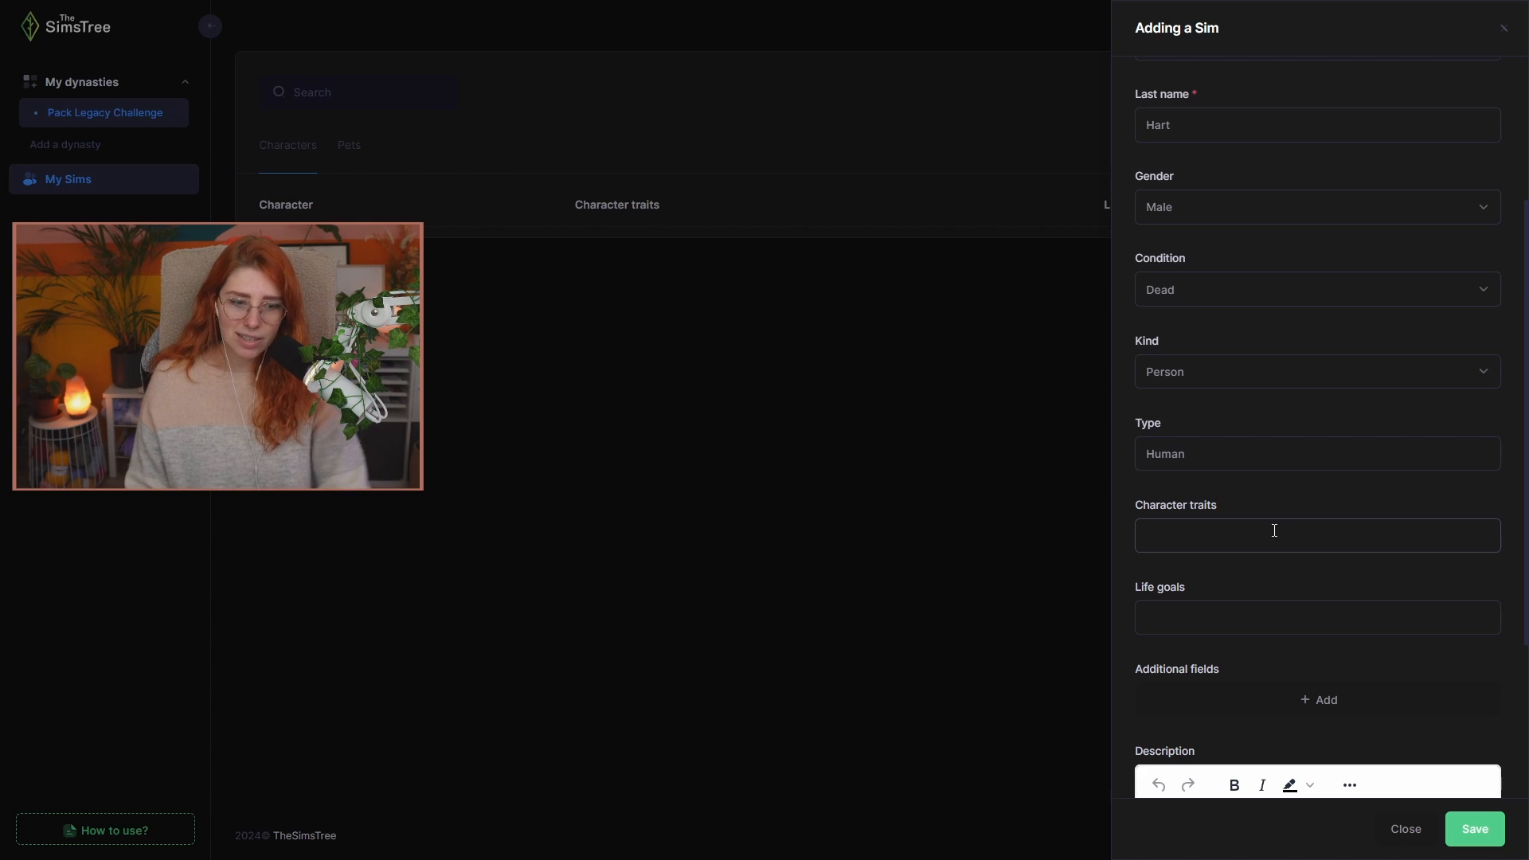
# - Enter Outdoorsy as the Sim's character trait and Outdoor Retreat as the life goal
pyautogui.write('Outdoorsy,')
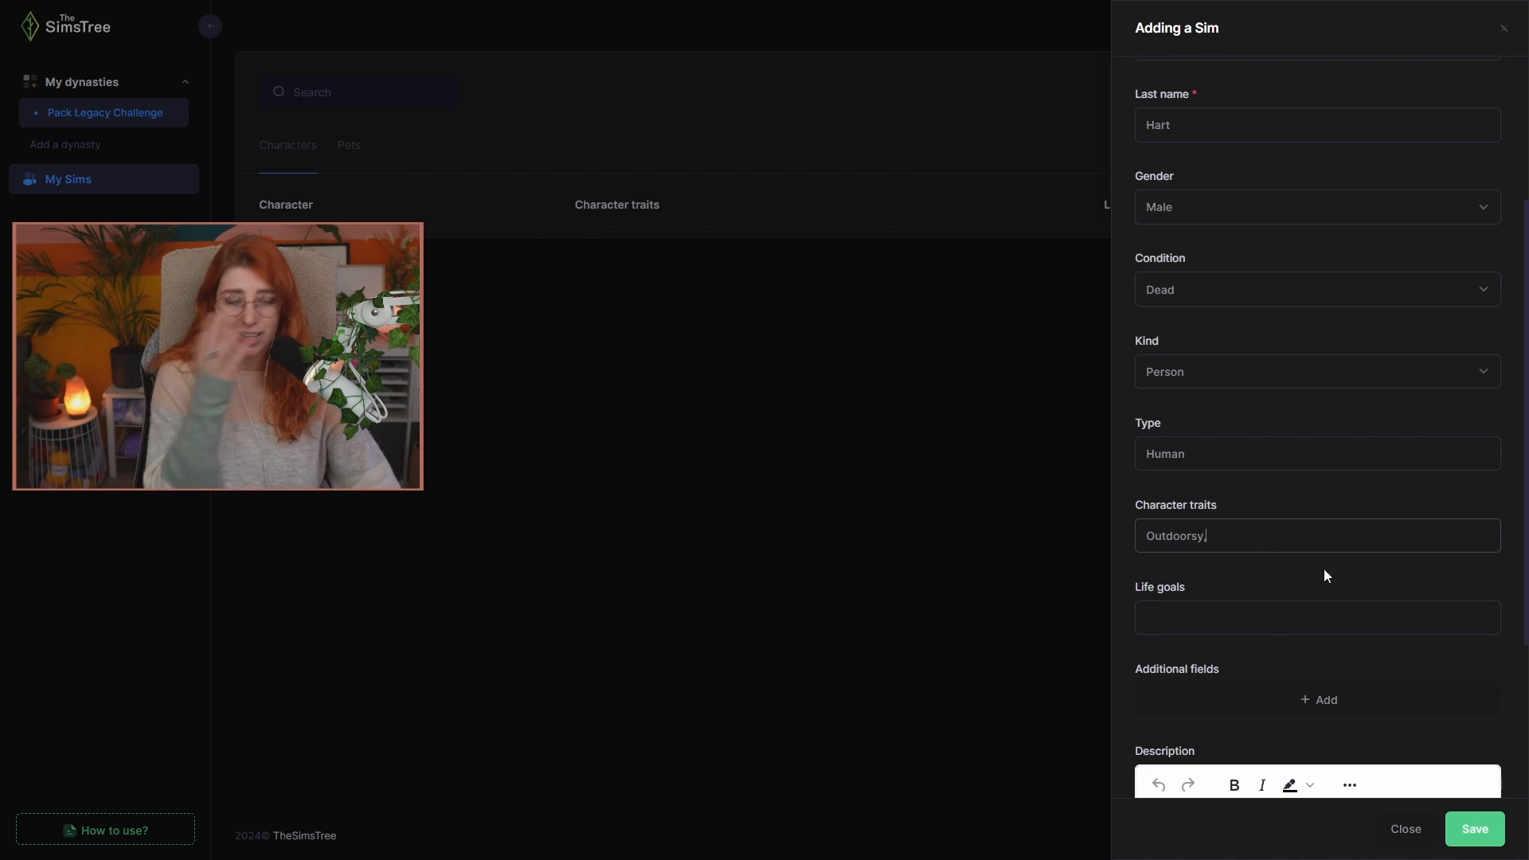
pyautogui.scroll(-3, 1275, 641)
pyautogui.click(1276, 385)
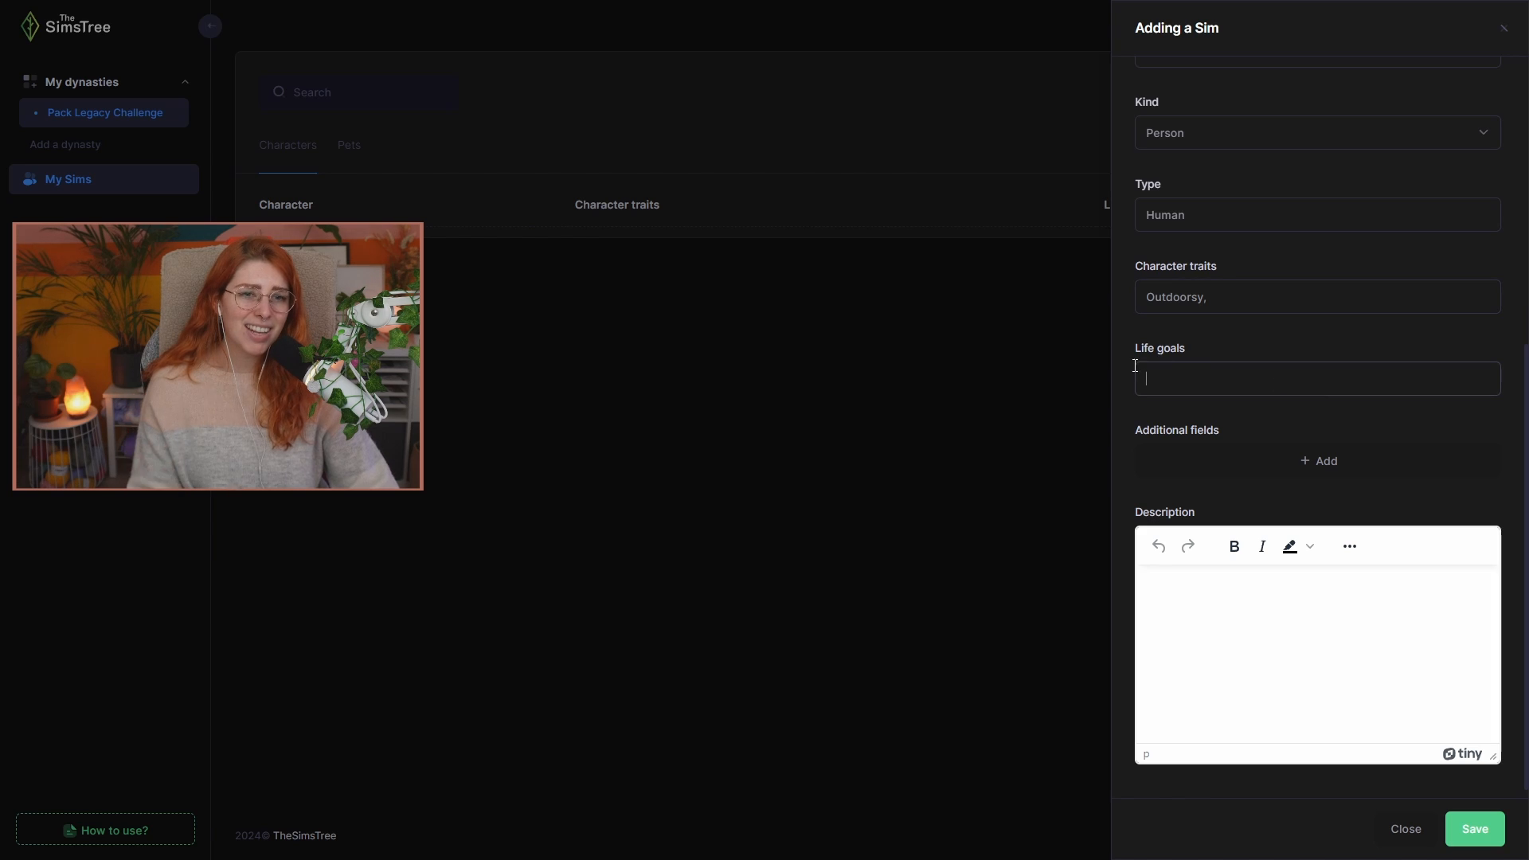
pyautogui.moveTo(1125, 360); pyautogui.dragTo(1175, 352)
pyautogui.click(1220, 374)
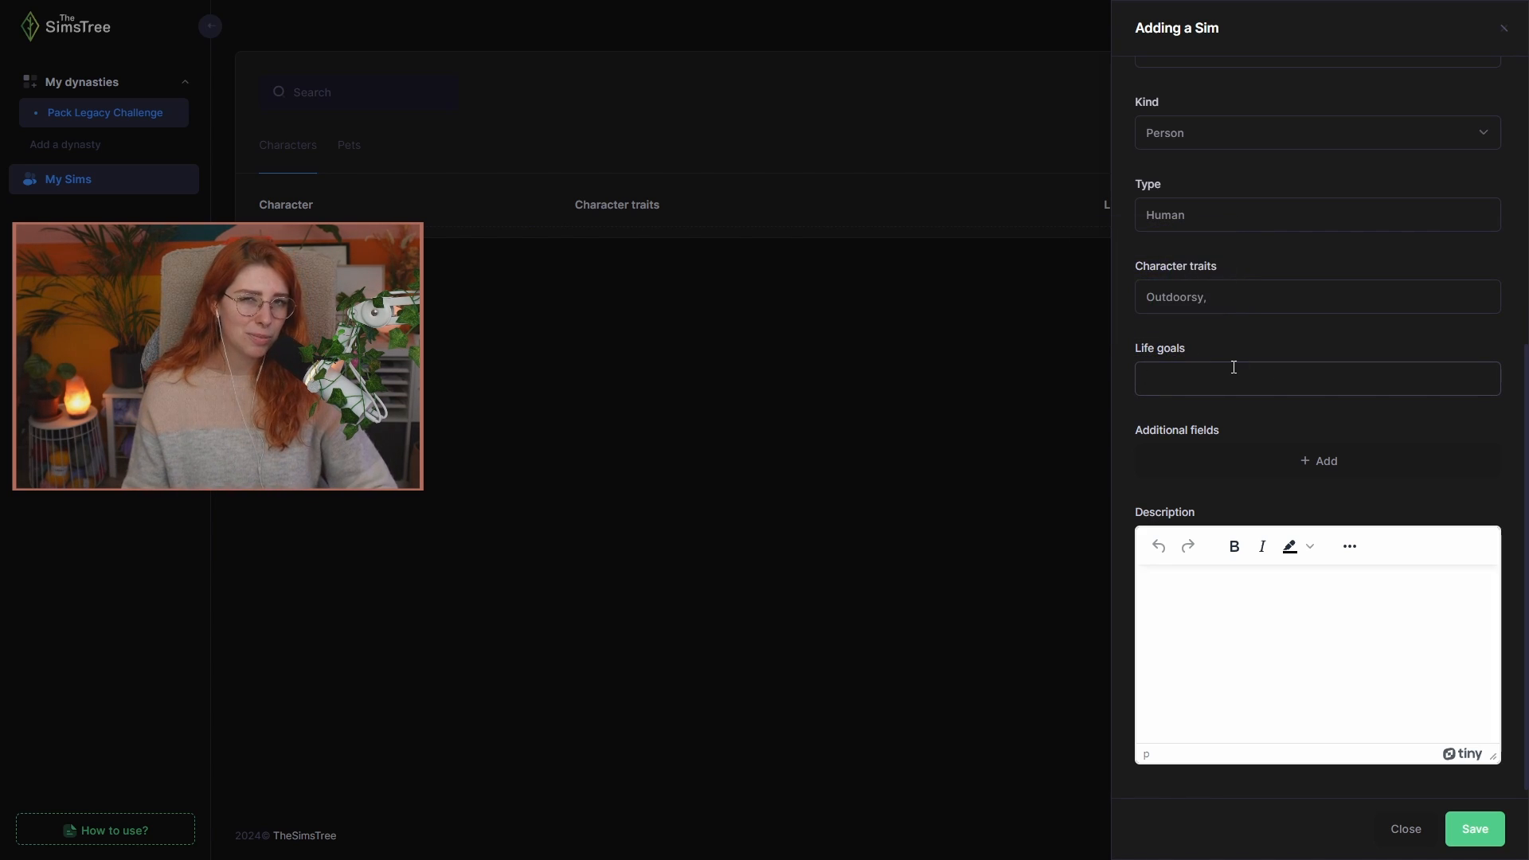
pyautogui.write('Outdo')
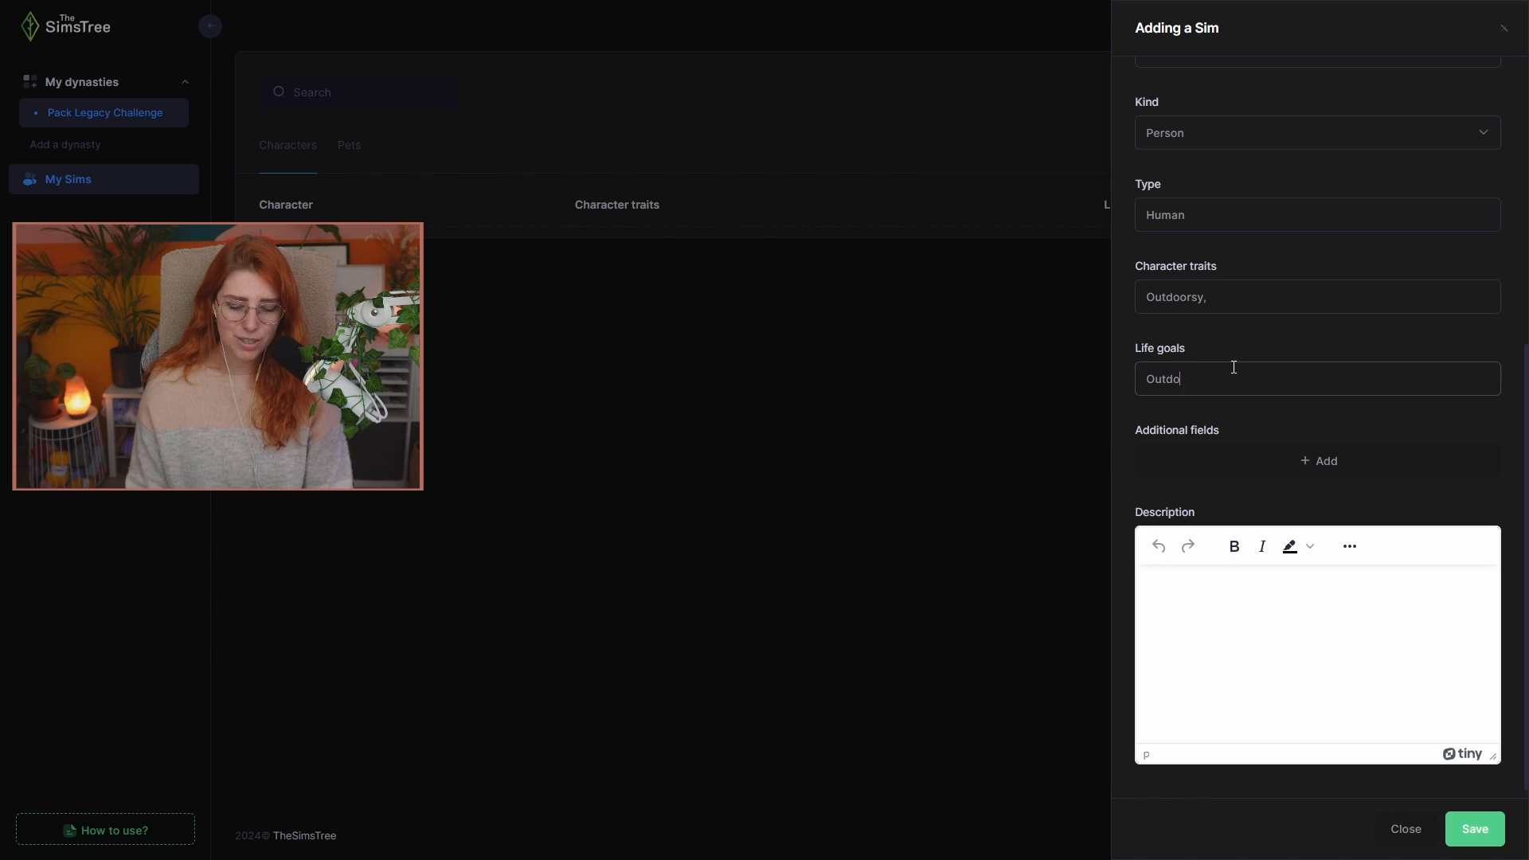
pyautogui.write('or R')
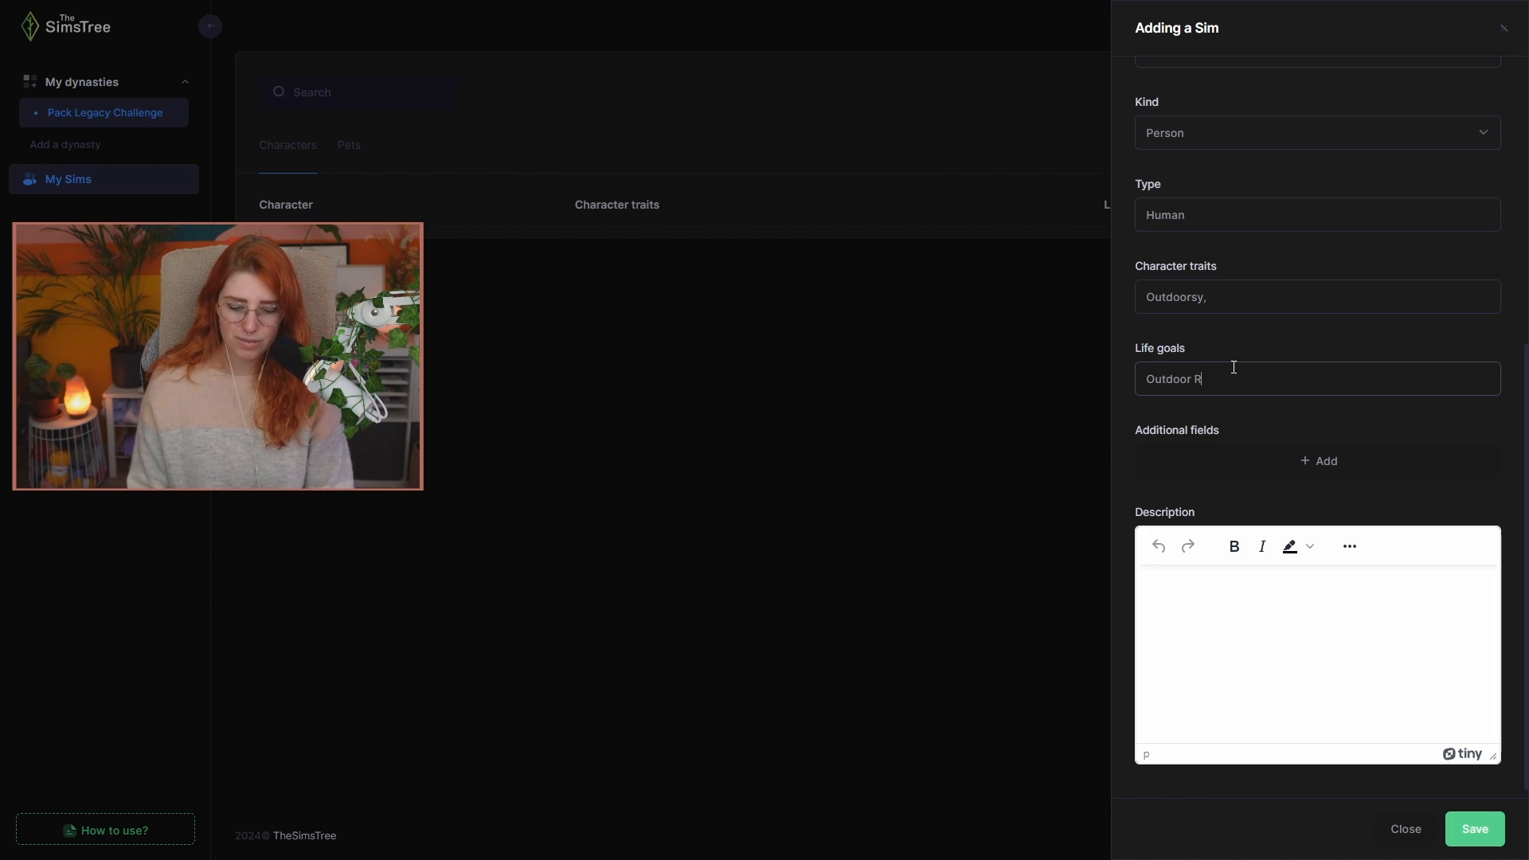
pyautogui.write('etreat')
# - Write a description saying that the Sim was a lovely person, and save the Sim
pyautogui.click(1344, 601)
pyautogui.write('Ellio')
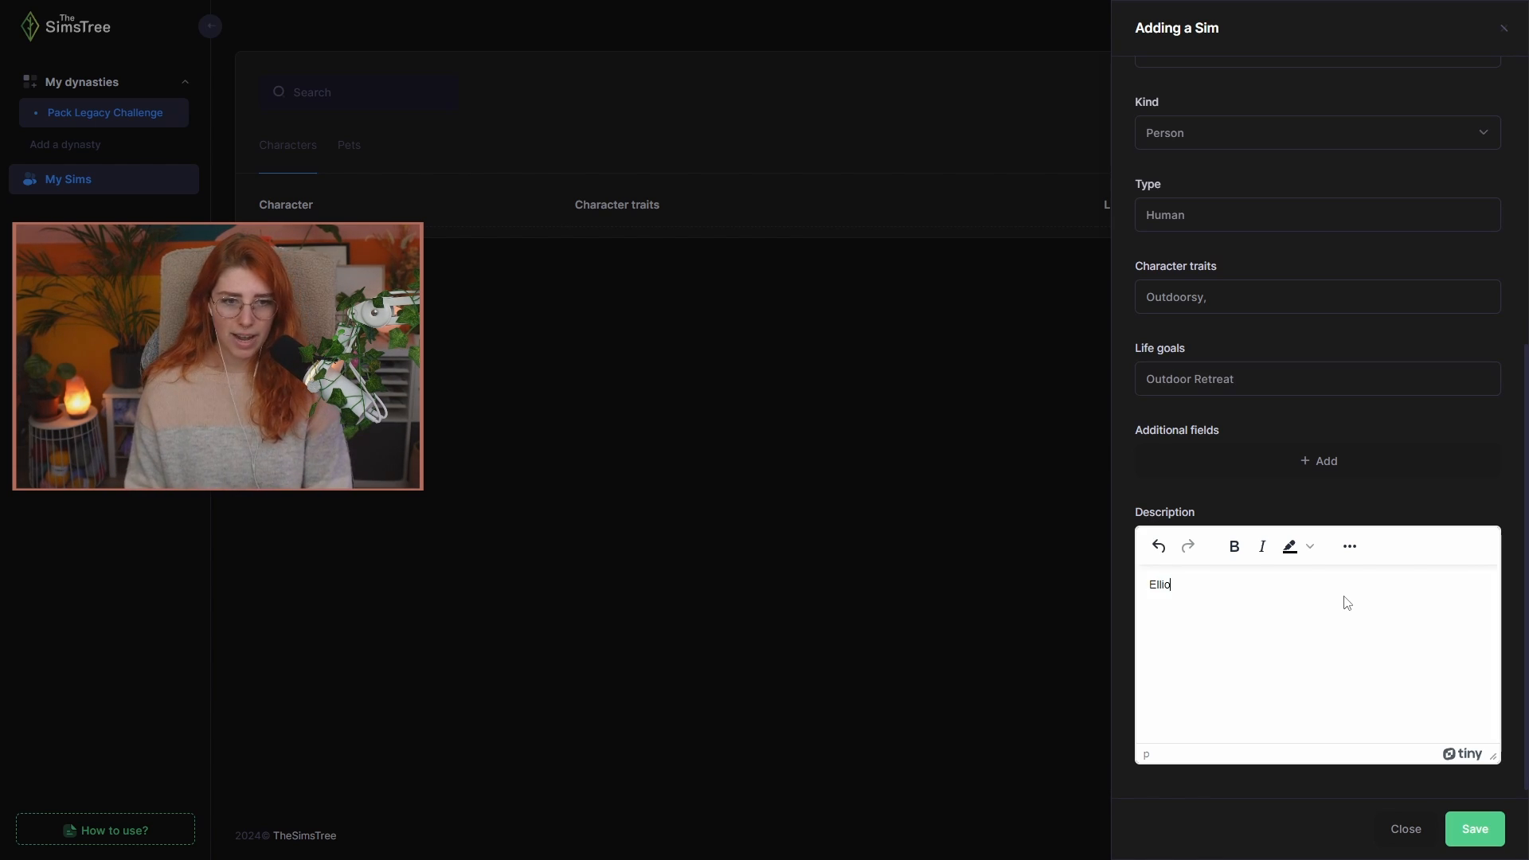
pyautogui.write('t was a lovely')
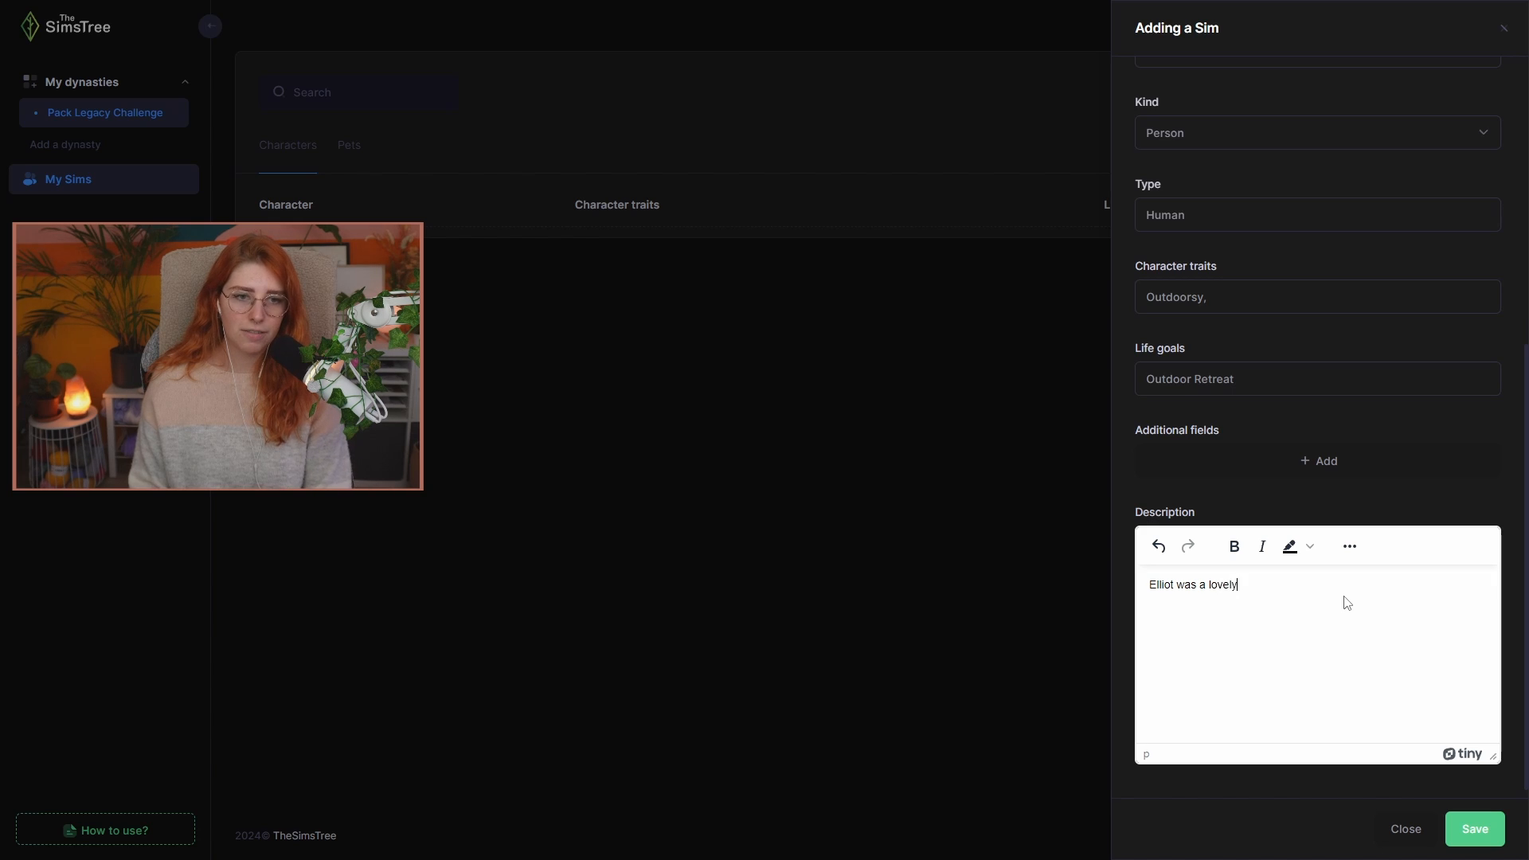
pyautogui.write(' person')
pyautogui.click(1474, 828)
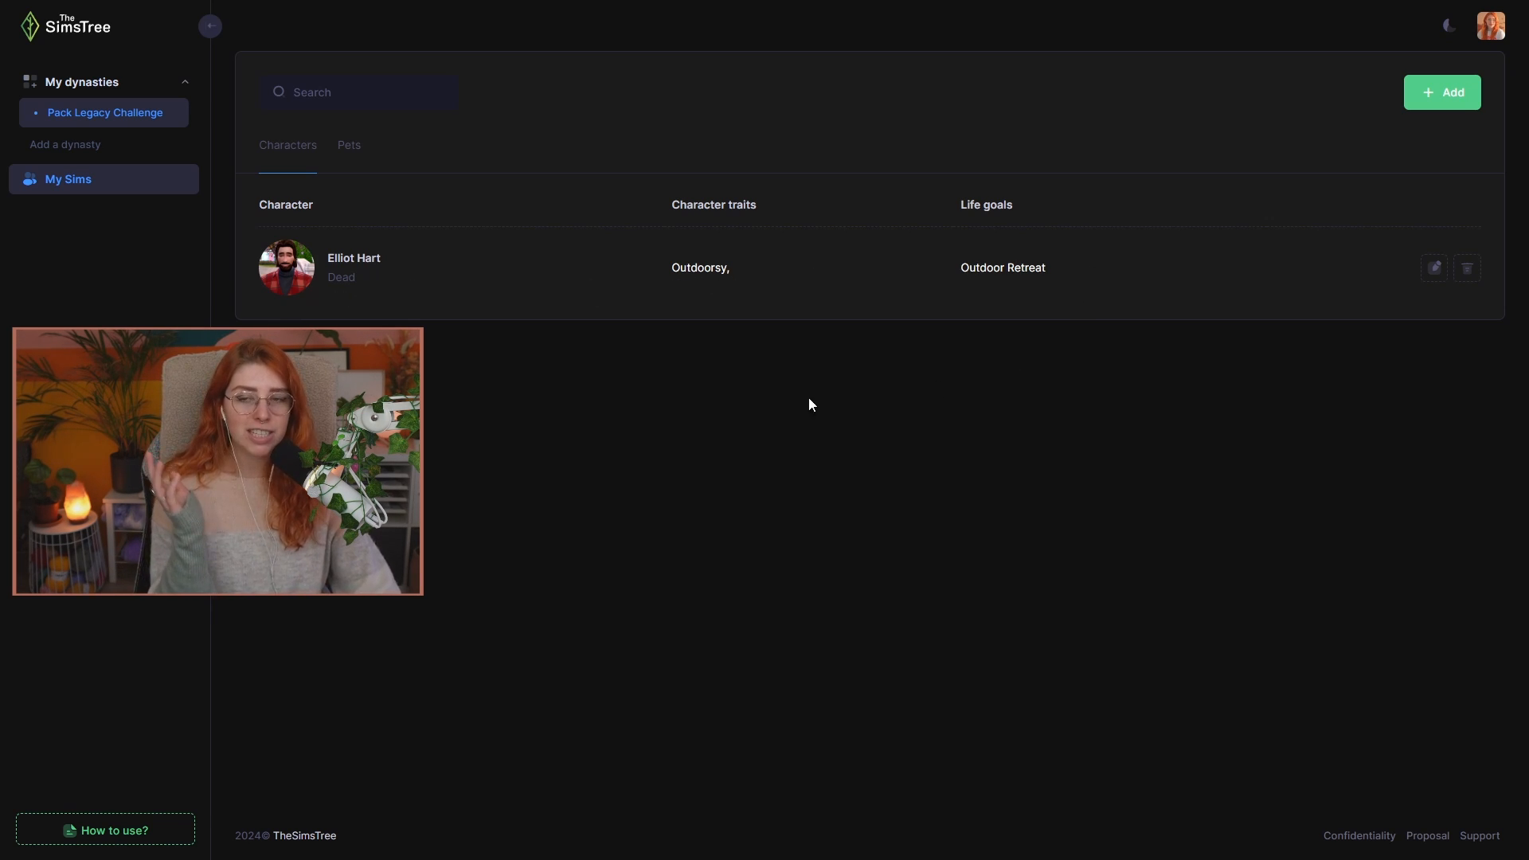
# - Add the clipboard photo of the toddler with toy blocks to the gallery on the saved Sim's card, uncropped
pyautogui.click(349, 275)
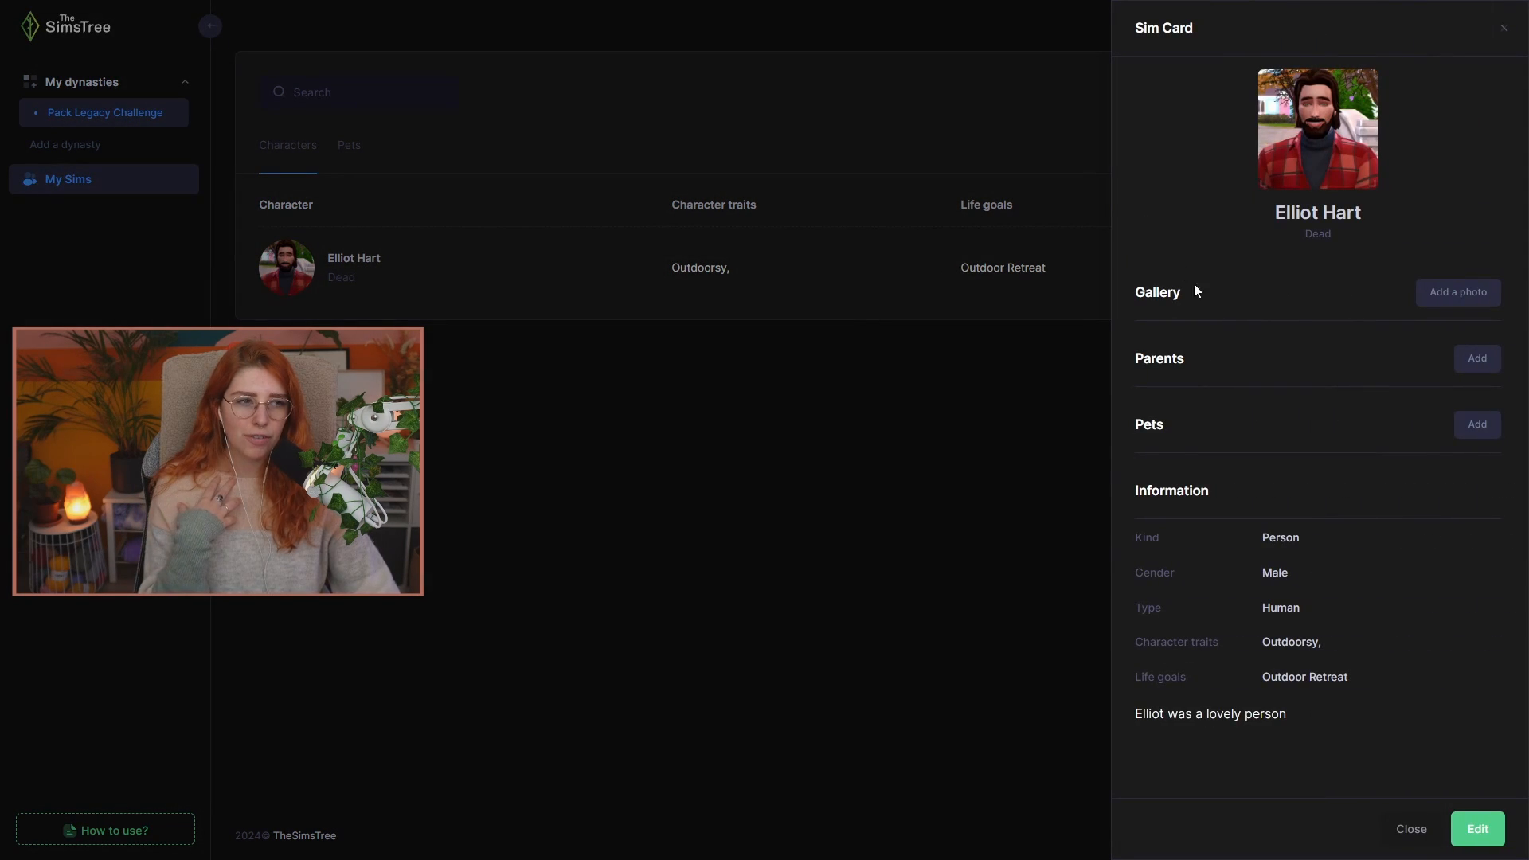
pyautogui.click(882, 242)
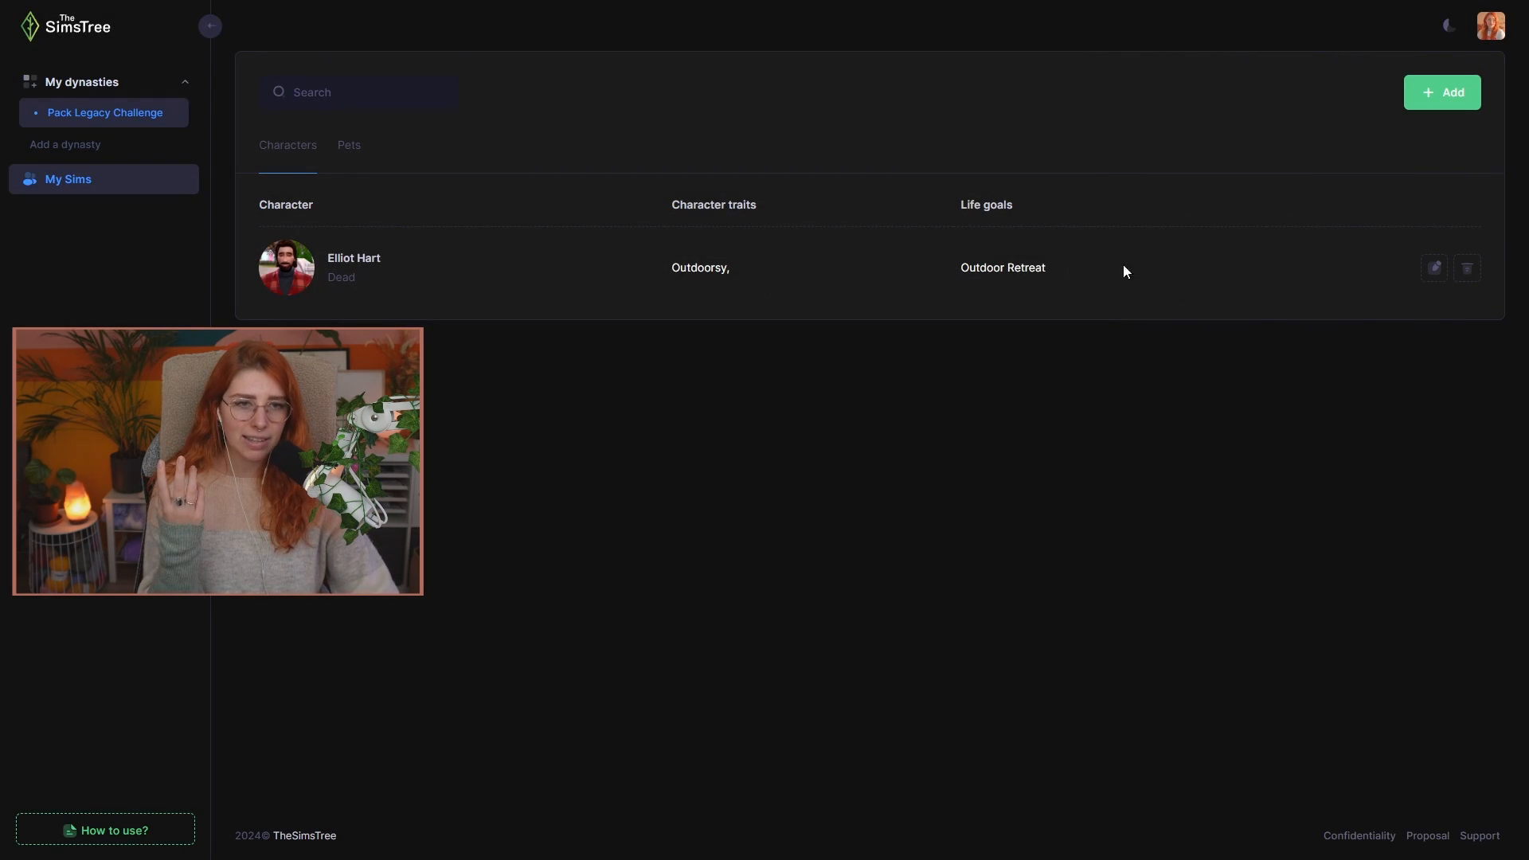
pyautogui.click(308, 285)
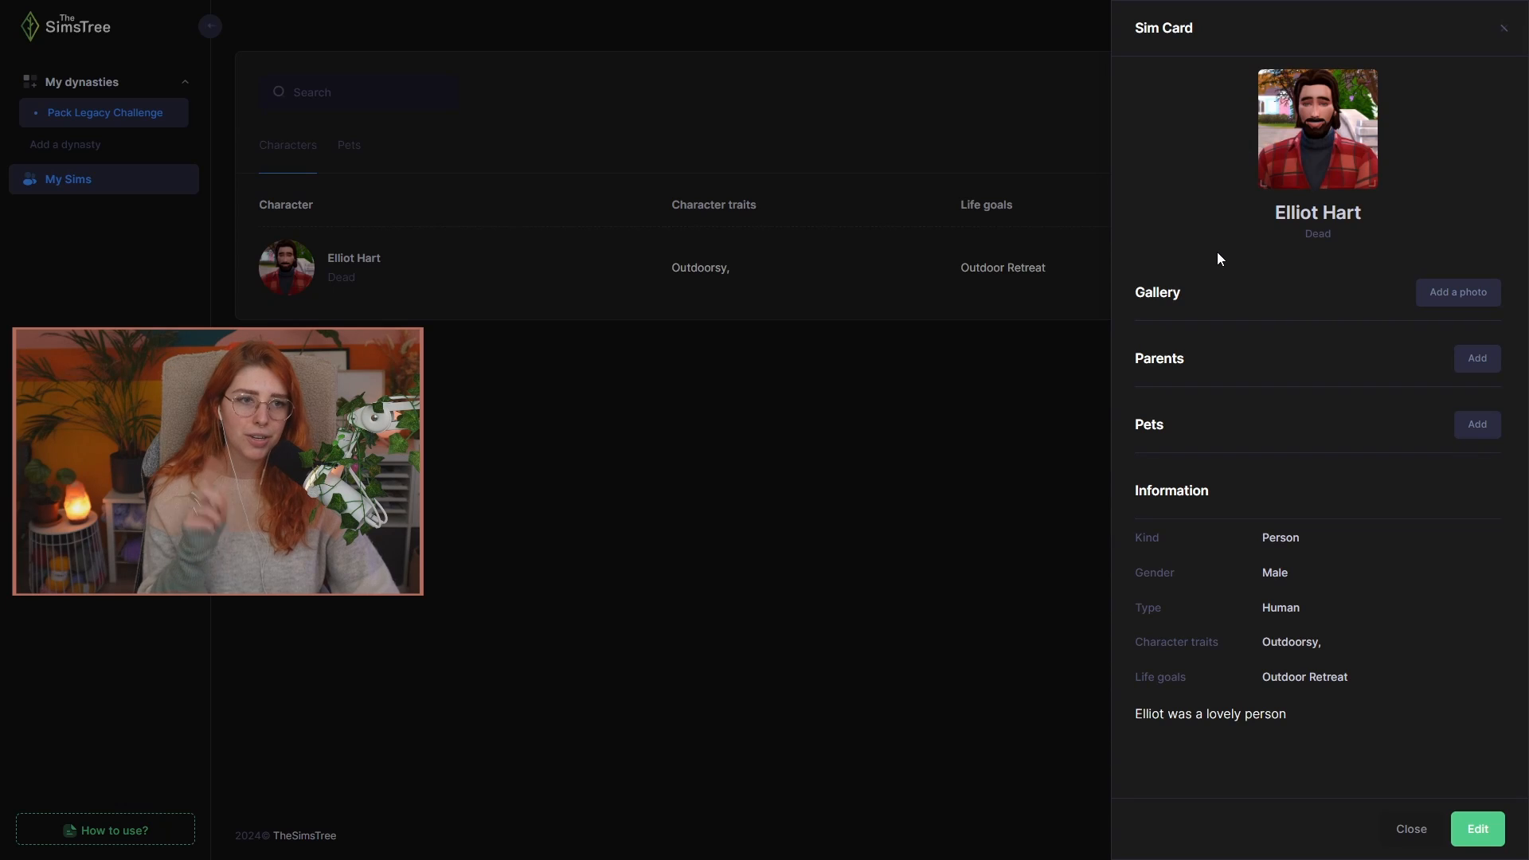
pyautogui.click(1456, 299)
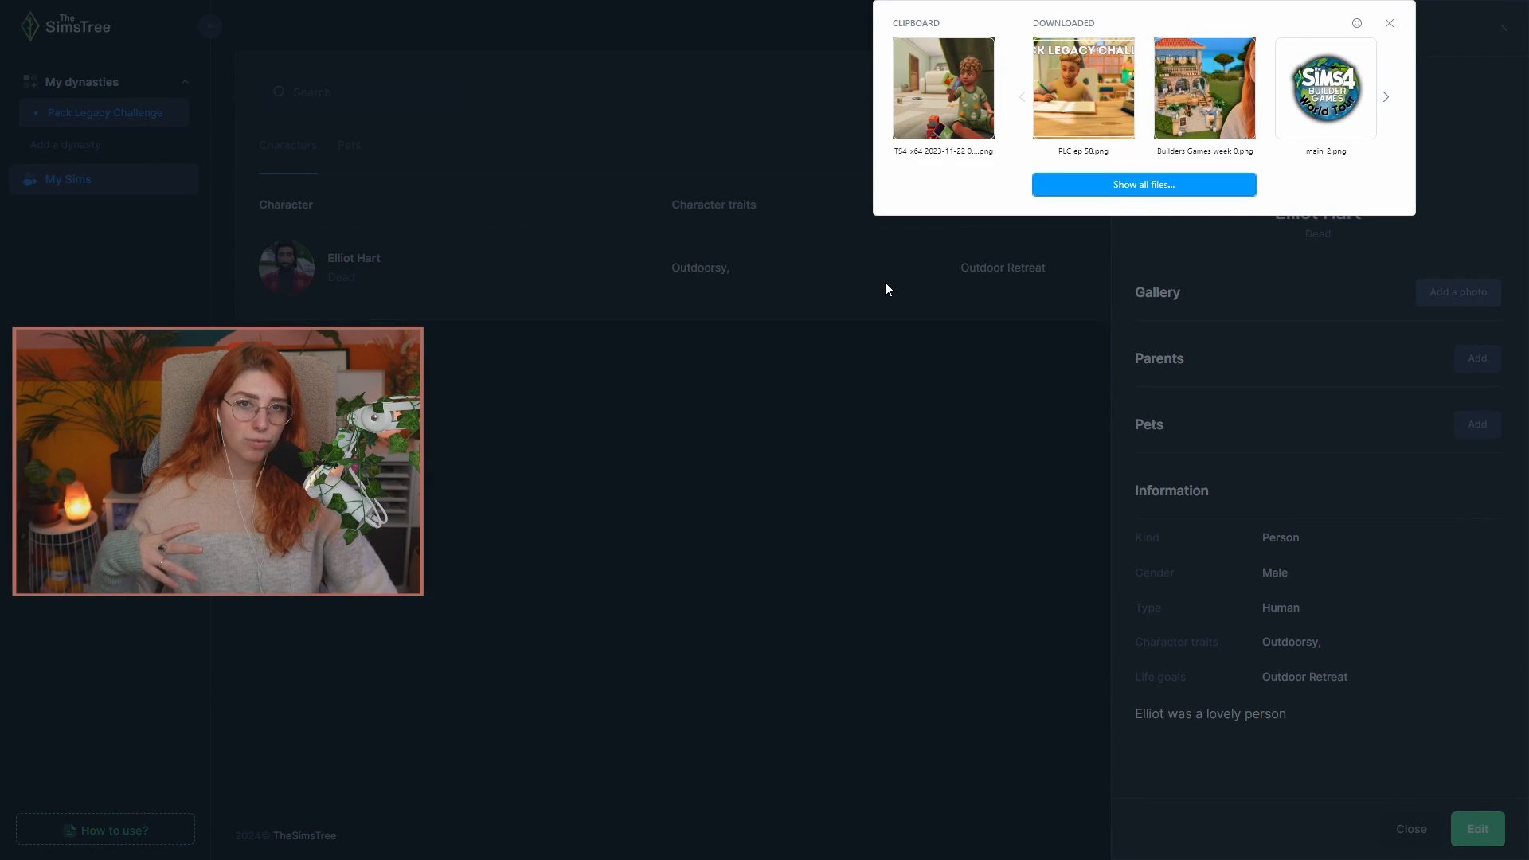
pyautogui.click(940, 112)
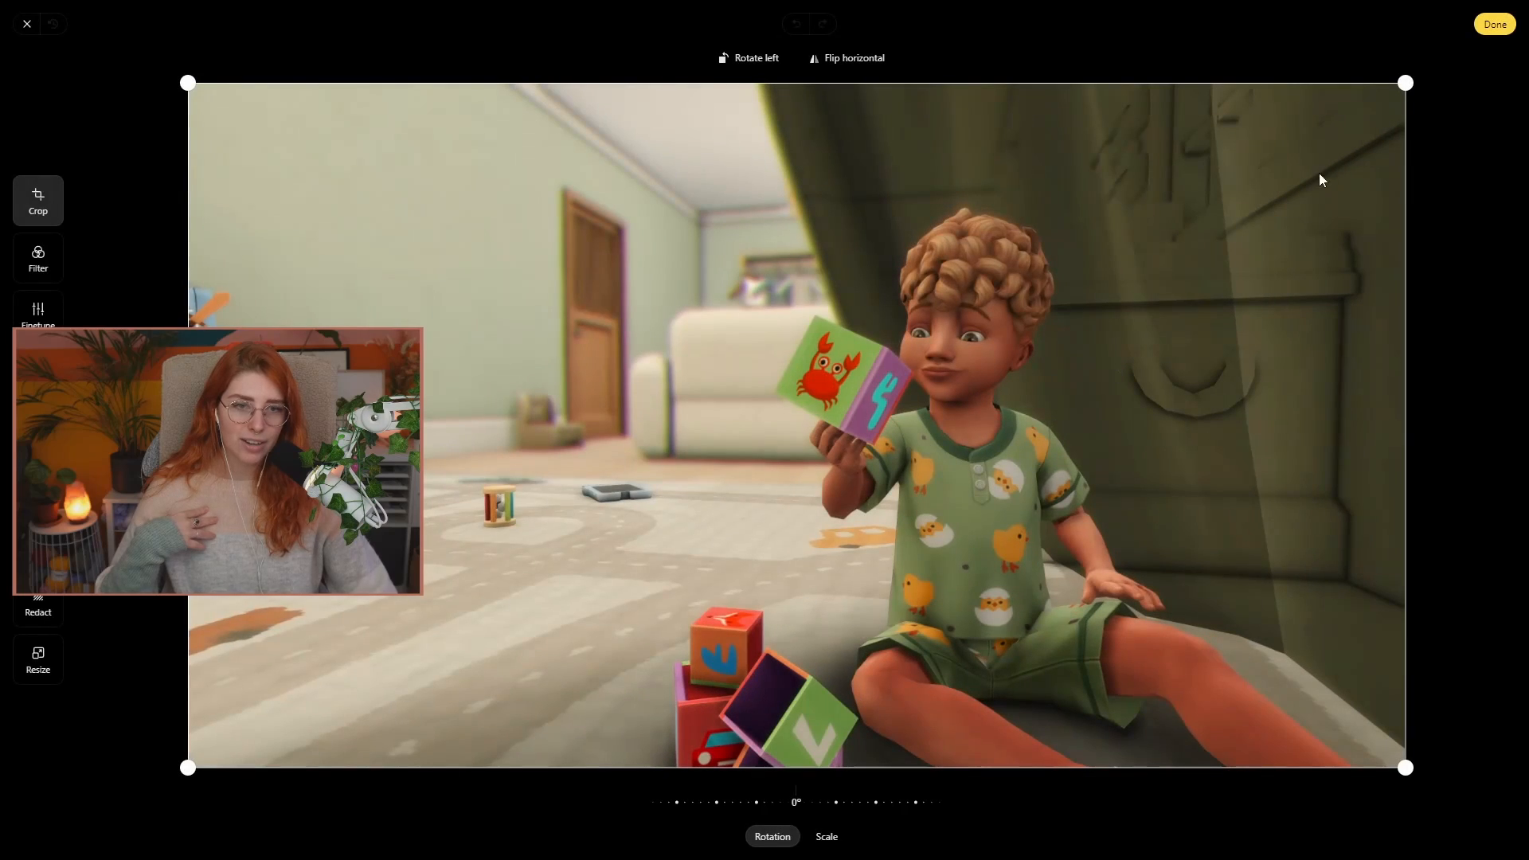
pyautogui.click(1495, 24)
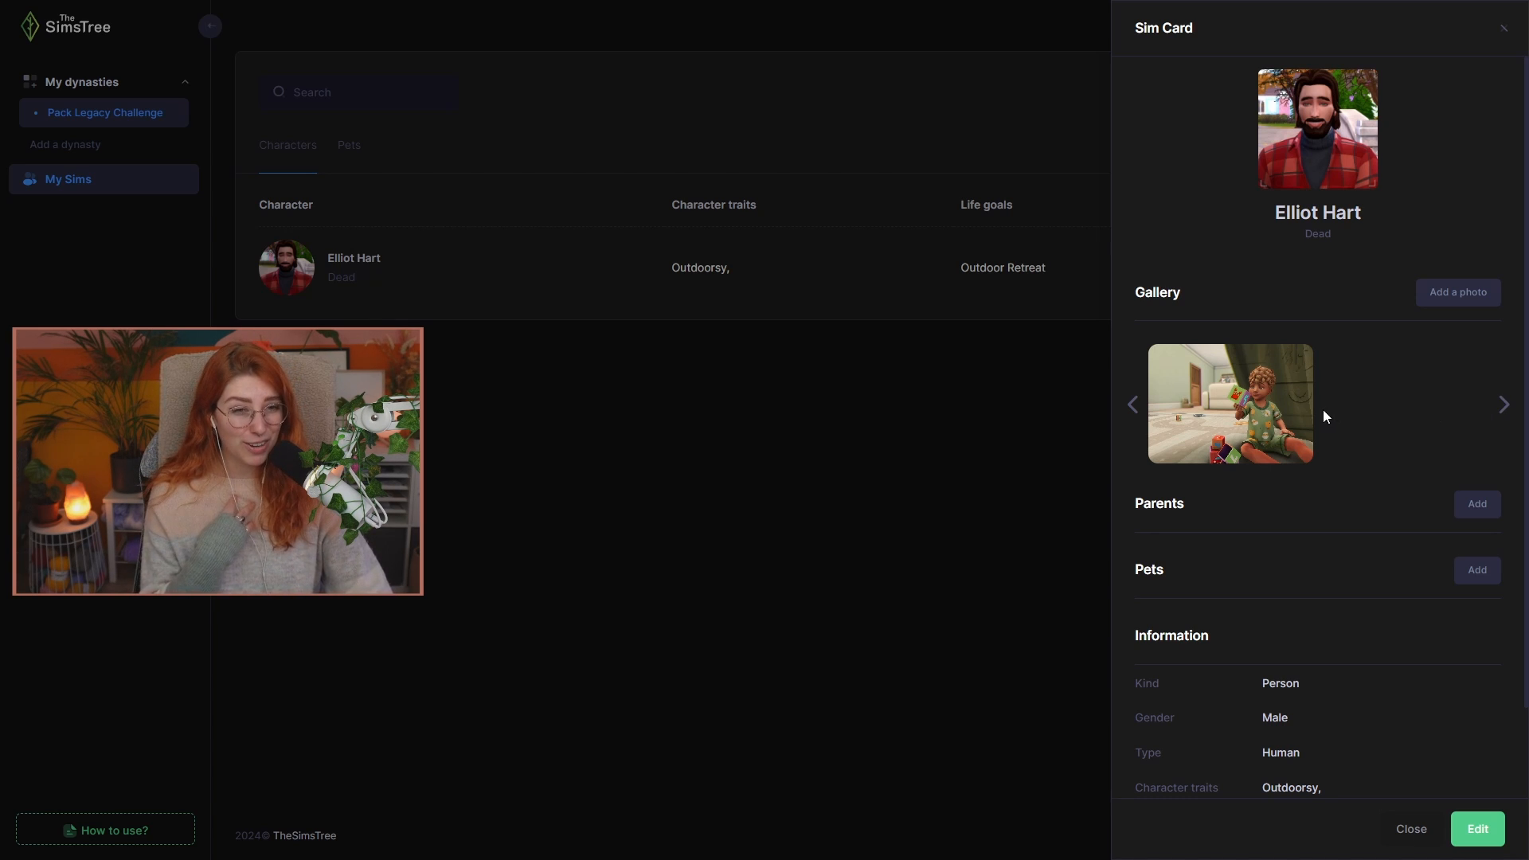
# - Delete the toddler photo from the Sim's gallery and close the Sim card
pyautogui.moveTo(1296, 400)
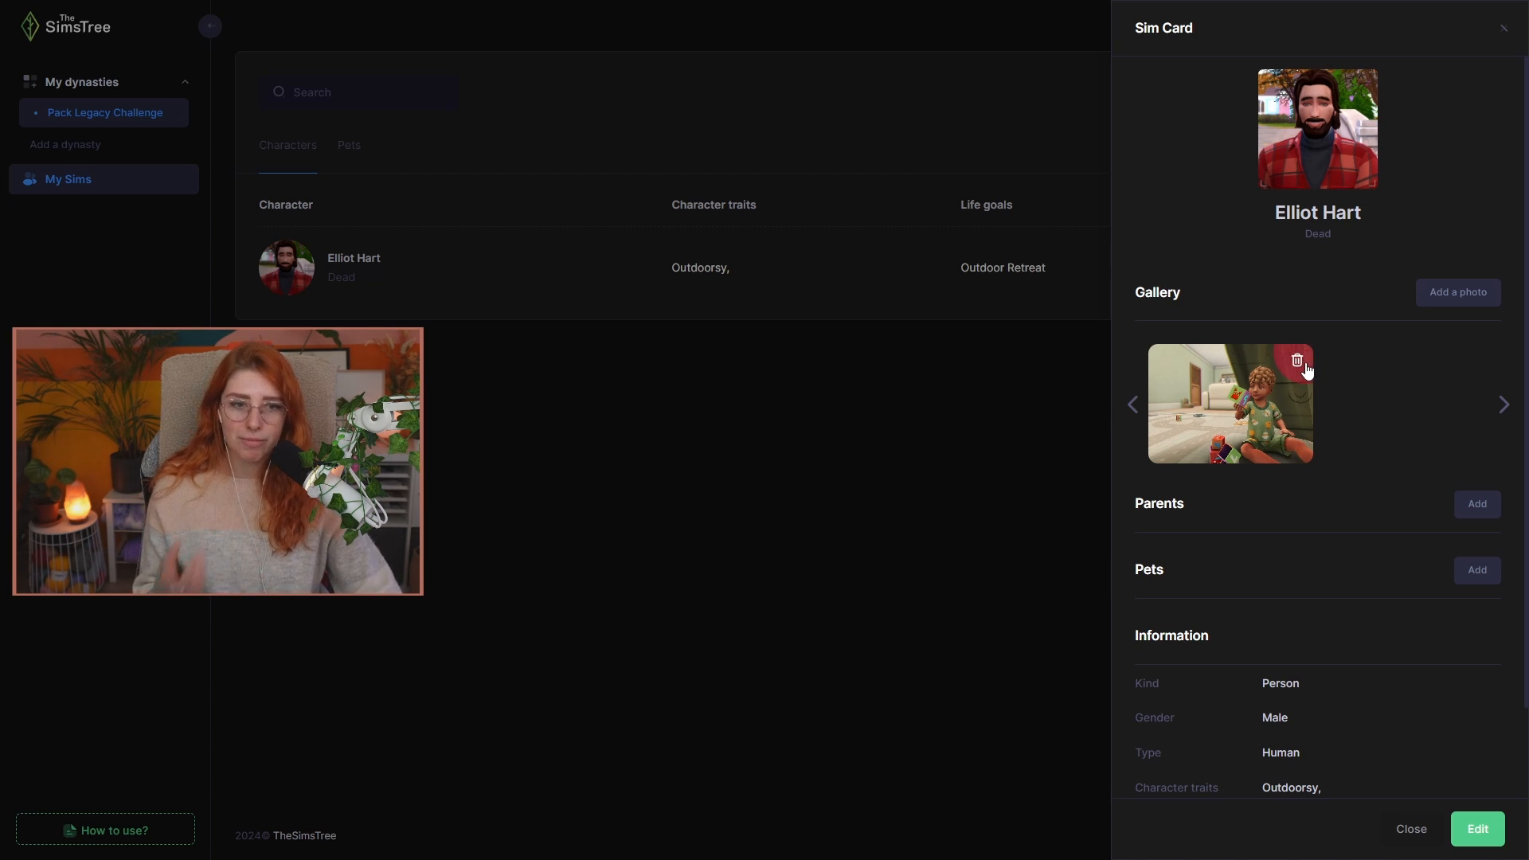
pyautogui.click(1297, 365)
pyautogui.click(727, 488)
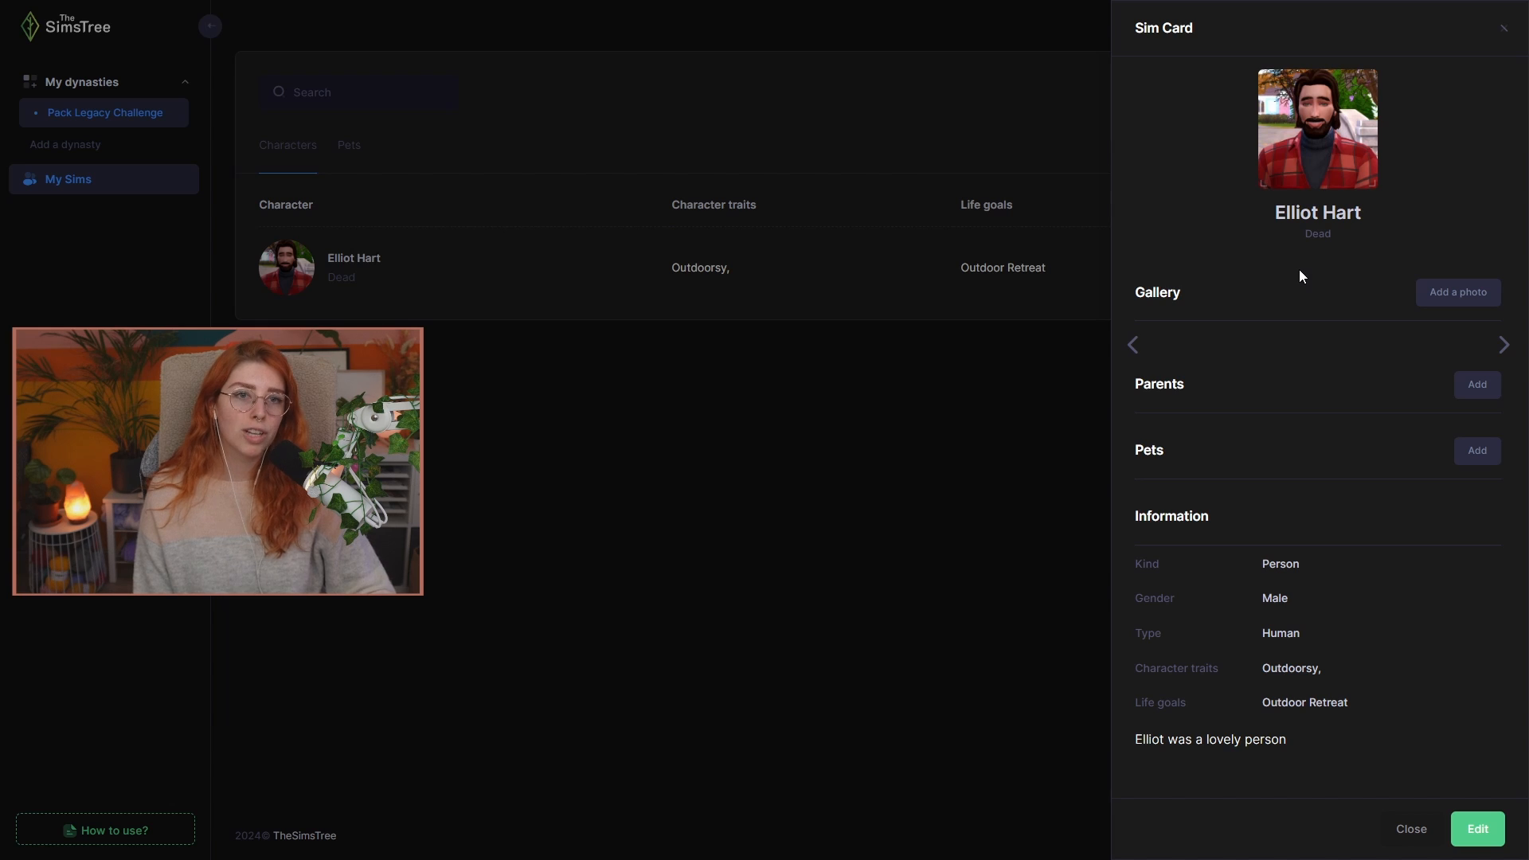
pyautogui.click(1504, 31)
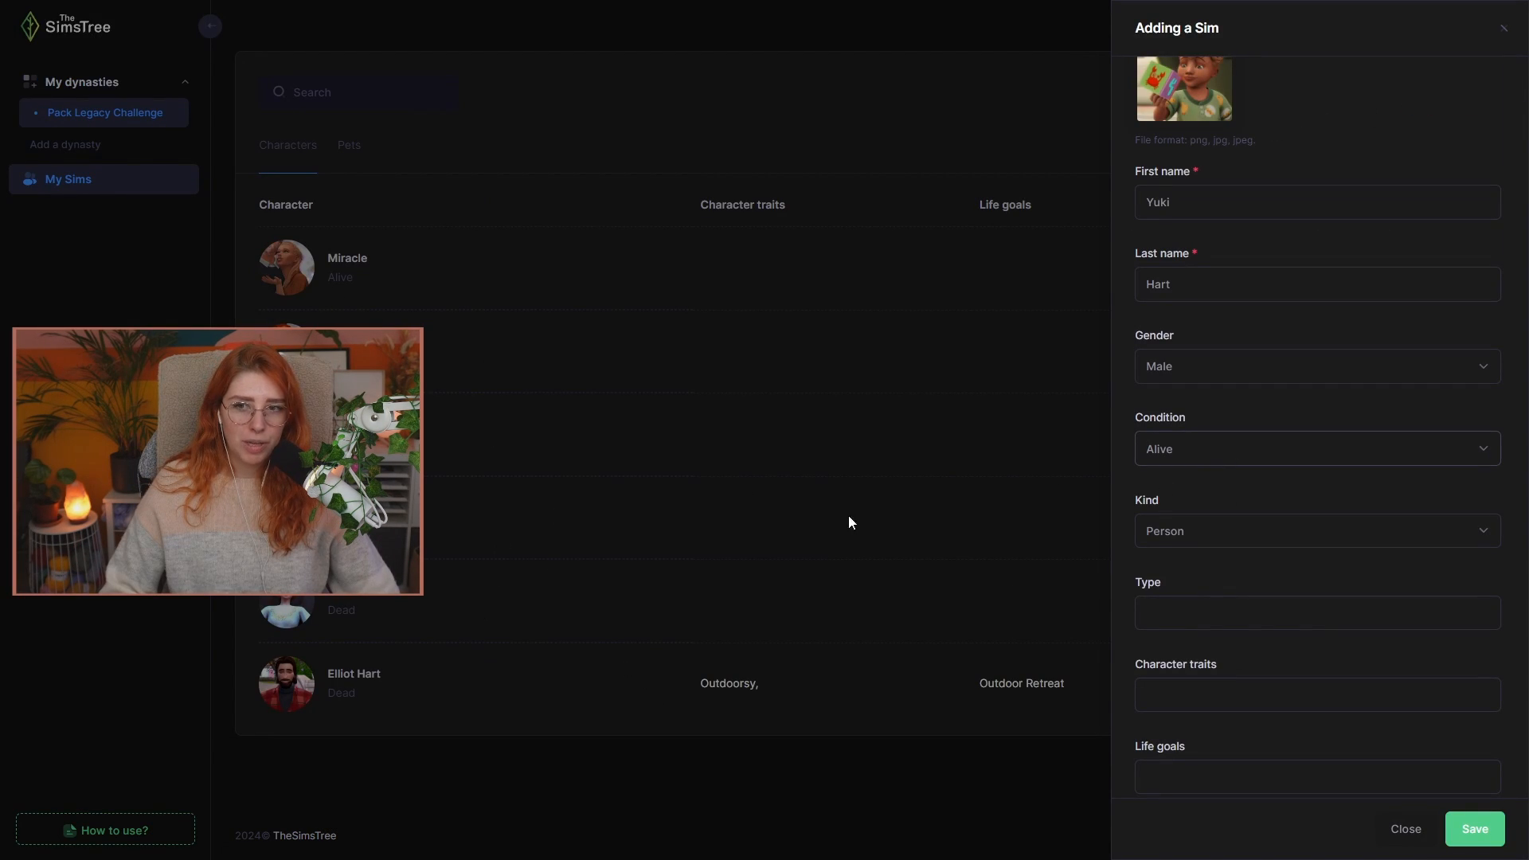
# - Review the entered details of the new living male toddler Sim and save the Sim
pyautogui.scroll(2, 1393, 375)
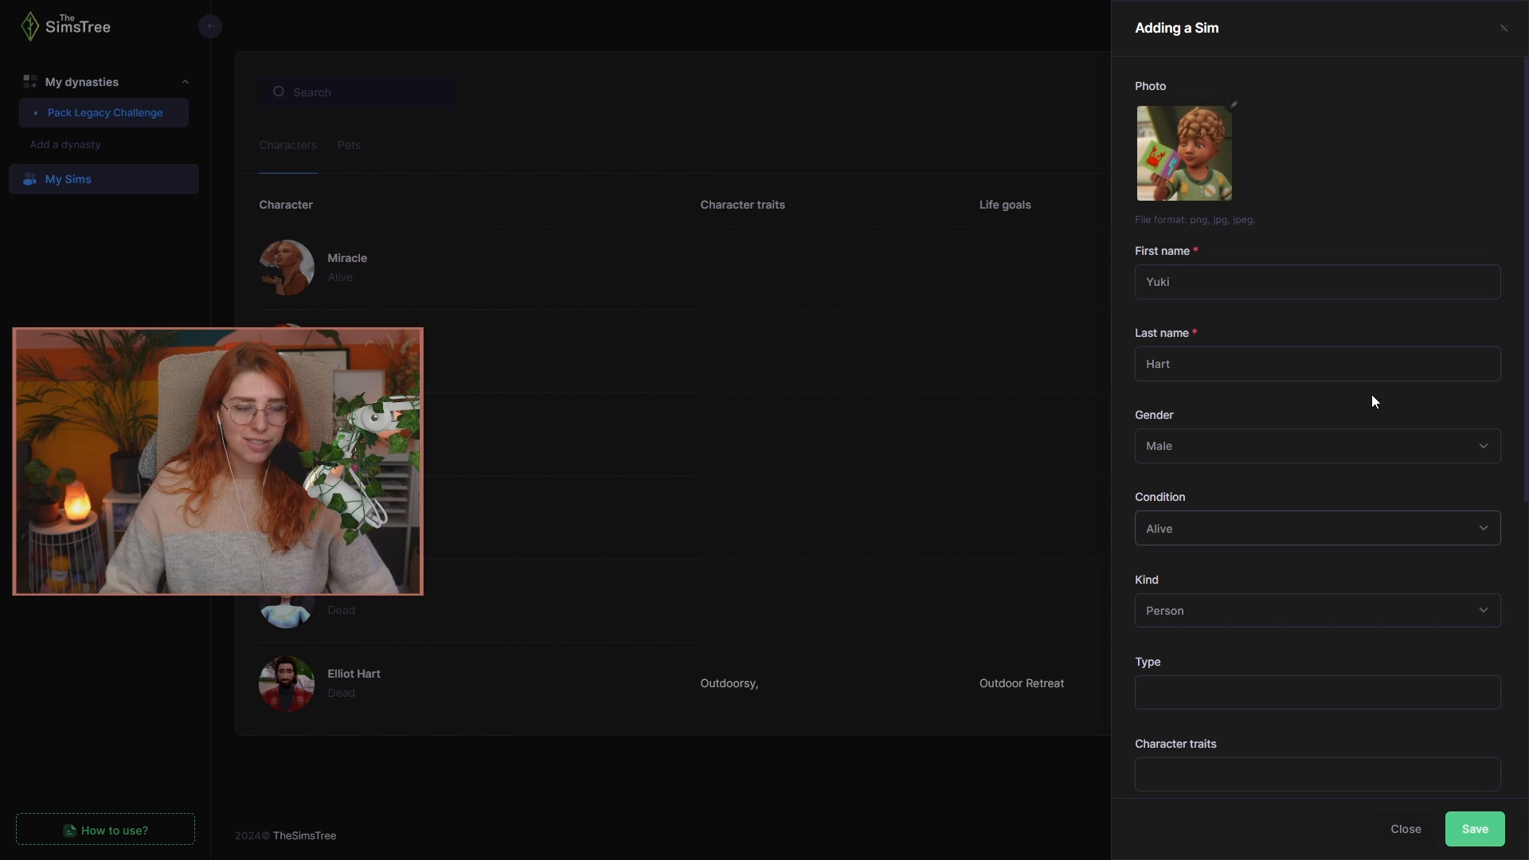
pyautogui.scroll(-3, 1371, 395)
pyautogui.scroll(3, 1288, 250)
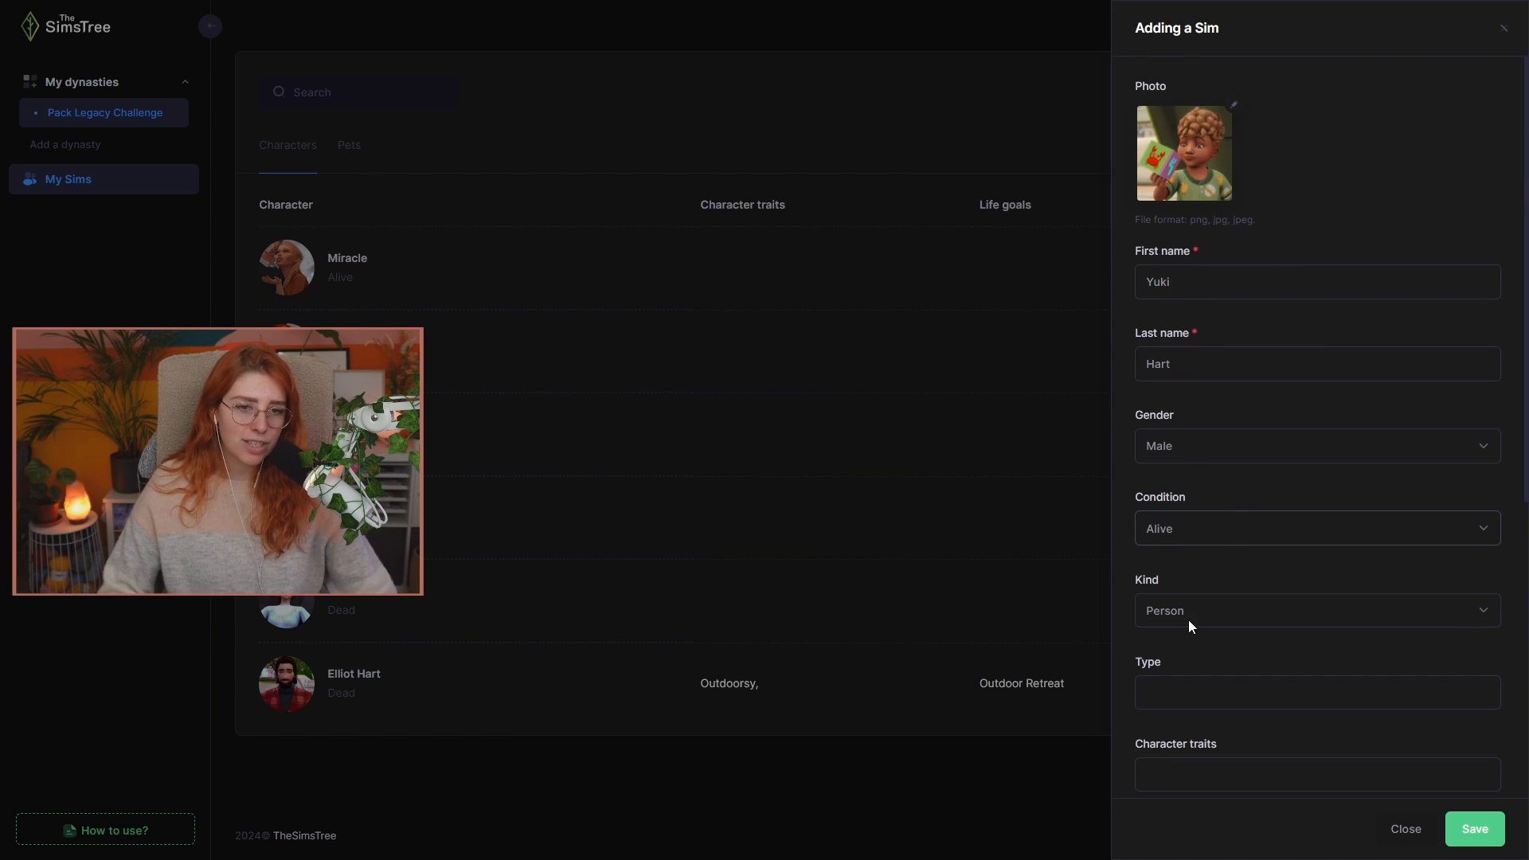
pyautogui.scroll(-3, 1231, 546)
pyautogui.scroll(3, 1231, 546)
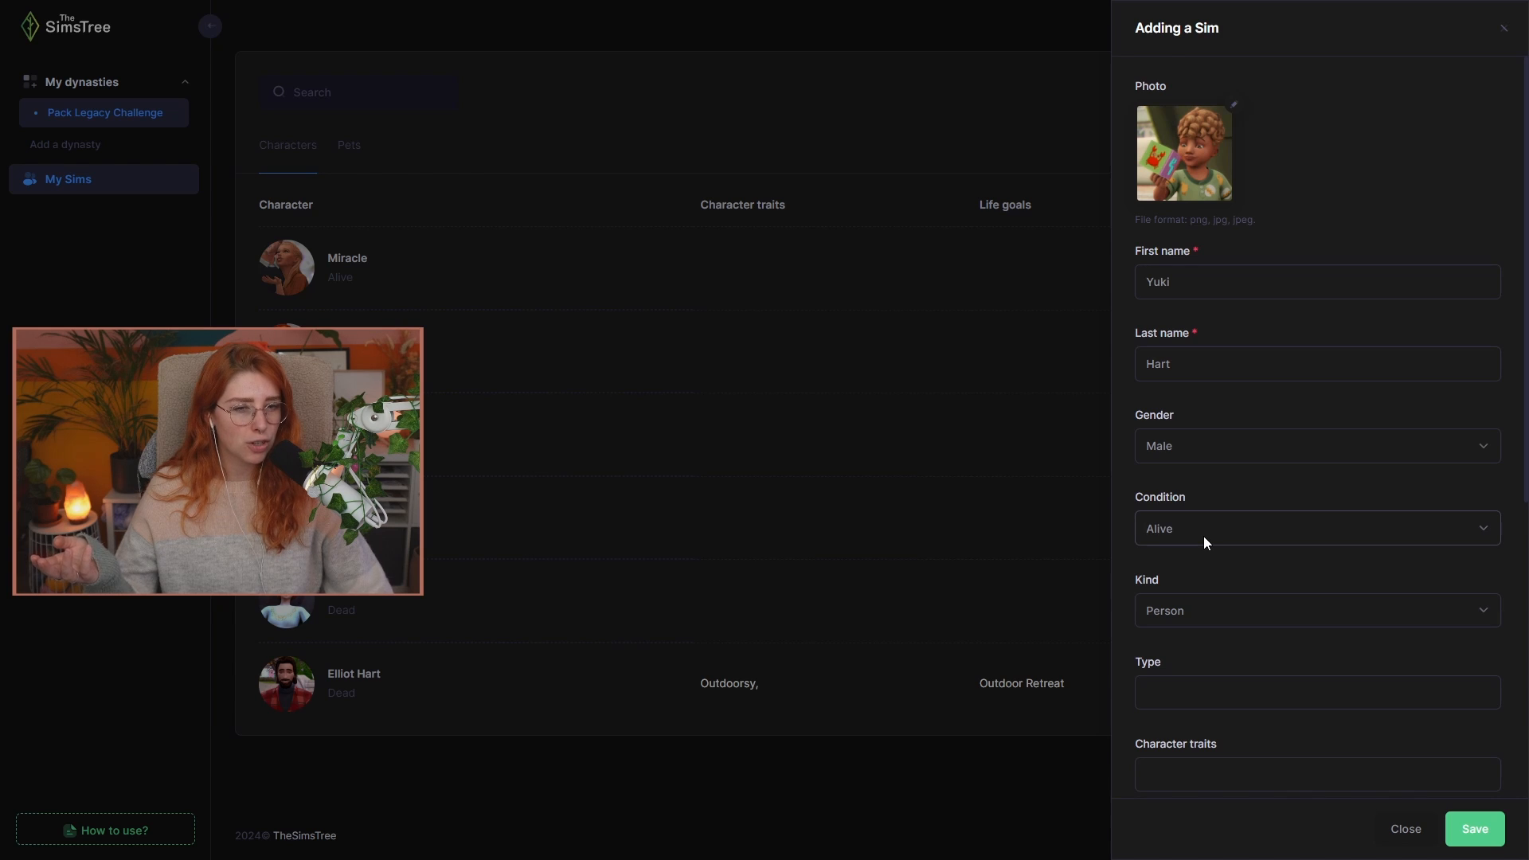
pyautogui.click(1475, 829)
# - Look over the list of added Sims, open the Pack Legacy Challenge dynasty and choose Pixel as the pet
pyautogui.scroll(-1, 631, 511)
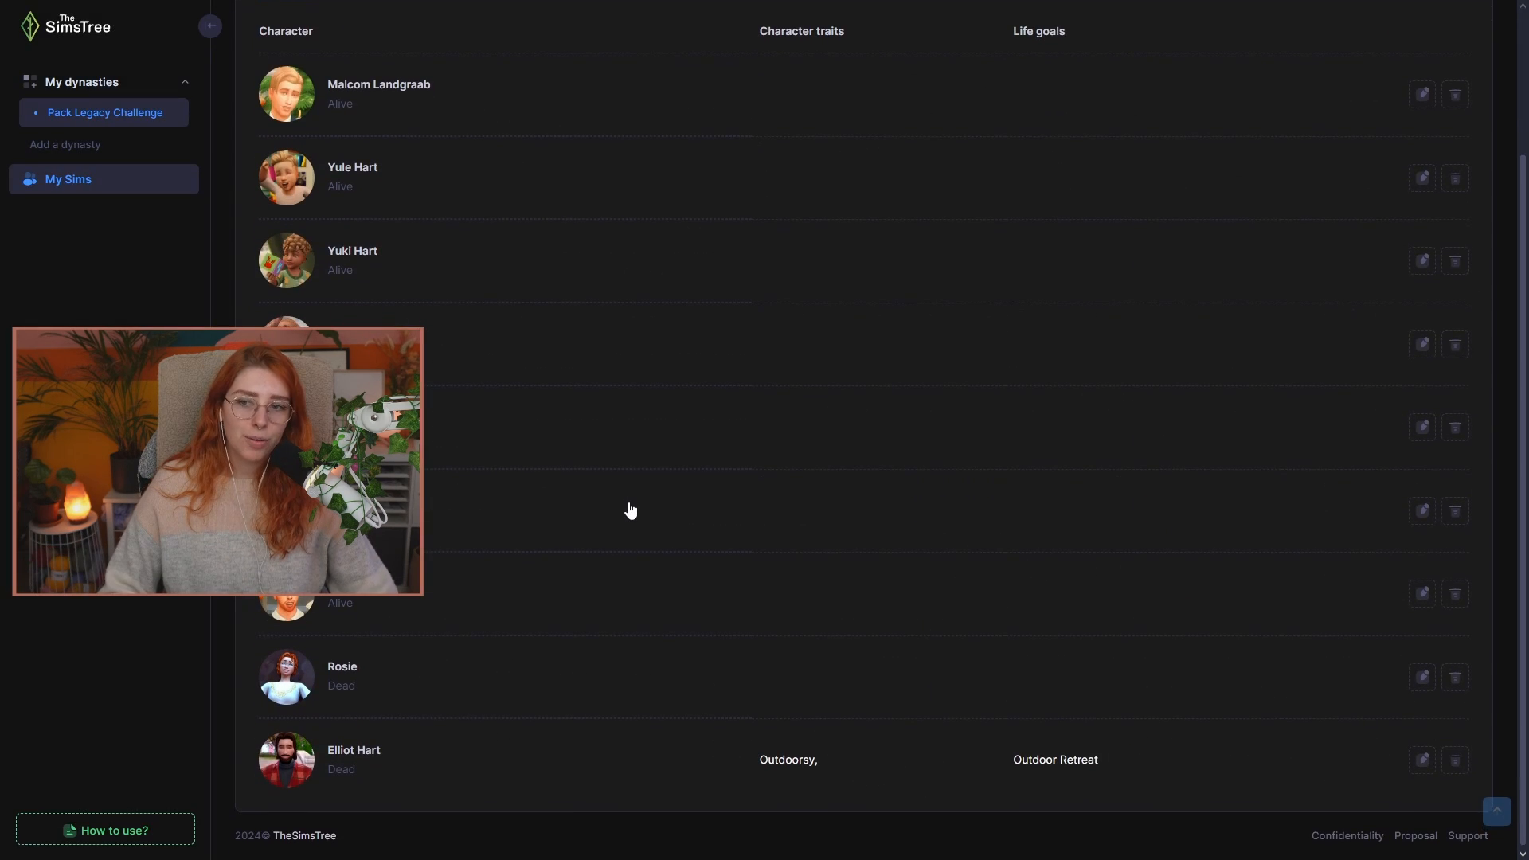
pyautogui.scroll(3, 631, 511)
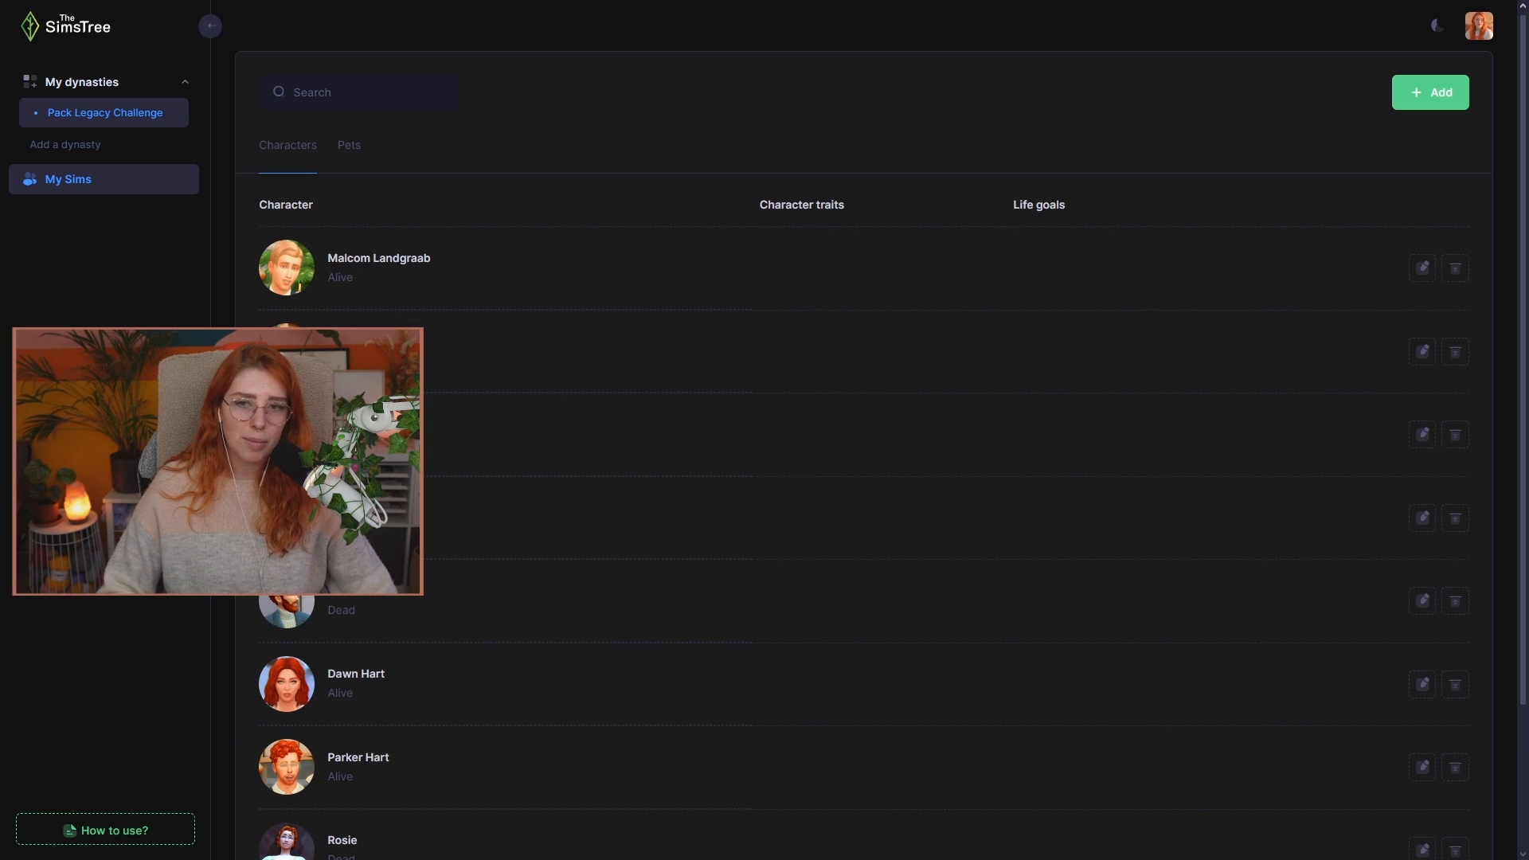
pyautogui.scroll(-1, 358, 666)
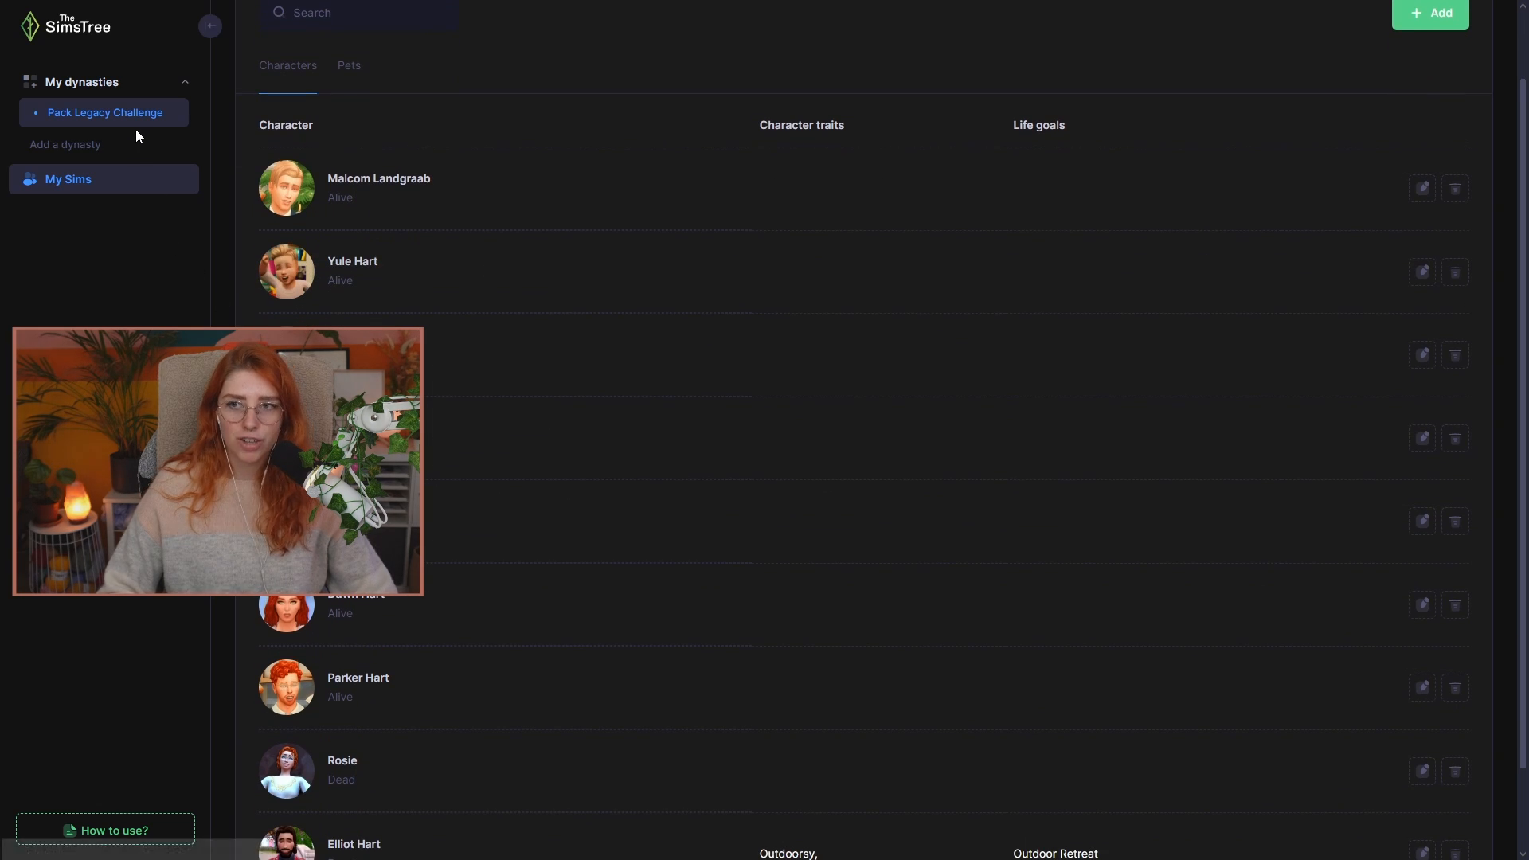
pyautogui.click(107, 109)
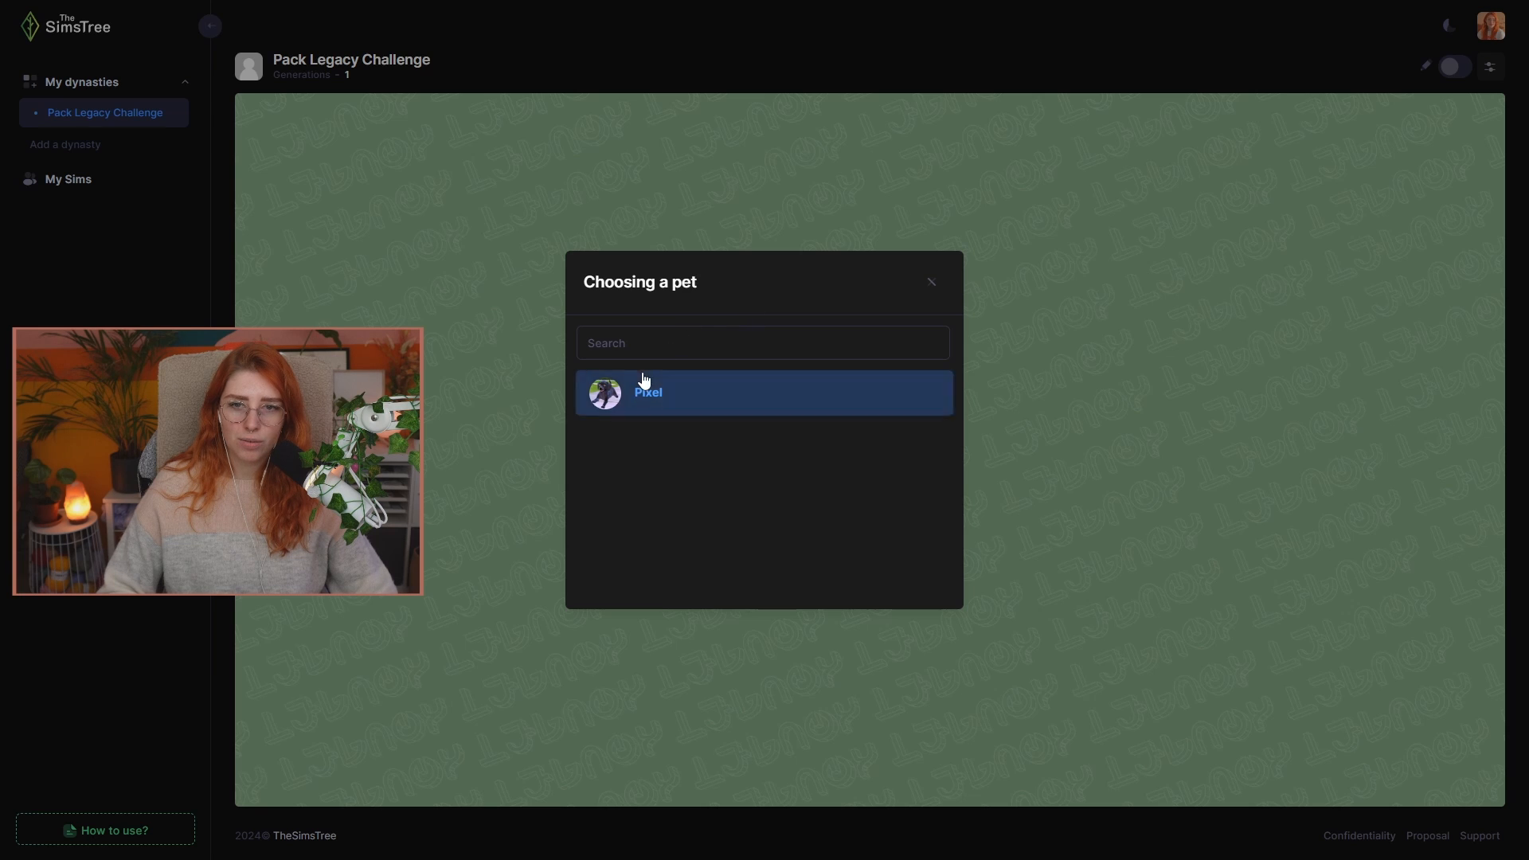
pyautogui.click(654, 401)
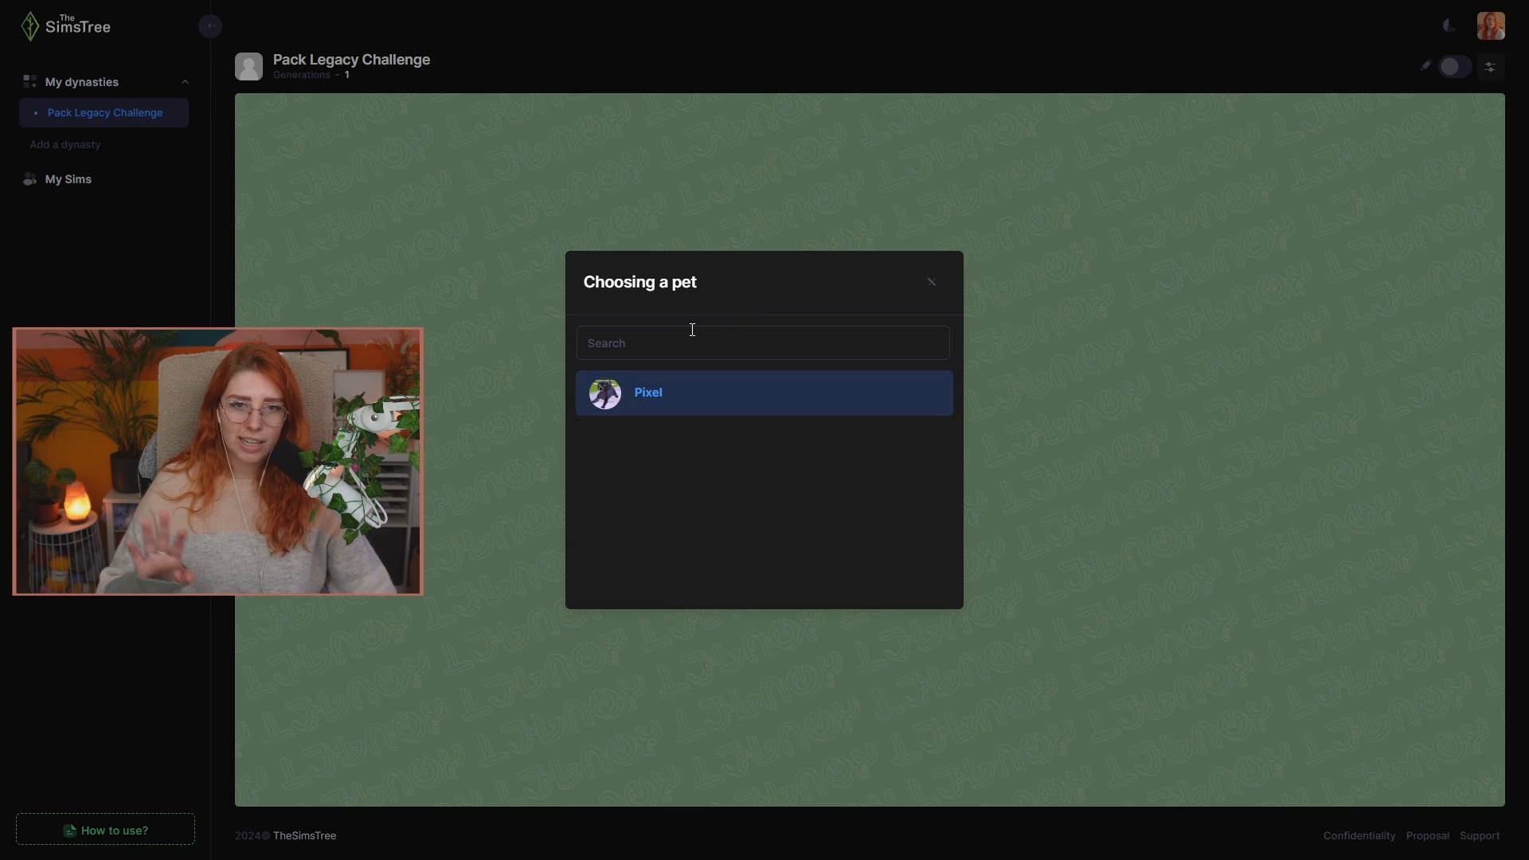
pyautogui.click(705, 398)
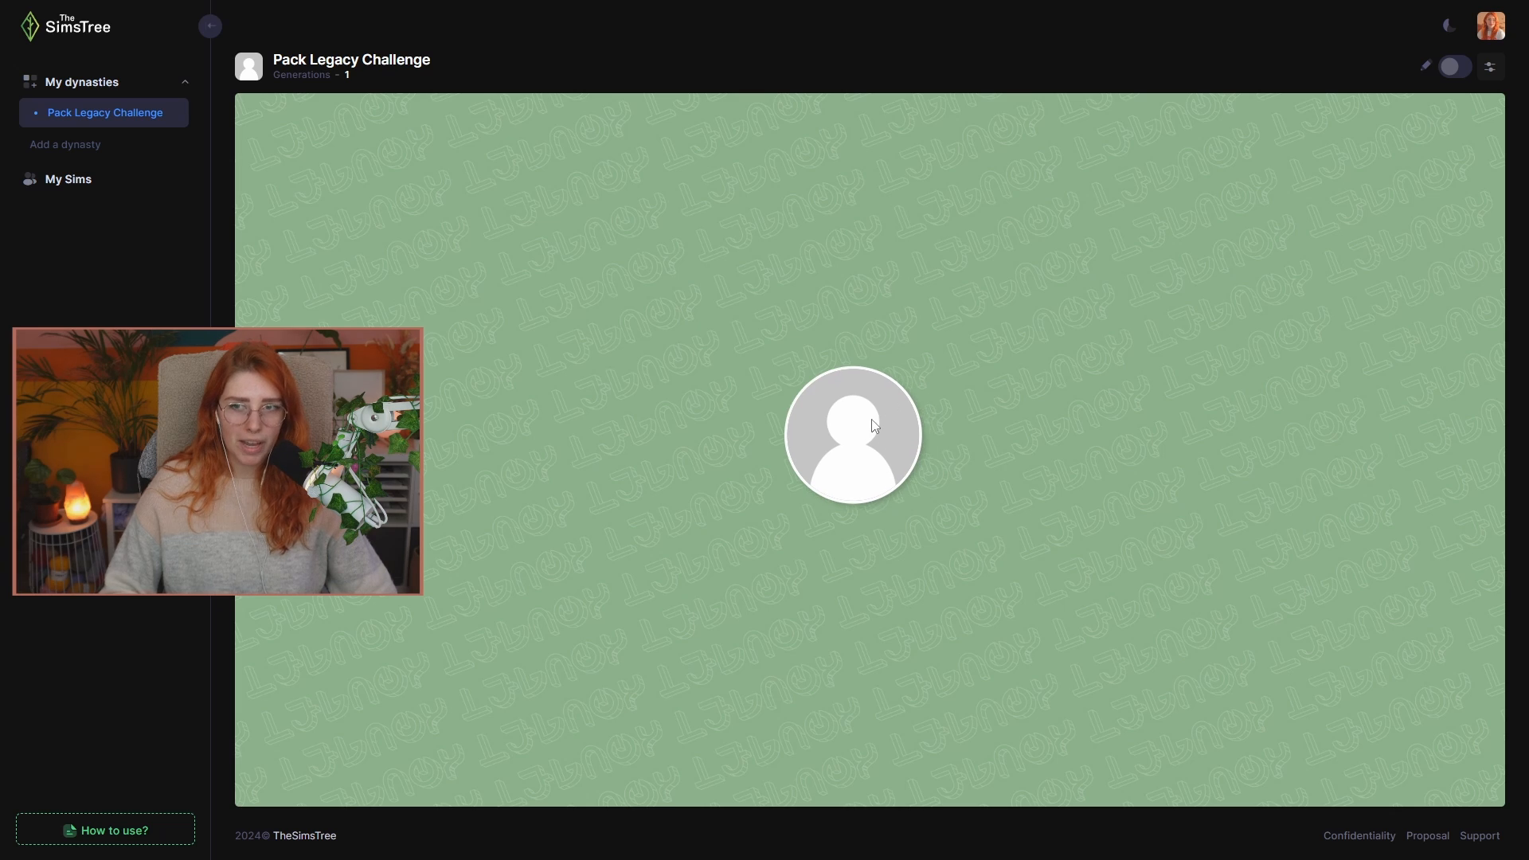
# - Enable editing of the family tree and assign the bearded Sim in the red plaid jacket to the empty node
pyautogui.click(1455, 67)
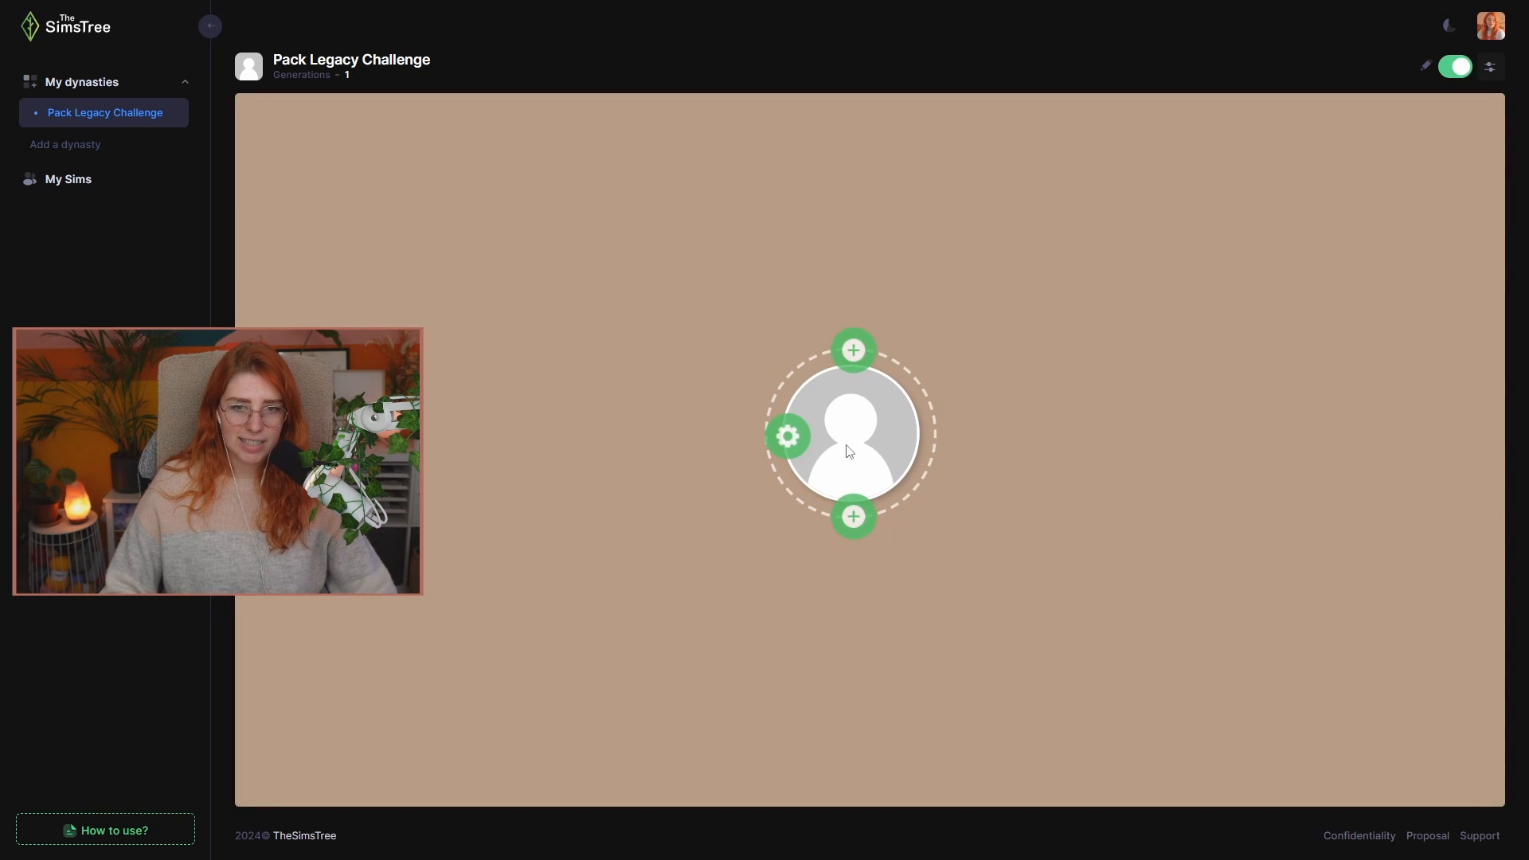
pyautogui.click(789, 443)
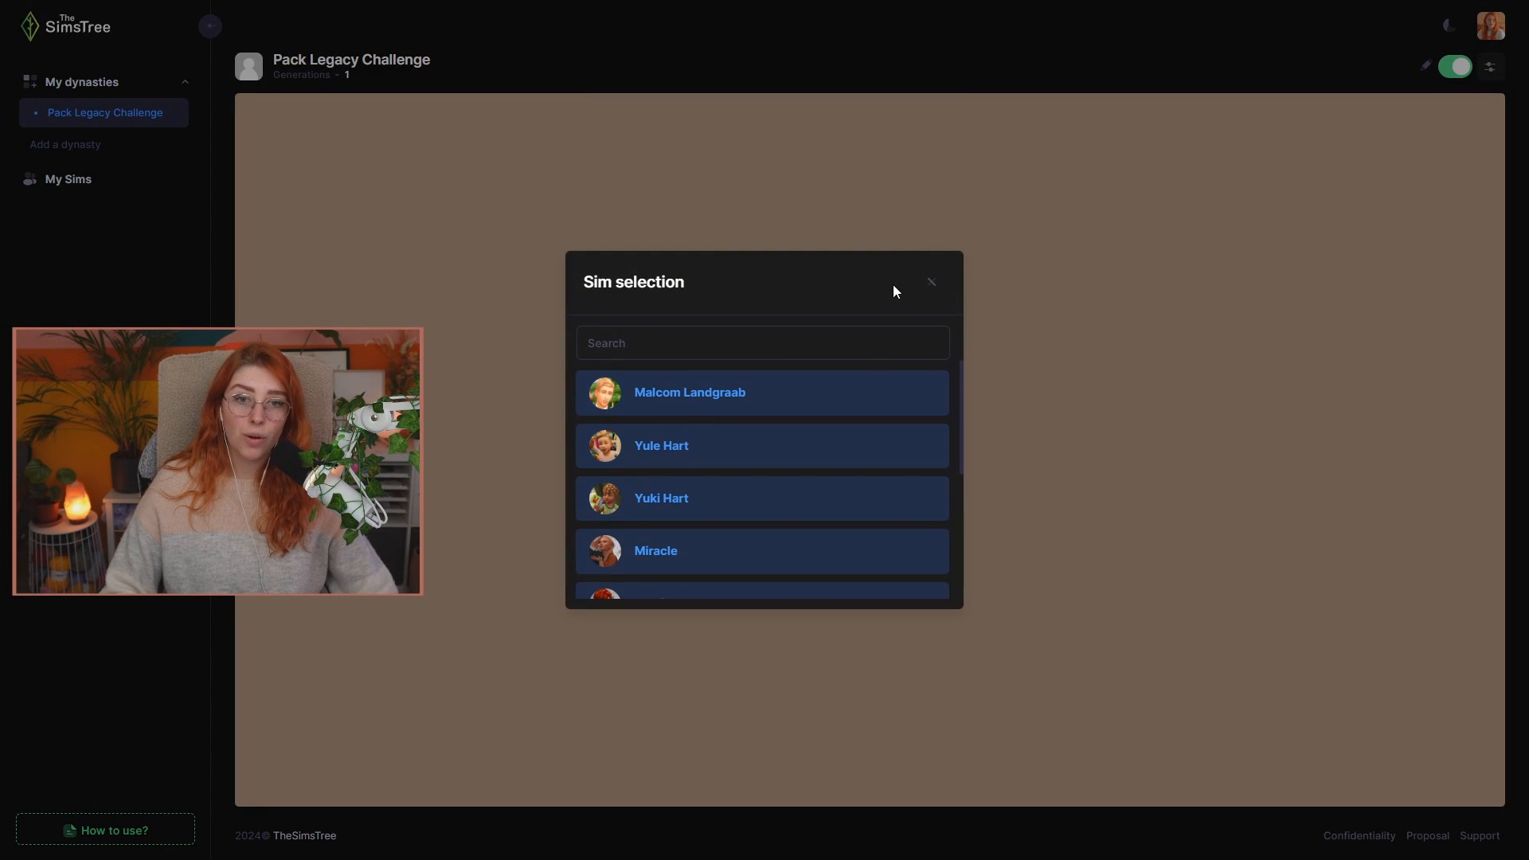
pyautogui.click(931, 281)
pyautogui.click(788, 435)
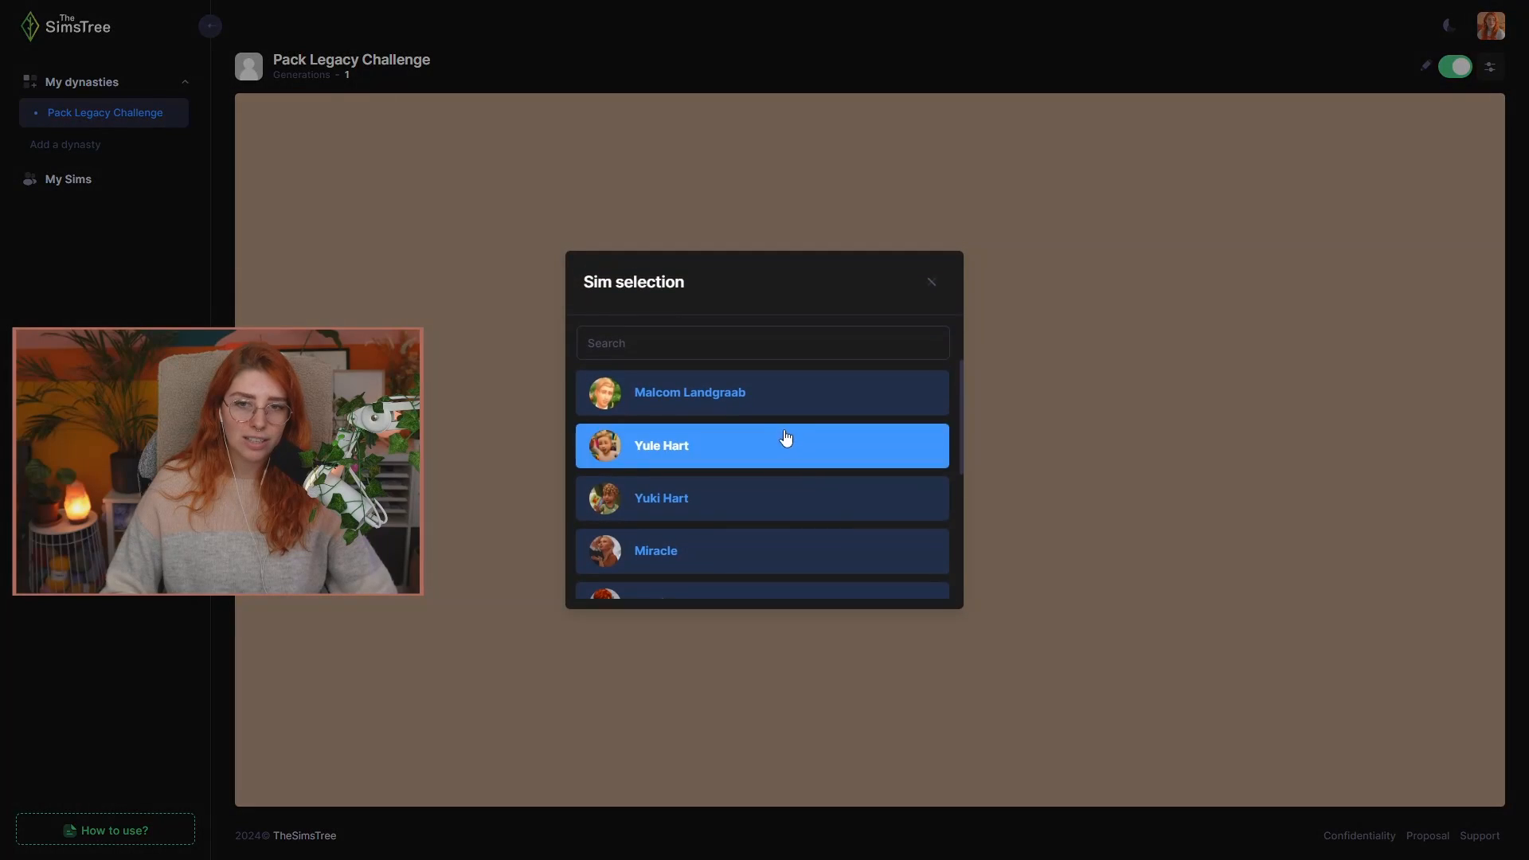
pyautogui.scroll(-5, 765, 493)
pyautogui.click(748, 557)
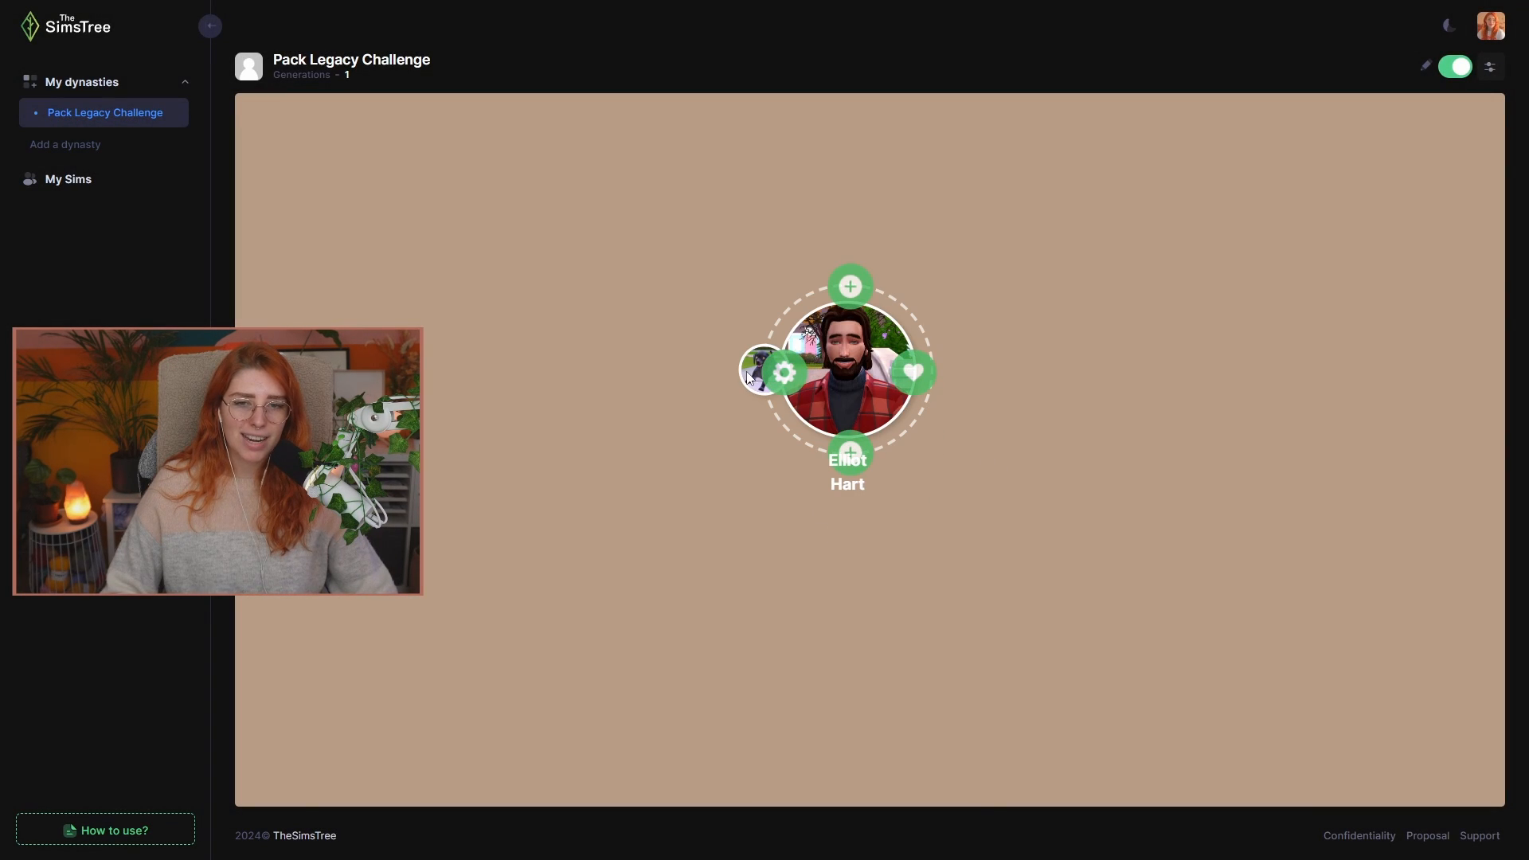
# - Add the red-bearded Sim in the blue jacket as Spouse of the founder in the red plaid jacket
pyautogui.moveTo(828, 426)
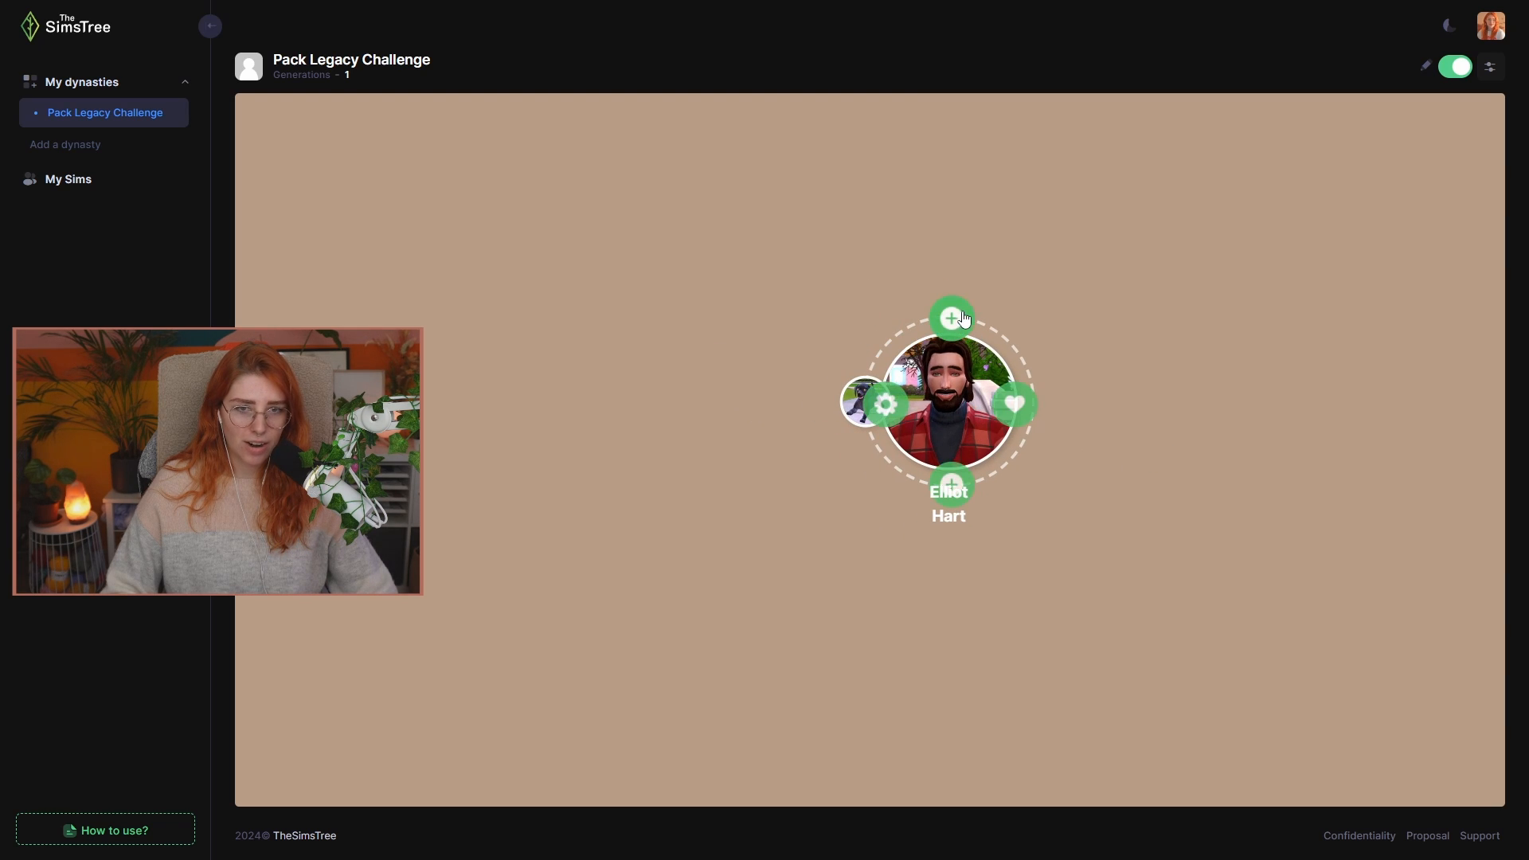
pyautogui.click(1023, 408)
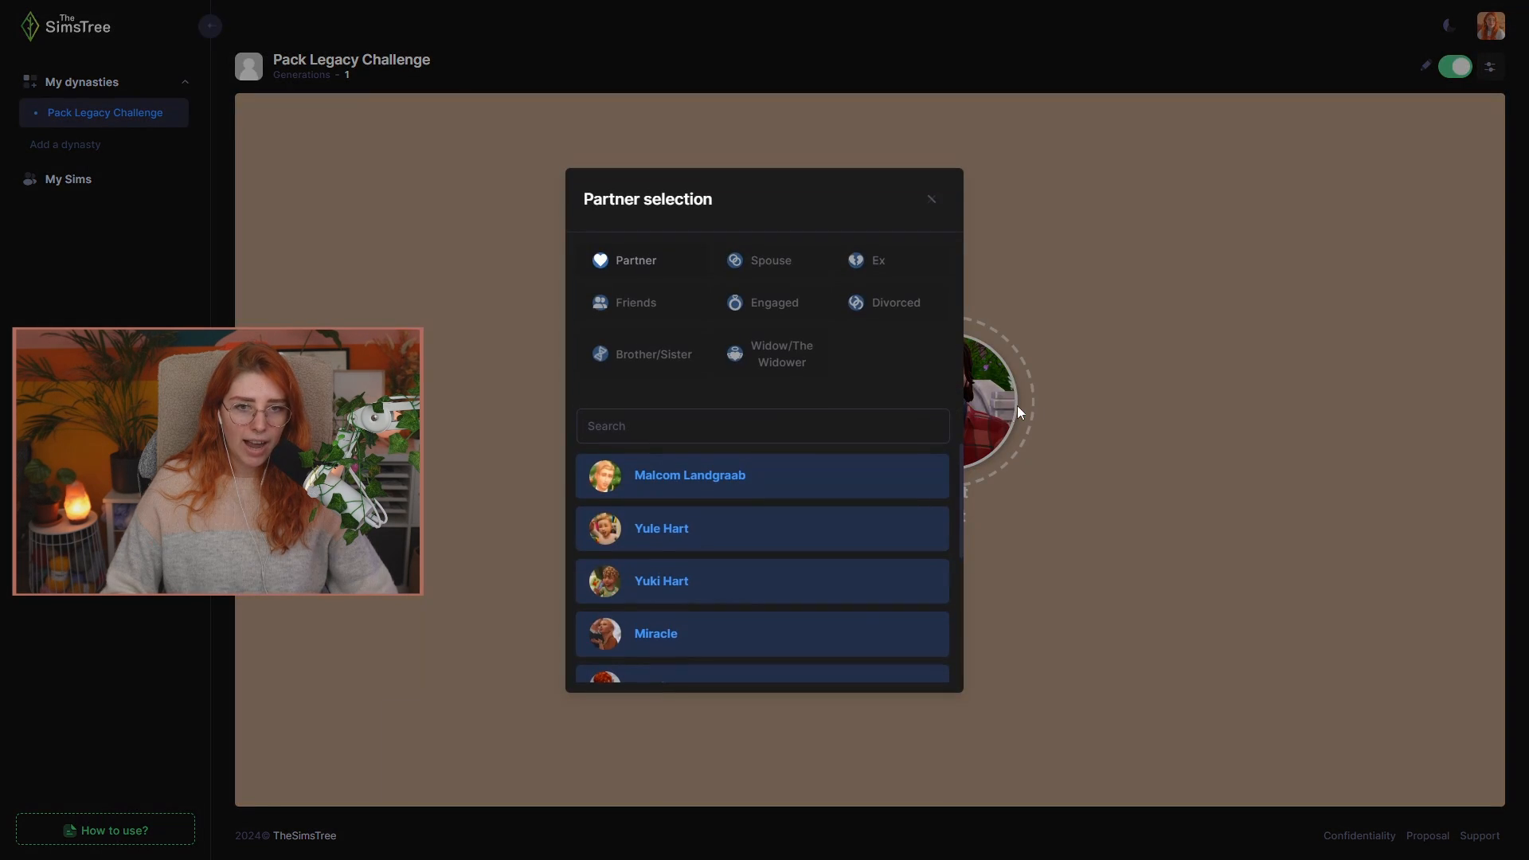
pyautogui.click(749, 260)
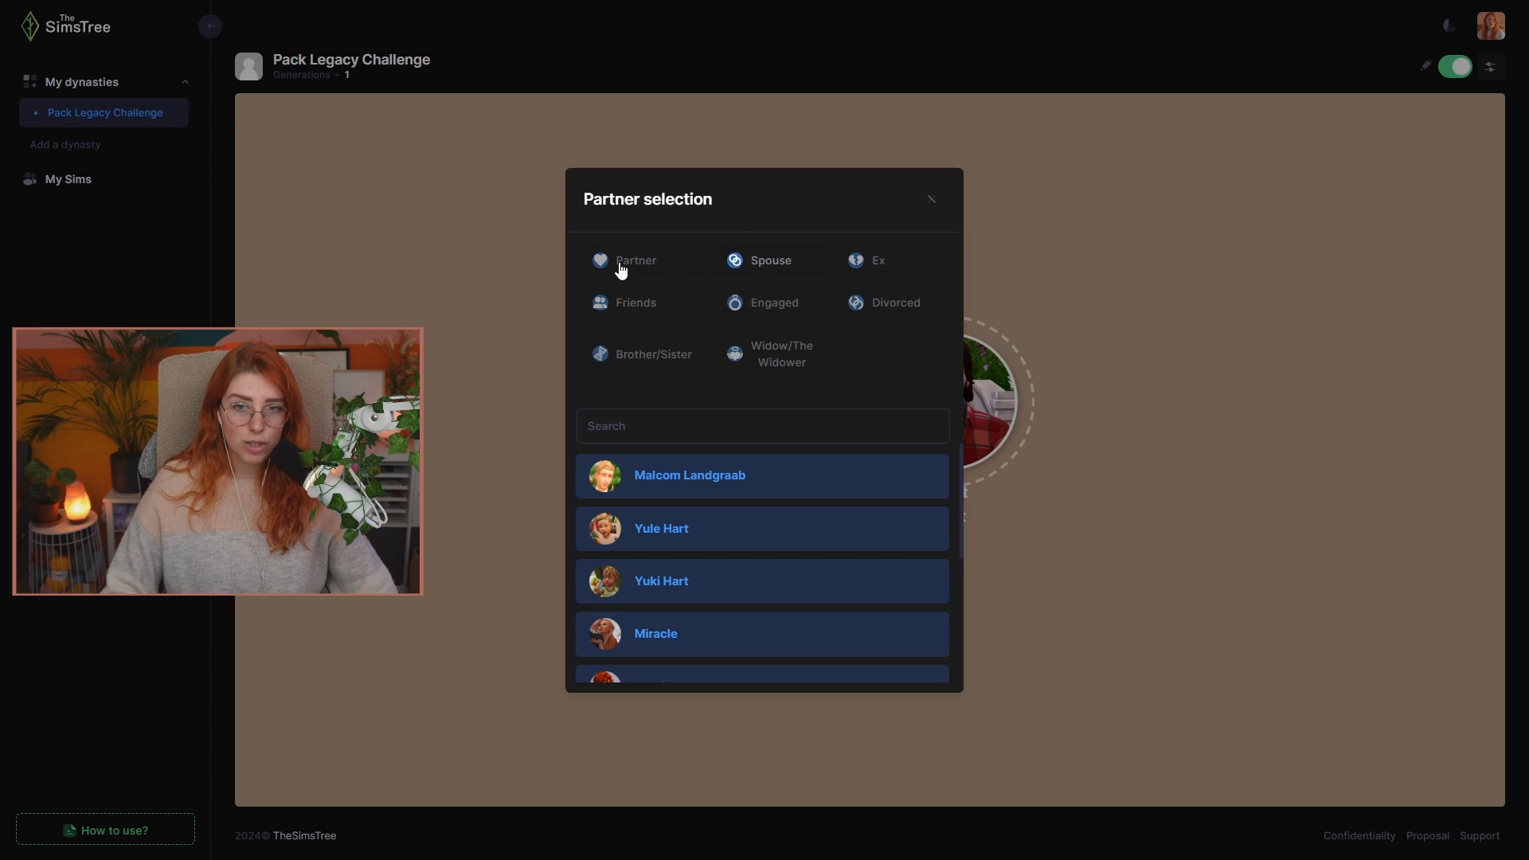
pyautogui.scroll(-3, 716, 607)
pyautogui.click(719, 534)
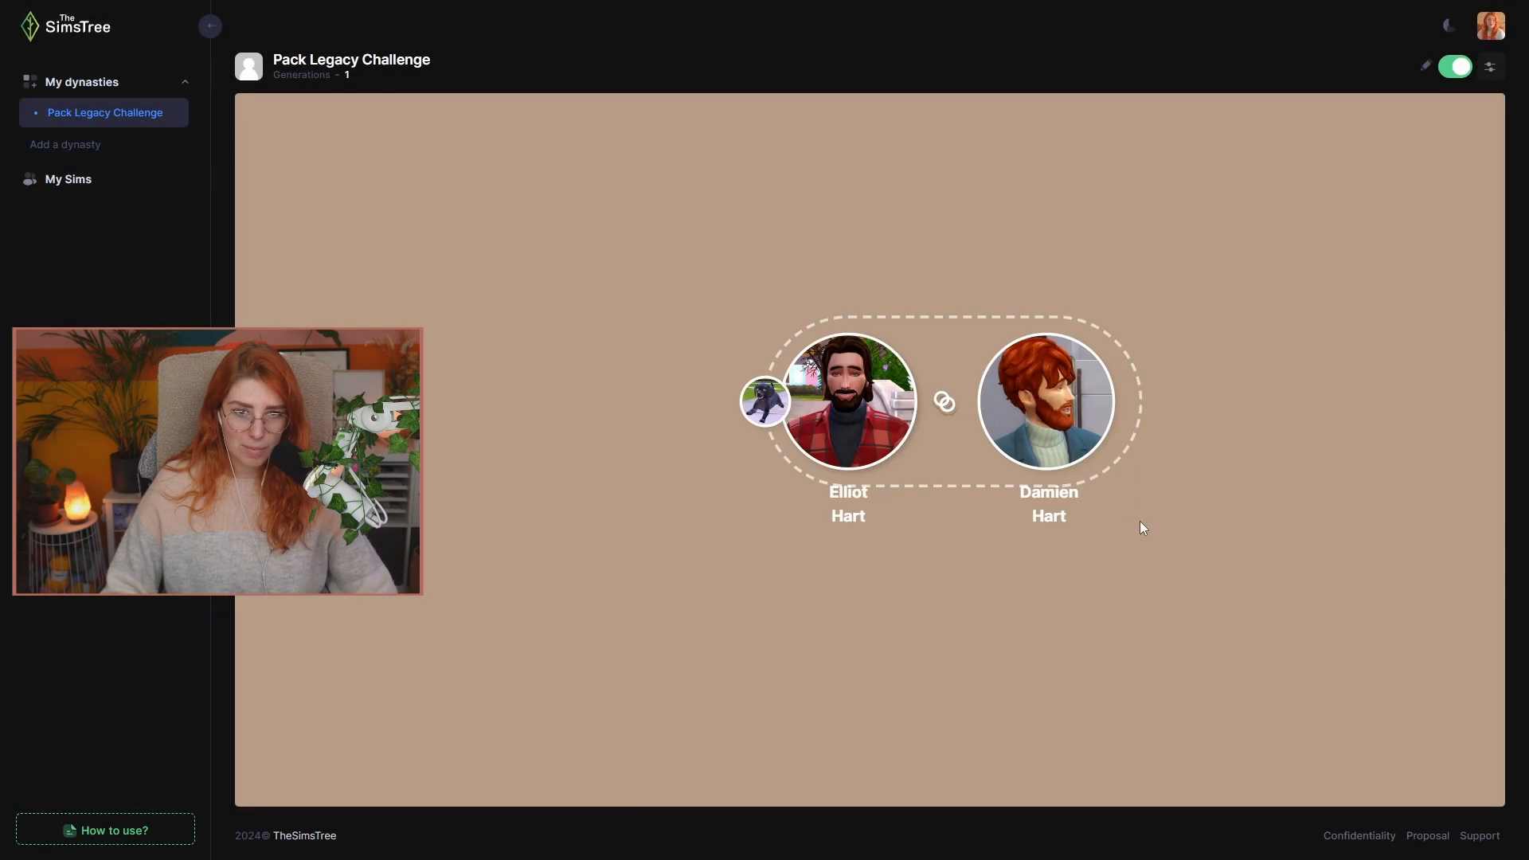
# - Add the red-haired Sim in the light blue top to the founder as Ex and view that link's connection type options
pyautogui.click(876, 403)
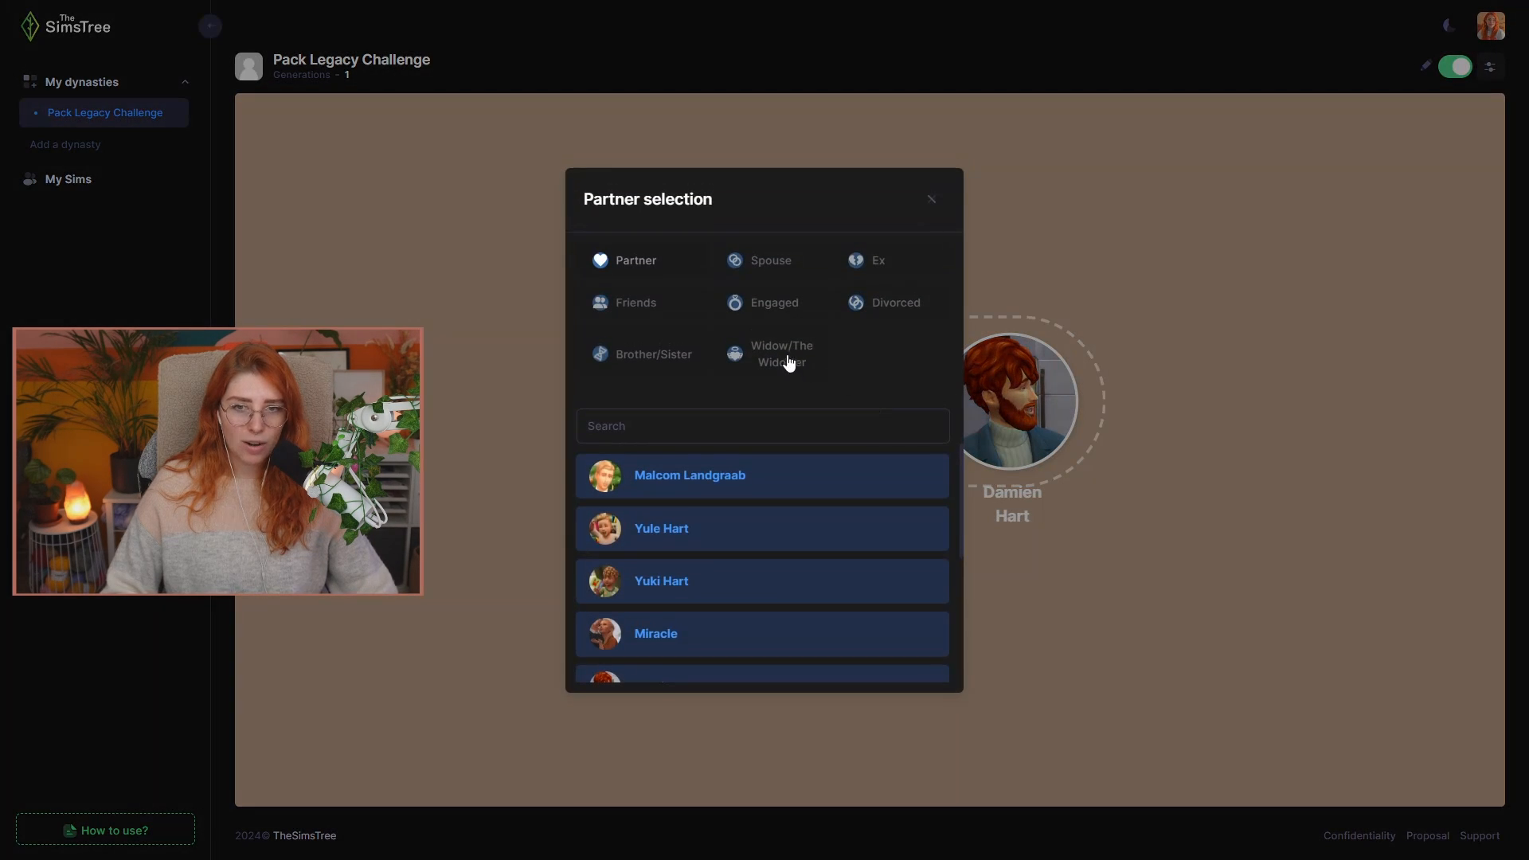
pyautogui.click(876, 265)
pyautogui.scroll(-1, 726, 615)
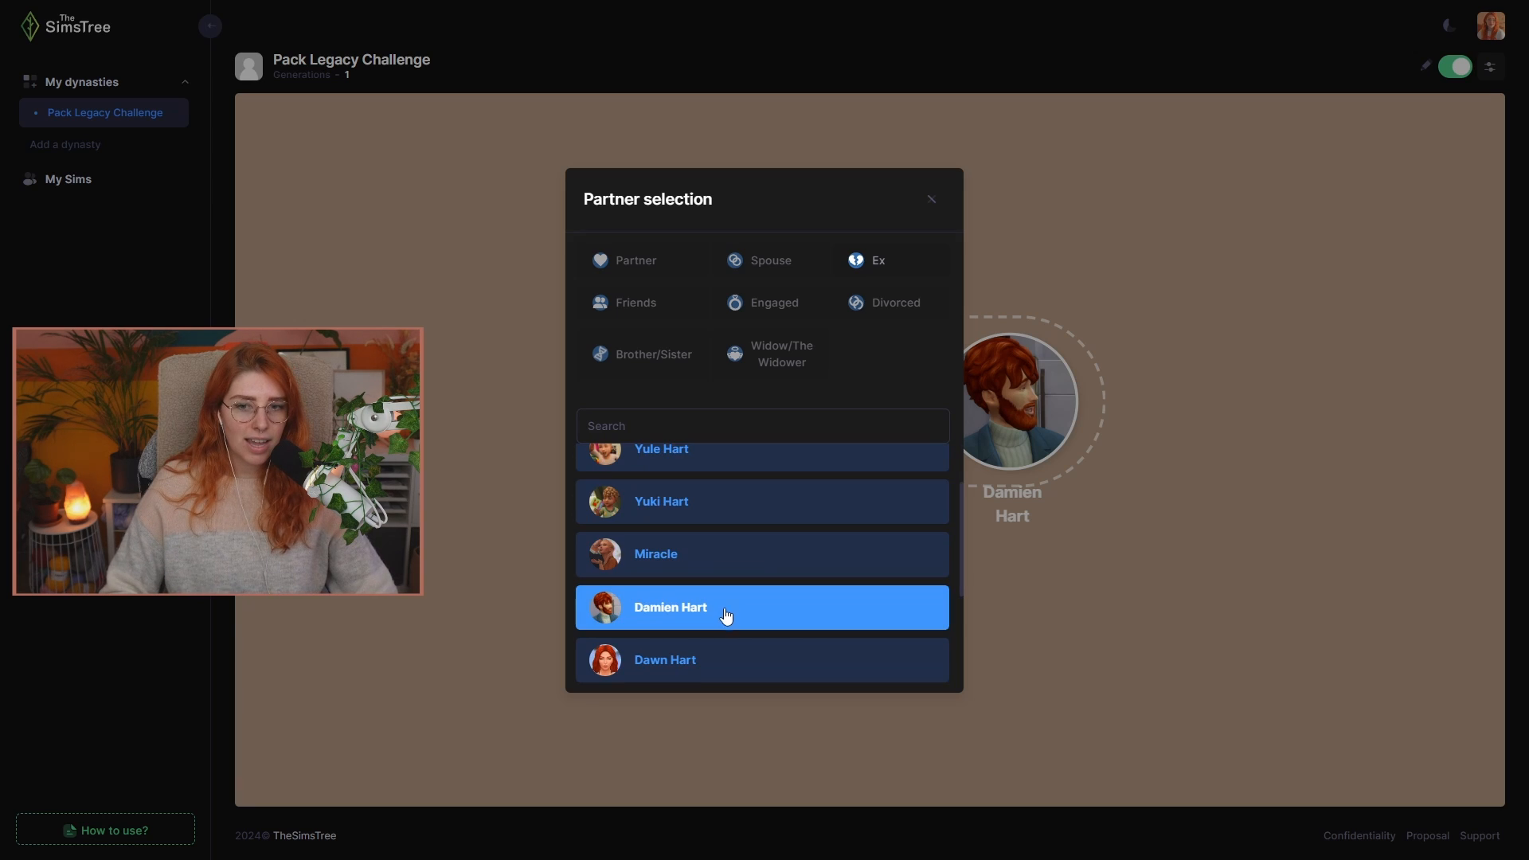
pyautogui.scroll(-2, 726, 615)
pyautogui.click(720, 625)
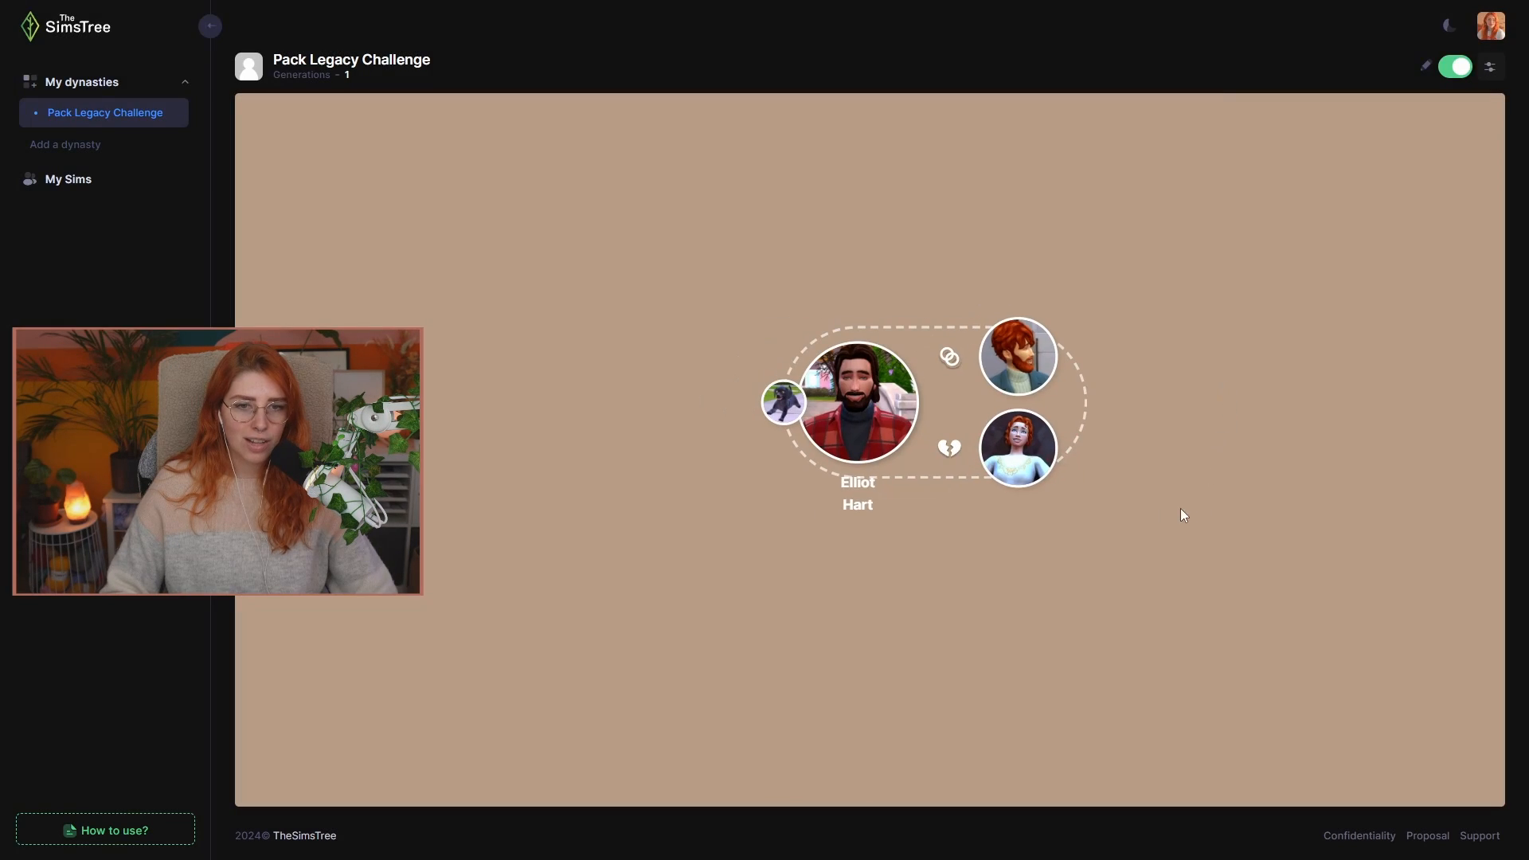
pyautogui.moveTo(1184, 516); pyautogui.dragTo(1050, 484)
pyautogui.scroll(-1, 808, 294)
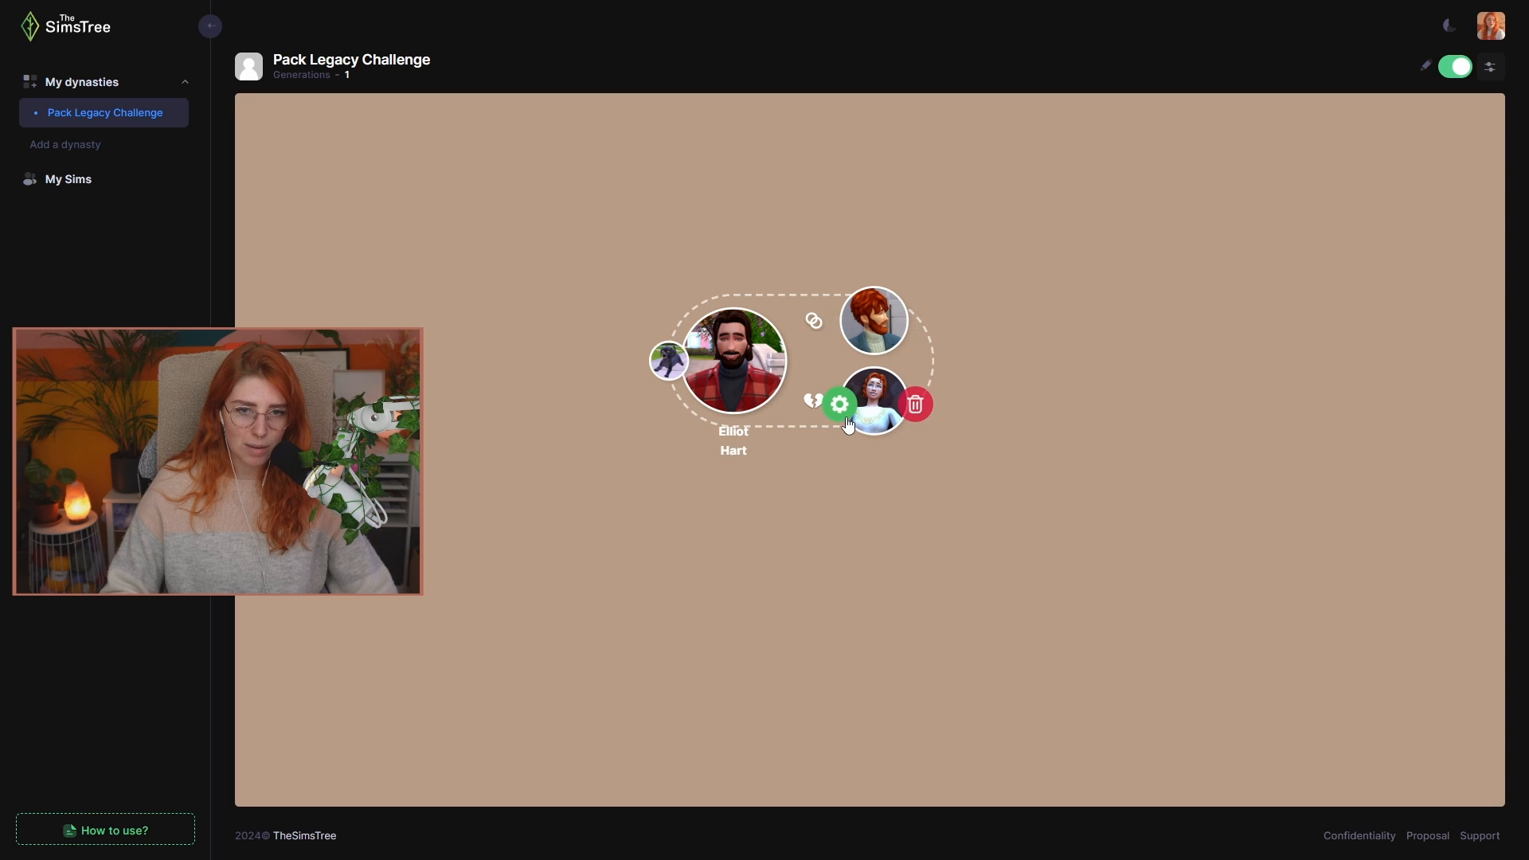
pyautogui.click(841, 407)
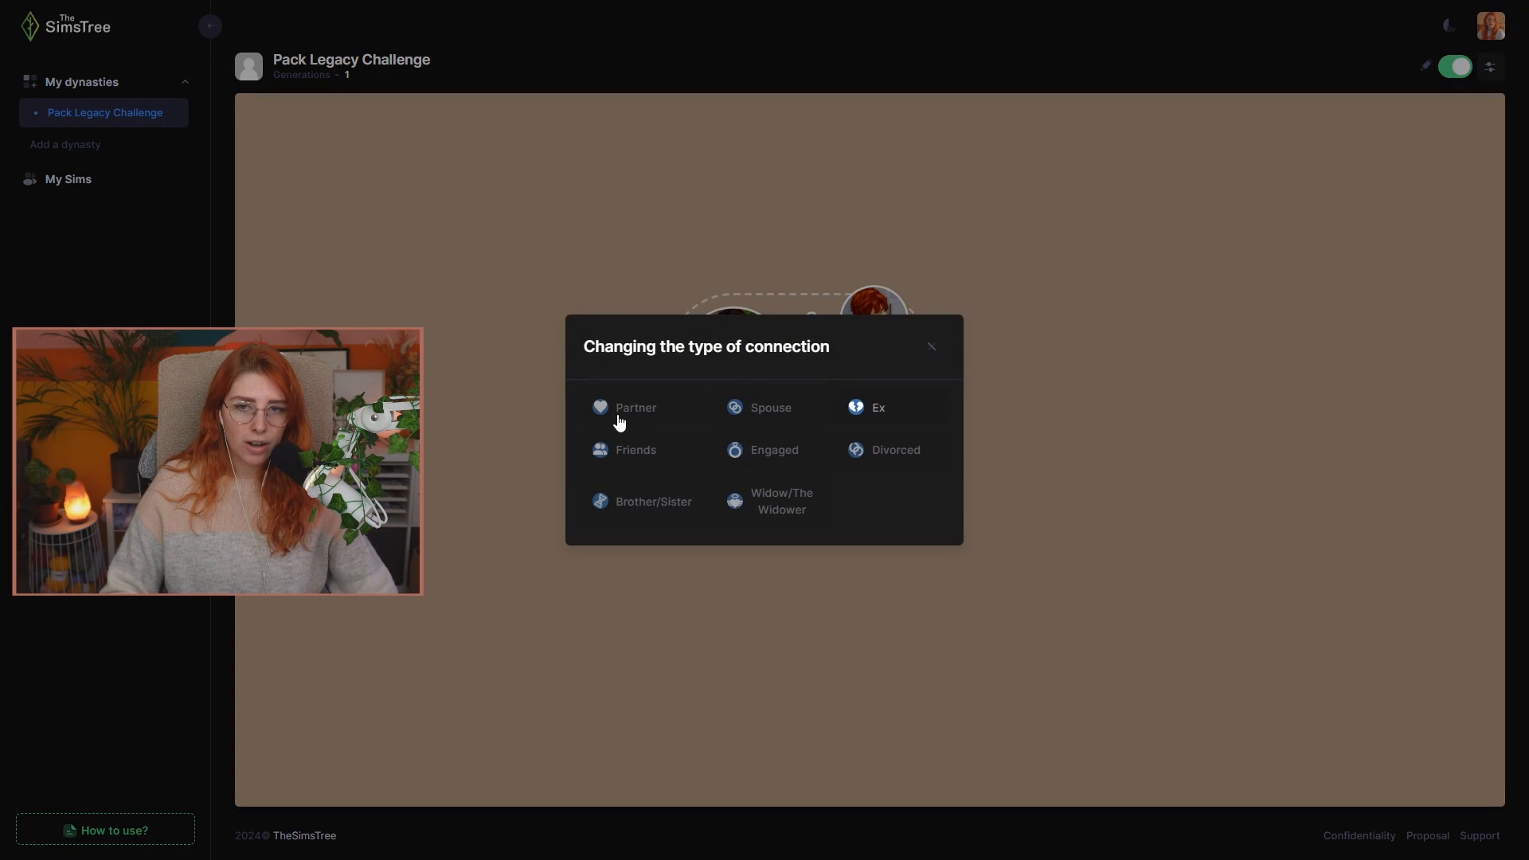
pyautogui.click(932, 347)
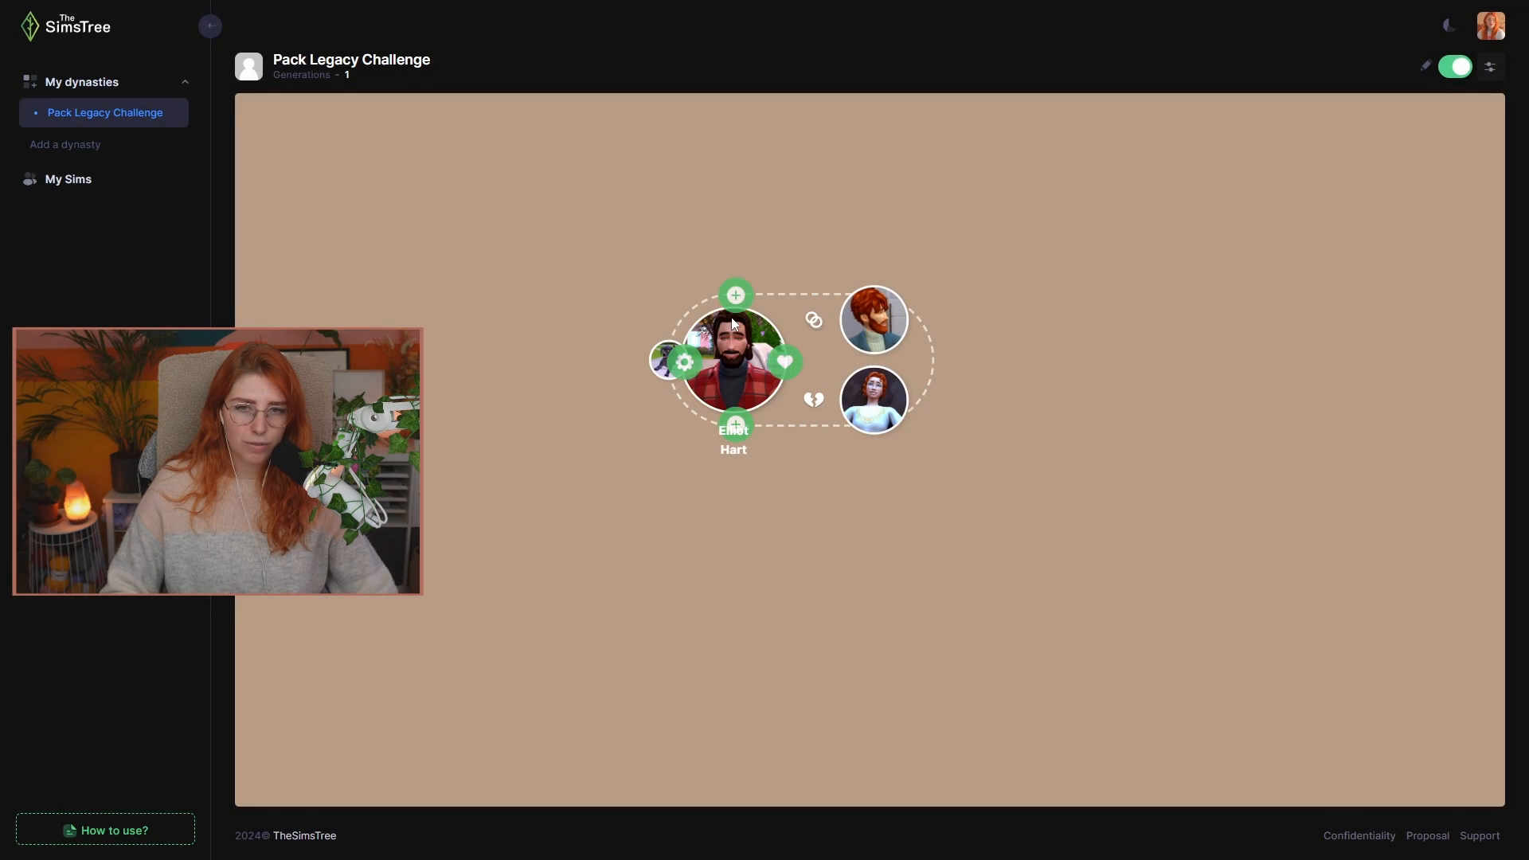
# - Add a child below the founder and assign the long-haired redhead woman to the new node
pyautogui.click(735, 423)
pyautogui.click(831, 631)
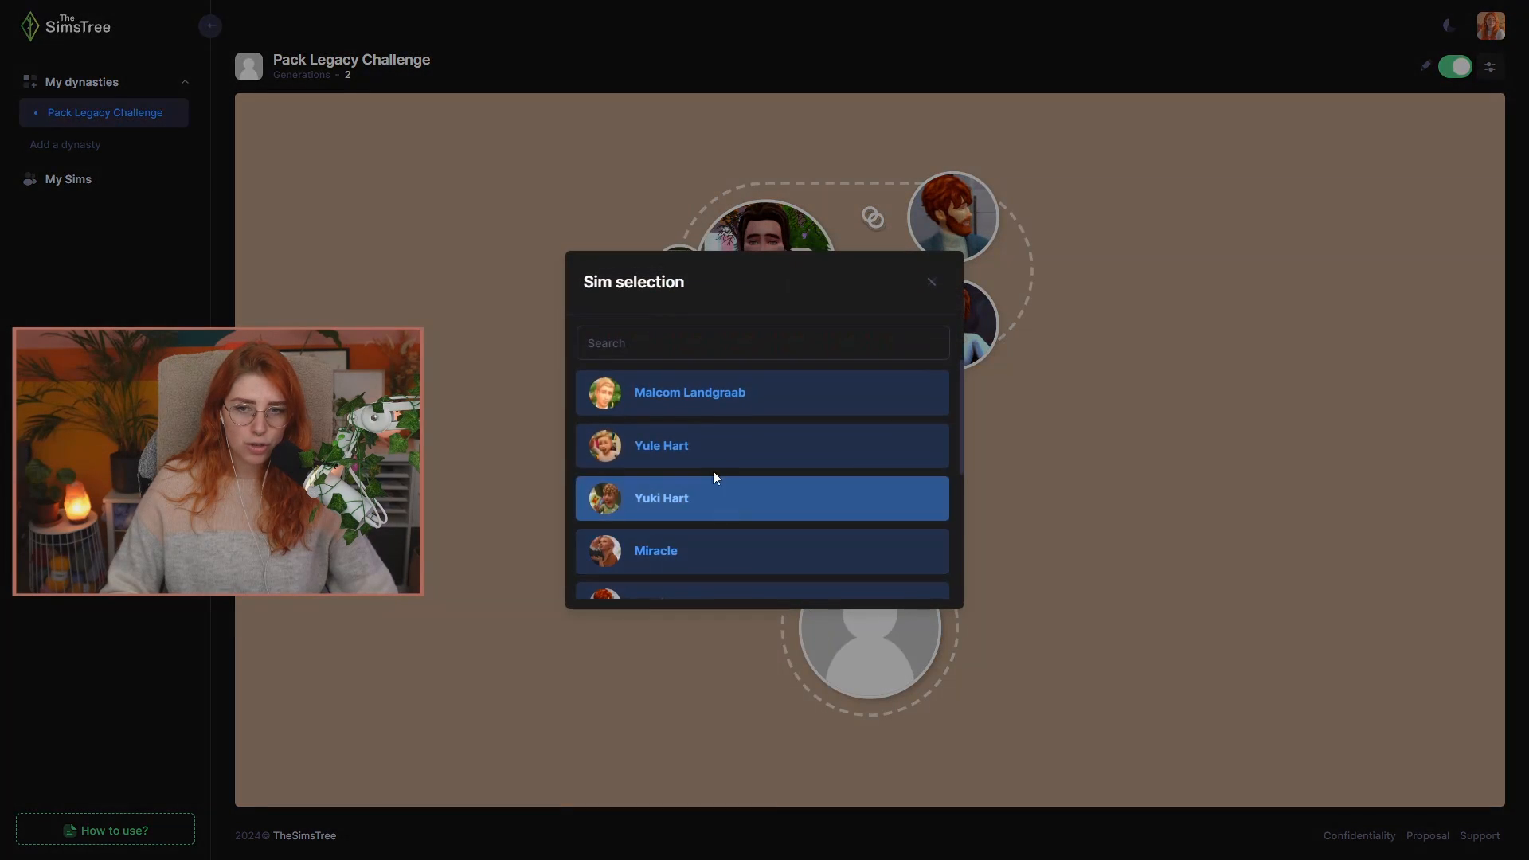
pyautogui.scroll(-3, 711, 463)
pyautogui.click(713, 426)
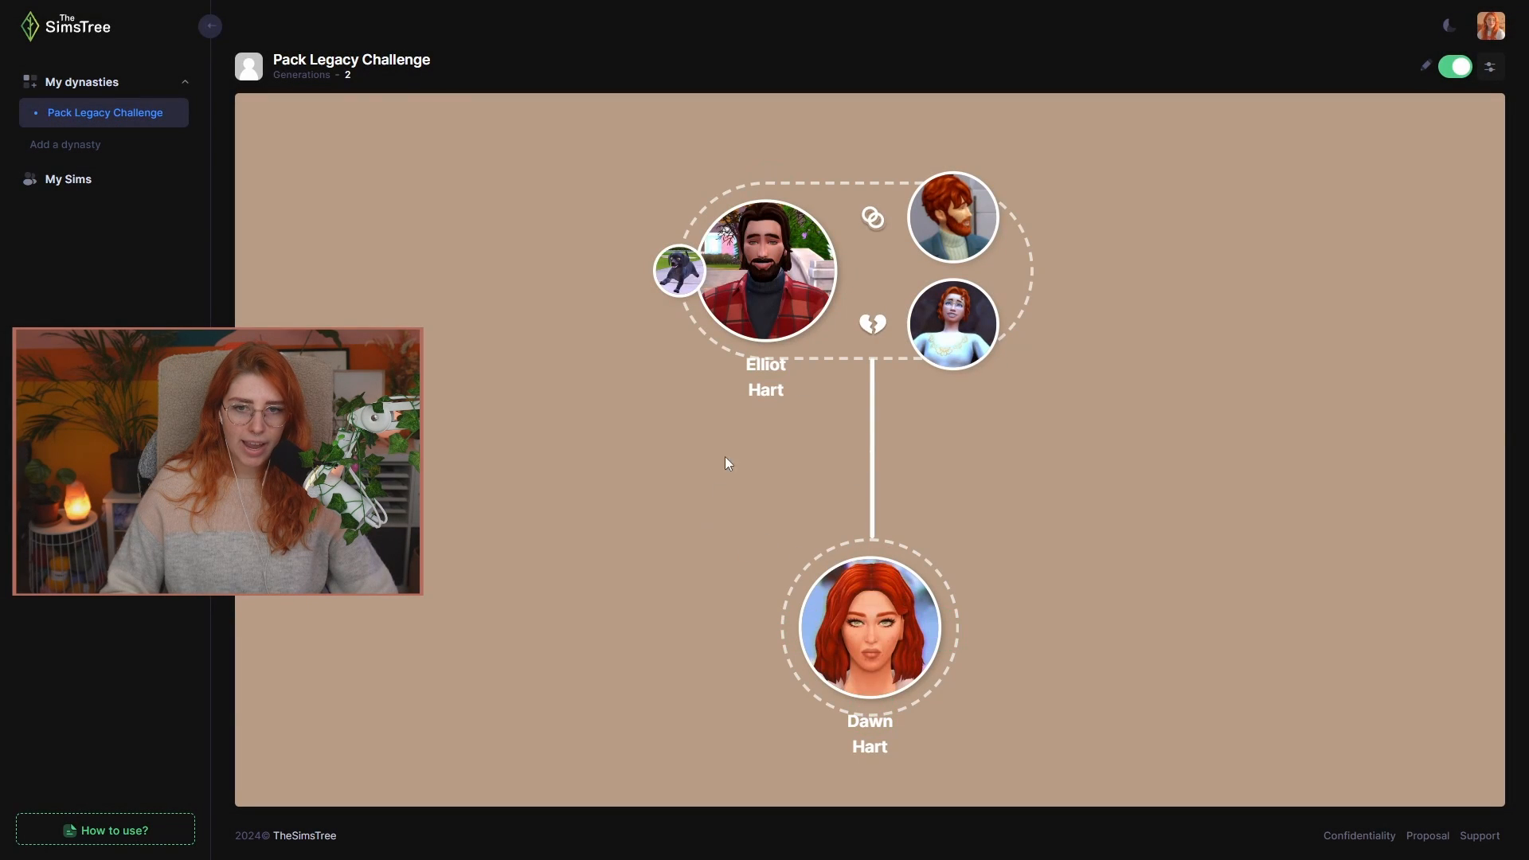
# - Add a second child to the founder and assign the curly red-haired man with glasses to the new node
pyautogui.click(766, 360)
pyautogui.click(921, 629)
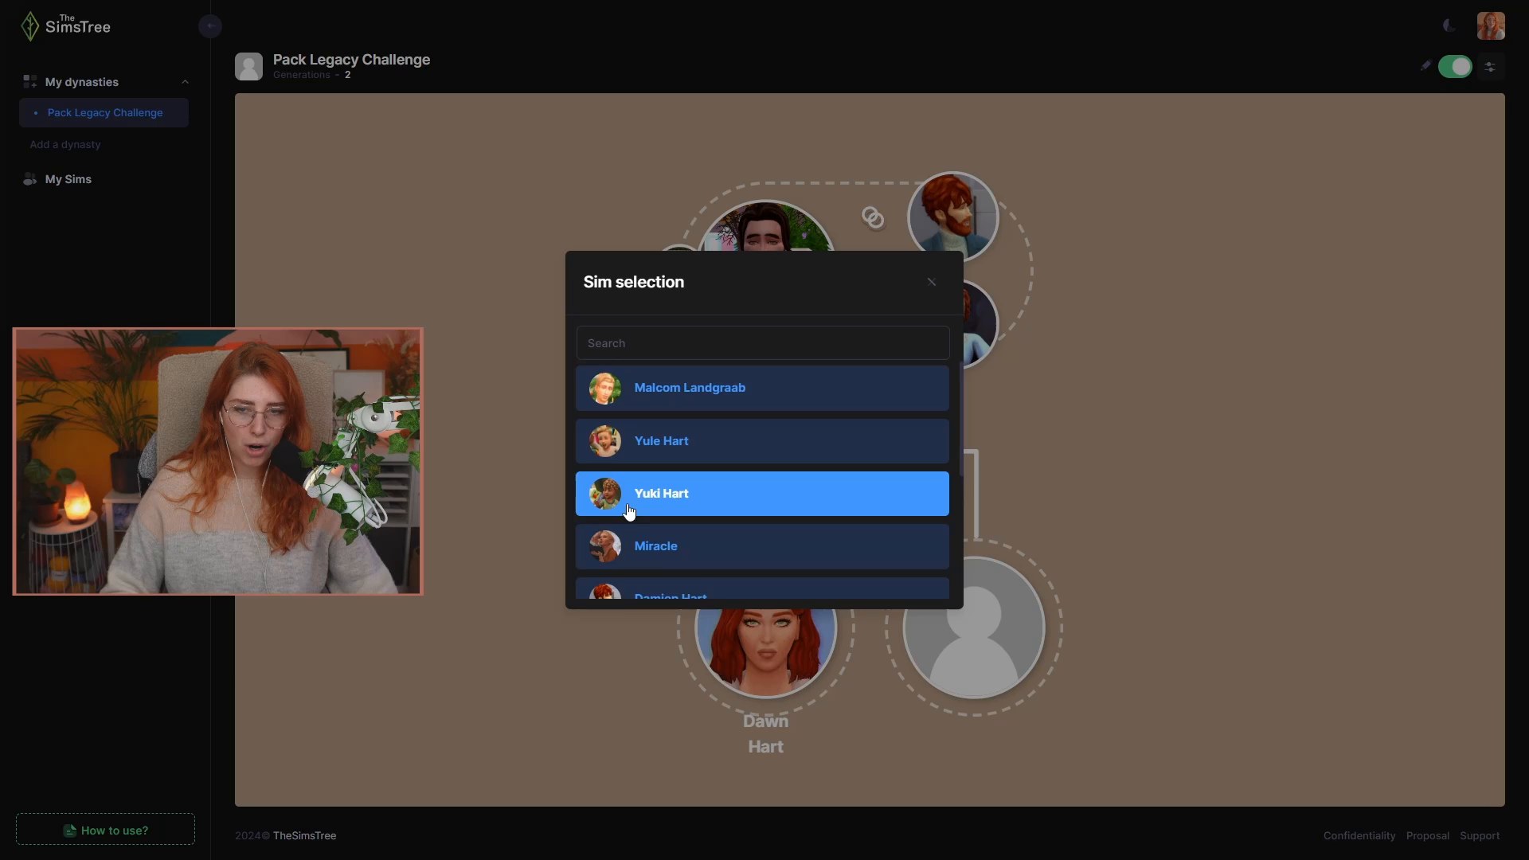
pyautogui.scroll(-2, 669, 516)
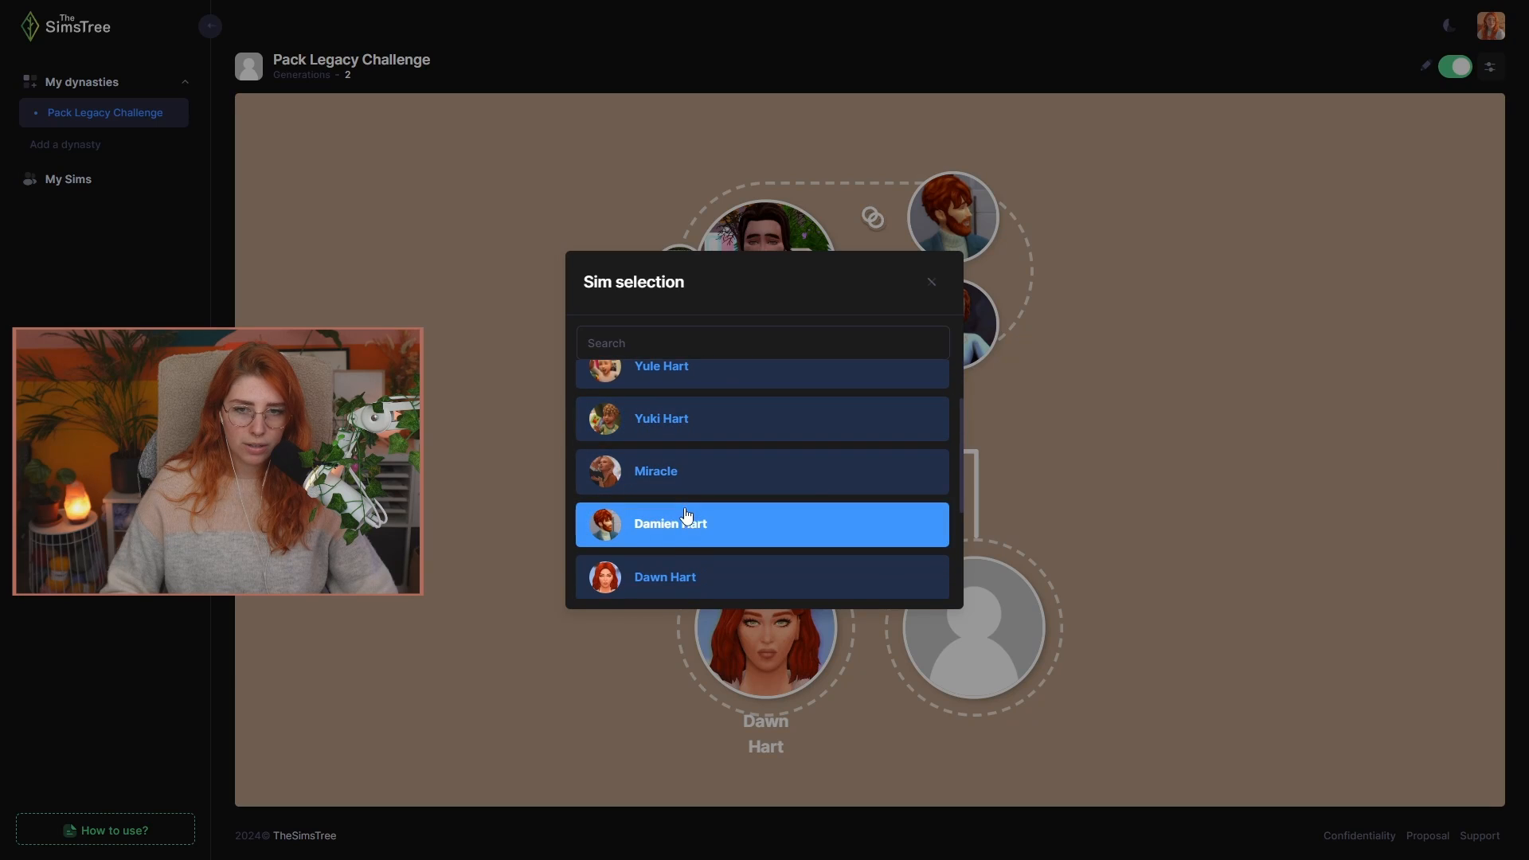
pyautogui.click(685, 522)
pyautogui.click(921, 629)
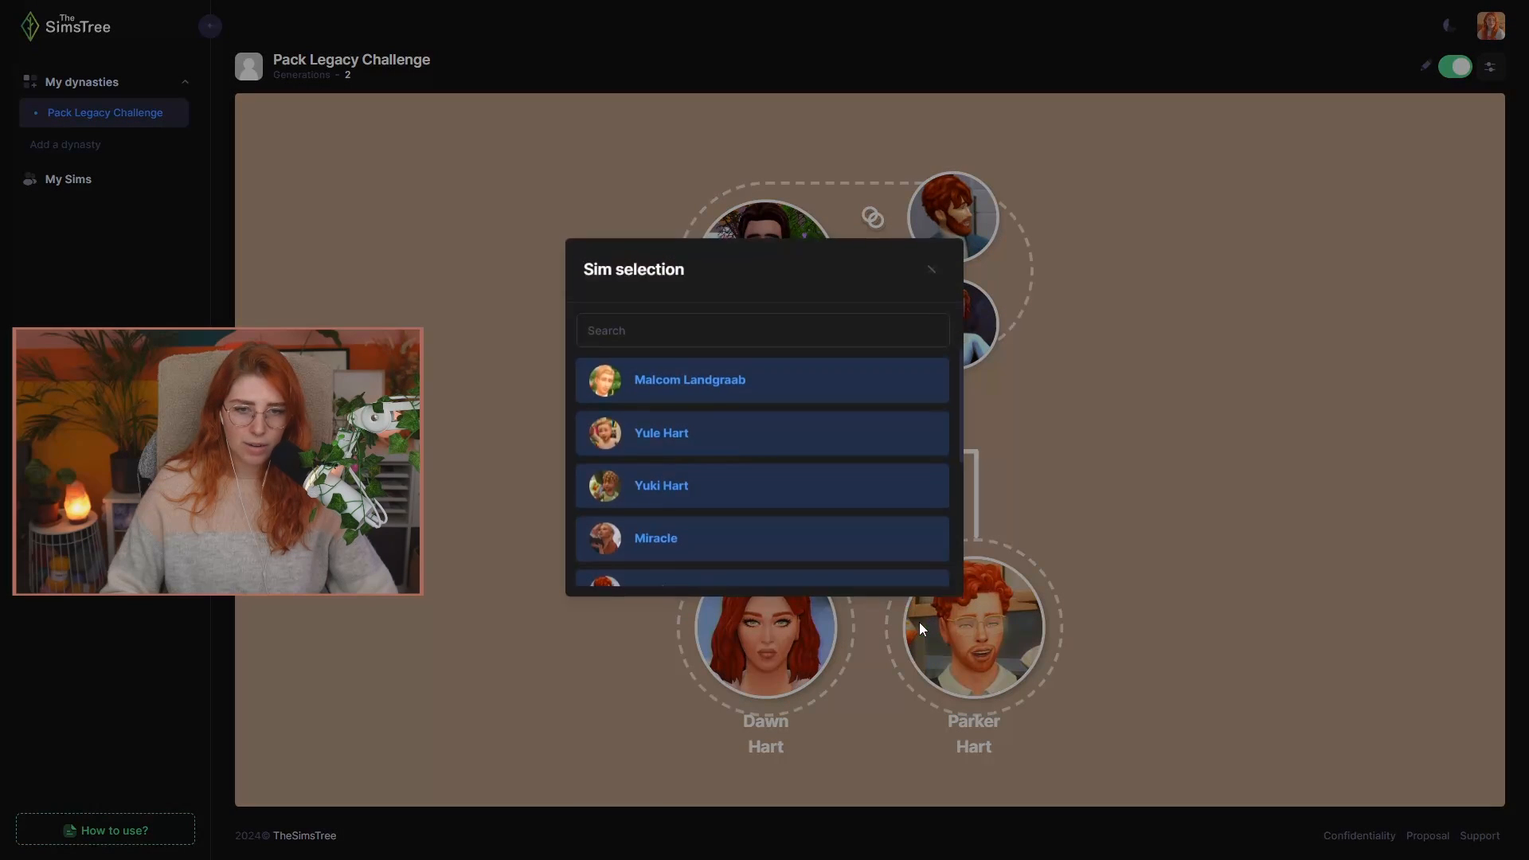
pyautogui.click(1178, 549)
pyautogui.moveTo(766, 631)
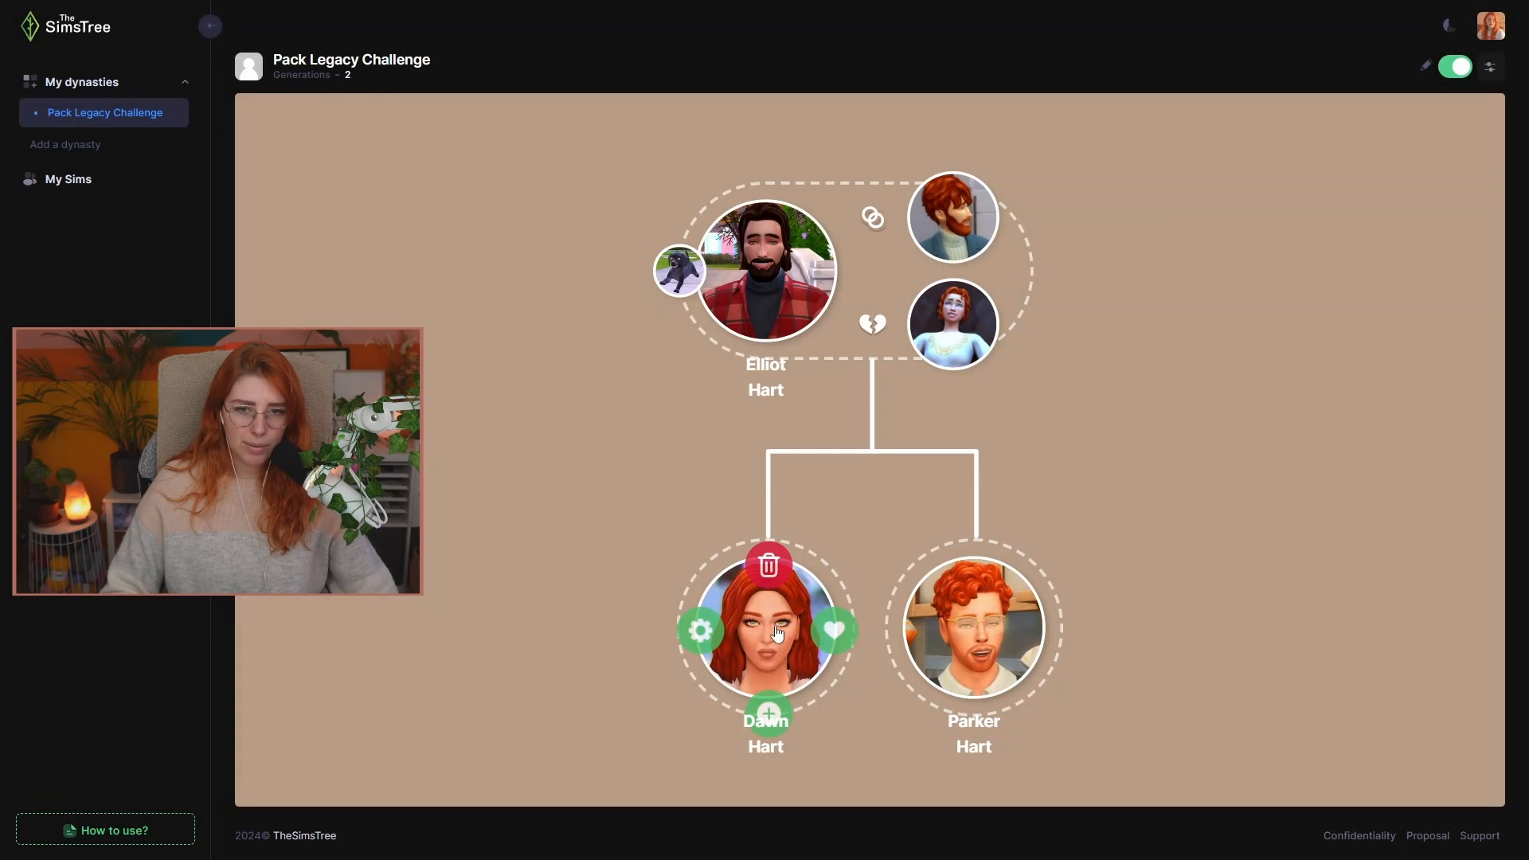
pyautogui.click(701, 631)
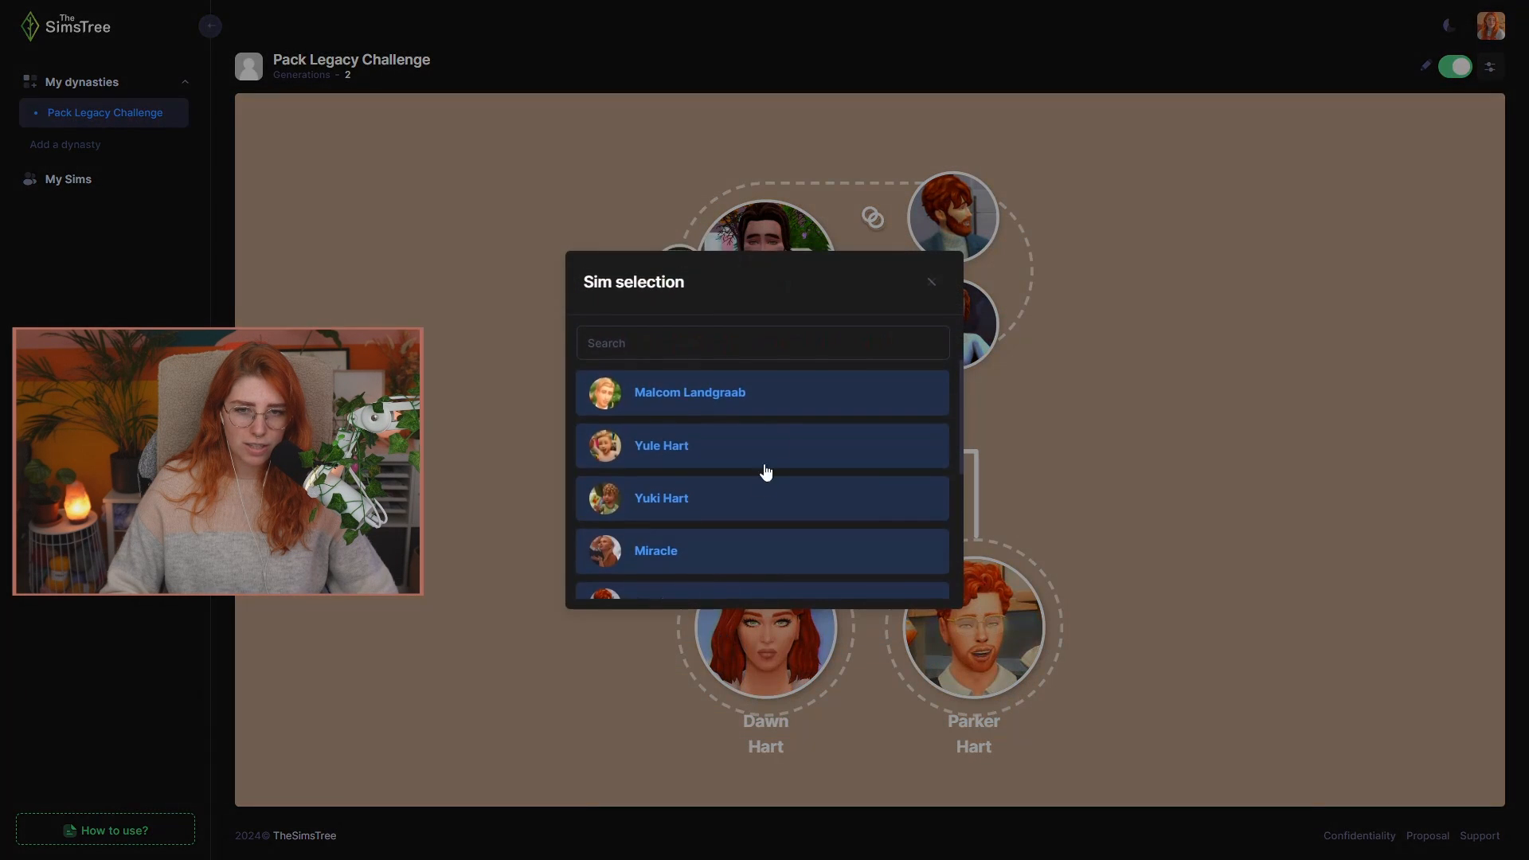
pyautogui.click(1093, 342)
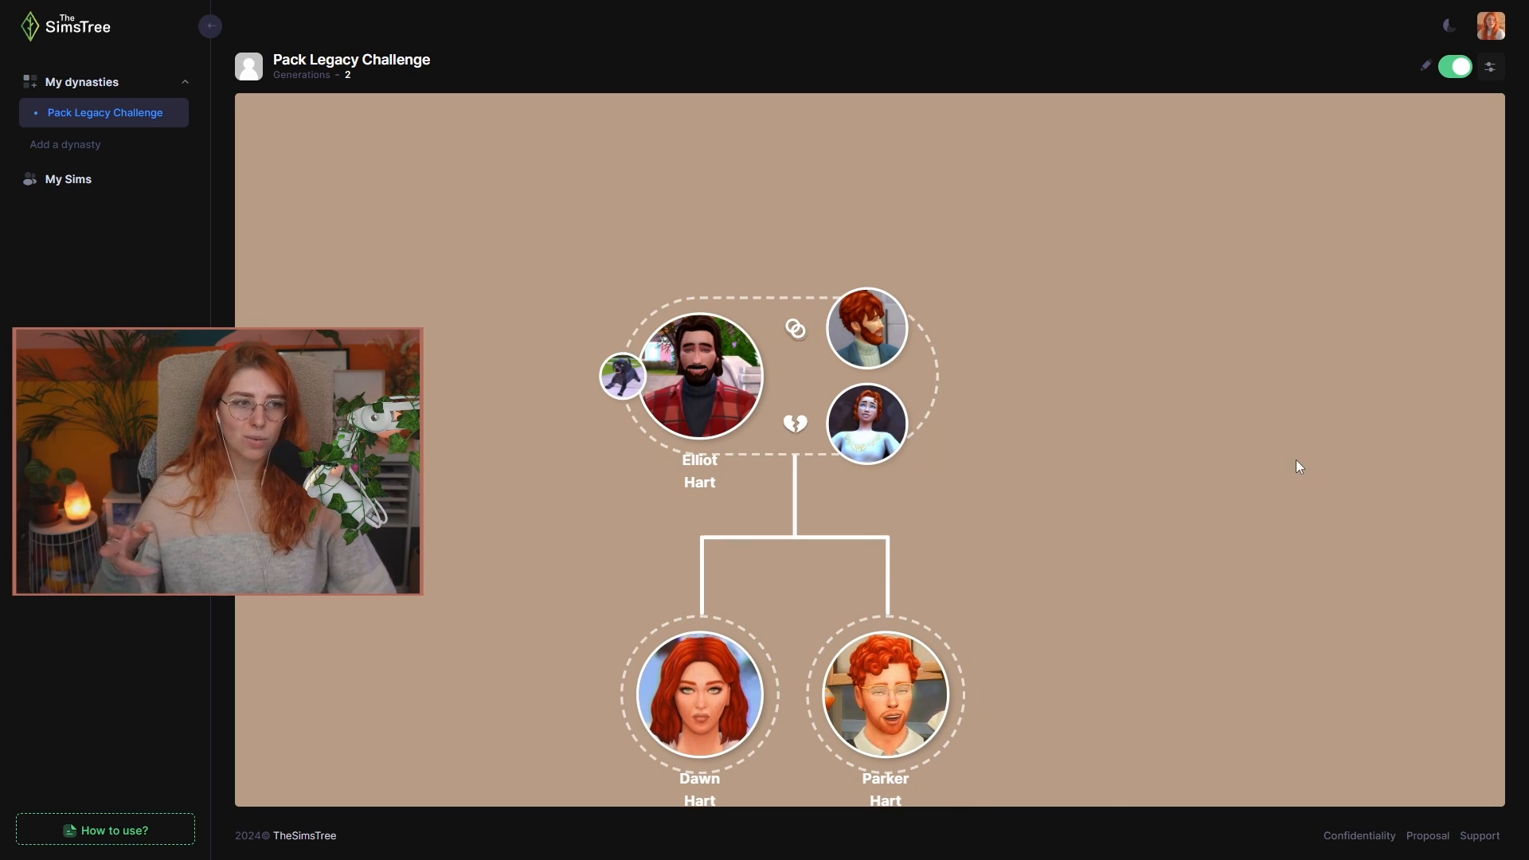
# - Add the blond male Sim as Partner of the founder's red-haired daughter
pyautogui.moveTo(1298, 464); pyautogui.dragTo(1384, 371)
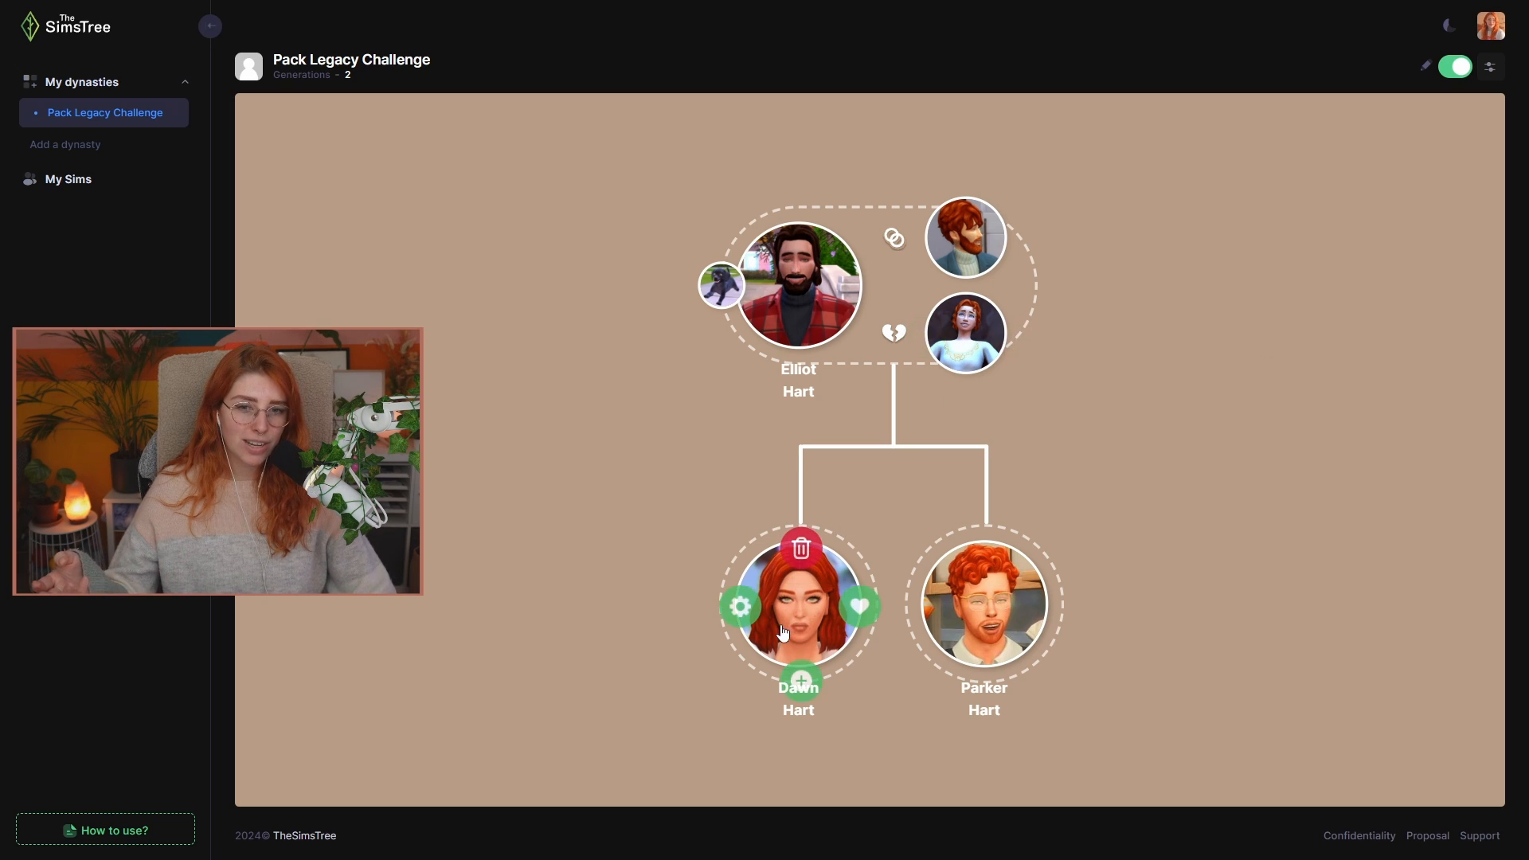
pyautogui.moveTo(1089, 367); pyautogui.dragTo(1055, 429)
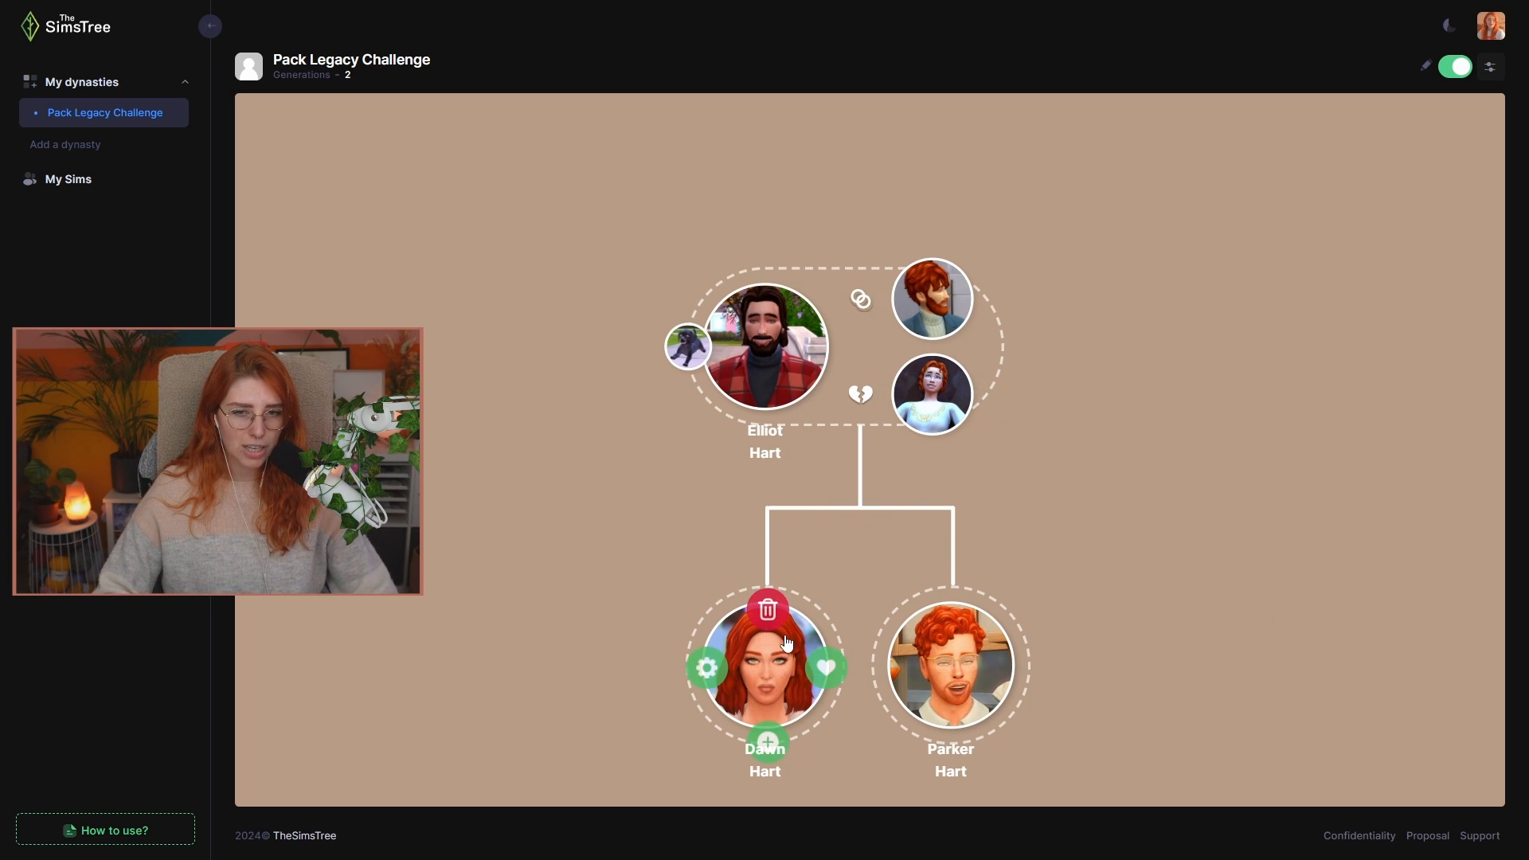
pyautogui.scroll(-1, 1187, 385)
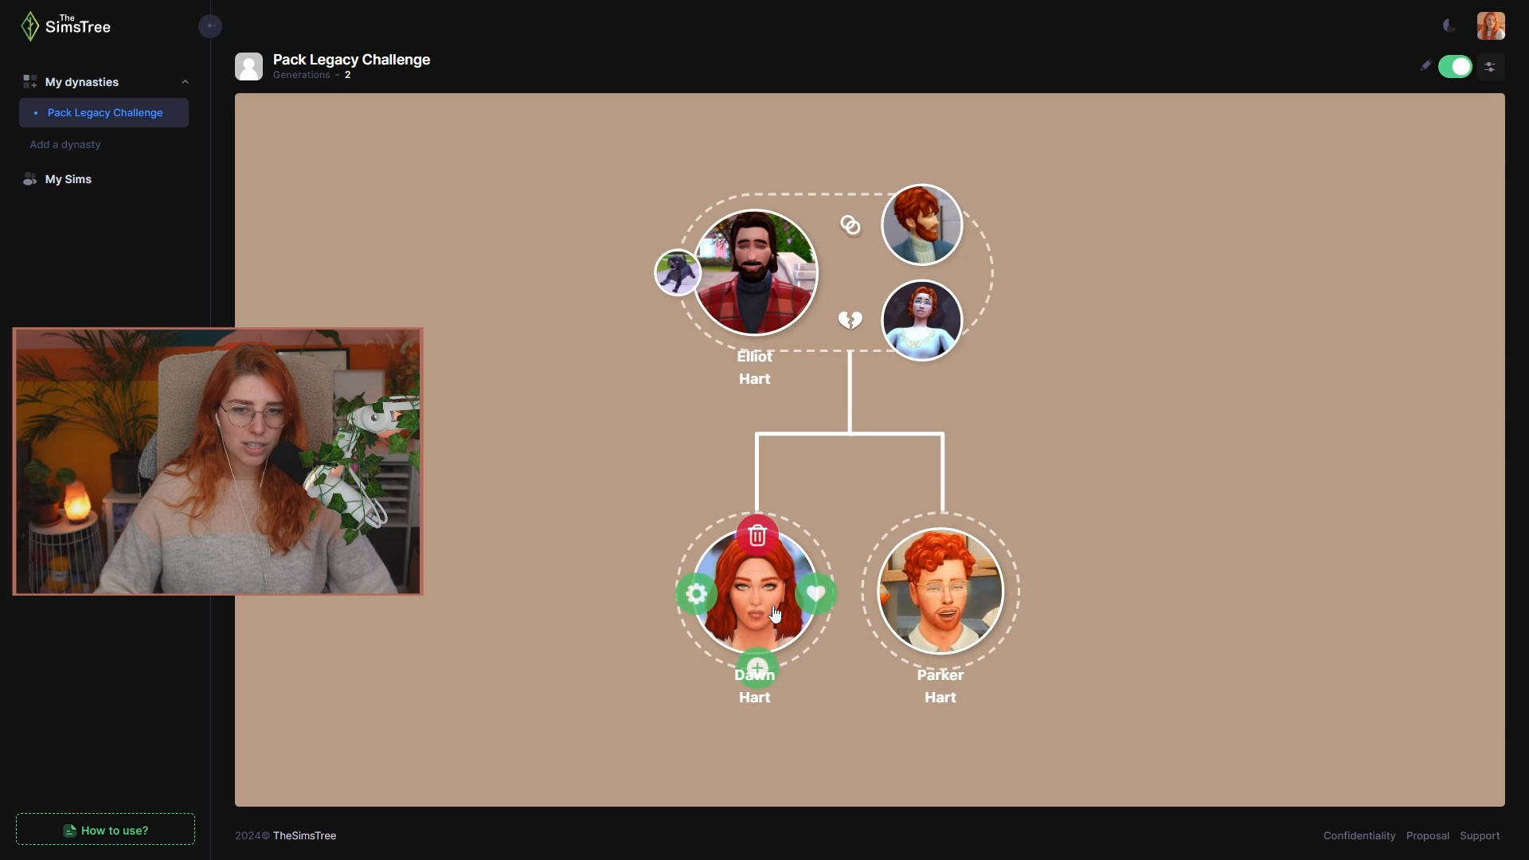
pyautogui.click(813, 597)
pyautogui.scroll(-3, 722, 556)
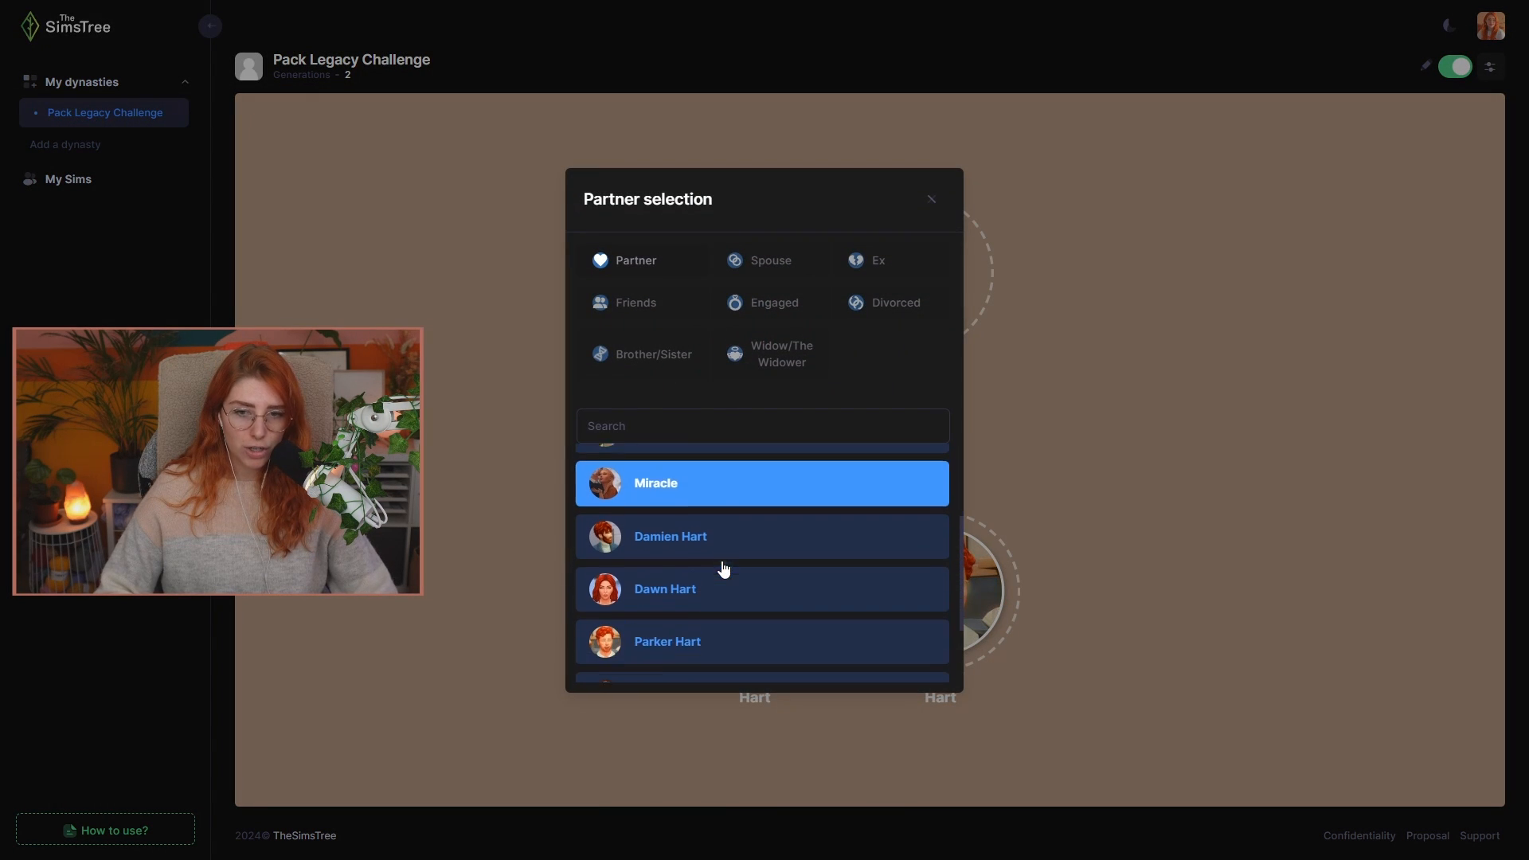
pyautogui.scroll(3, 724, 571)
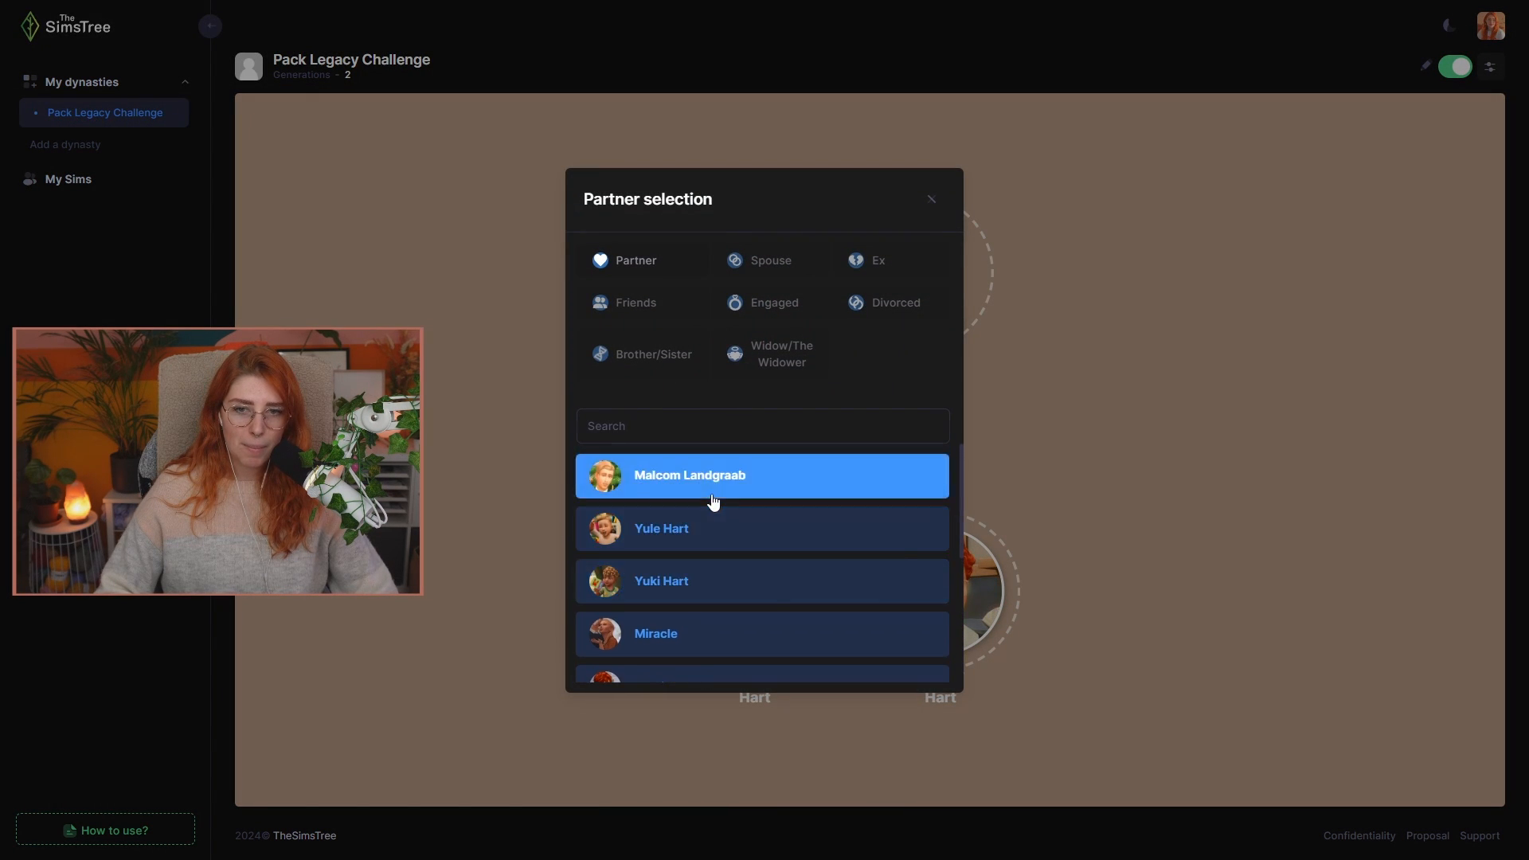
pyautogui.click(714, 482)
# - Add the blonde woman in the brown top to the founder's curly-haired son and set their connection type to Ex
pyautogui.click(960, 536)
pyautogui.scroll(-2, 768, 563)
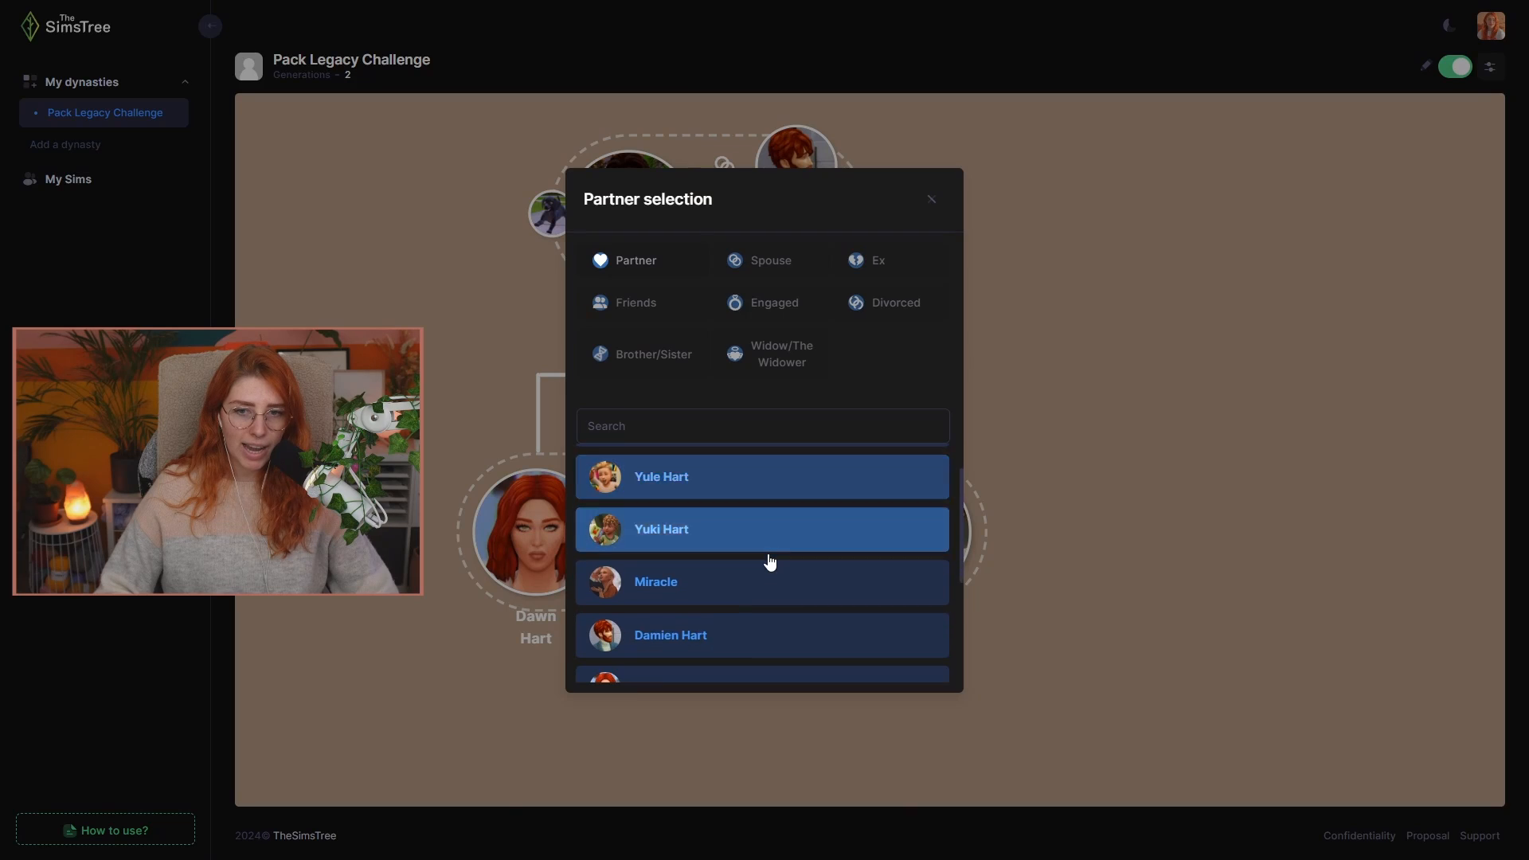
pyautogui.scroll(2, 733, 611)
pyautogui.scroll(-4, 729, 577)
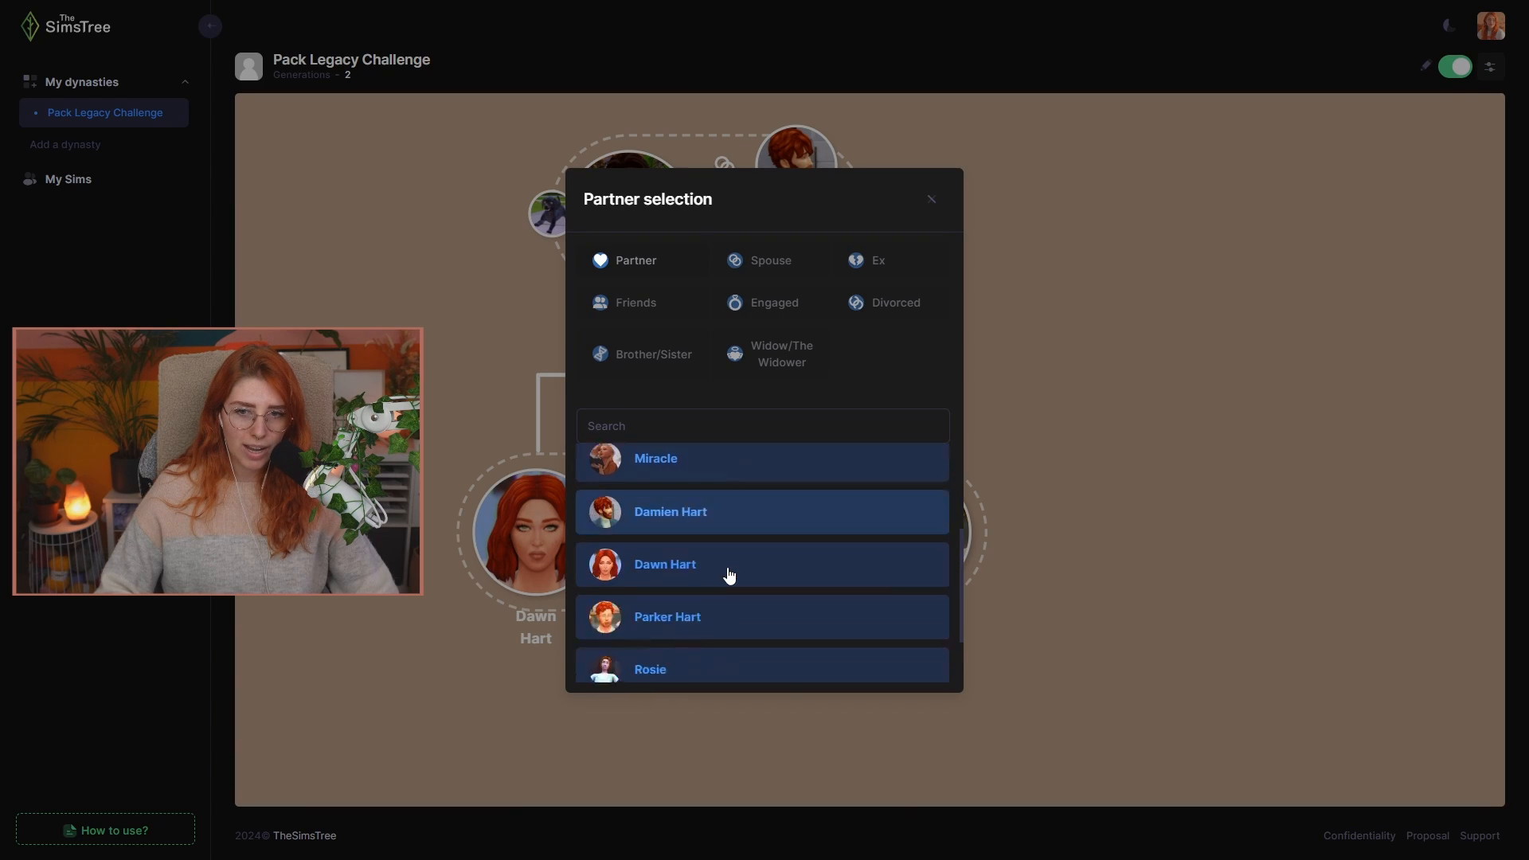
pyautogui.scroll(2, 730, 539)
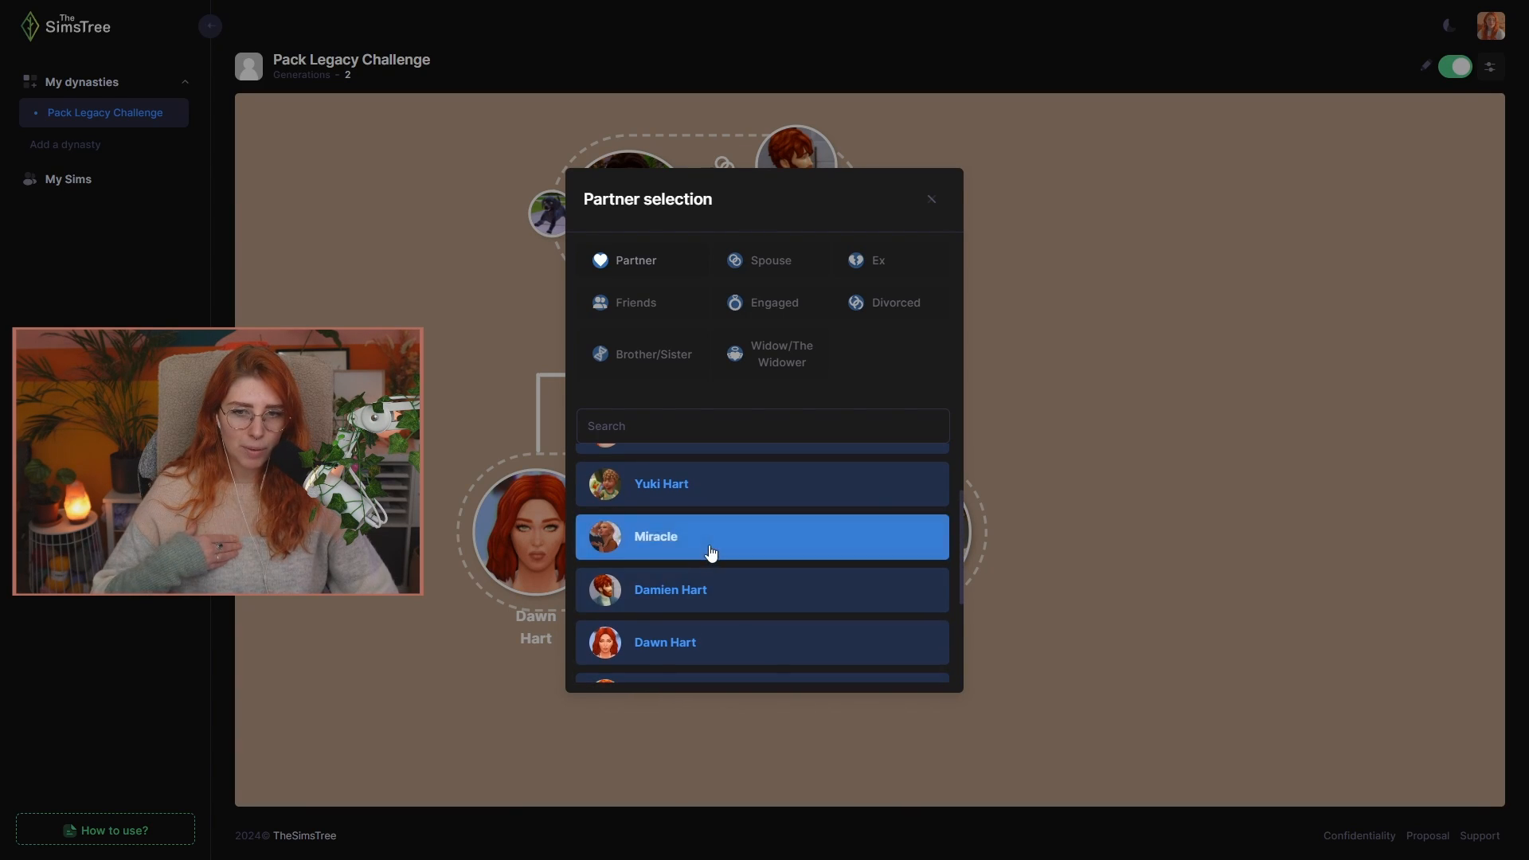
pyautogui.click(733, 536)
pyautogui.click(904, 531)
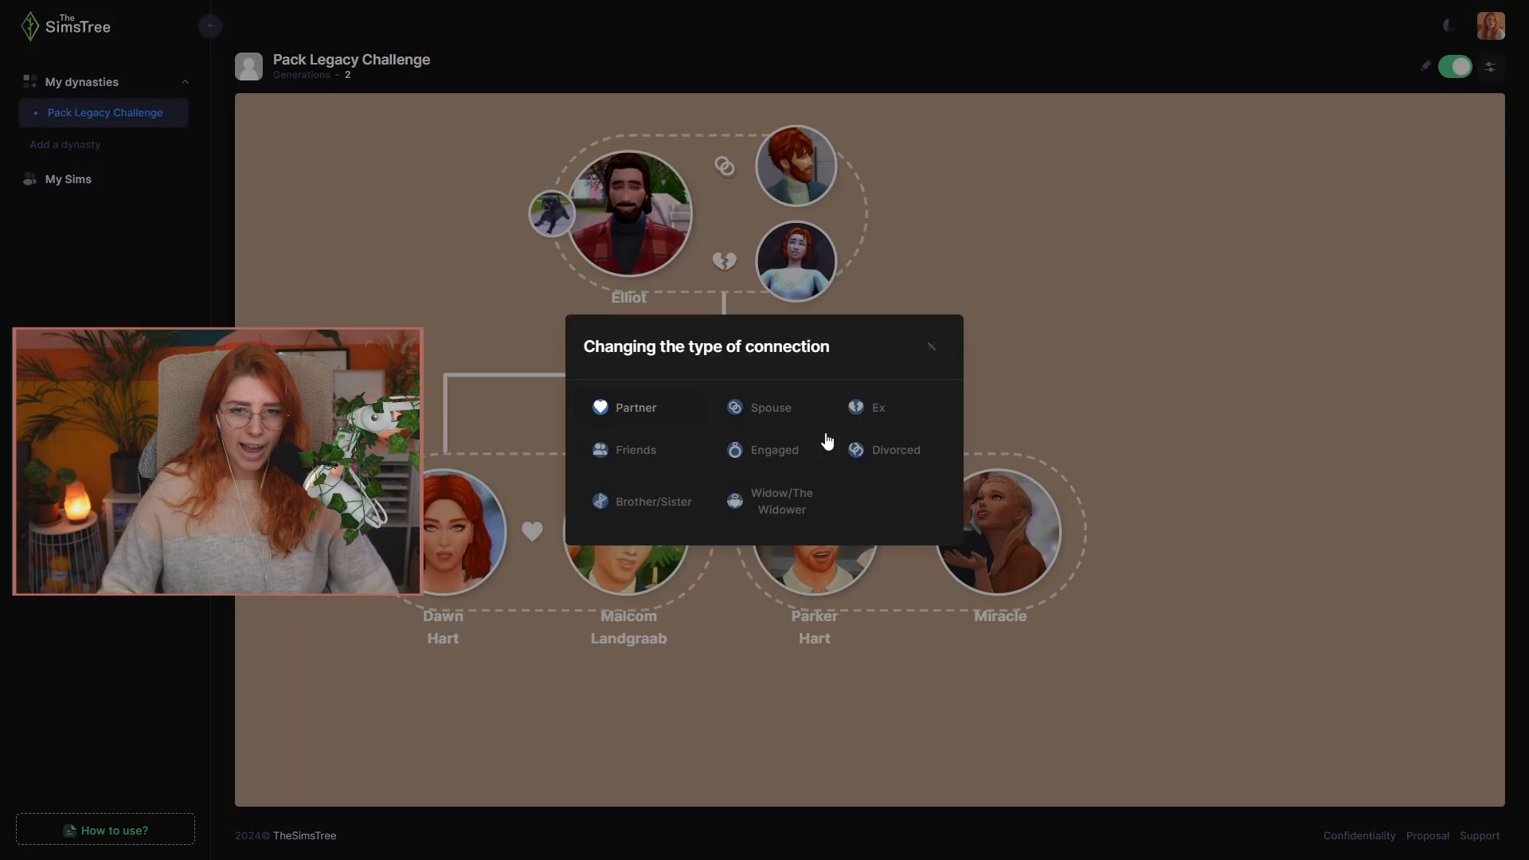
pyautogui.click(859, 410)
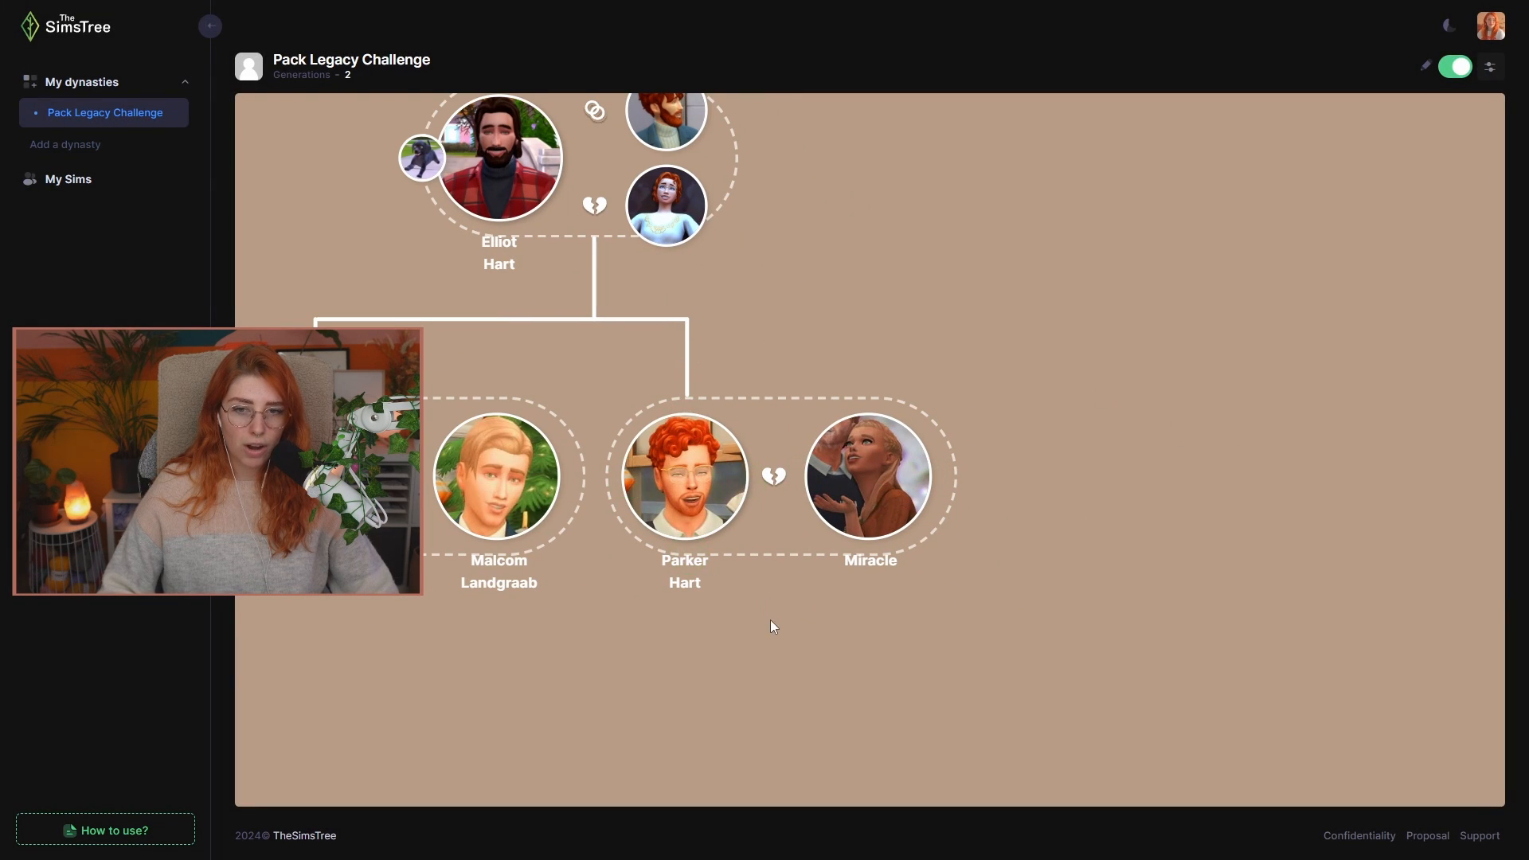
# - Add a child below the founder's son and his ex, and assign the curly-haired toddler holding a picture book
pyautogui.click(689, 545)
pyautogui.click(701, 496)
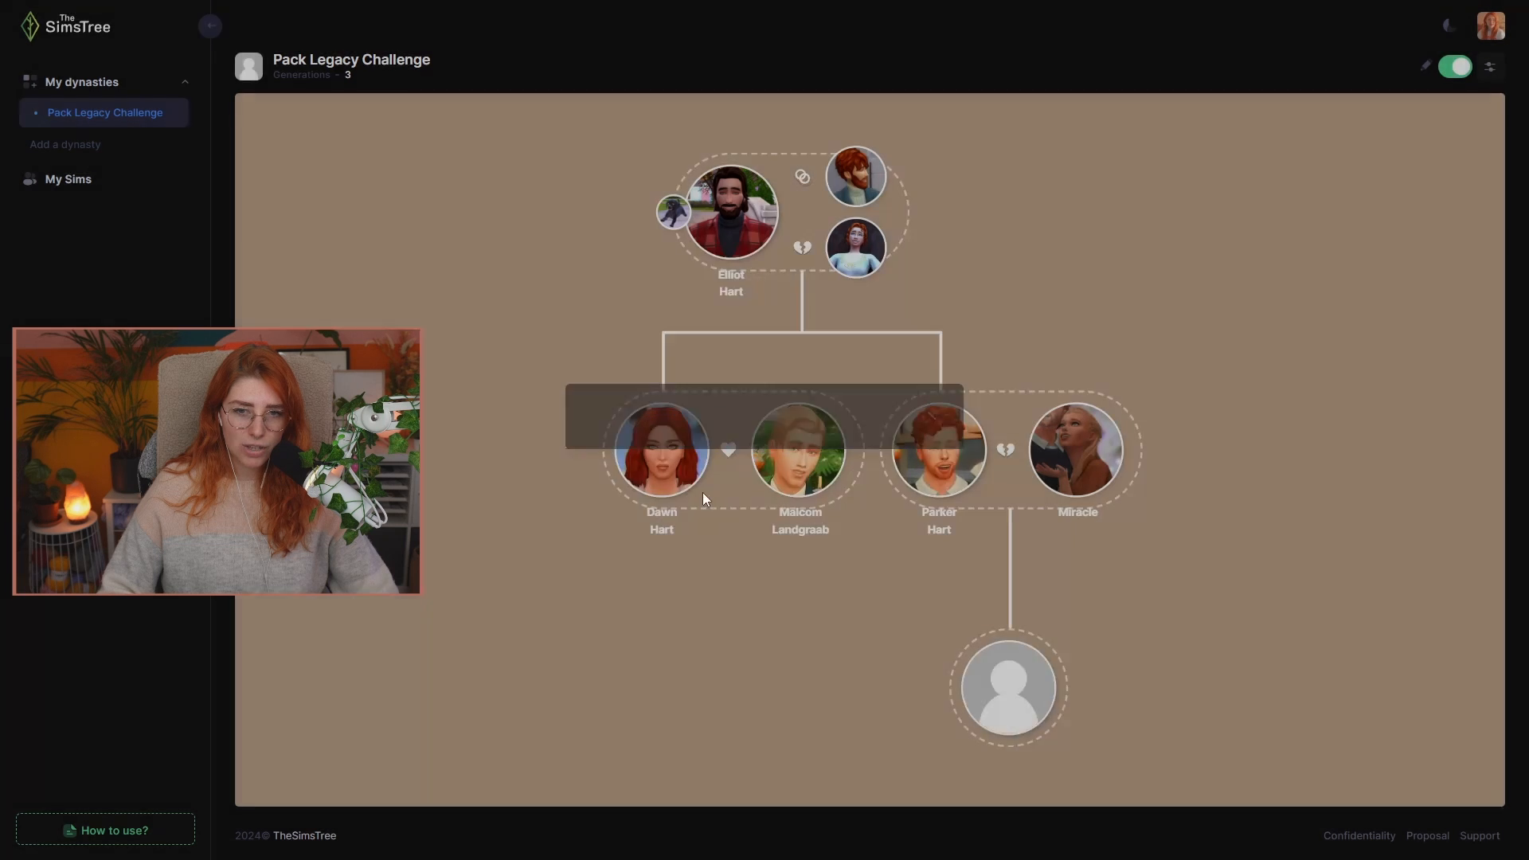
pyautogui.click(749, 451)
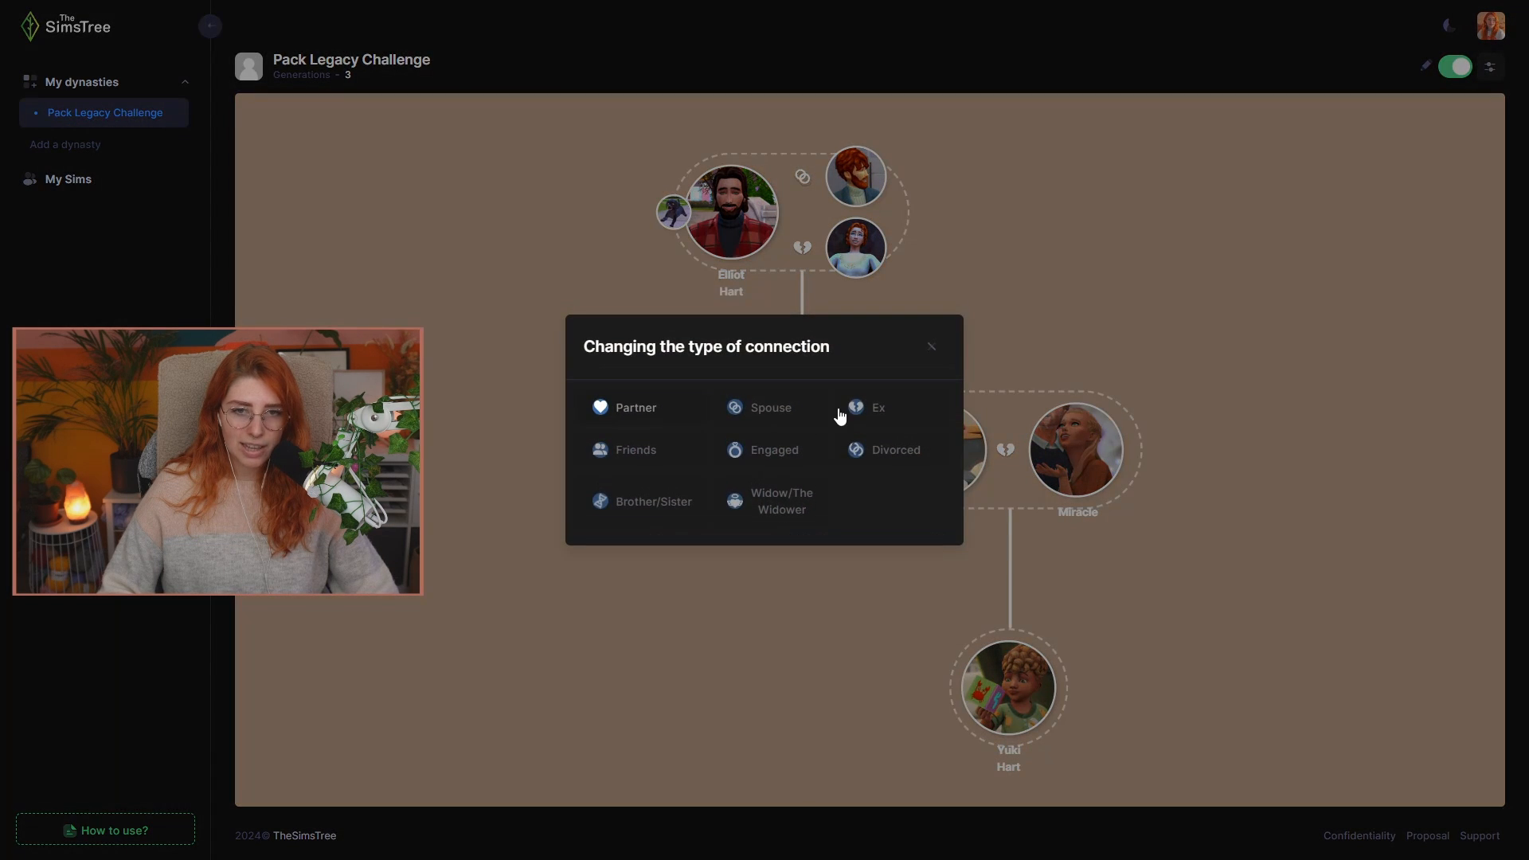
pyautogui.click(929, 351)
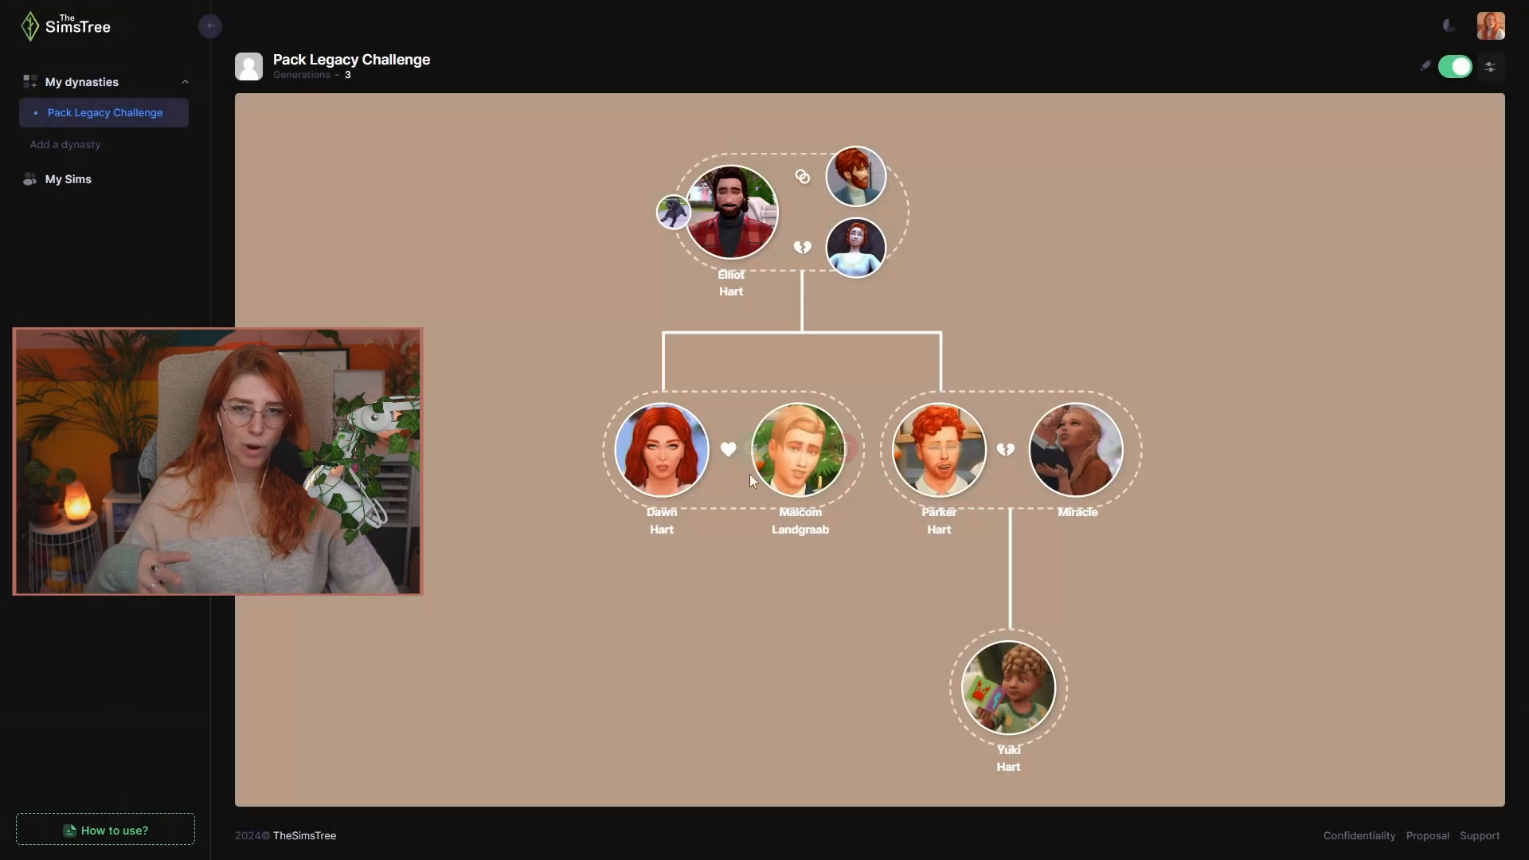
# - Add a child below the founder's daughter and her blond partner, and assign the blond toddler to the new node
pyautogui.click(660, 508)
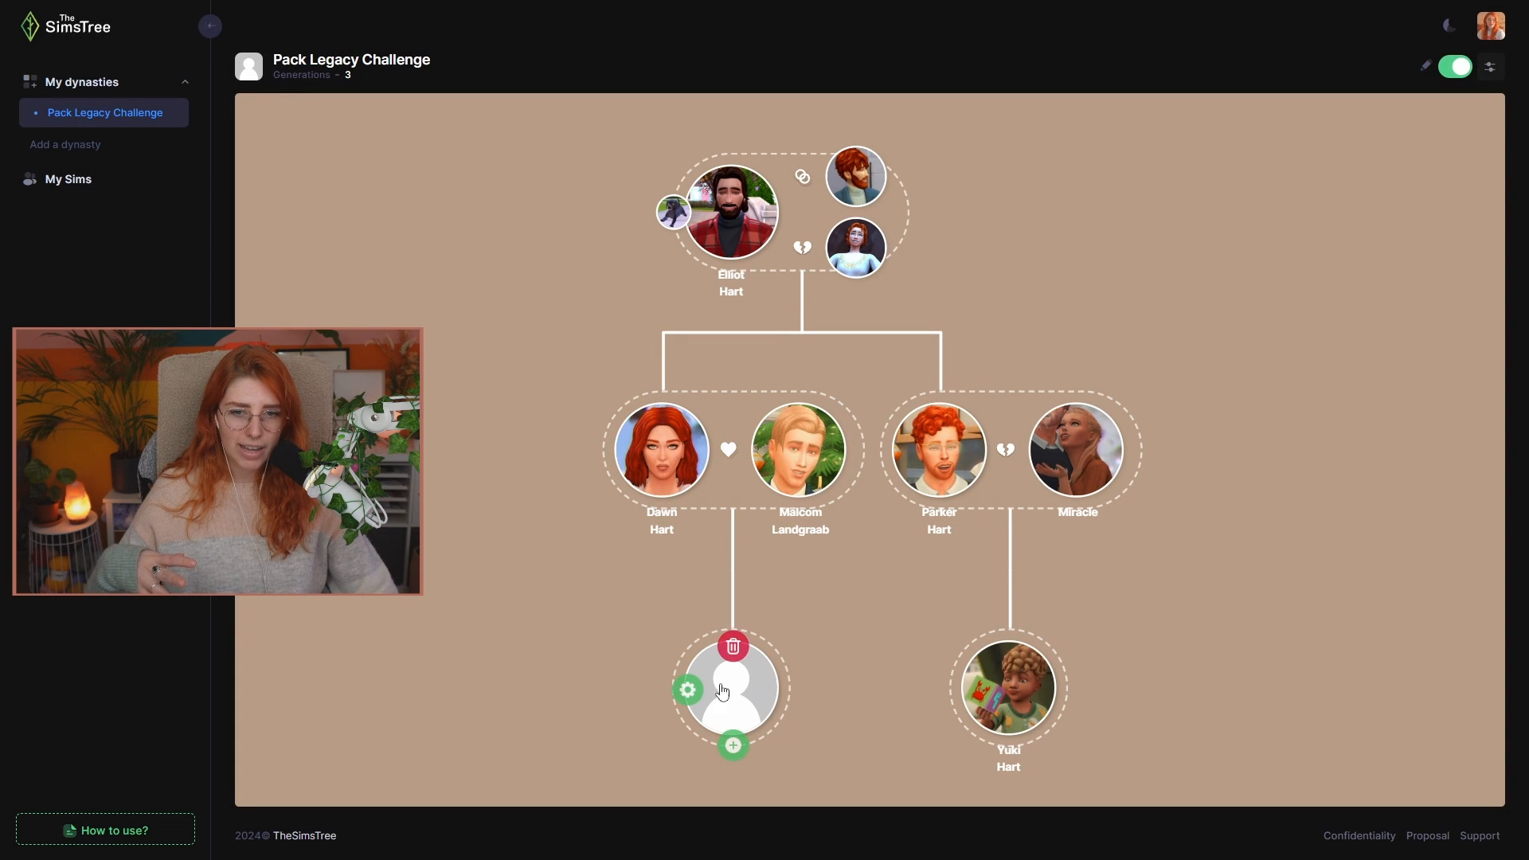
pyautogui.click(688, 690)
pyautogui.click(717, 496)
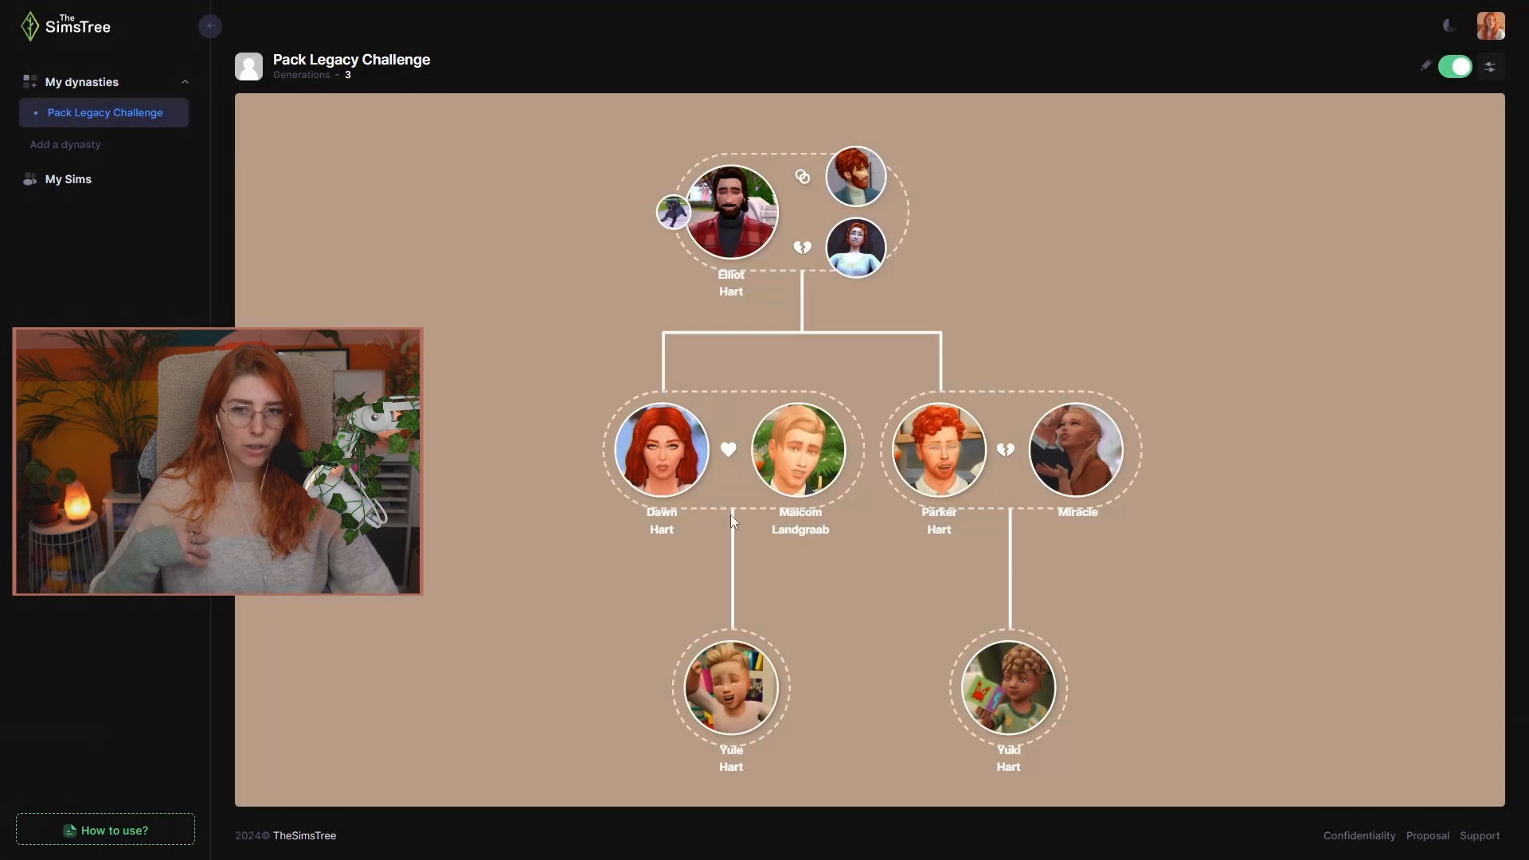
pyautogui.scroll(-1, 1198, 422)
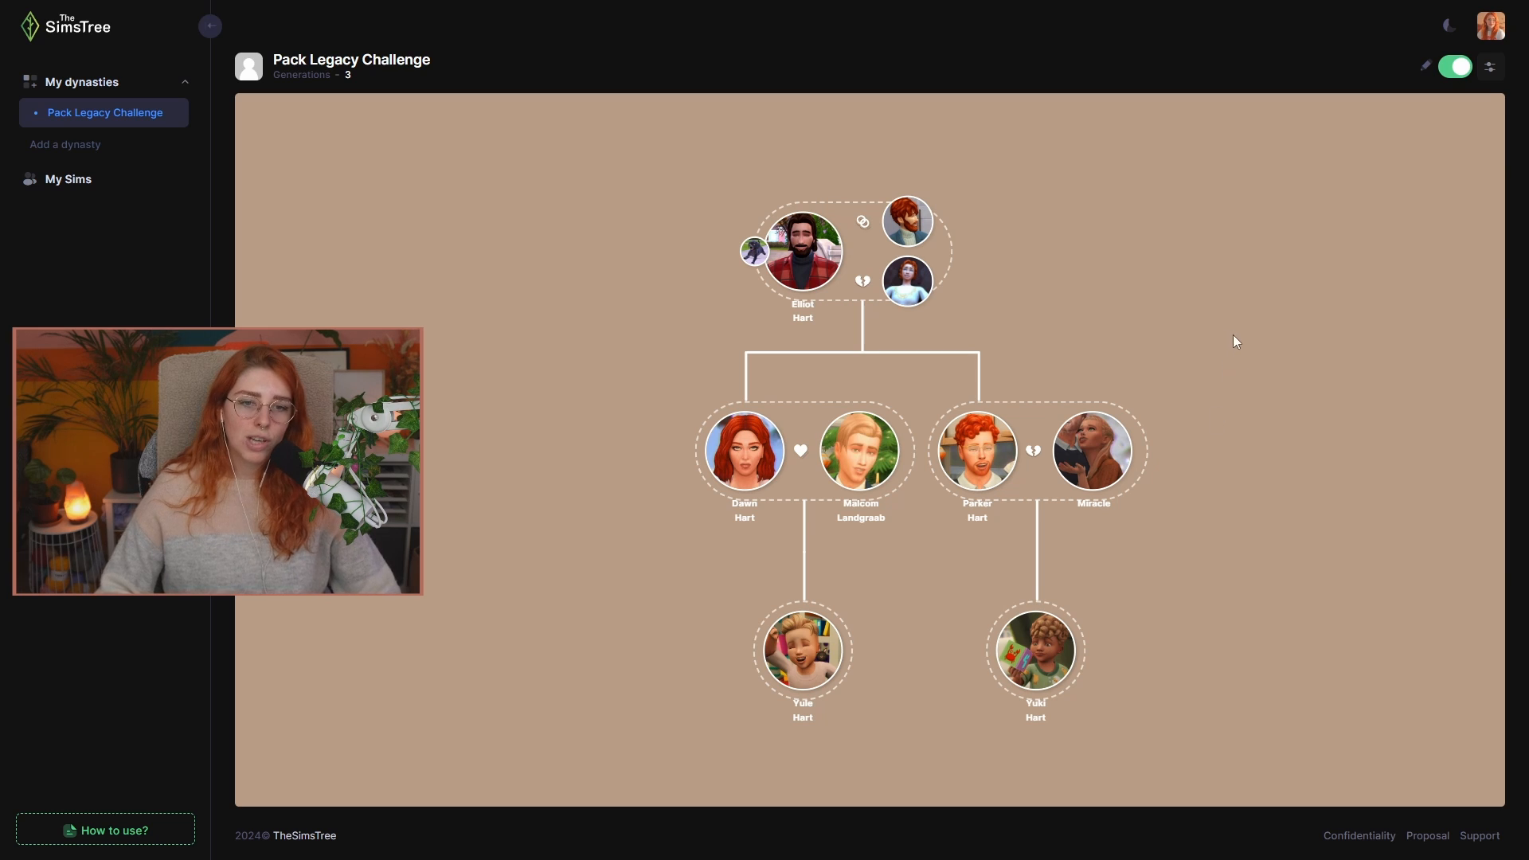
pyautogui.moveTo(1234, 341); pyautogui.dragTo(1170, 427)
pyautogui.moveTo(1112, 478); pyautogui.dragTo(1112, 401)
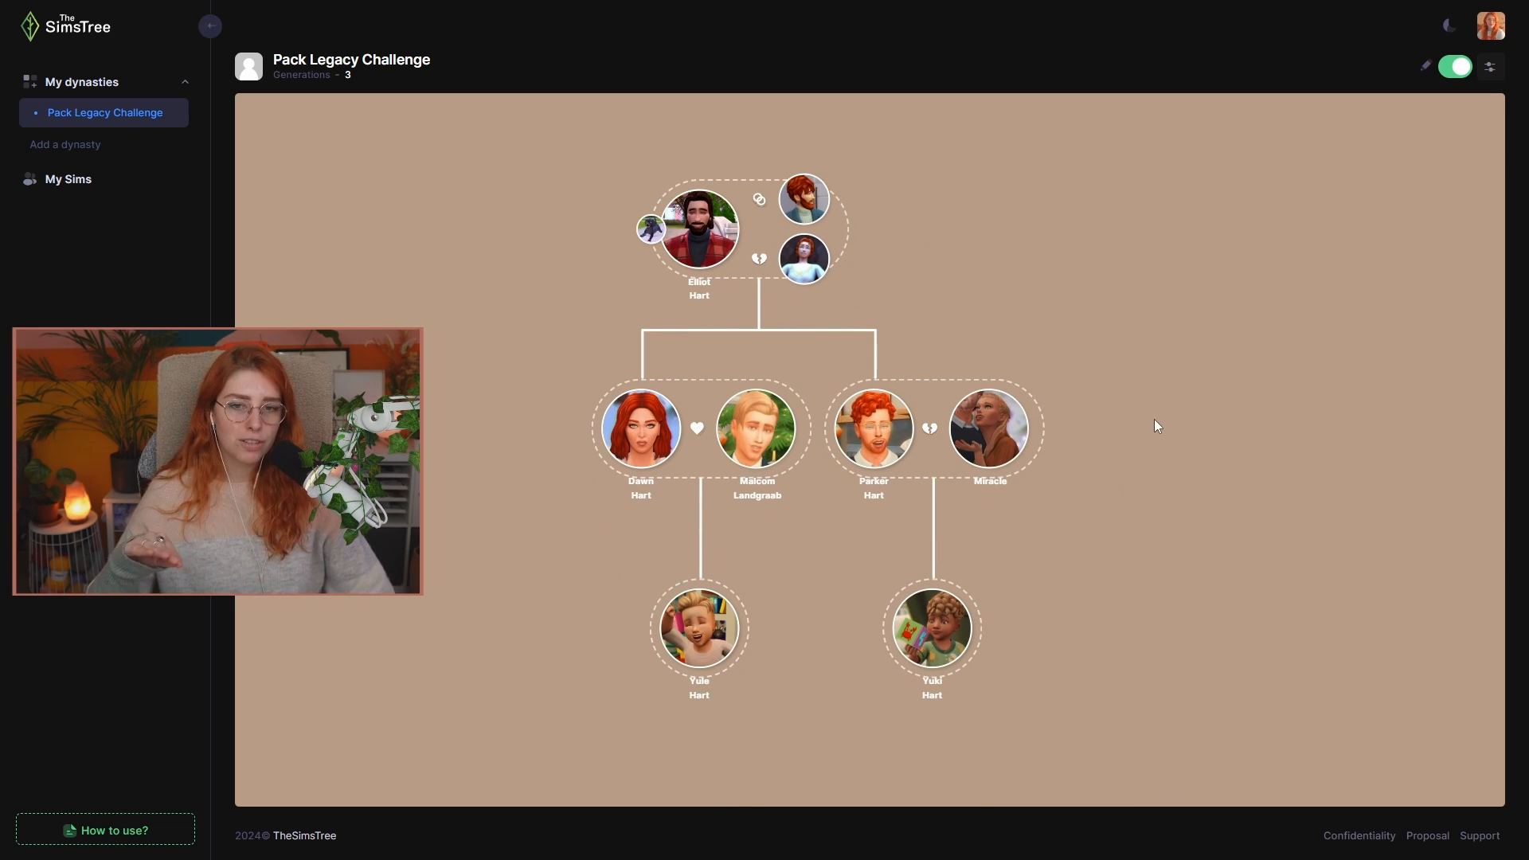
# - View the Sim Cards of the founder and his daughter's blond partner, and switch off the tree's editing mode
pyautogui.moveTo(1106, 365); pyautogui.dragTo(1120, 331)
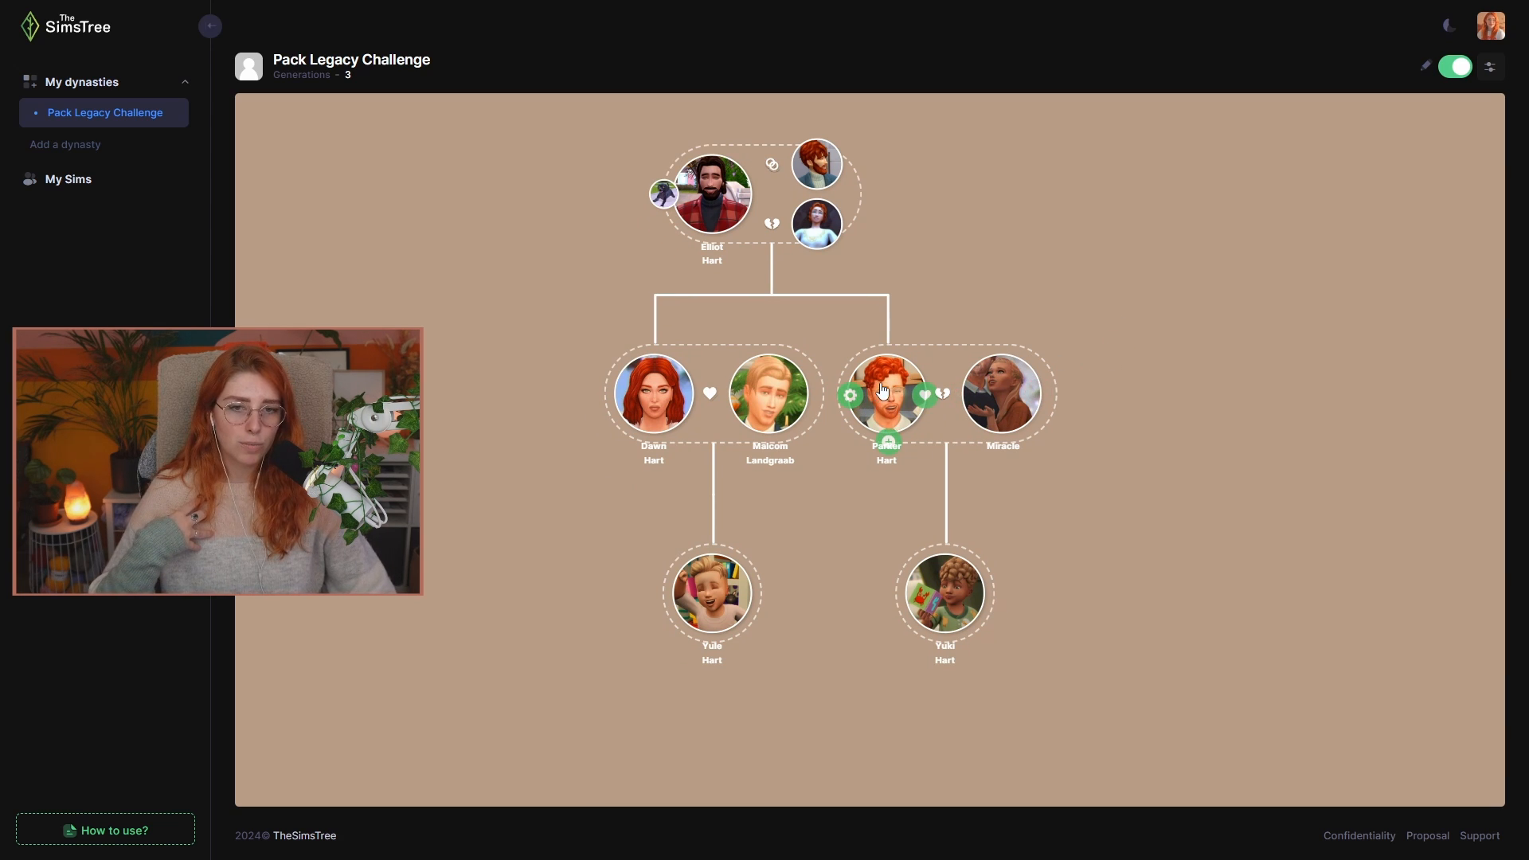
pyautogui.click(714, 204)
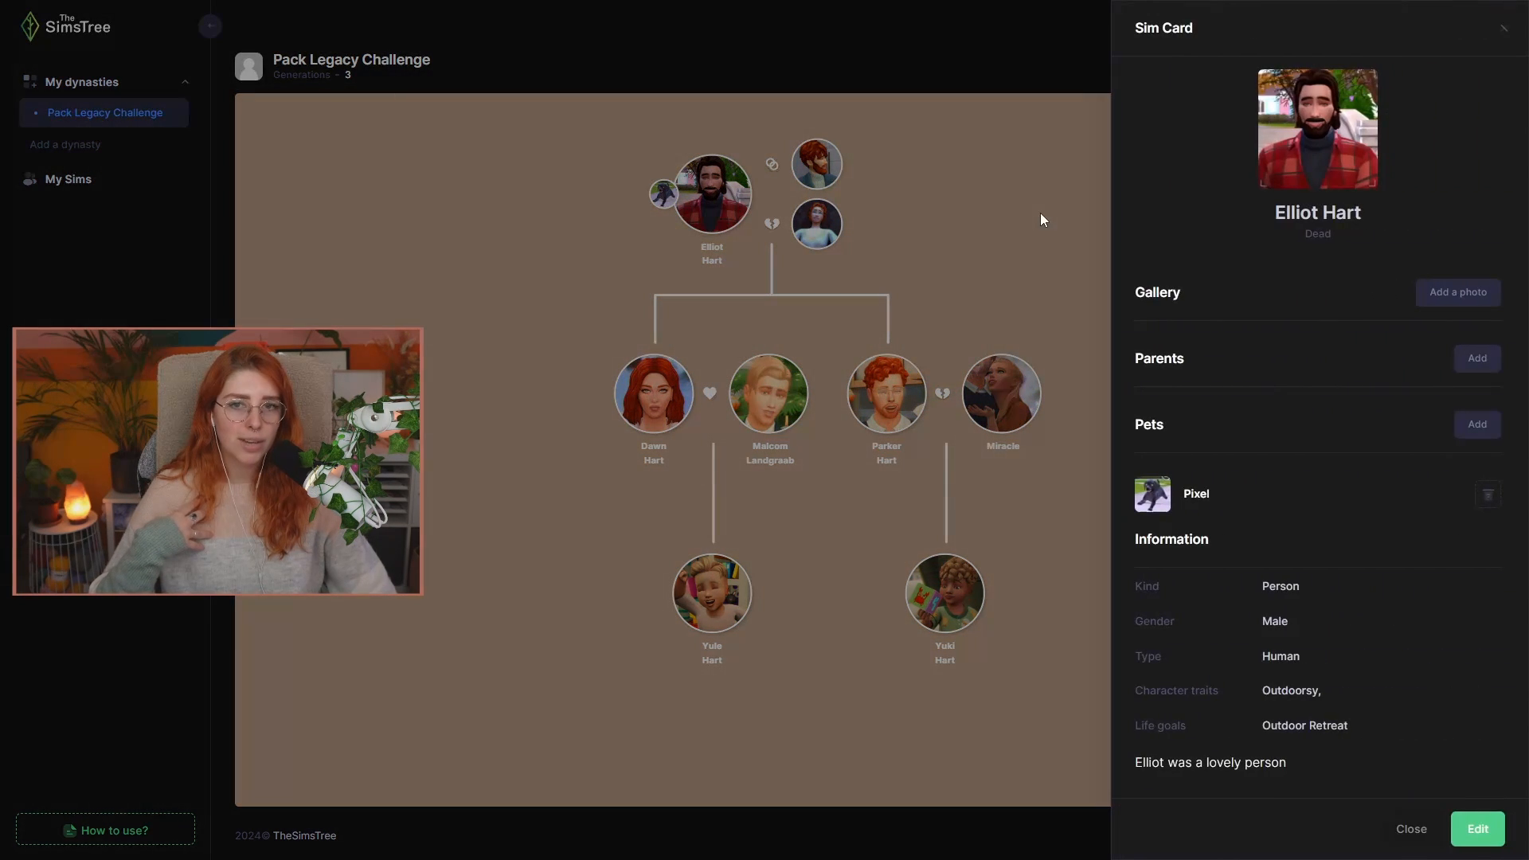
pyautogui.click(768, 362)
pyautogui.click(771, 398)
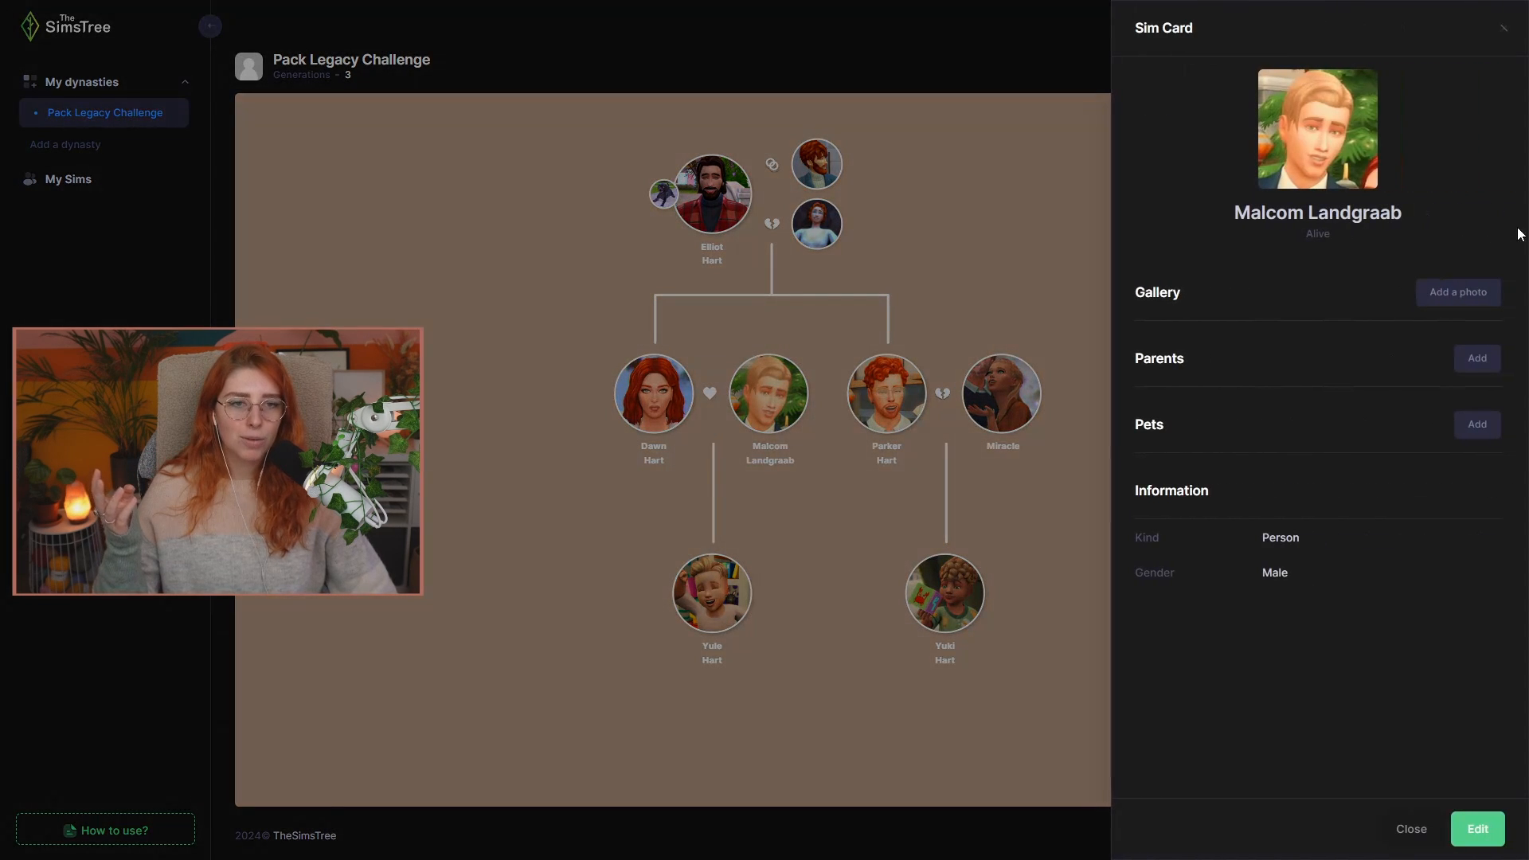
pyautogui.click(1064, 279)
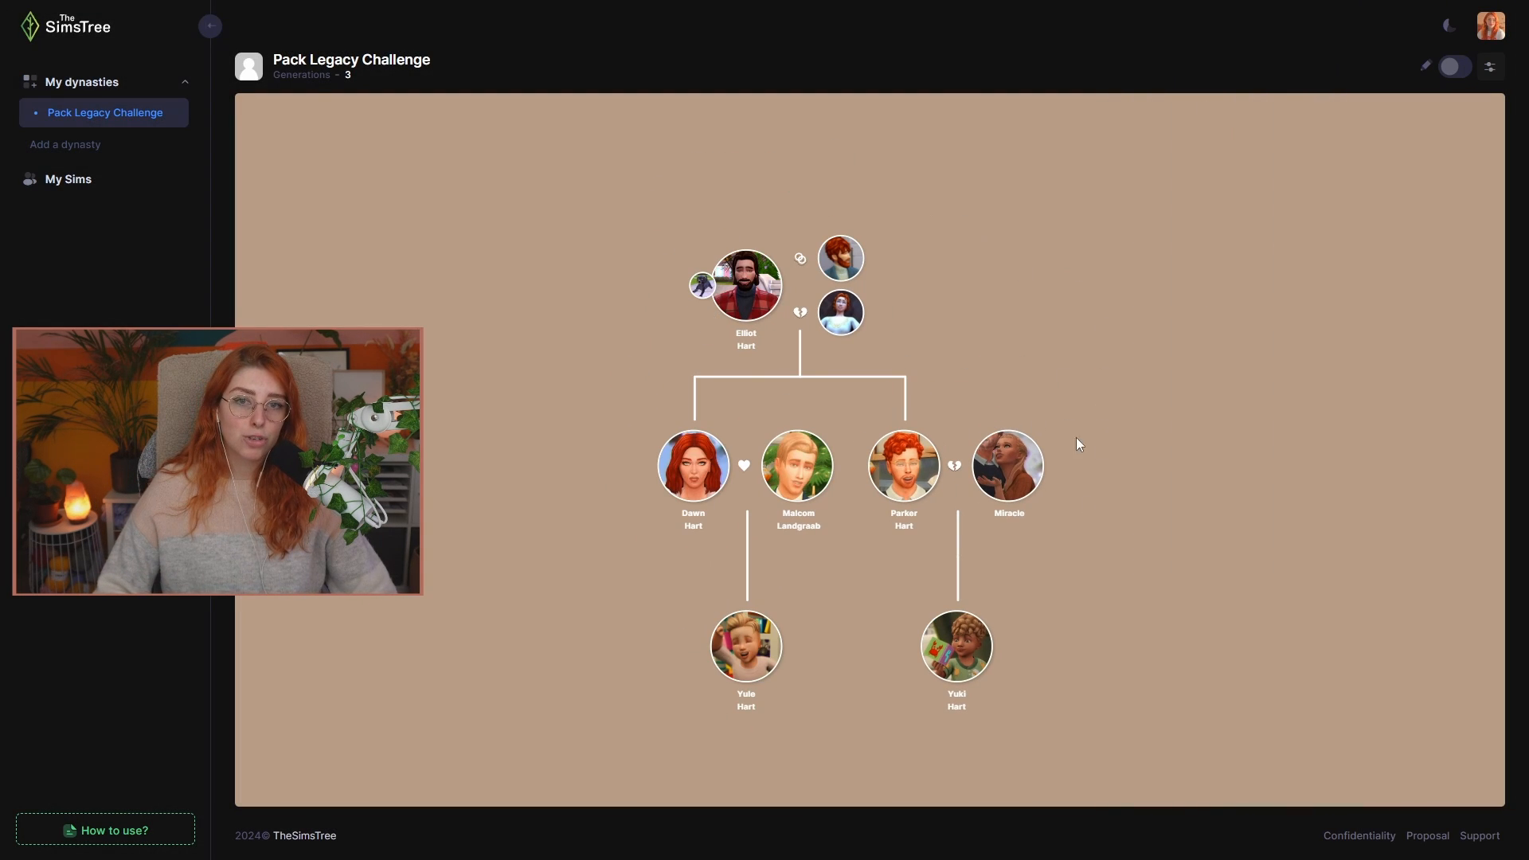
# - Examine the three-generation tree up close and as a whole, from the founder with his pet and partners down to the grandchildren
pyautogui.scroll(5, 962, 287)
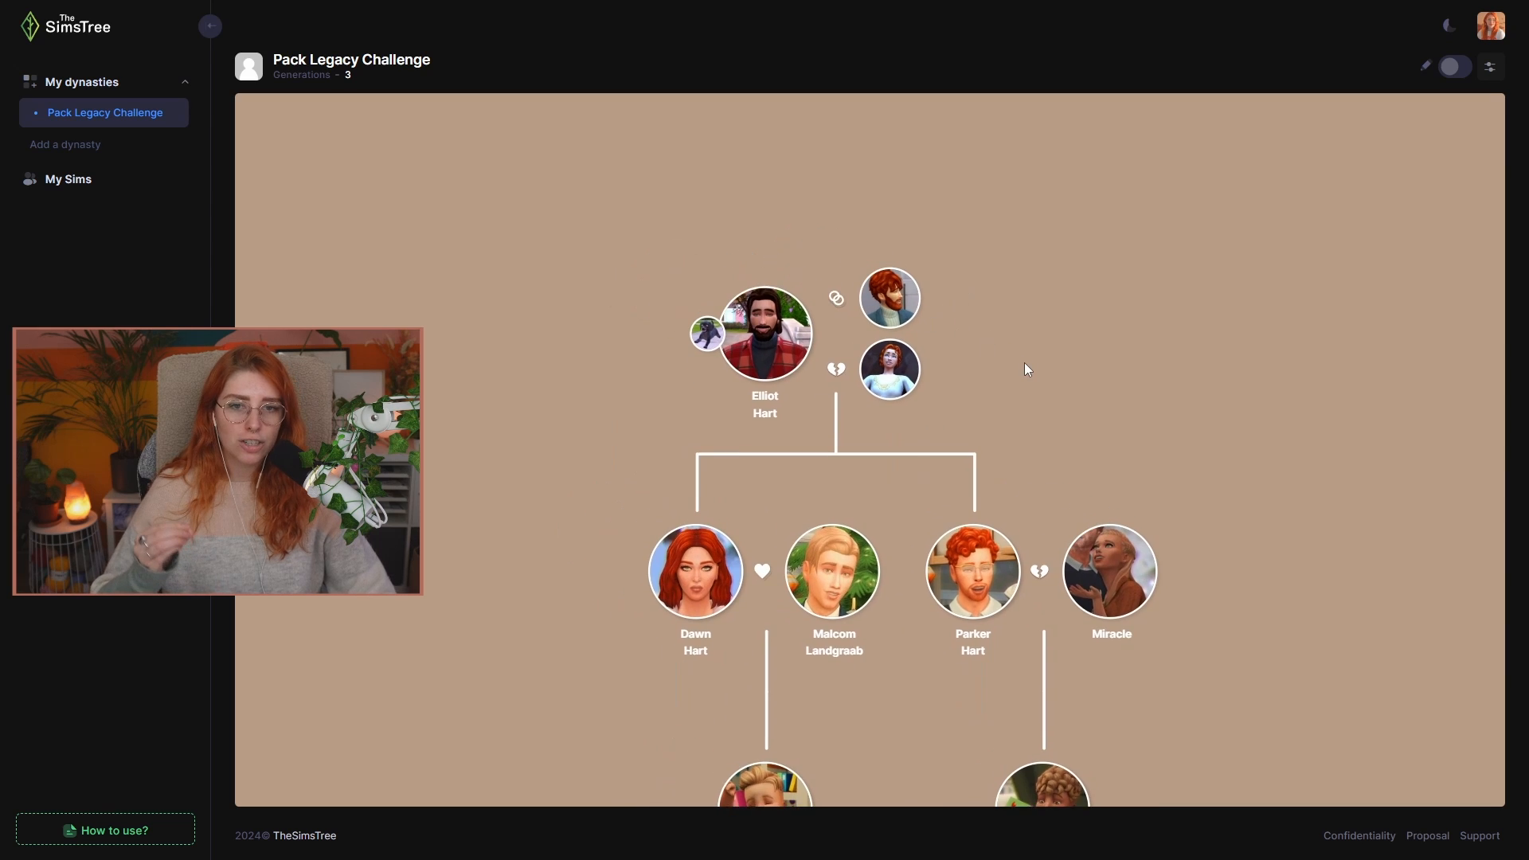
pyautogui.scroll(1, 1153, 562)
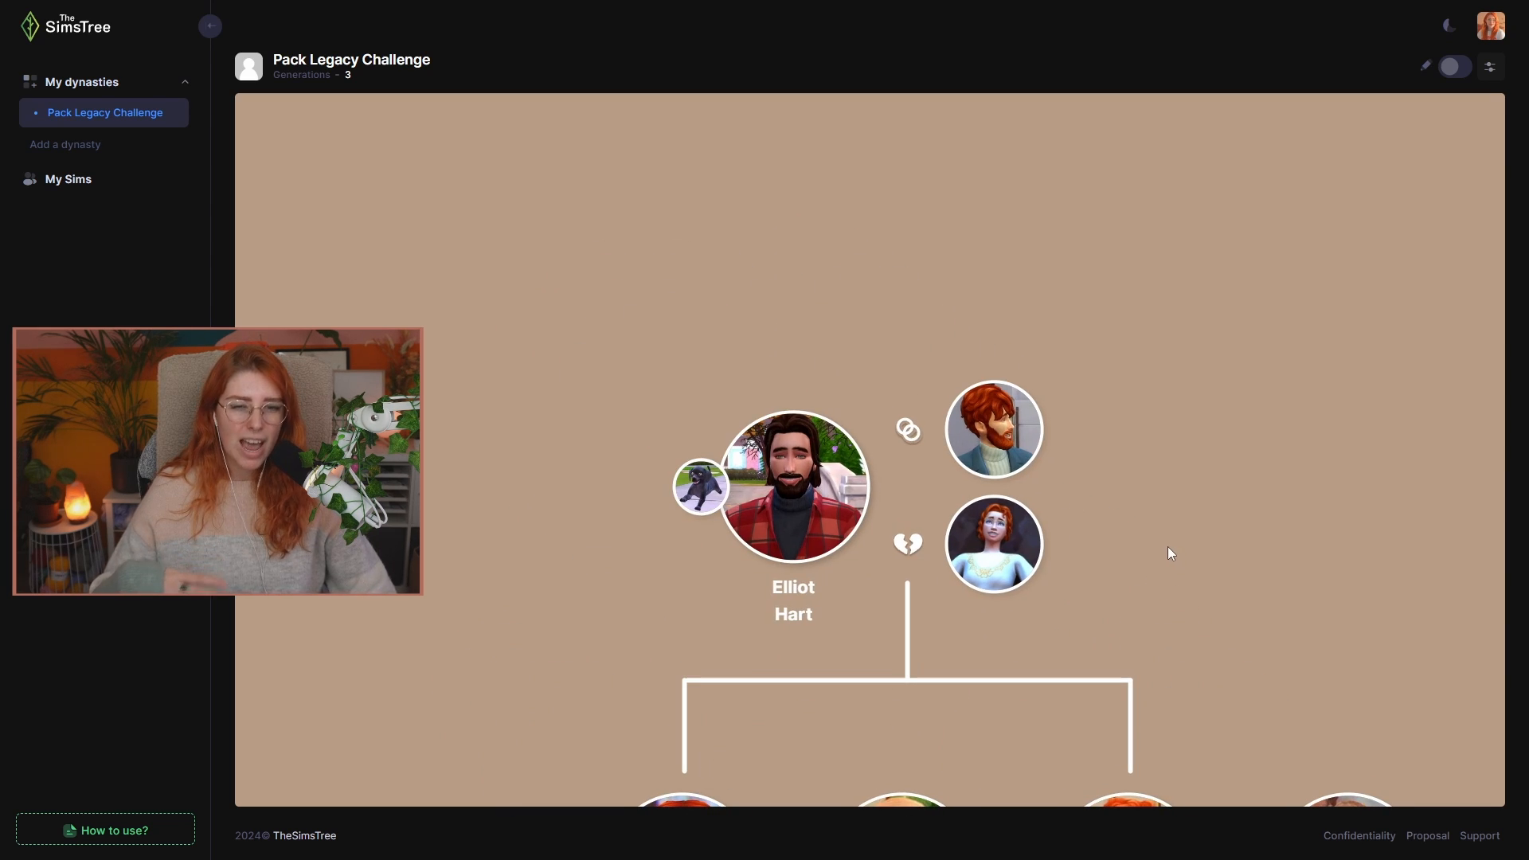
pyautogui.moveTo(1208, 572); pyautogui.dragTo(1172, 460)
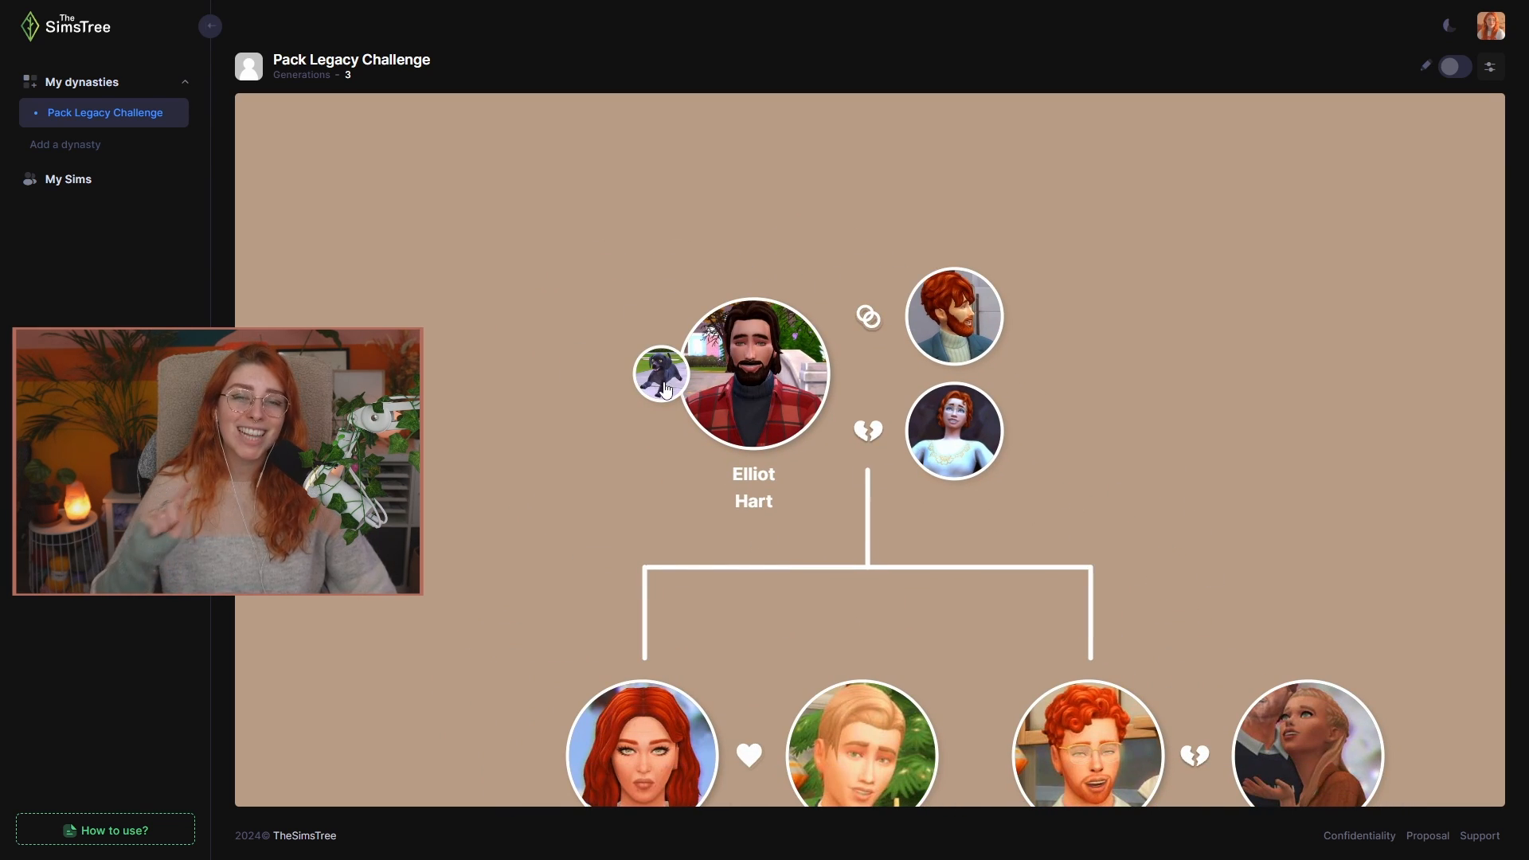
pyautogui.scroll(-5, 781, 407)
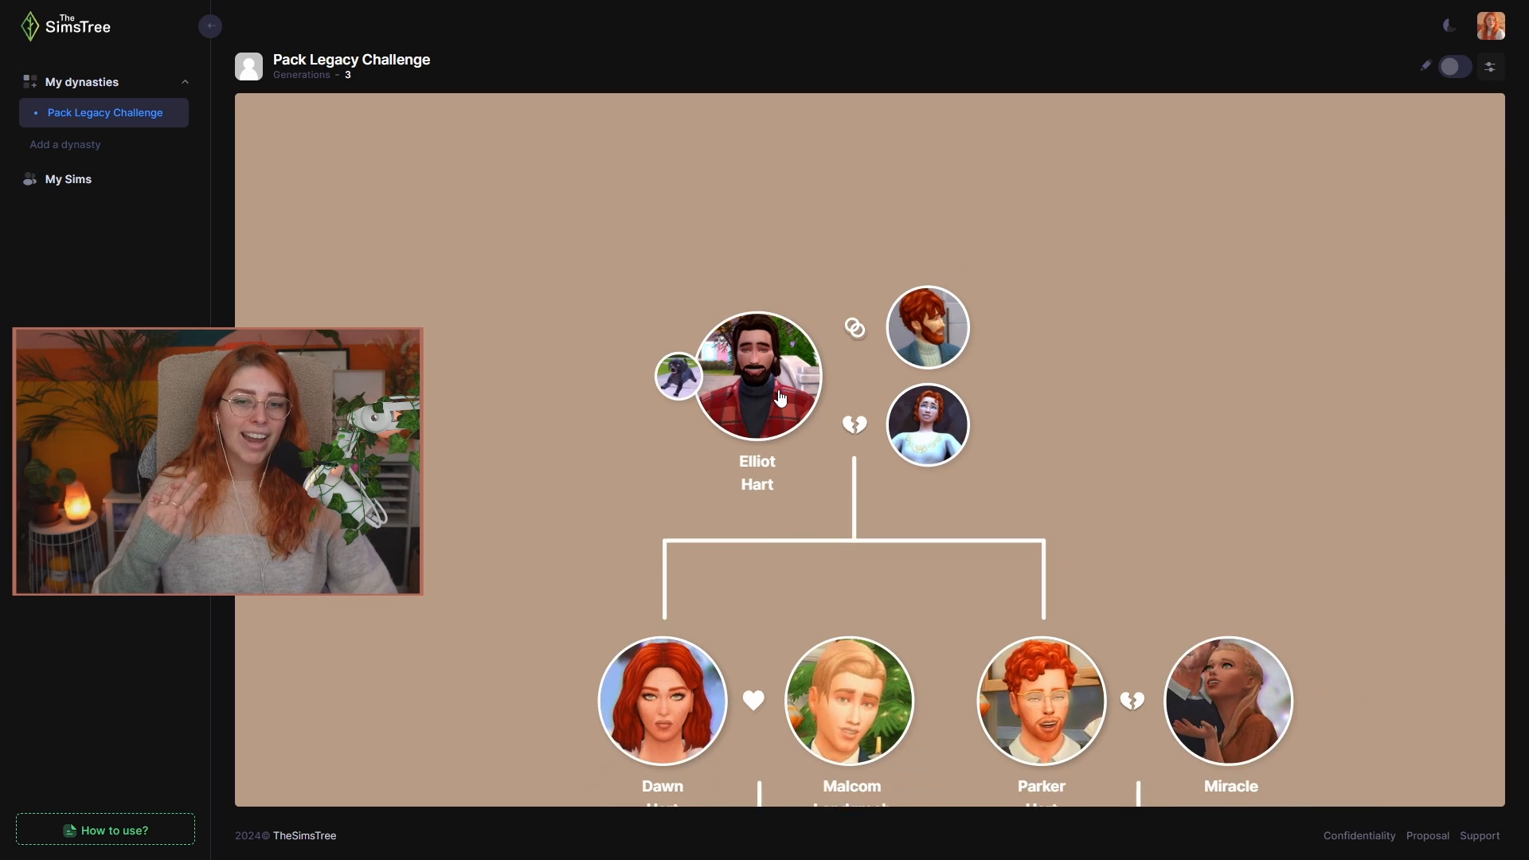
pyautogui.moveTo(1126, 458); pyautogui.dragTo(1085, 386)
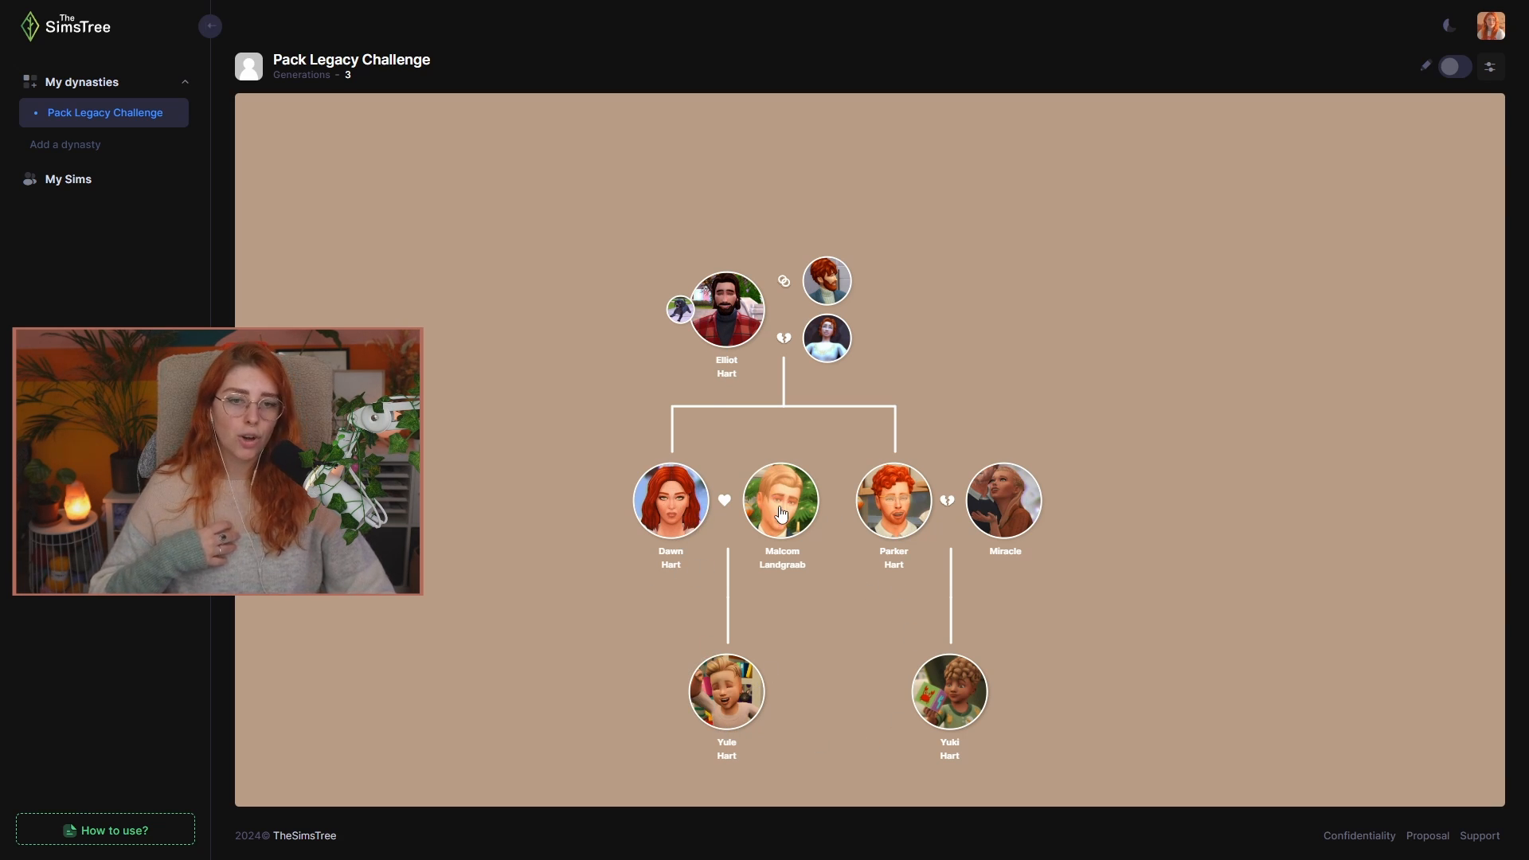
pyautogui.moveTo(1211, 588); pyautogui.dragTo(1215, 551)
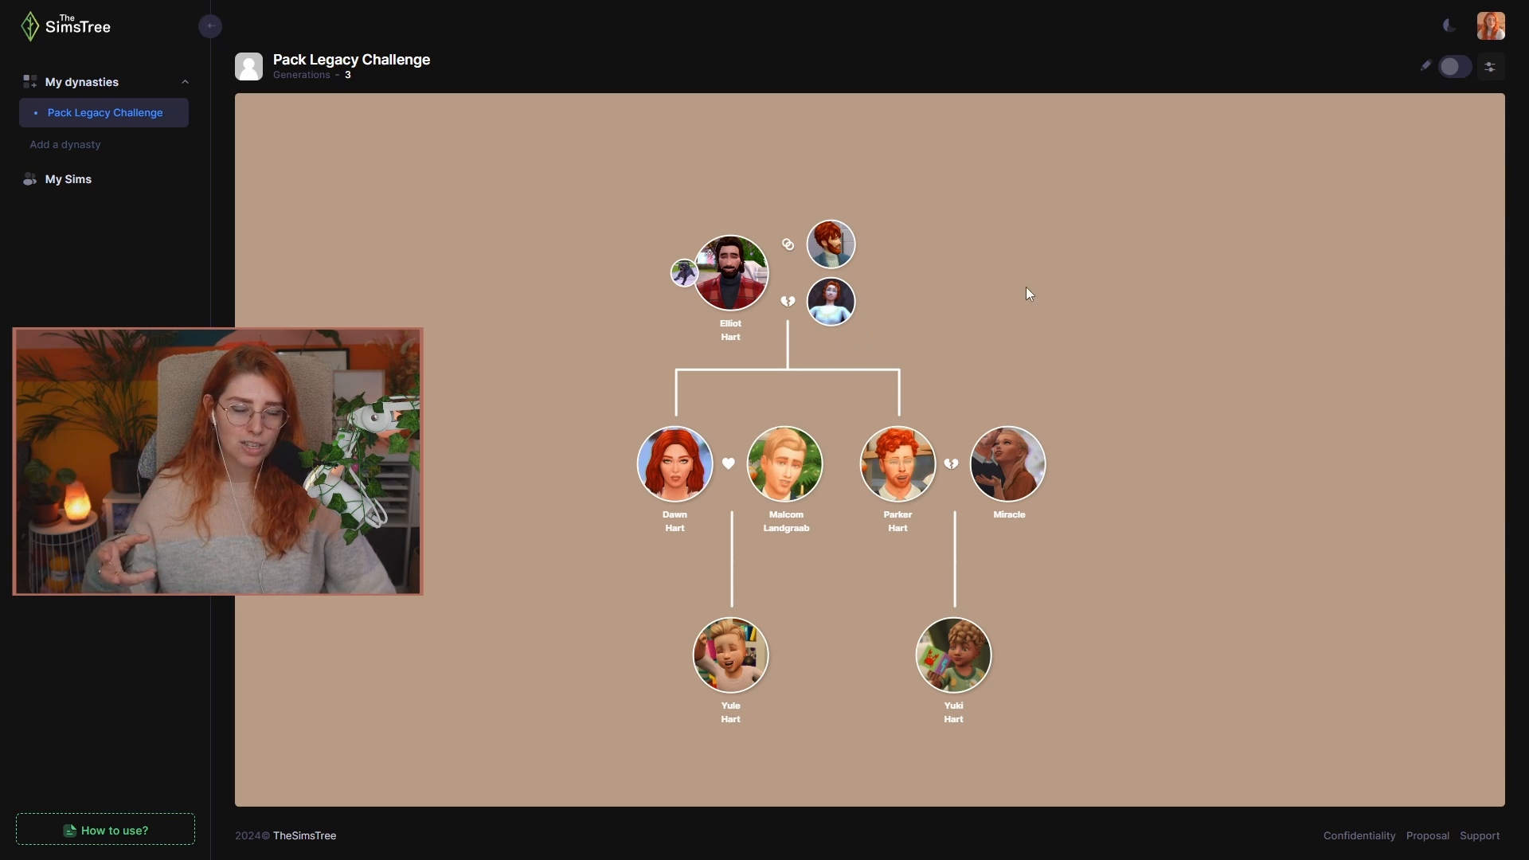
pyautogui.scroll(2, 1129, 362)
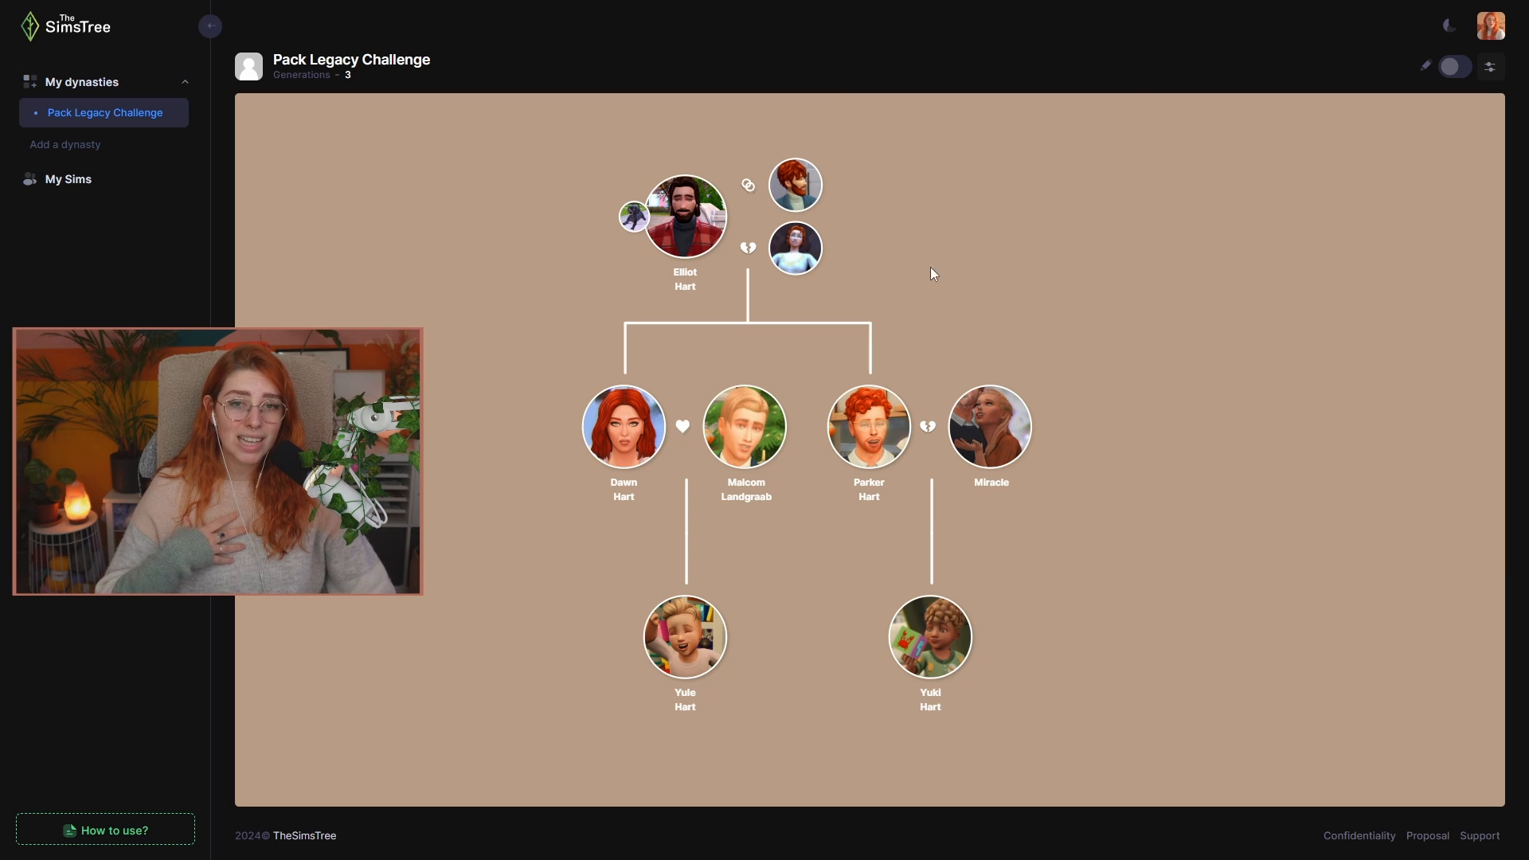
pyautogui.scroll(-1, 1231, 346)
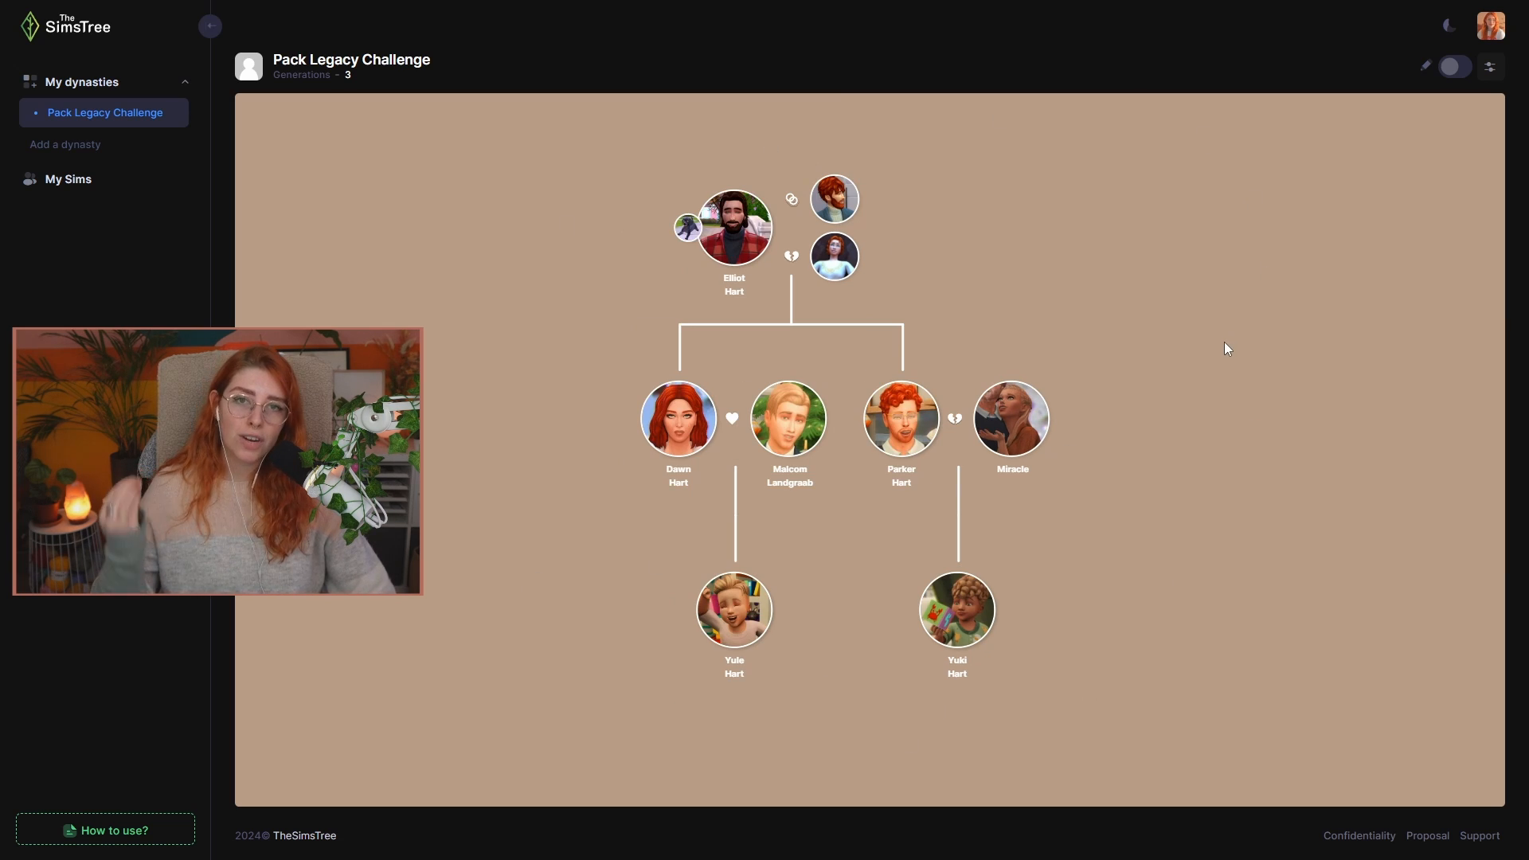
pyautogui.moveTo(1158, 342); pyautogui.dragTo(1069, 348)
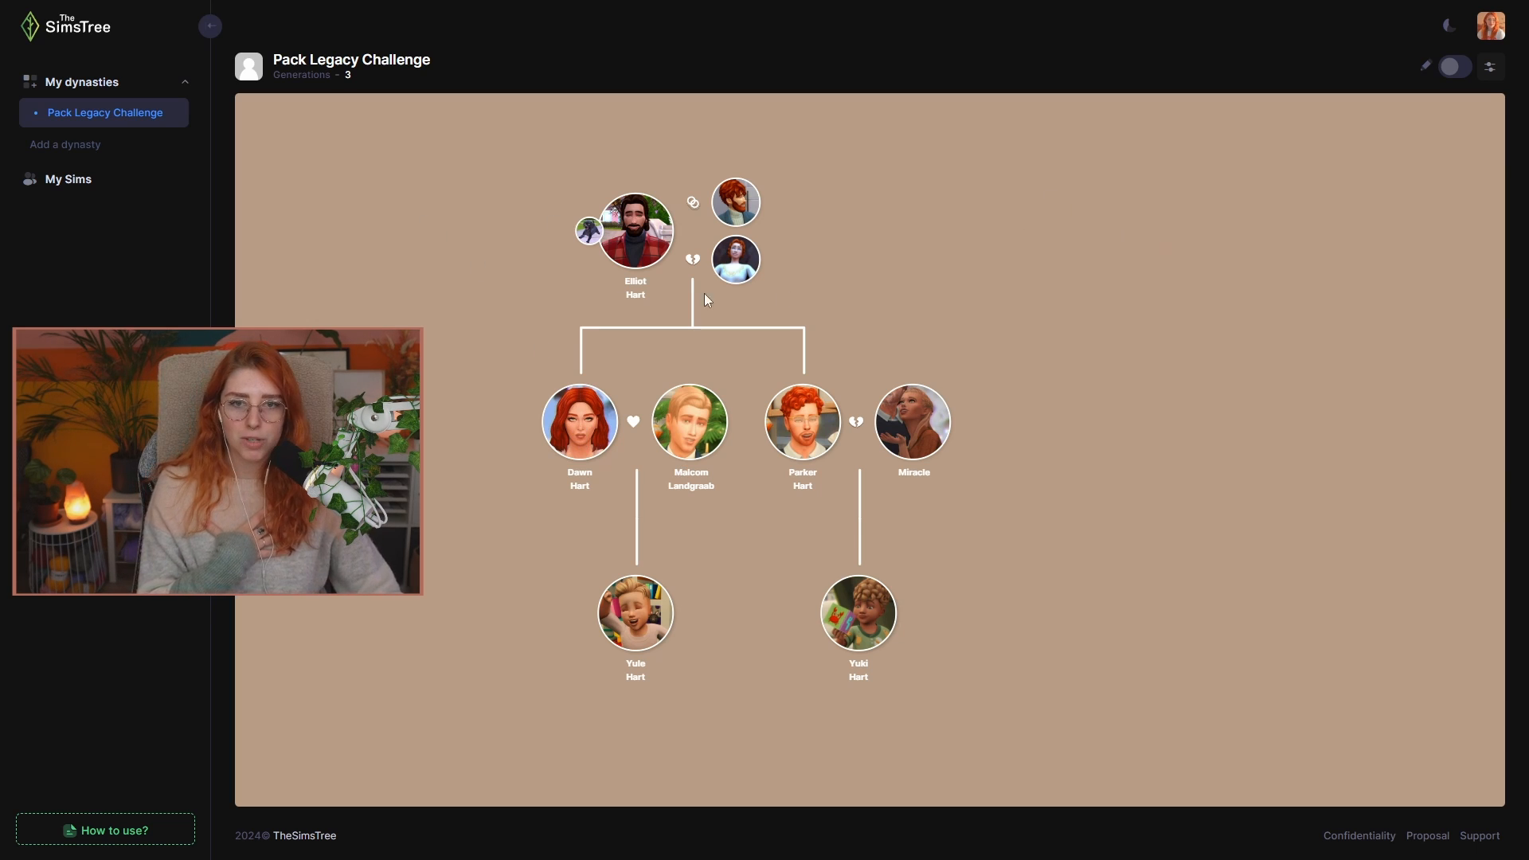
# - Review the founder's Sim Card, including his pets and personal information
pyautogui.click(622, 240)
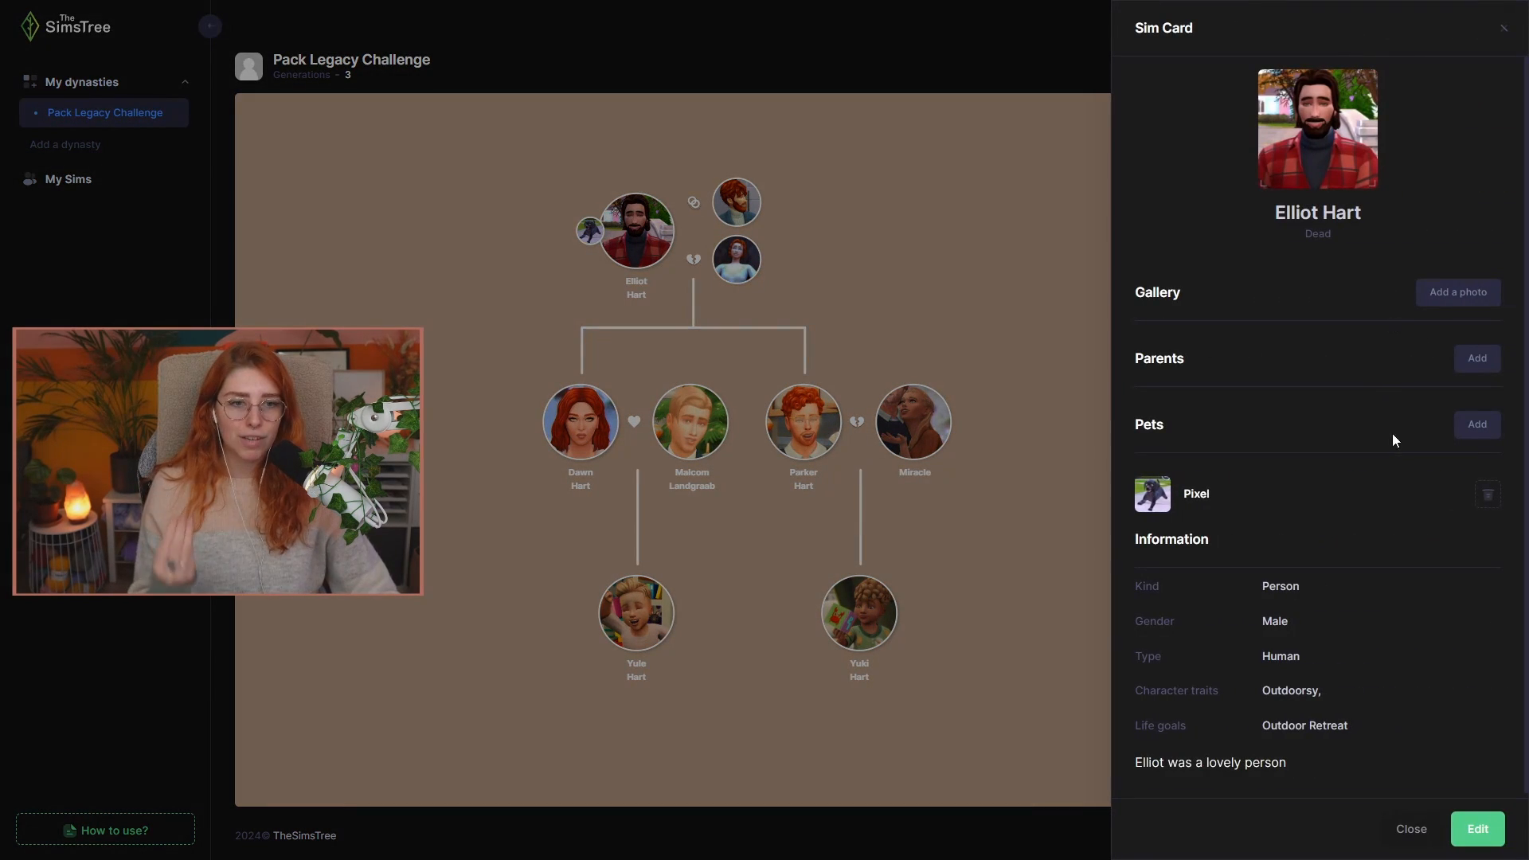
pyautogui.scroll(-1, 1330, 417)
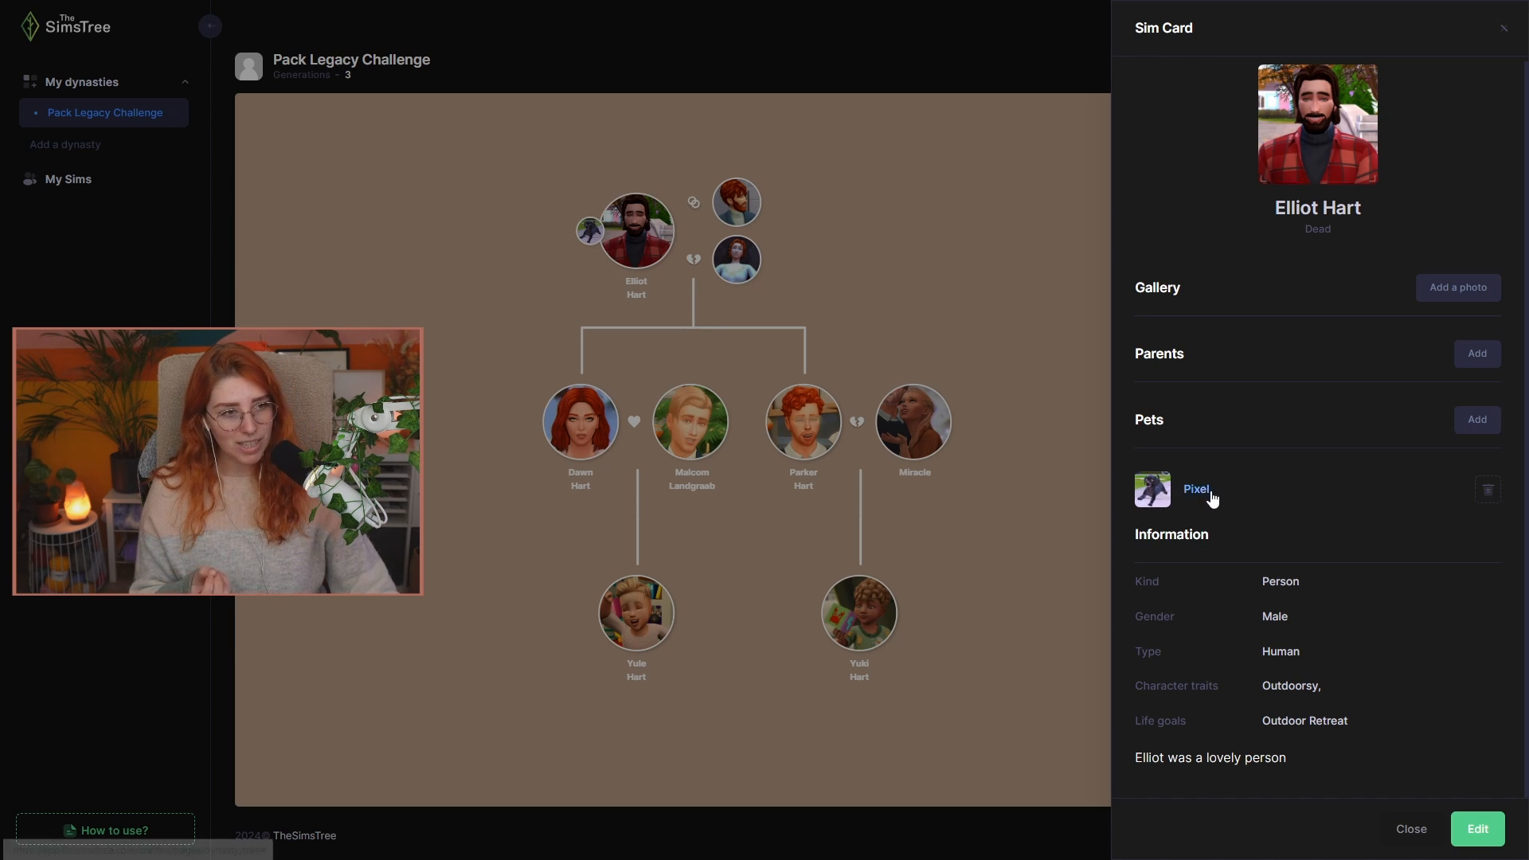
pyautogui.click(966, 199)
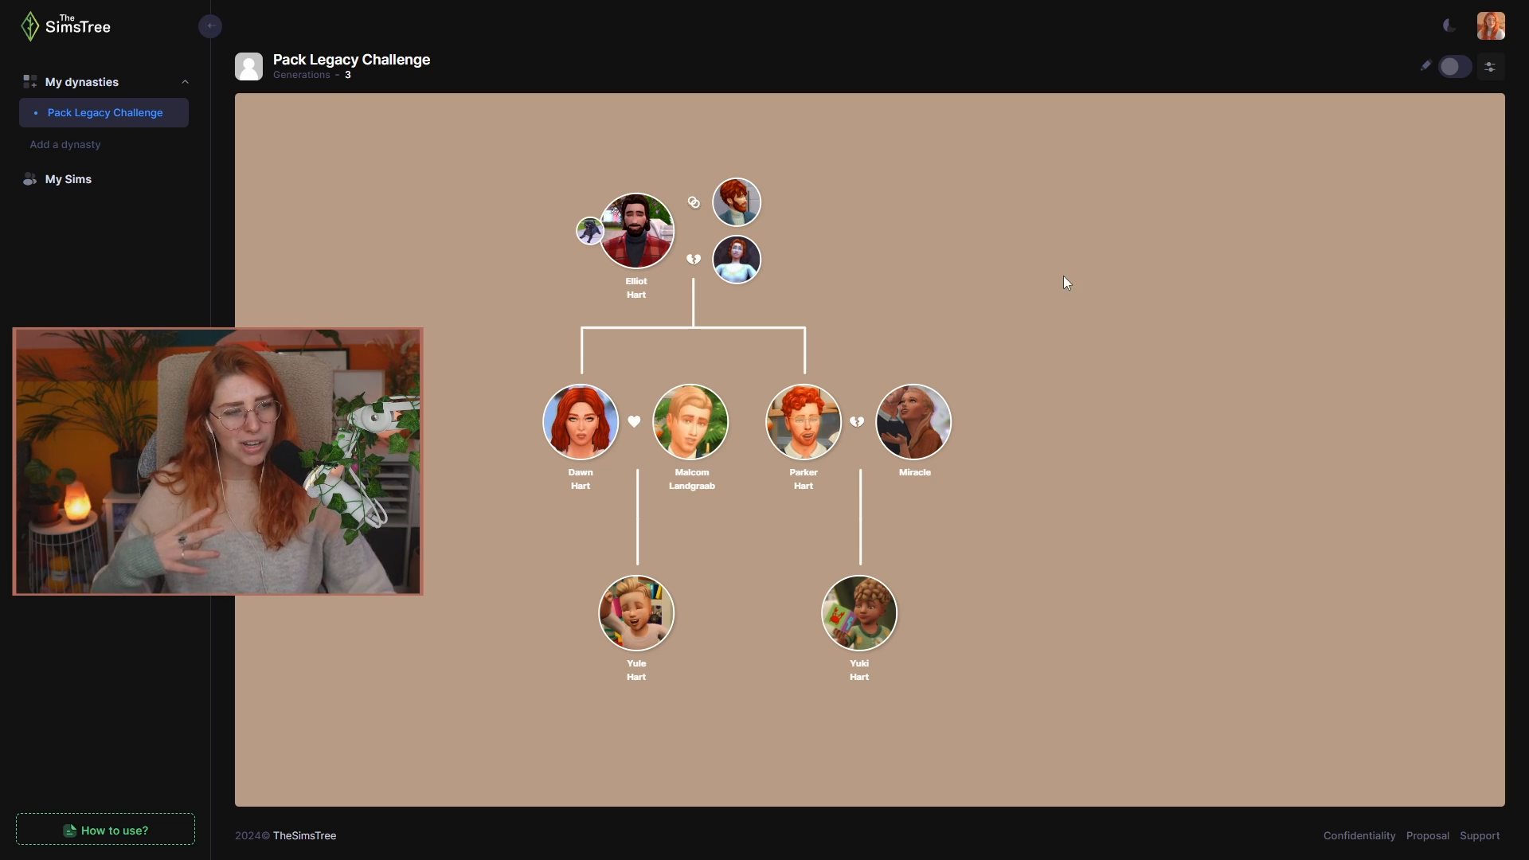
pyautogui.click(645, 254)
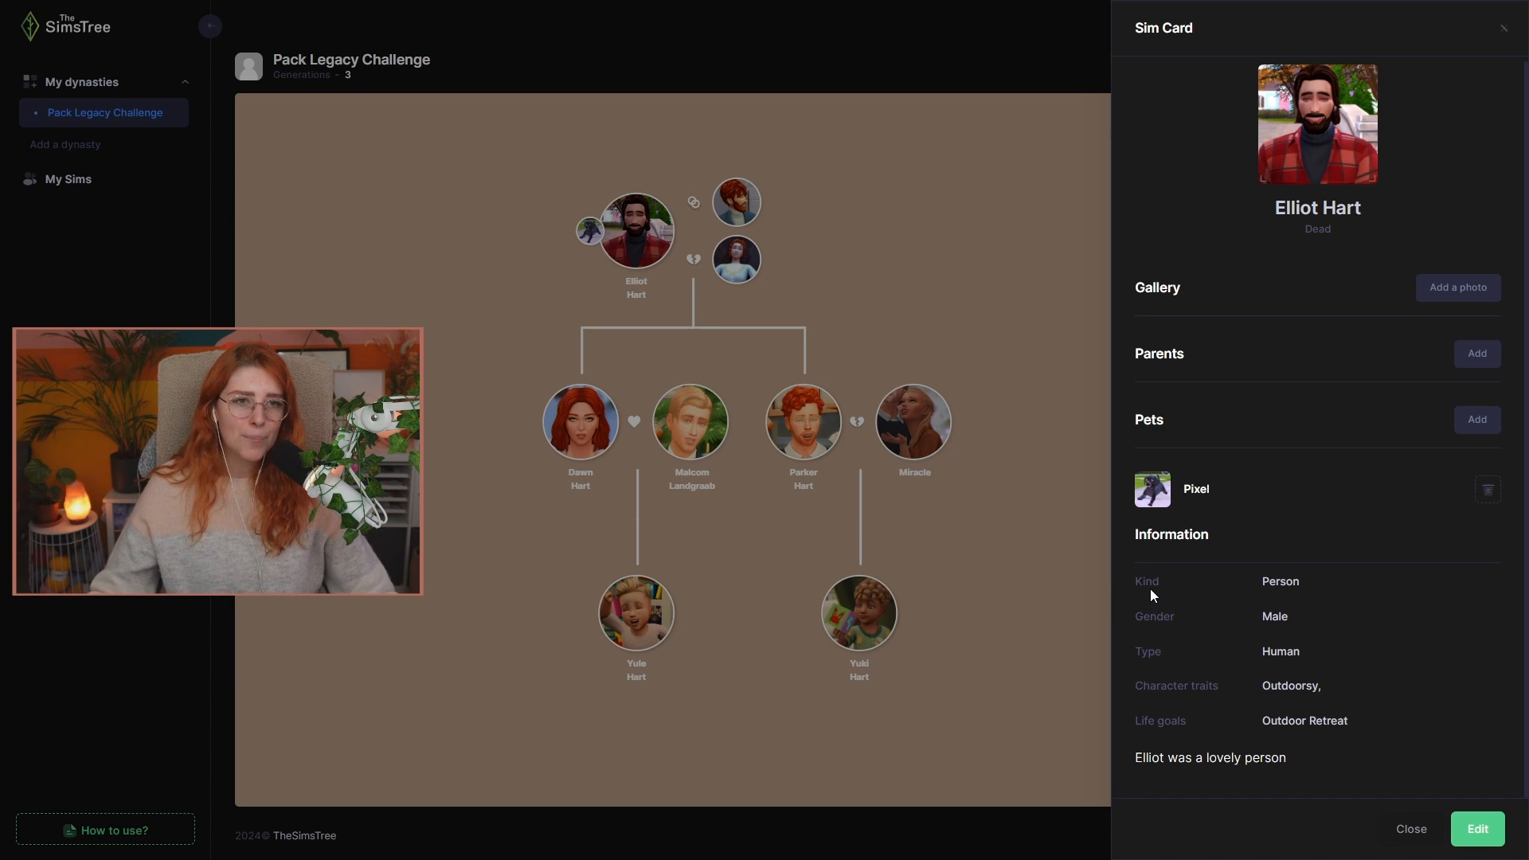
pyautogui.click(1090, 245)
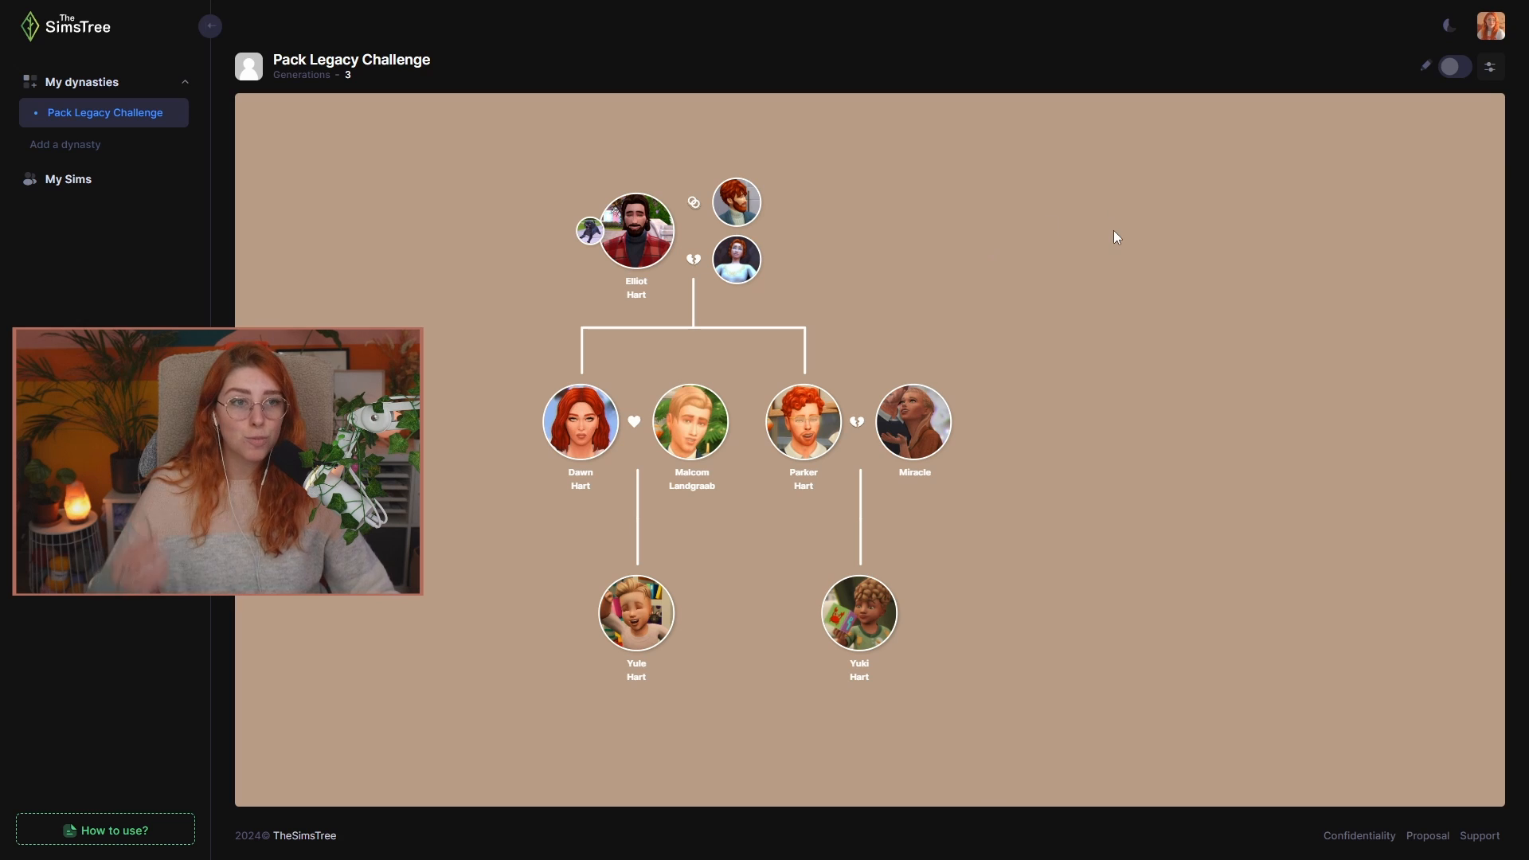
pyautogui.scroll(-2, 1078, 228)
pyautogui.scroll(1, 1146, 484)
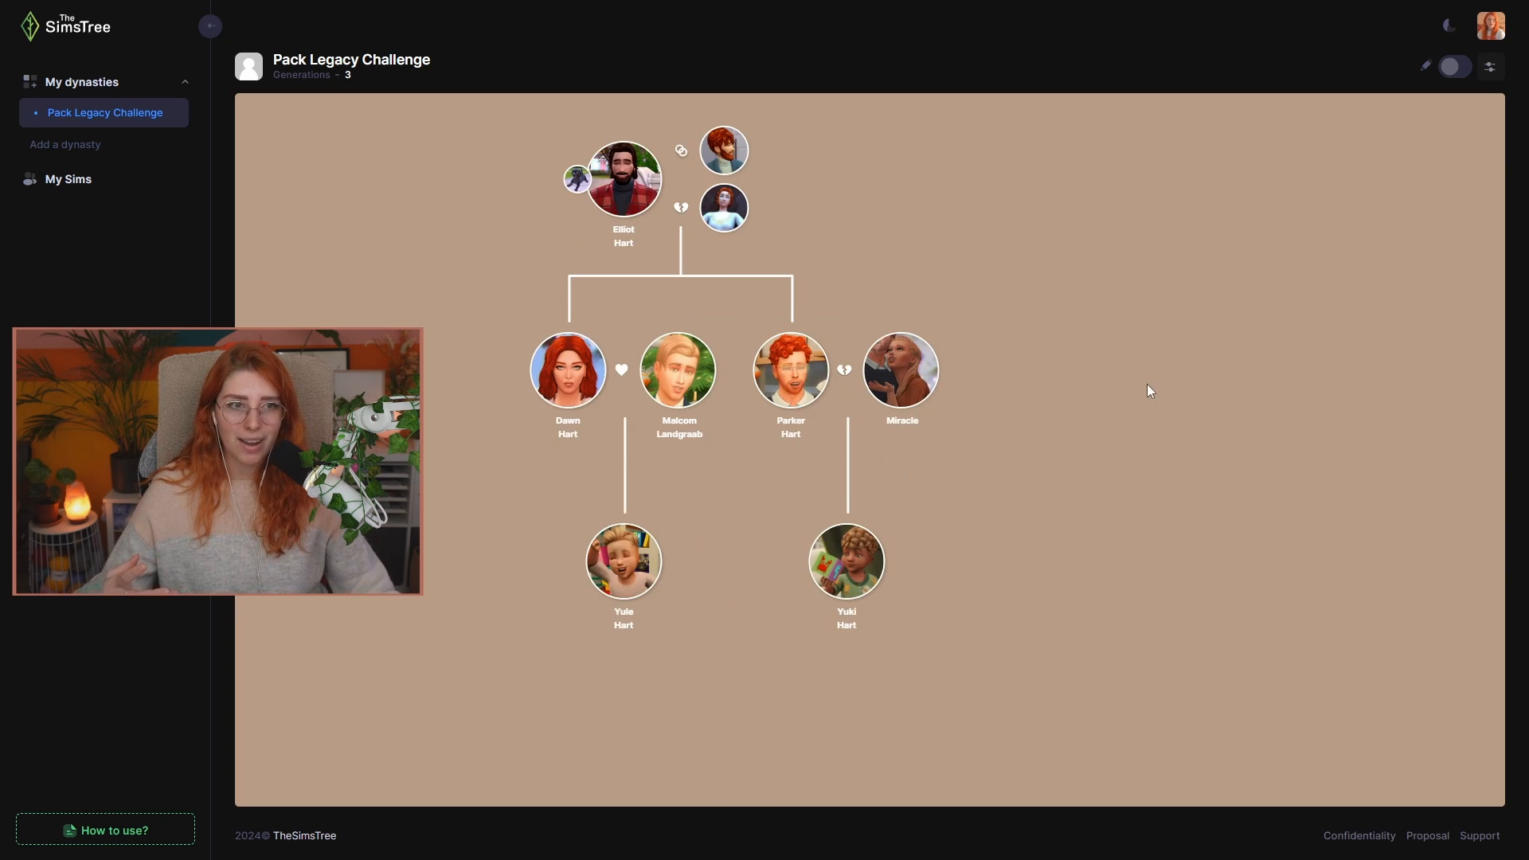
pyautogui.moveTo(1147, 384); pyautogui.dragTo(1096, 490)
pyautogui.scroll(-1, 805, 257)
pyautogui.click(94, 94)
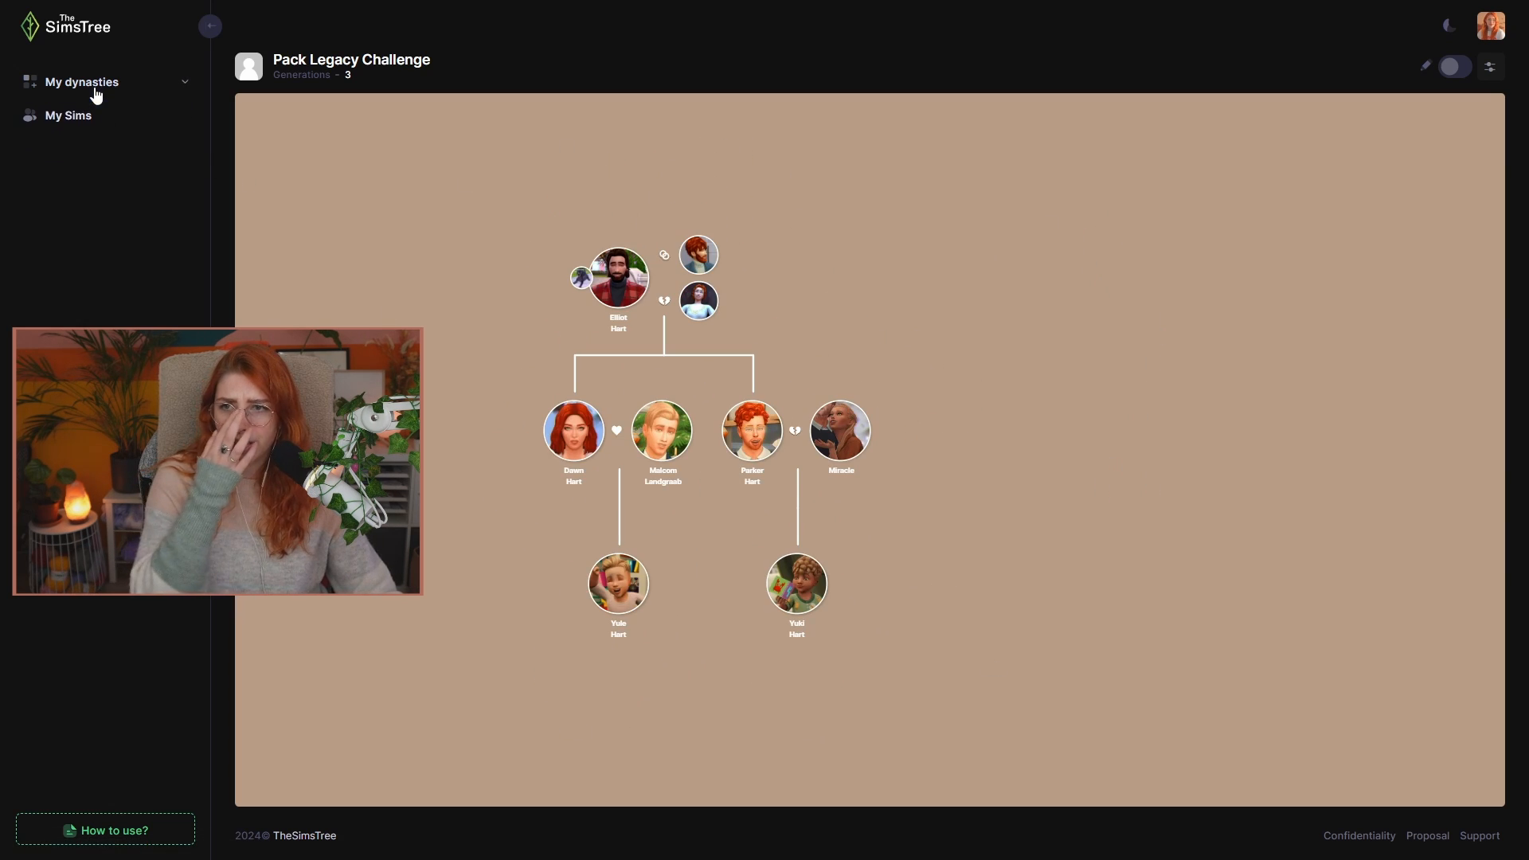
pyautogui.click(96, 96)
pyautogui.rightClick(128, 118)
pyautogui.click(464, 102)
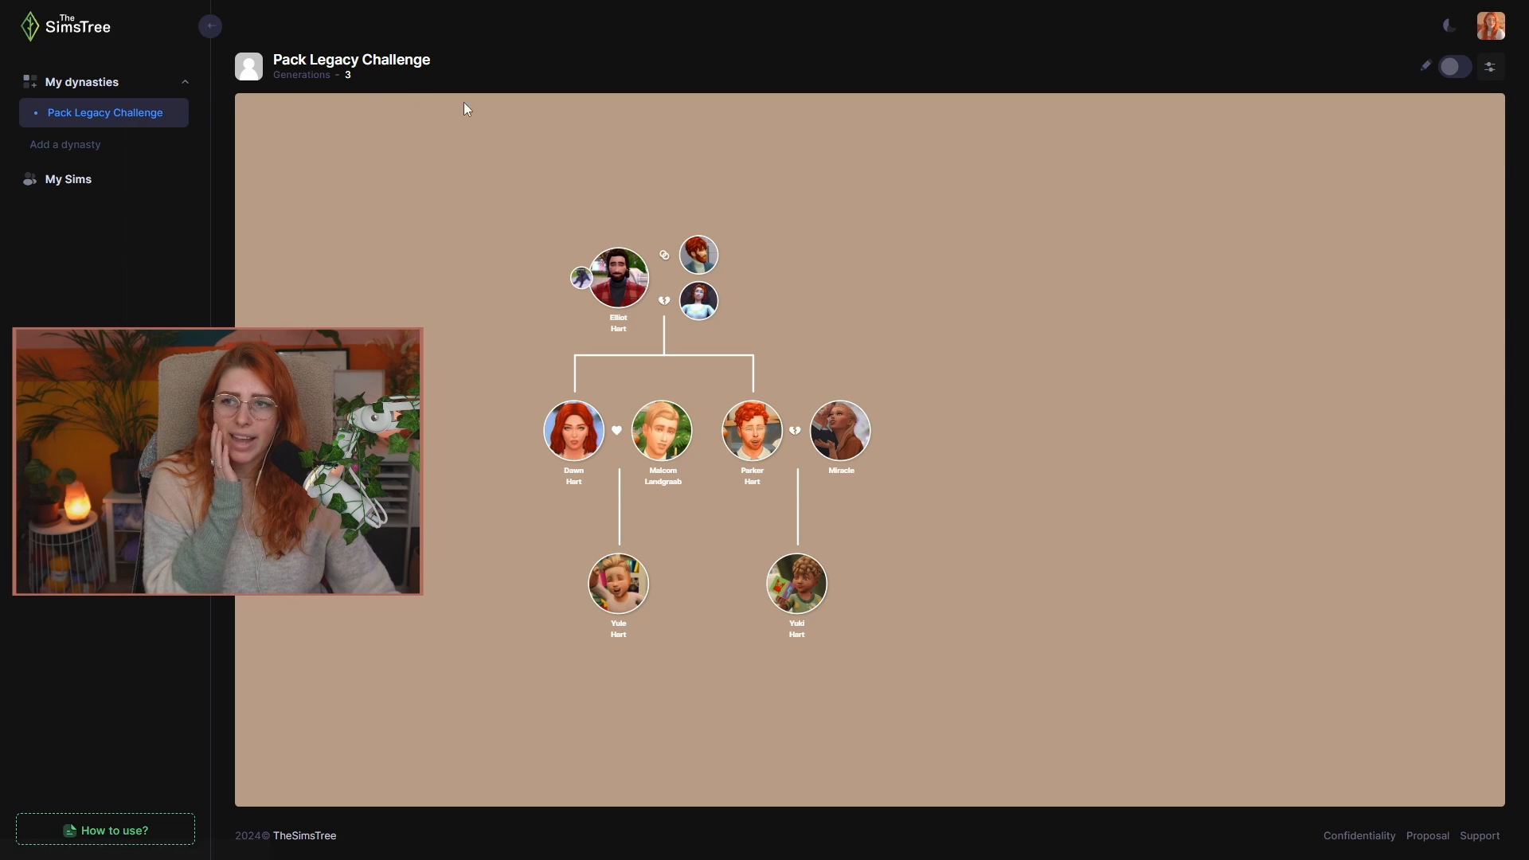
# - Look through the Tree Styling options, from the backgrounds down to the name and alive/dead status settings
pyautogui.click(1490, 68)
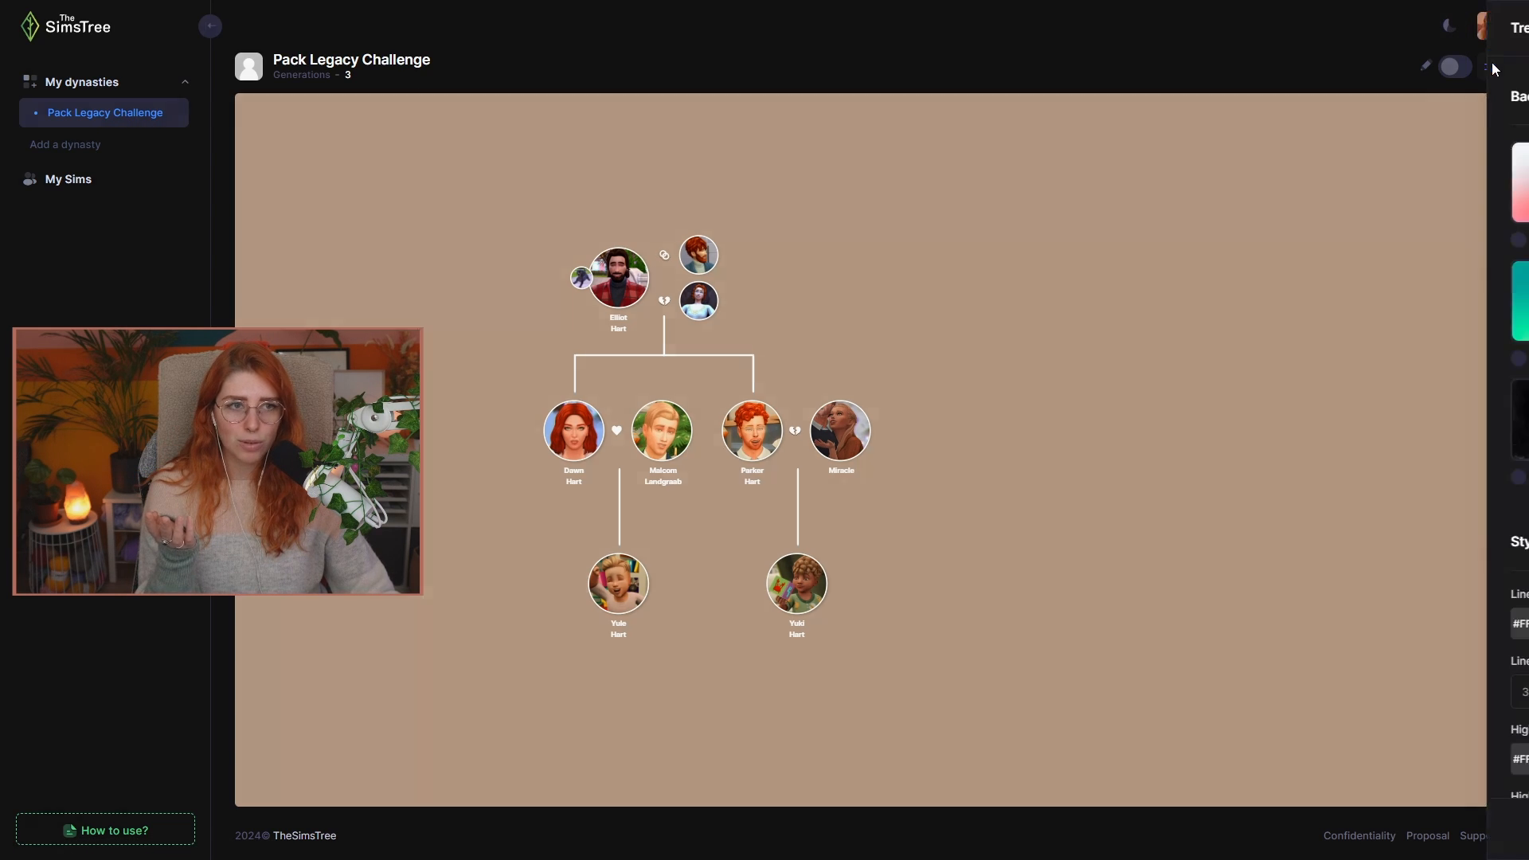
pyautogui.scroll(-7, 1329, 597)
pyautogui.scroll(-5, 1345, 700)
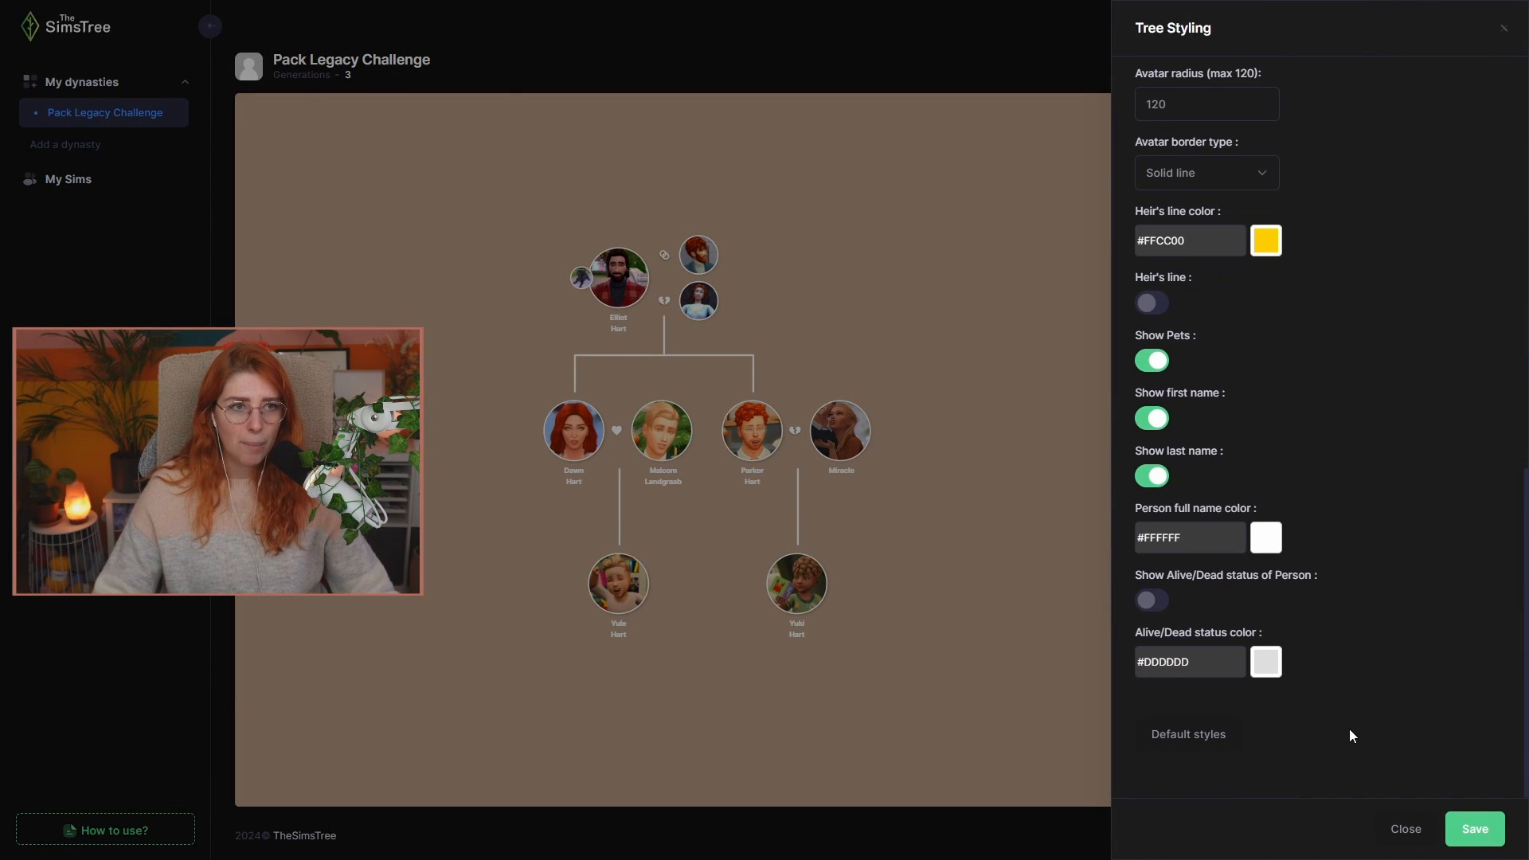
pyautogui.scroll(12, 1371, 785)
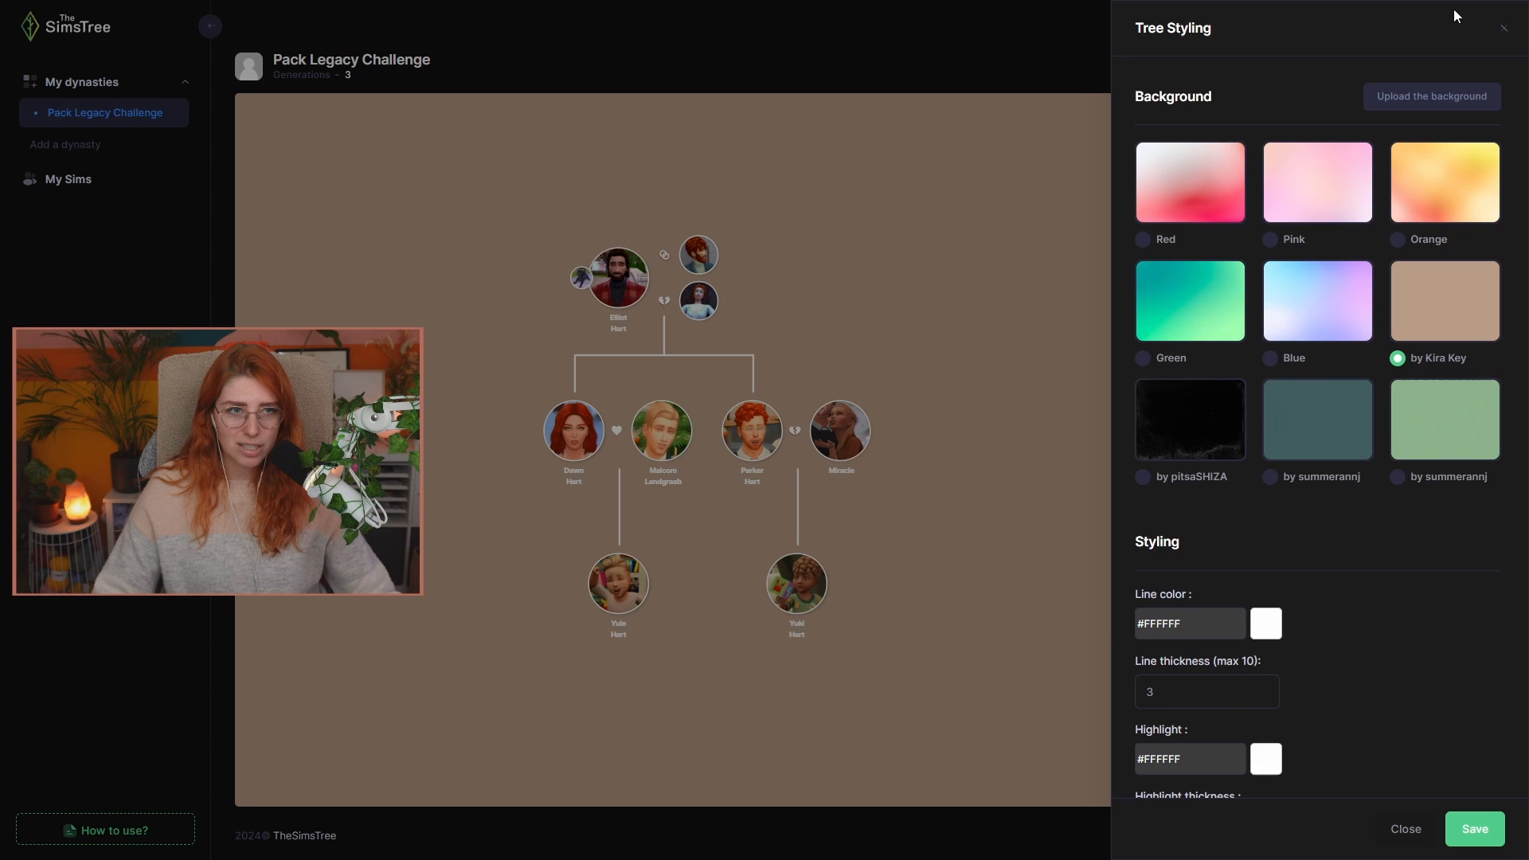
pyautogui.click(1504, 28)
pyautogui.rightClick(624, 318)
pyautogui.click(552, 693)
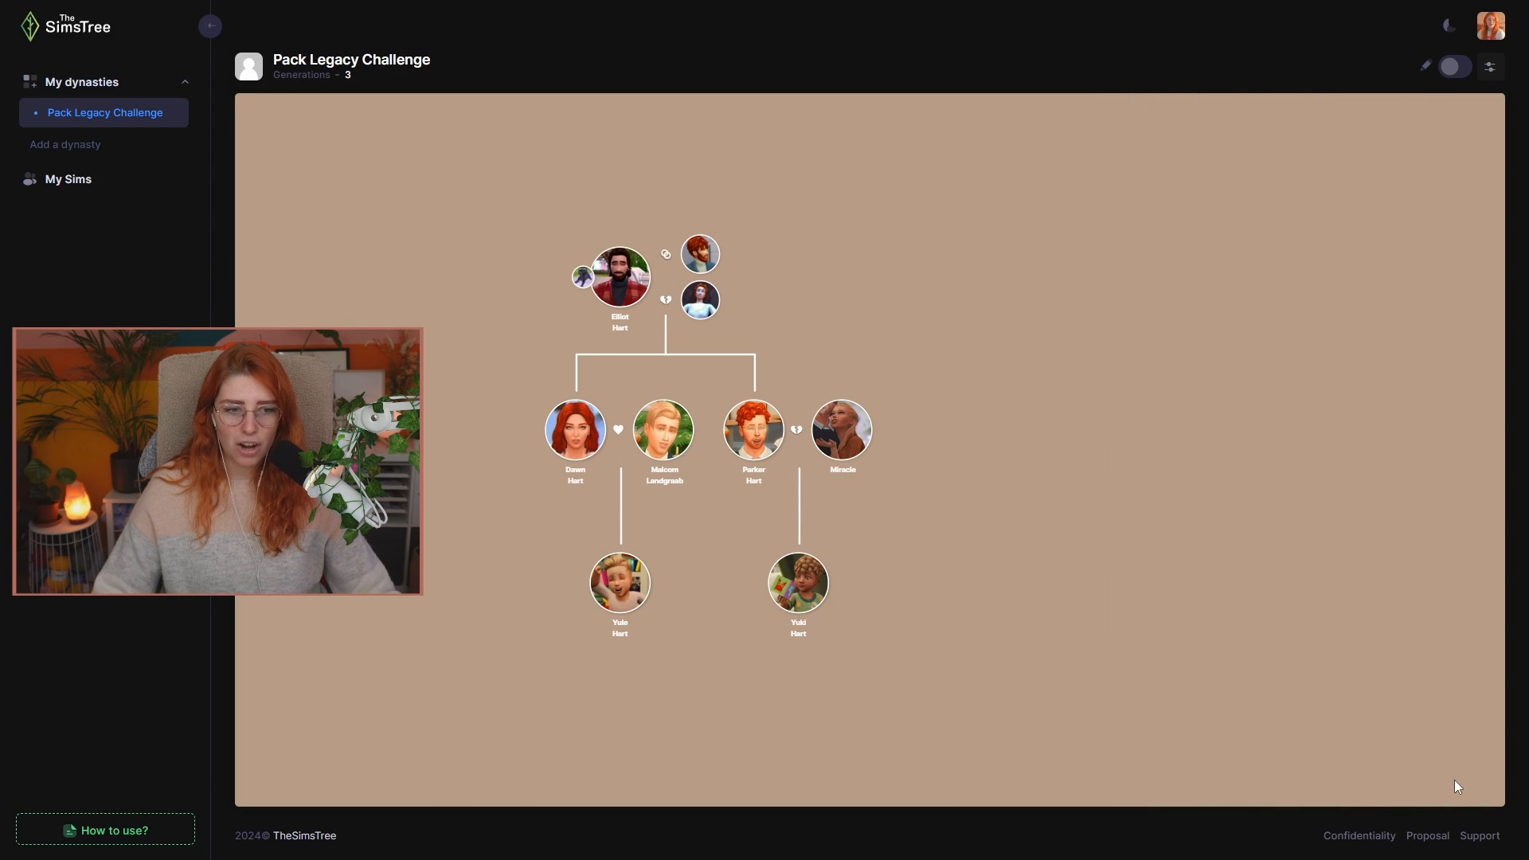
# - Look at the tree import dialog and its file chooser for tree.js and people.js, and cancel the import
pyautogui.click(1490, 28)
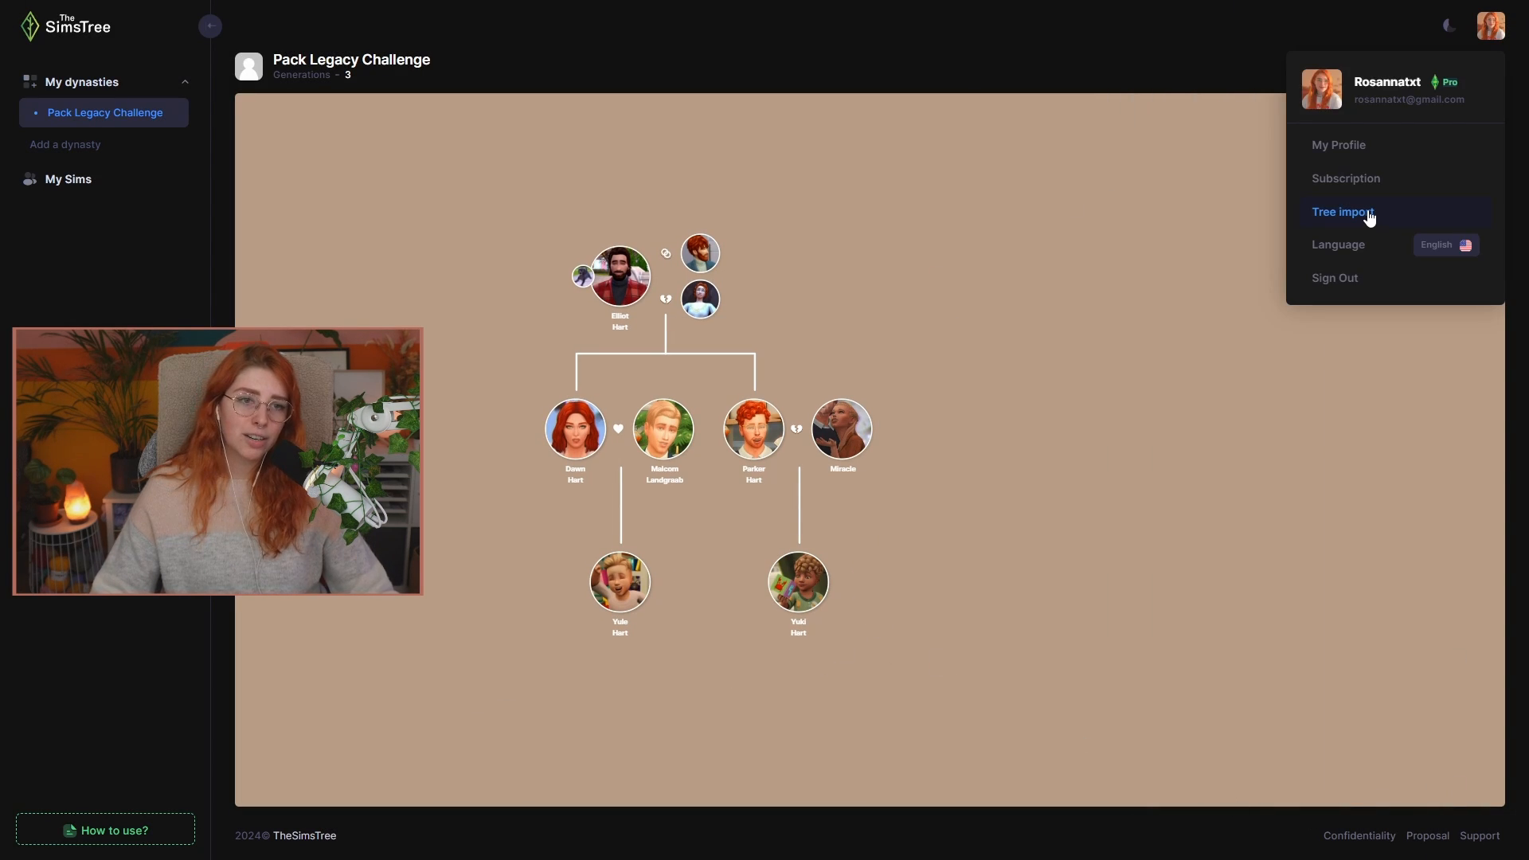
pyautogui.click(1328, 214)
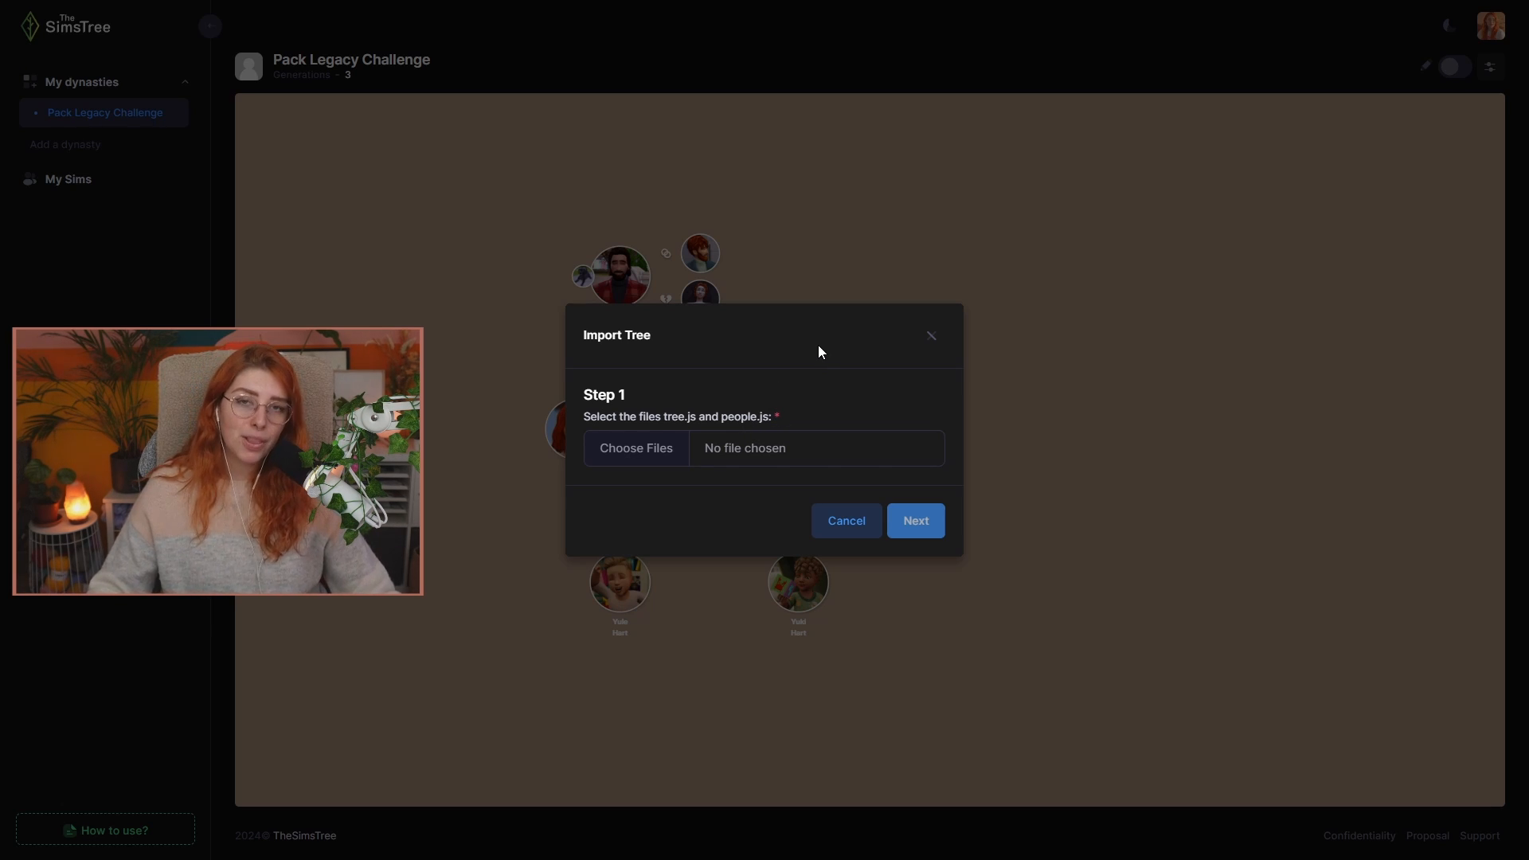
pyautogui.click(683, 461)
pyautogui.click(1052, 73)
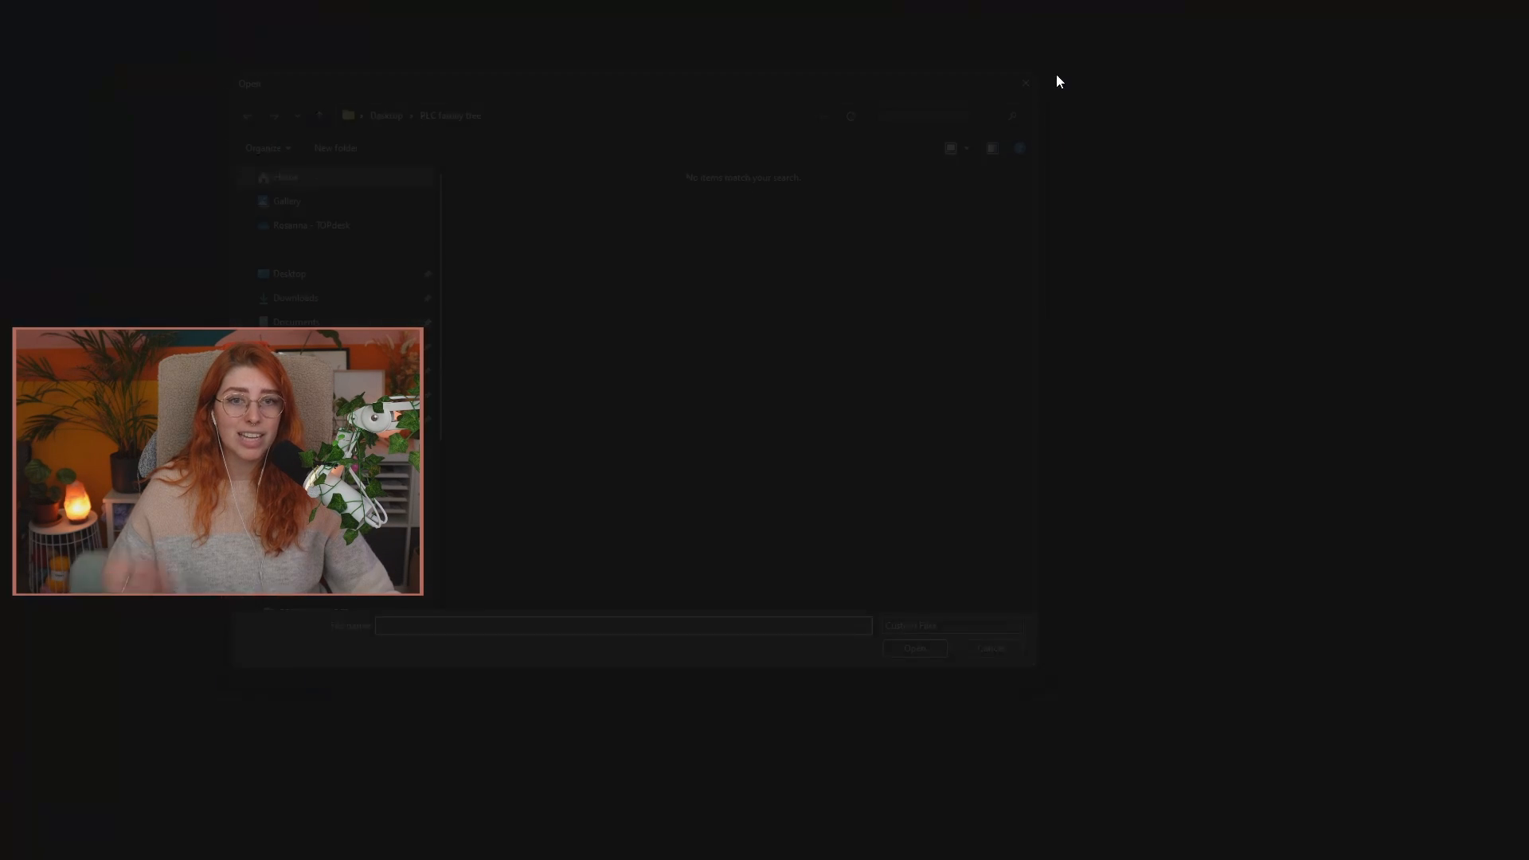
pyautogui.click(929, 329)
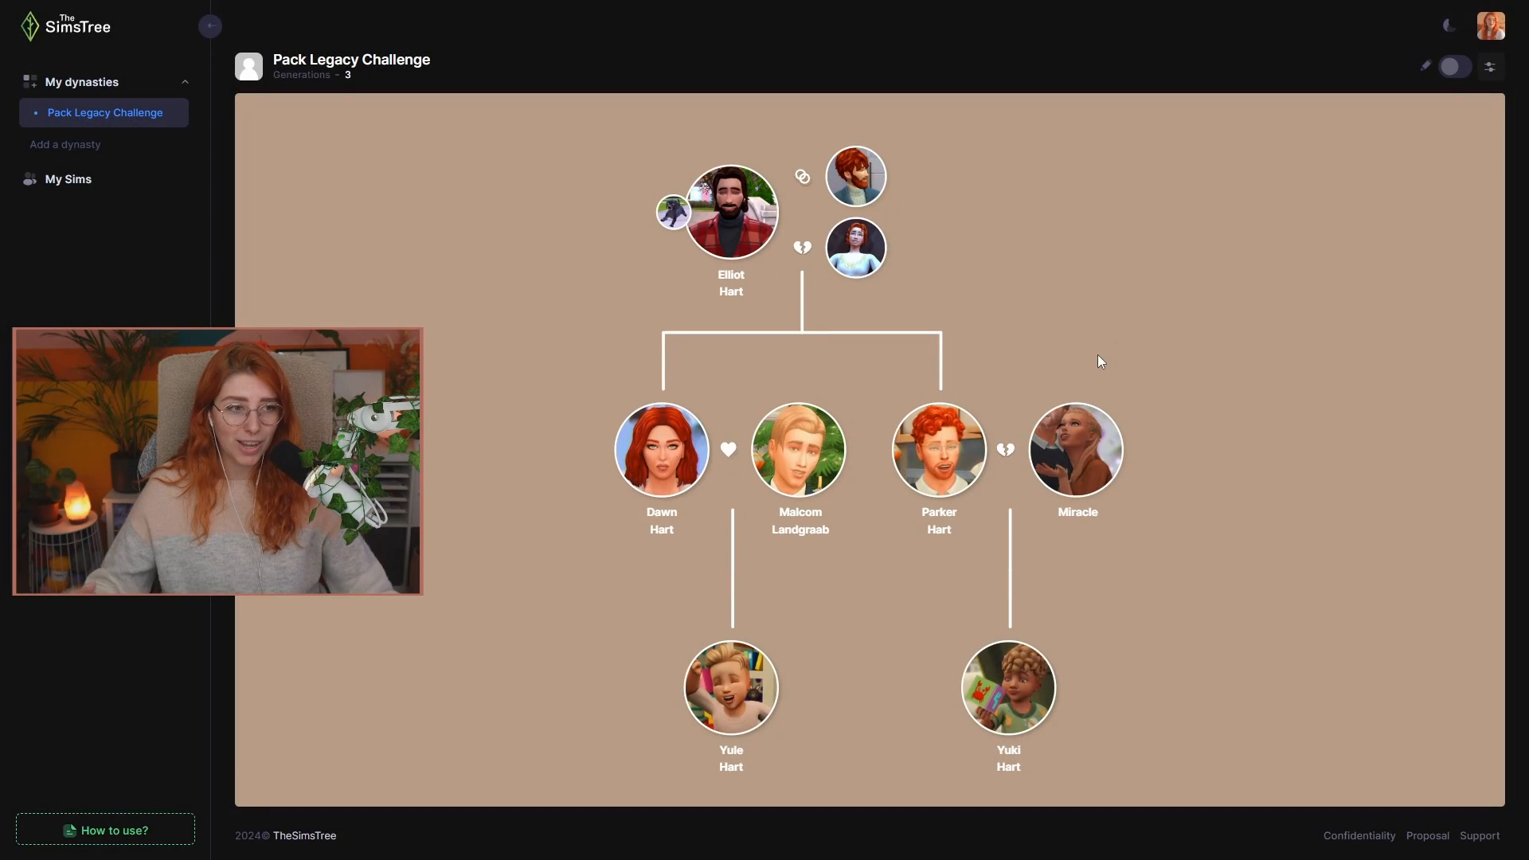
# - View the interface languages offered in the account options
pyautogui.click(1491, 25)
pyautogui.moveTo(1439, 253)
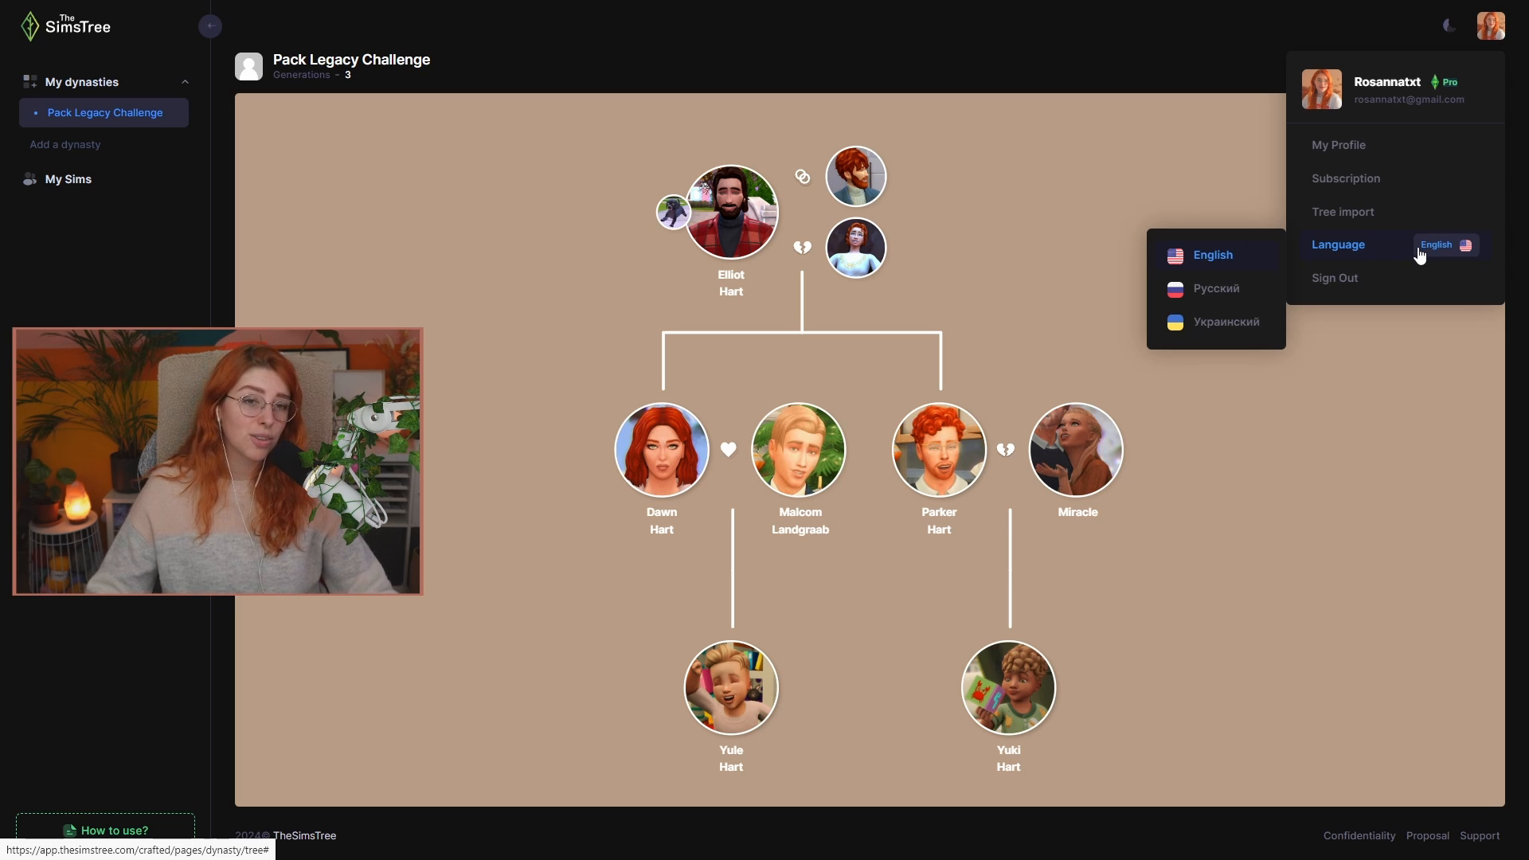
pyautogui.click(1360, 379)
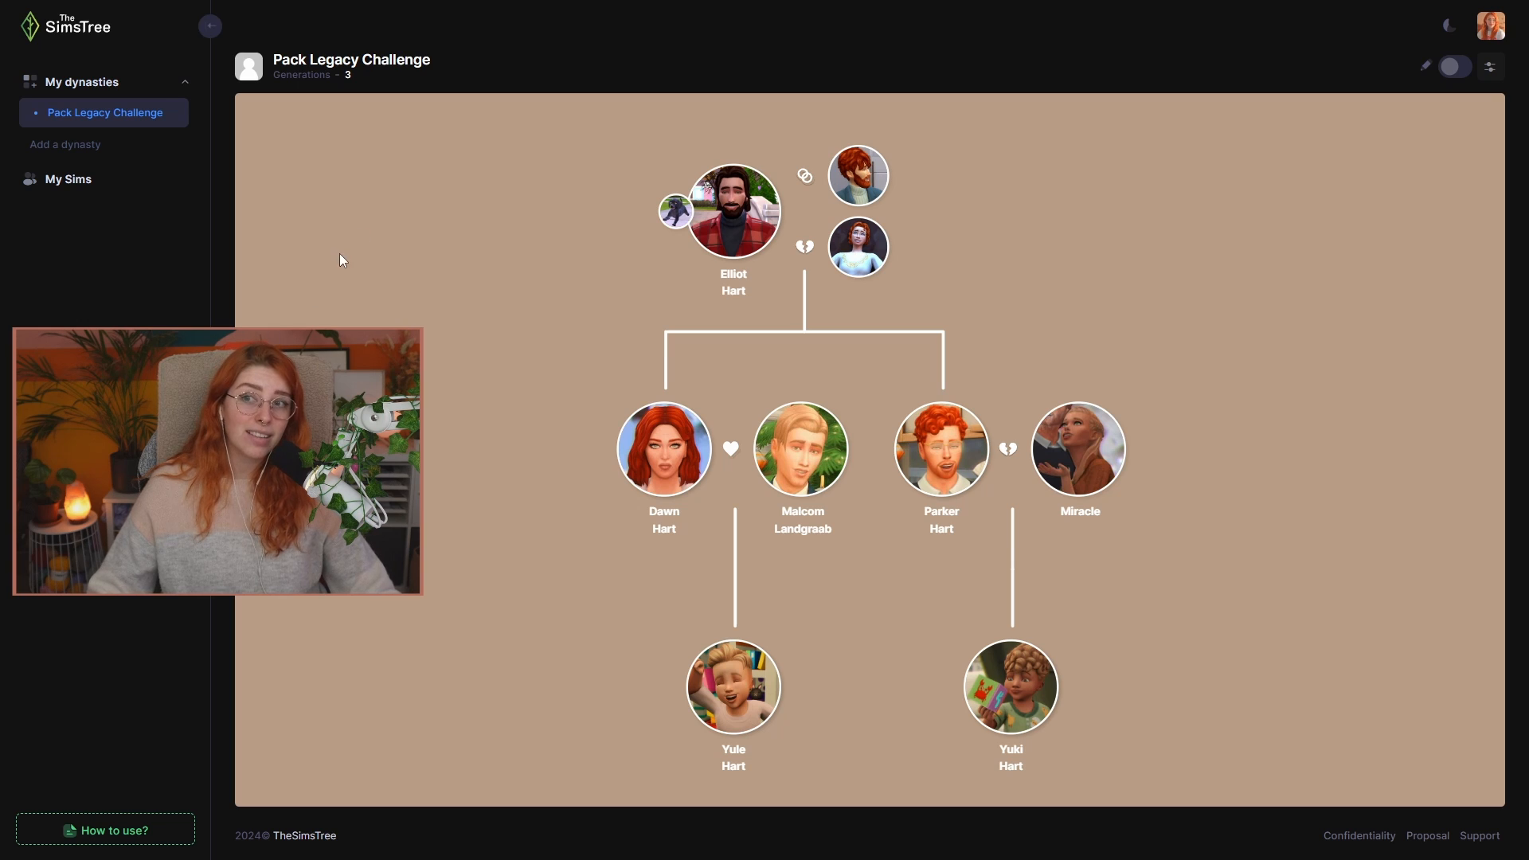
# - Collapse the sidebar to give the tree more room, and expand it again
pyautogui.moveTo(342, 252); pyautogui.dragTo(478, 246)
pyautogui.click(211, 26)
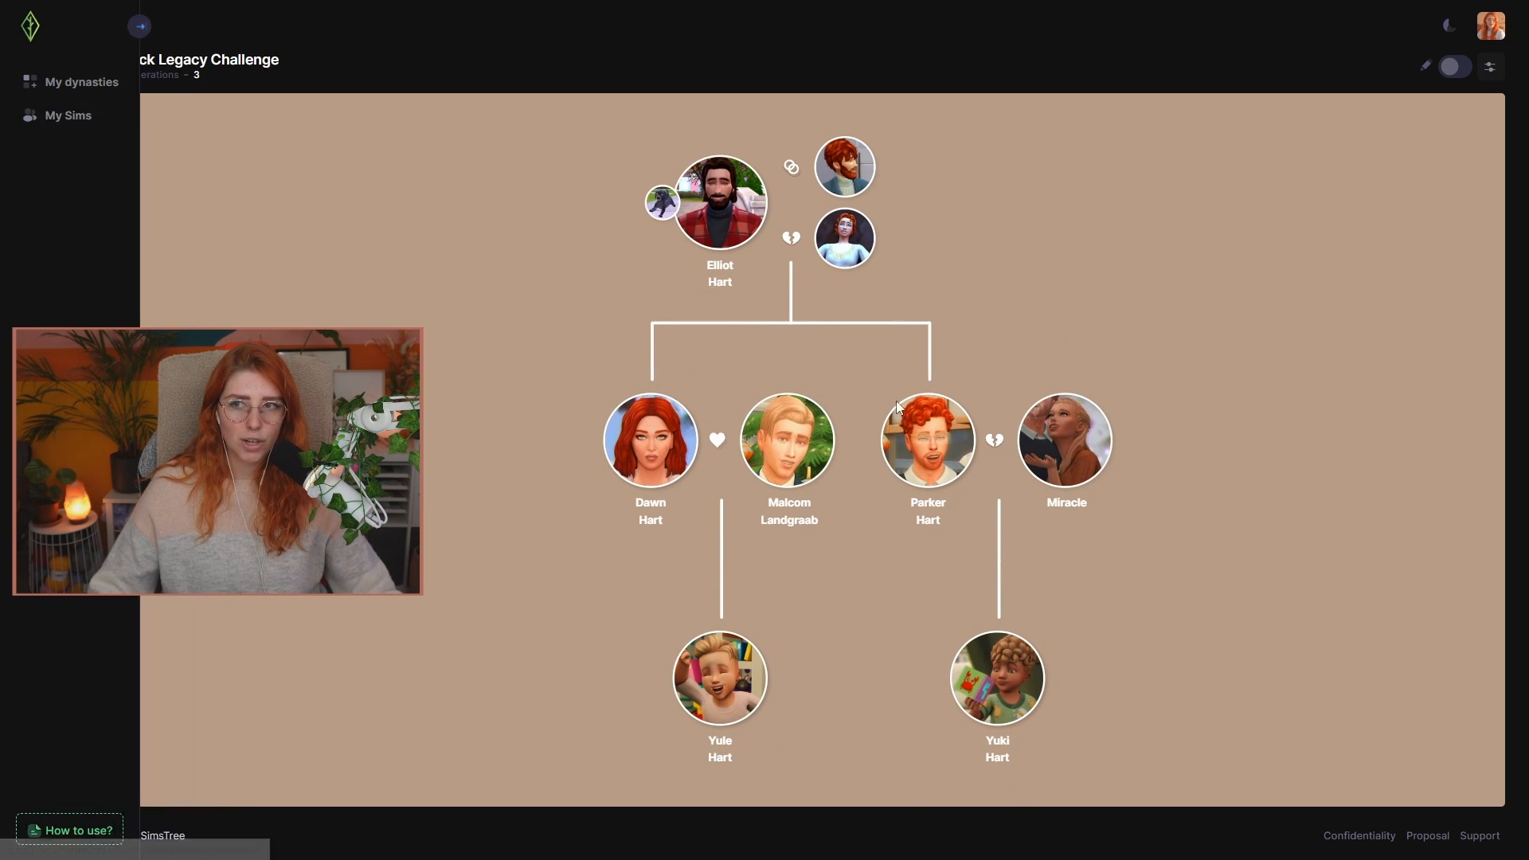
pyautogui.moveTo(77, 27)
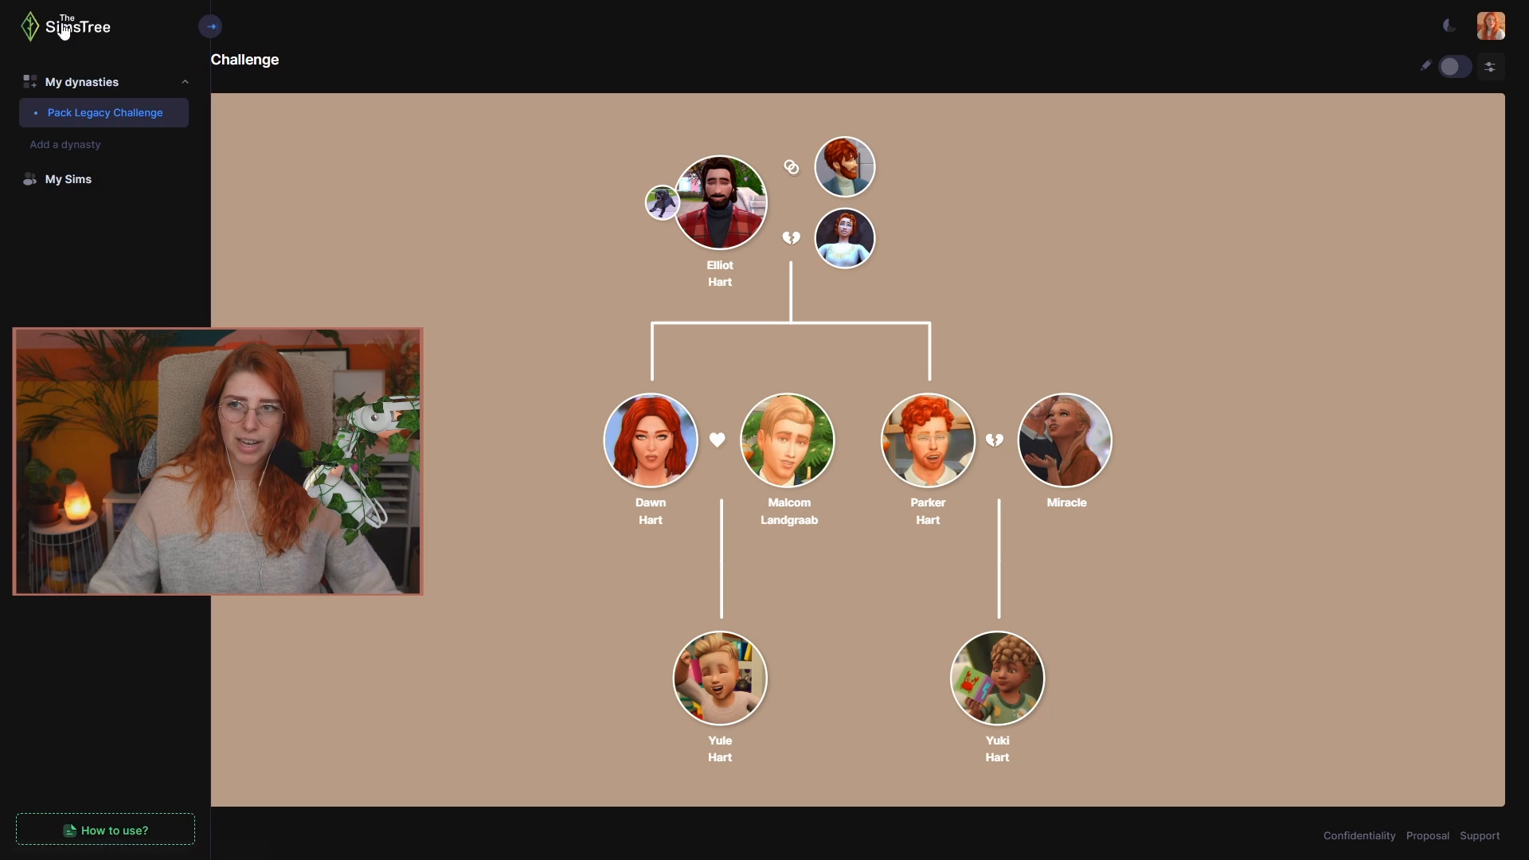
pyautogui.click(210, 26)
# - Open My Sims and look through the list of characters
pyautogui.click(76, 191)
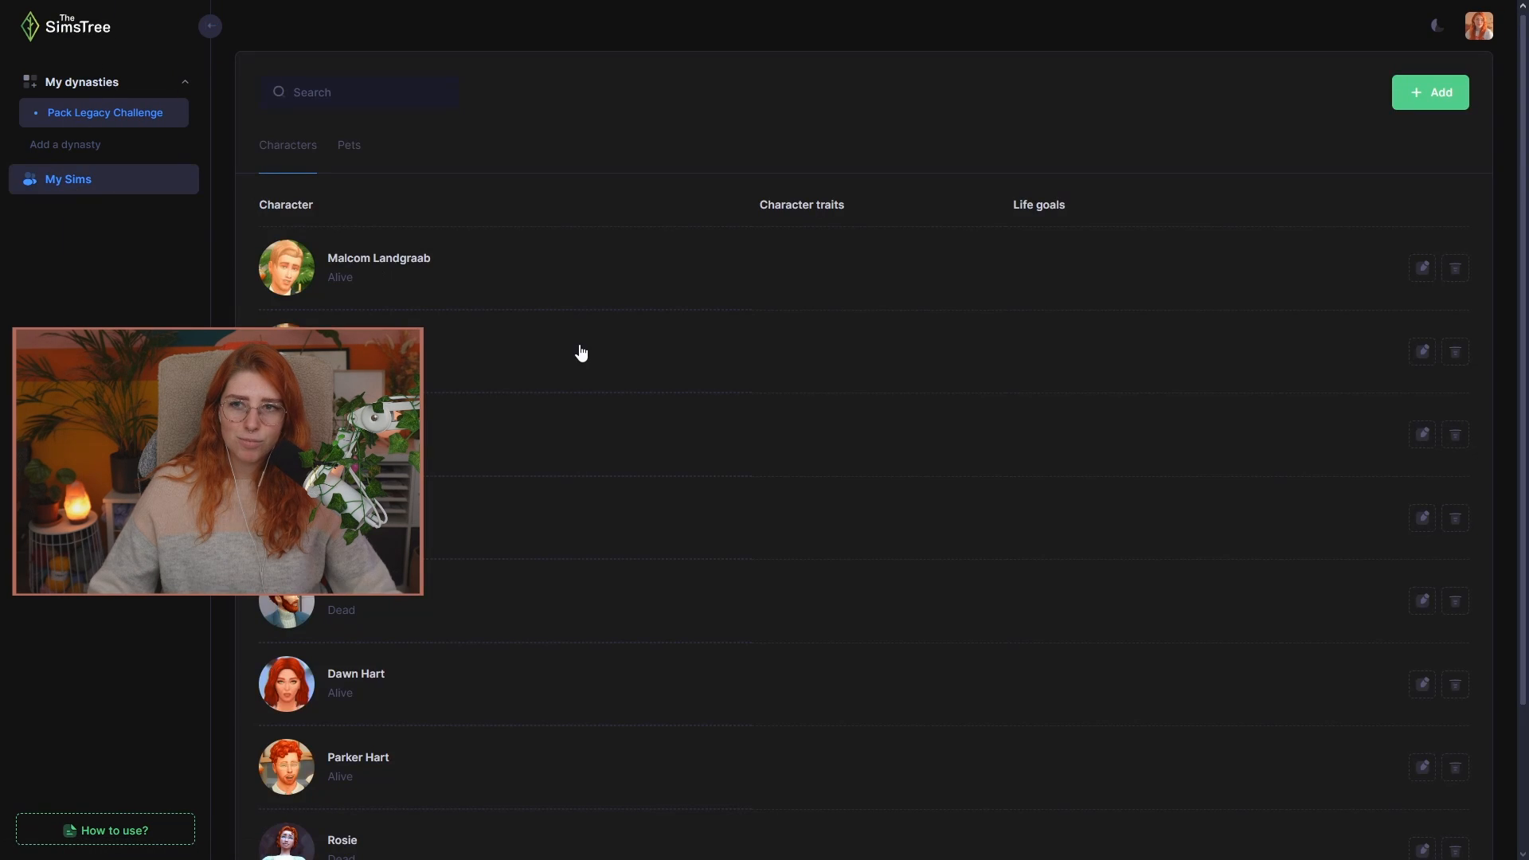
pyautogui.scroll(-3, 672, 563)
pyautogui.scroll(5, 692, 629)
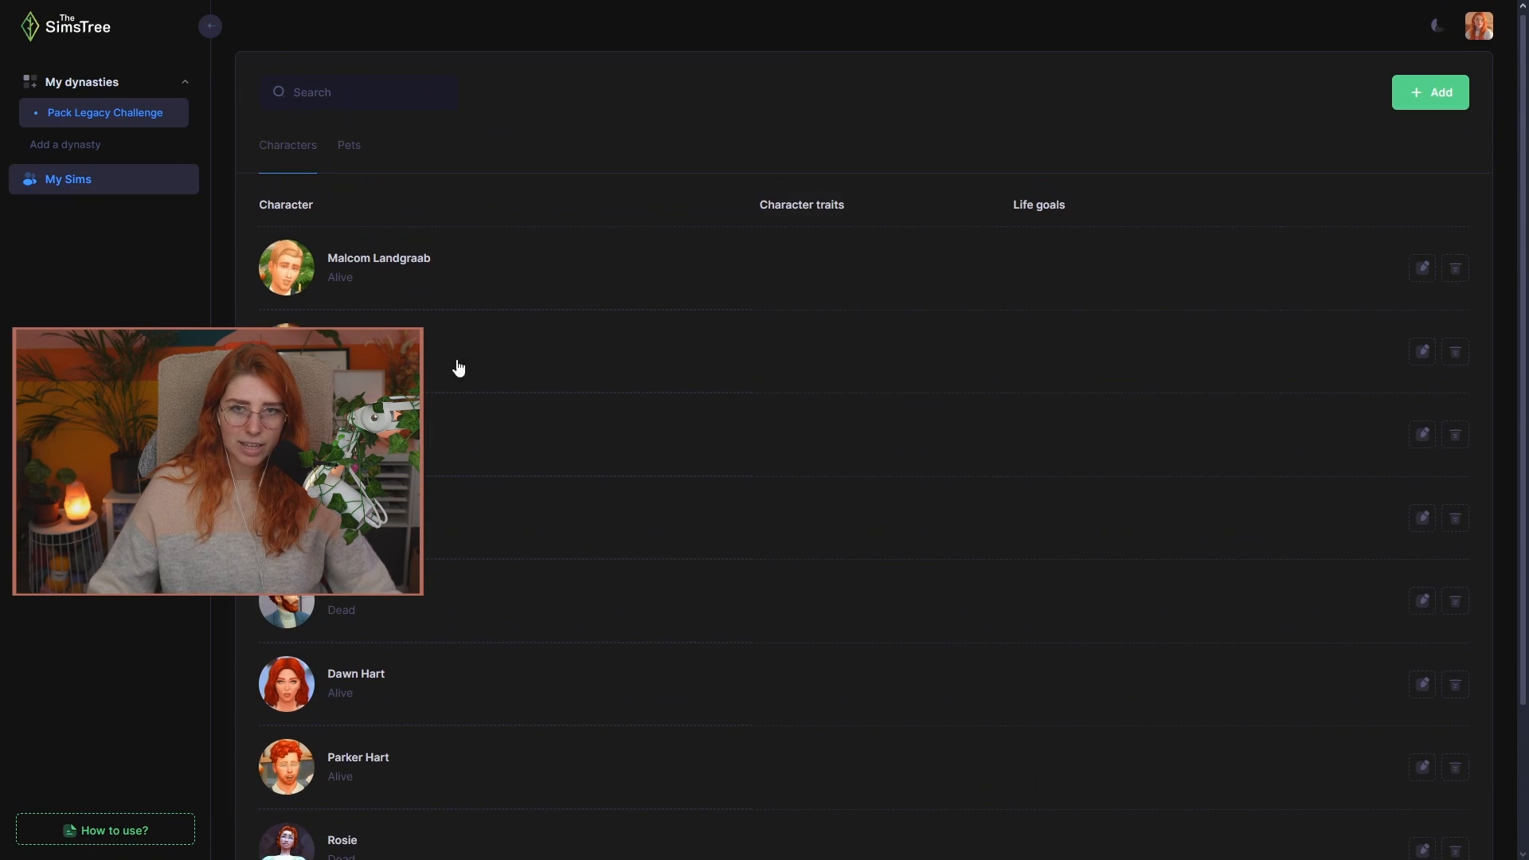
# - Return to the Pack Legacy Challenge tree and view all three generations at a smaller scale
pyautogui.click(102, 111)
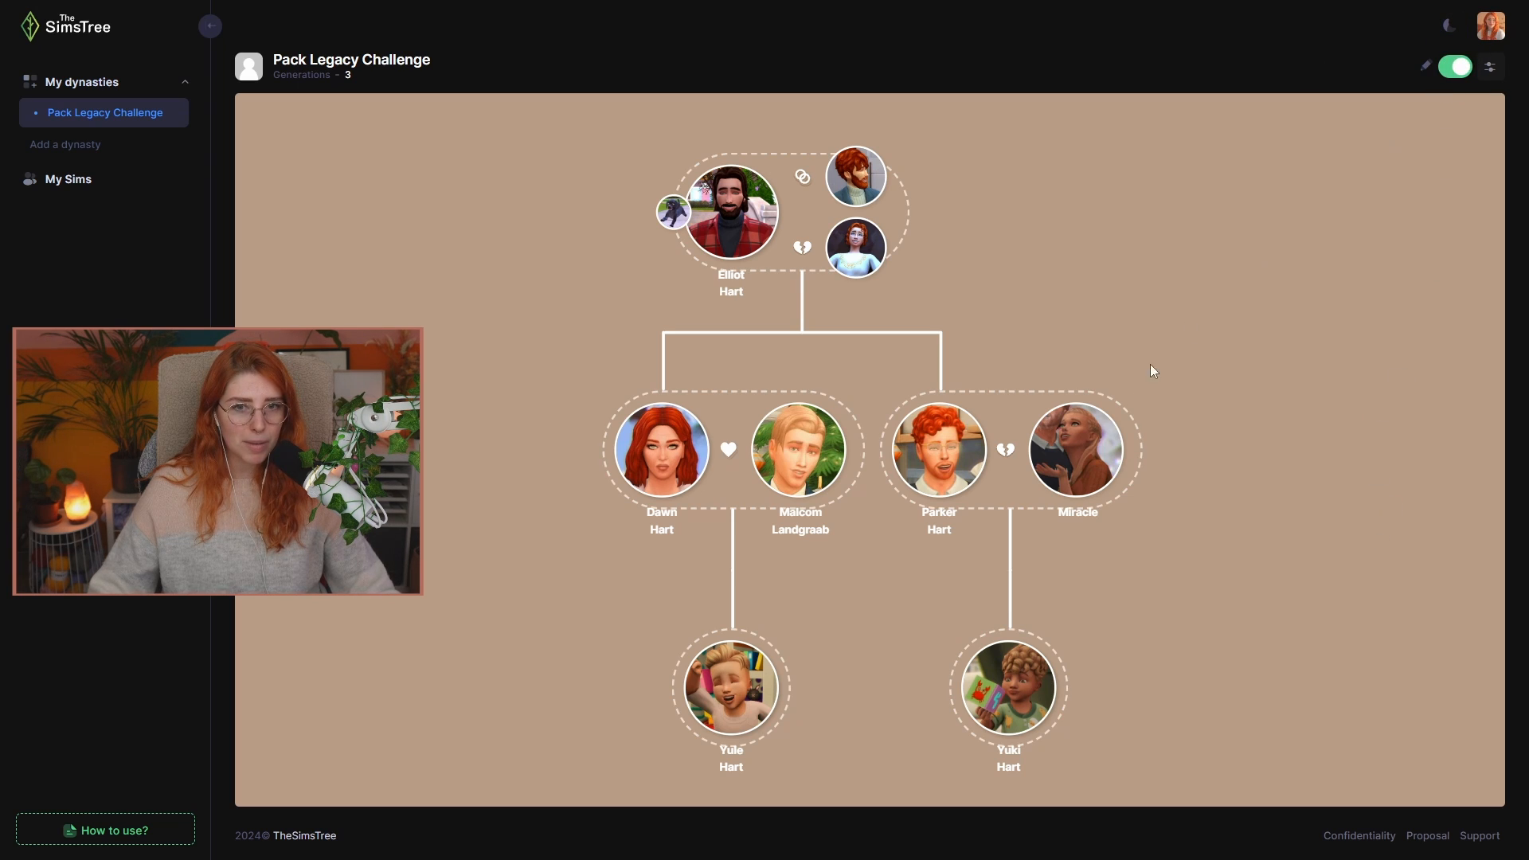
pyautogui.scroll(-3, 518, 270)
pyautogui.moveTo(1168, 260); pyautogui.dragTo(1160, 337)
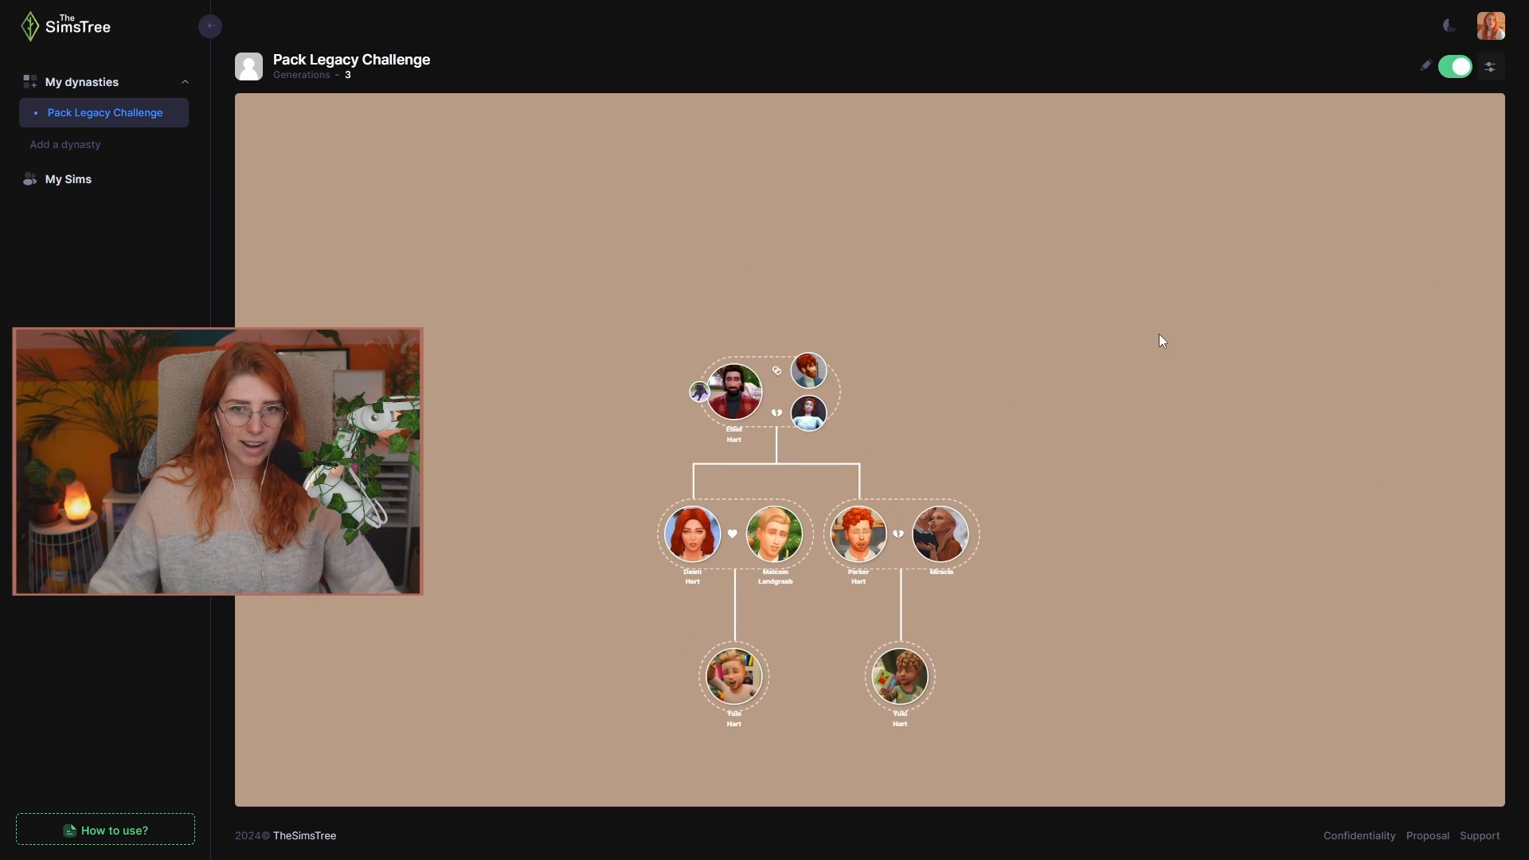
# - Look through the Tree Styling options for the Pack Legacy Challenge tree, and close them without saving
pyautogui.click(1501, 70)
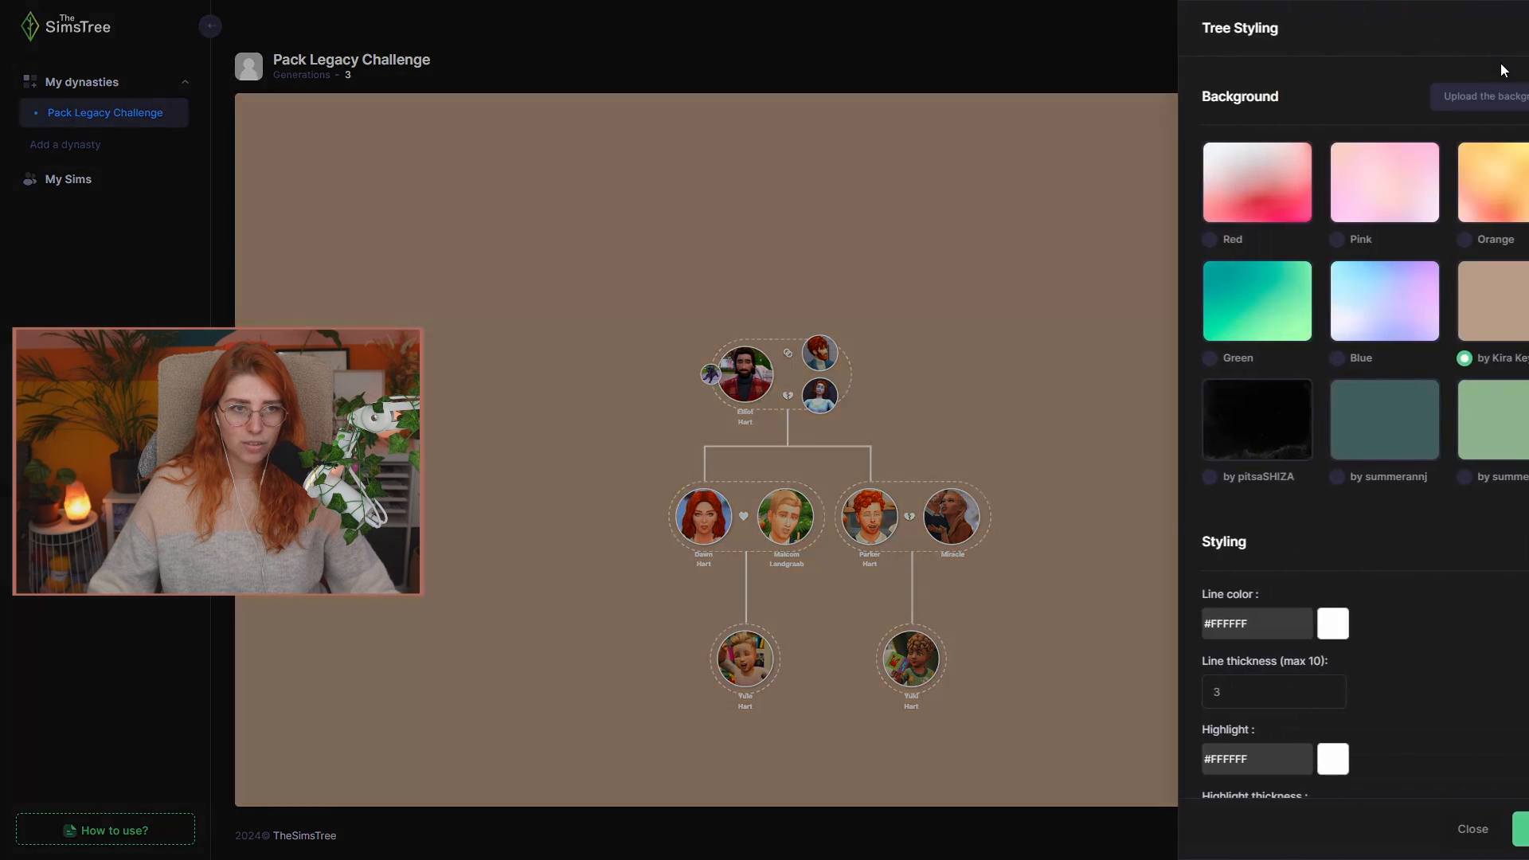
pyautogui.scroll(-10, 1346, 342)
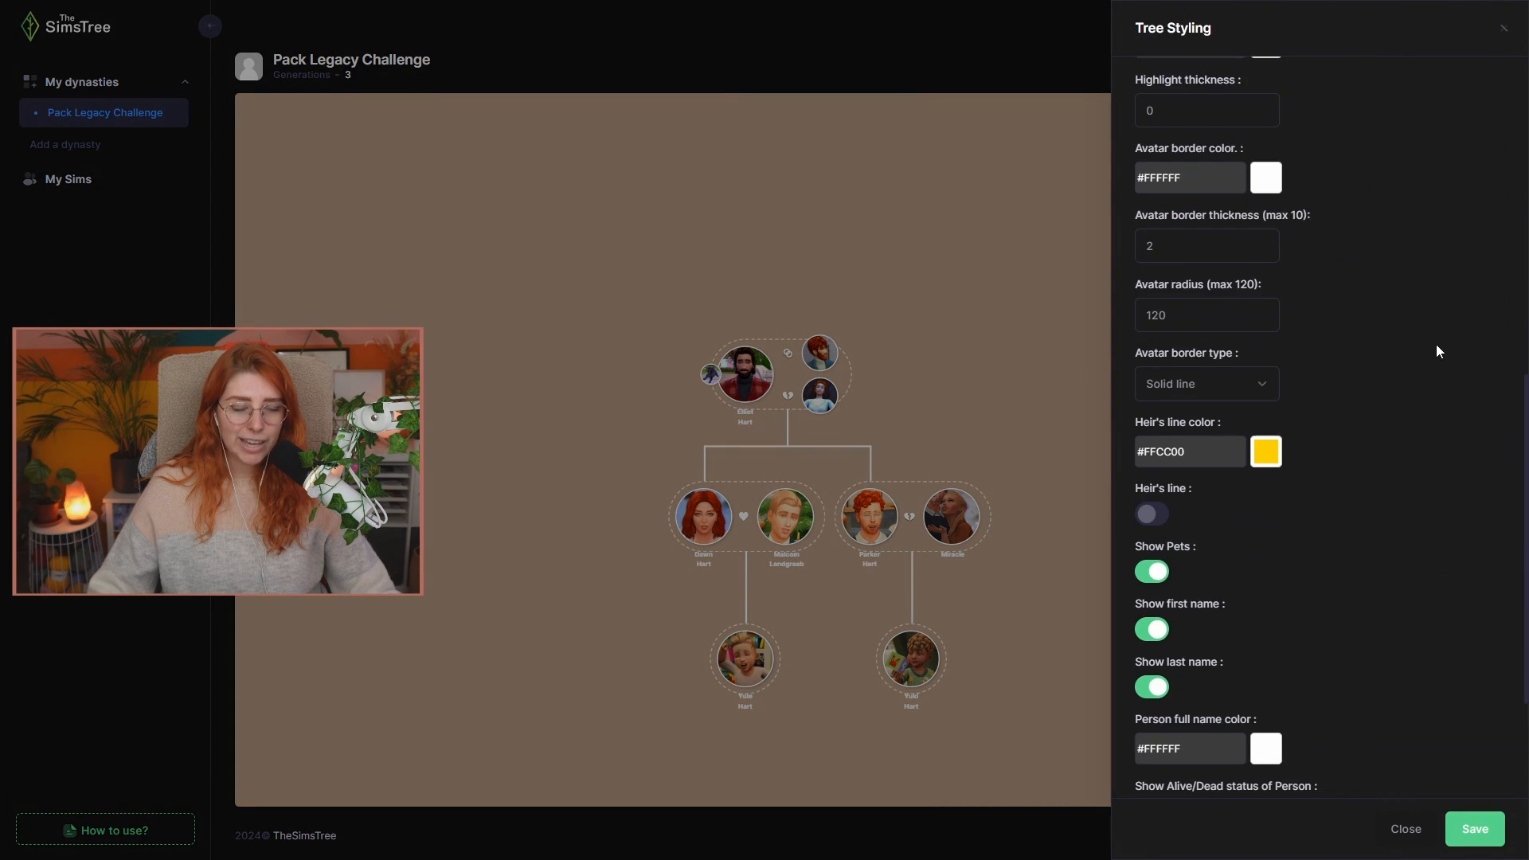
pyautogui.click(1502, 29)
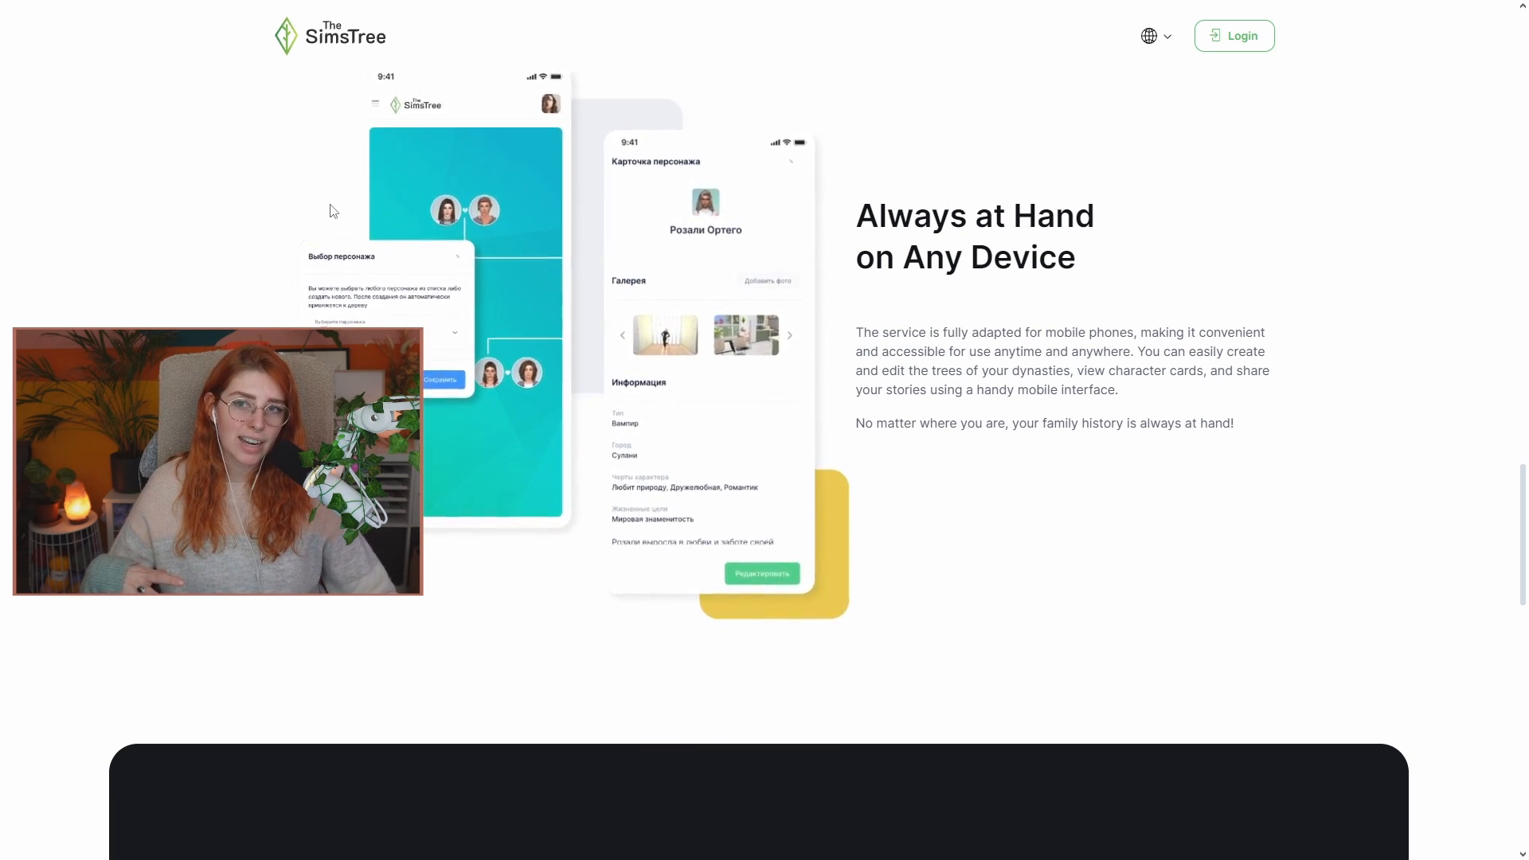
# - Read the TheSimsTree homepage sections on mobile device support and on subscription versus free access features
pyautogui.scroll(2, 332, 211)
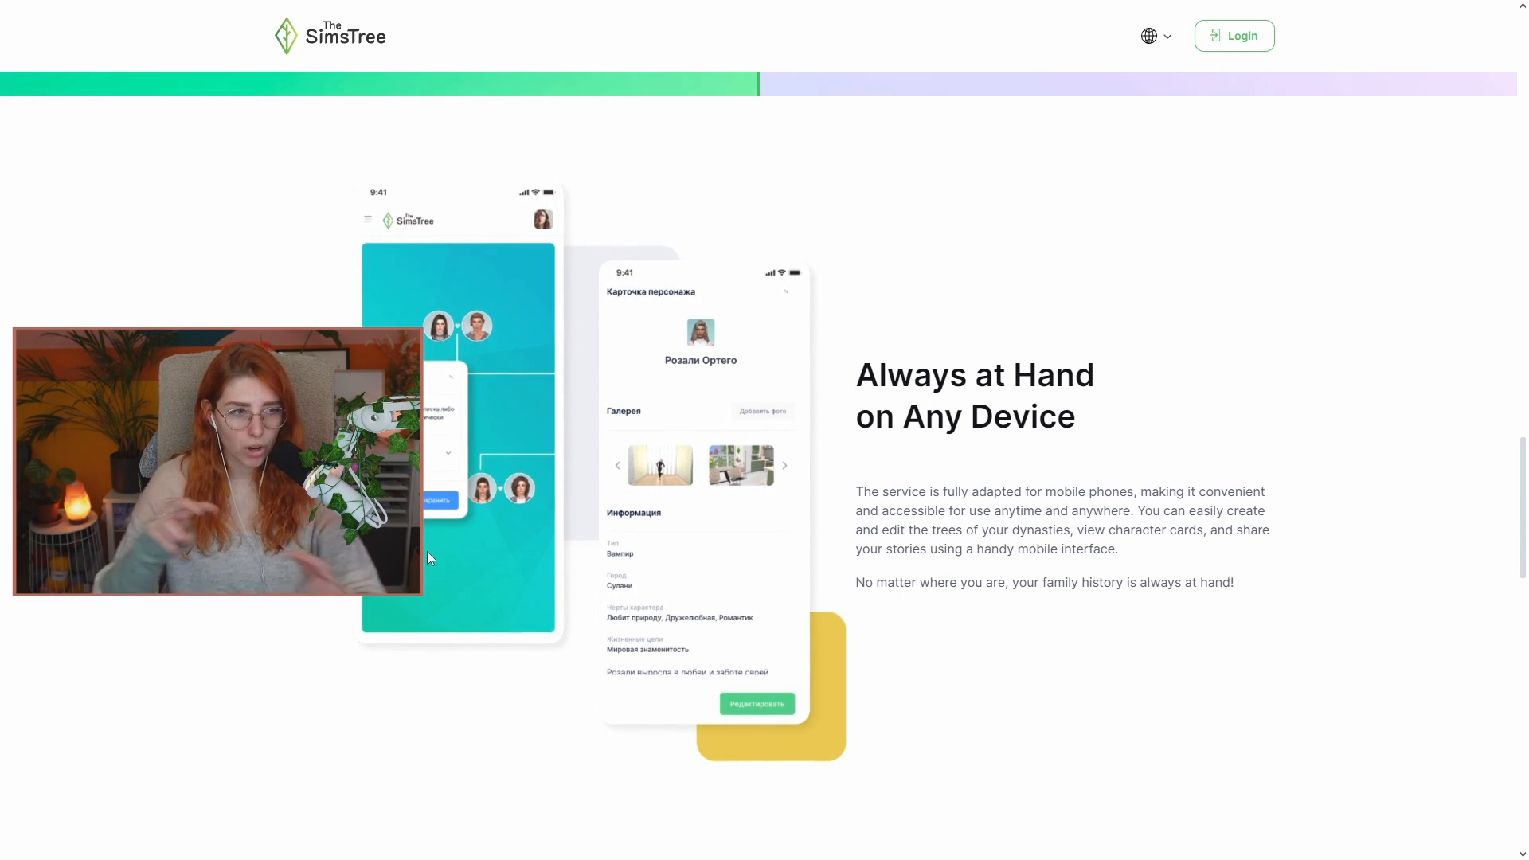
pyautogui.scroll(-4, 1192, 371)
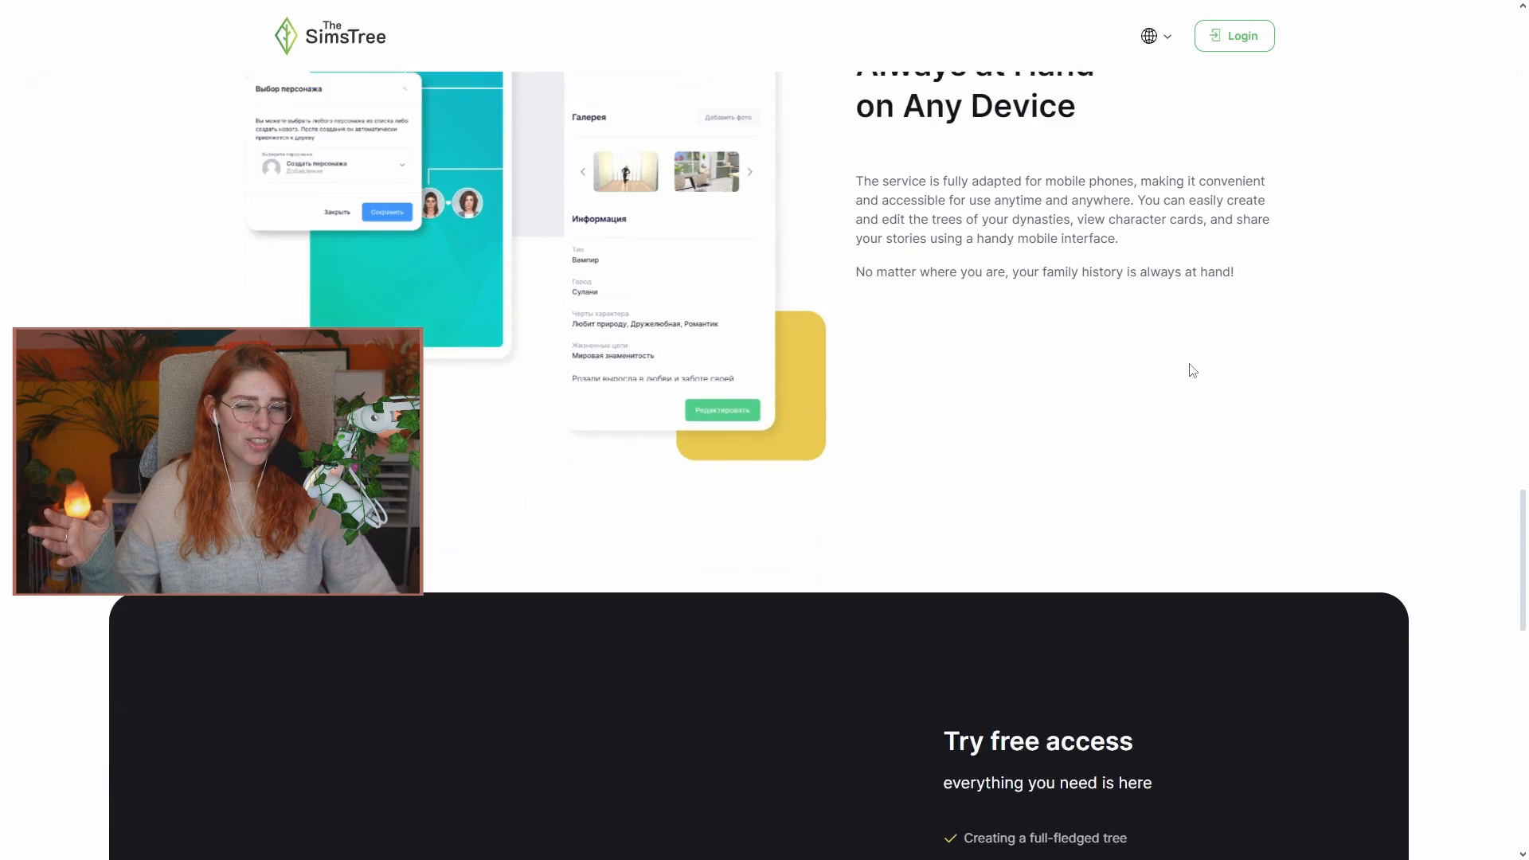
pyautogui.scroll(2, 1192, 370)
pyautogui.scroll(1, 1196, 375)
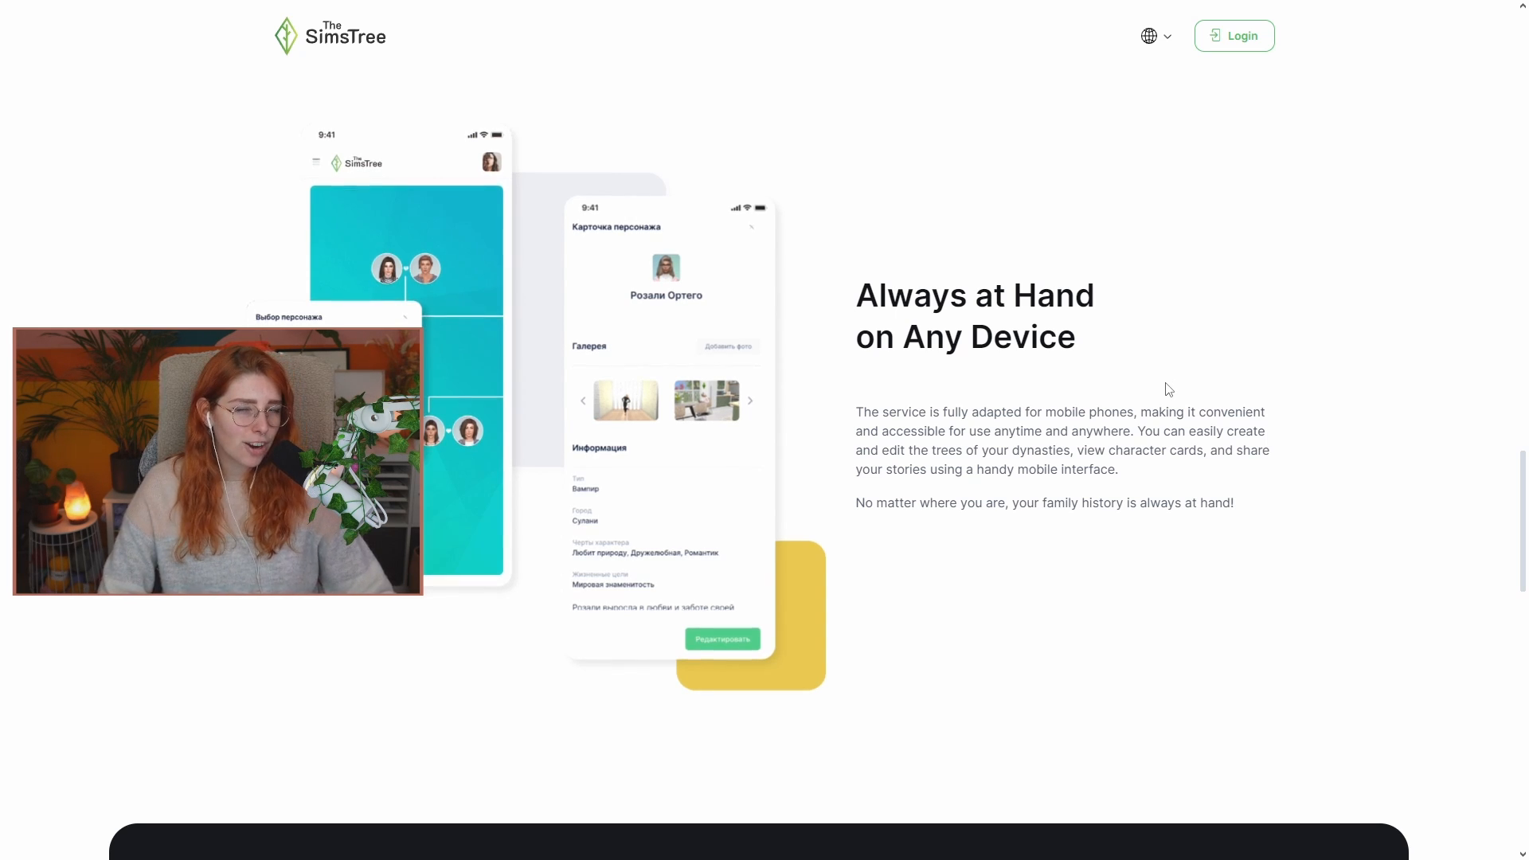
pyautogui.scroll(-7, 1168, 389)
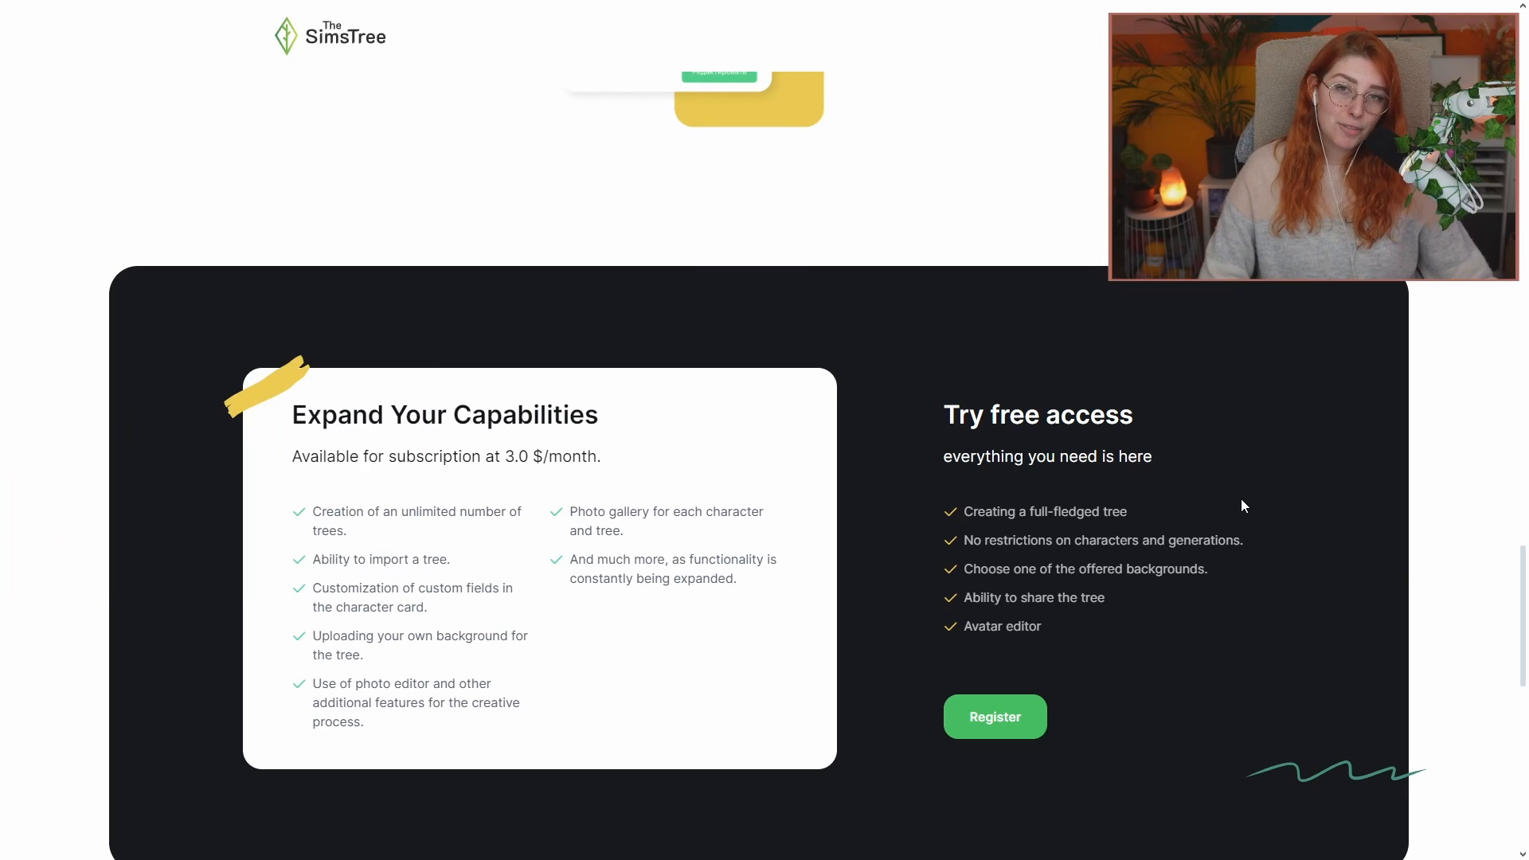